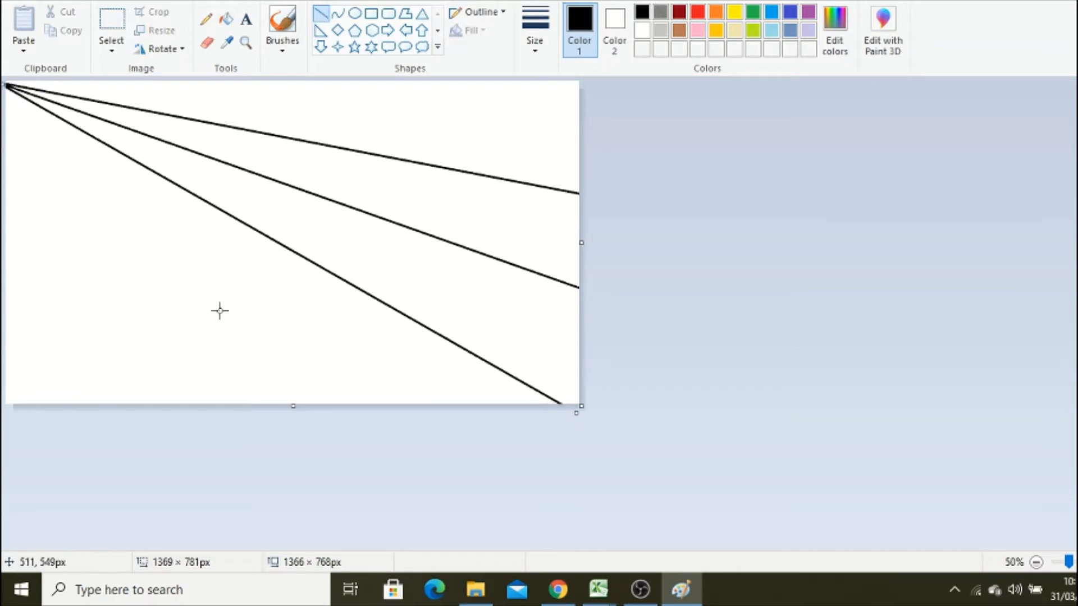
- Draw three more straight lines fanning from the canvas's upper-left corner to its bottom edge
mouse_move(356, 400)
mouse_down()
mouse_move(3, 86)
mouse_move(371, 411)
mouse_up()
mouse_move(190, 402)
mouse_down()
mouse_move(17, 135)
mouse_move(3, 80)
mouse_up()
mouse_move(191, 402)
mouse_down()
mouse_move(200, 403)
mouse_move(82, 422)
mouse_up()
- Mix a very dark navy and a slightly lighter navy and fill the first and second wedges from the top with them
click(790, 11)
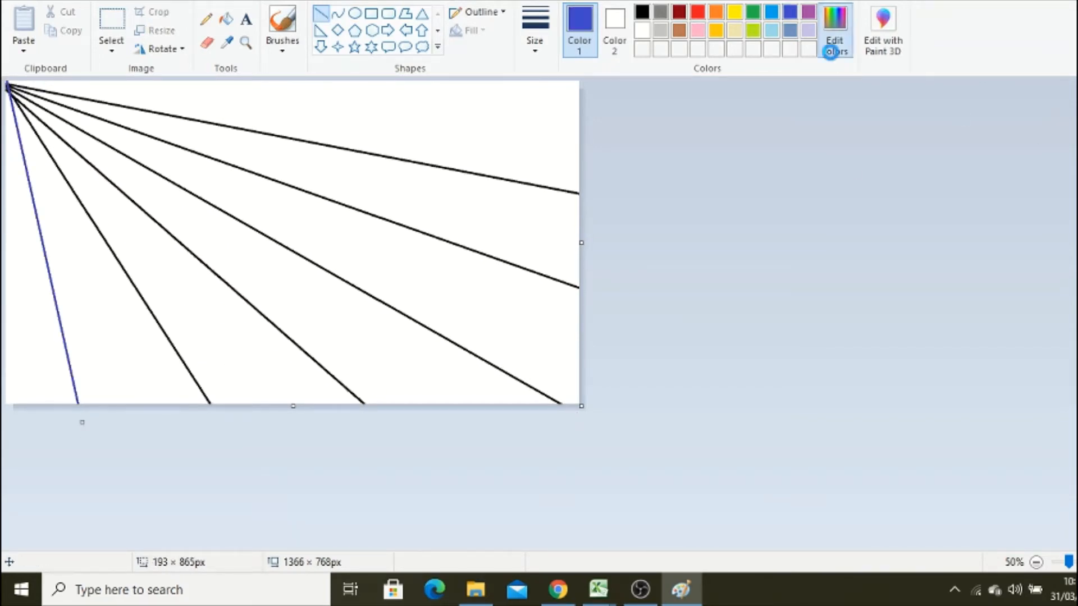
click(835, 28)
click(226, 19)
click(466, 123)
click(835, 42)
click(423, 384)
click(455, 219)
- Fill the third wedge with blue RGB 49, 60, 196 and the fourth with lighter blue RGB 99, 107, 216
click(835, 42)
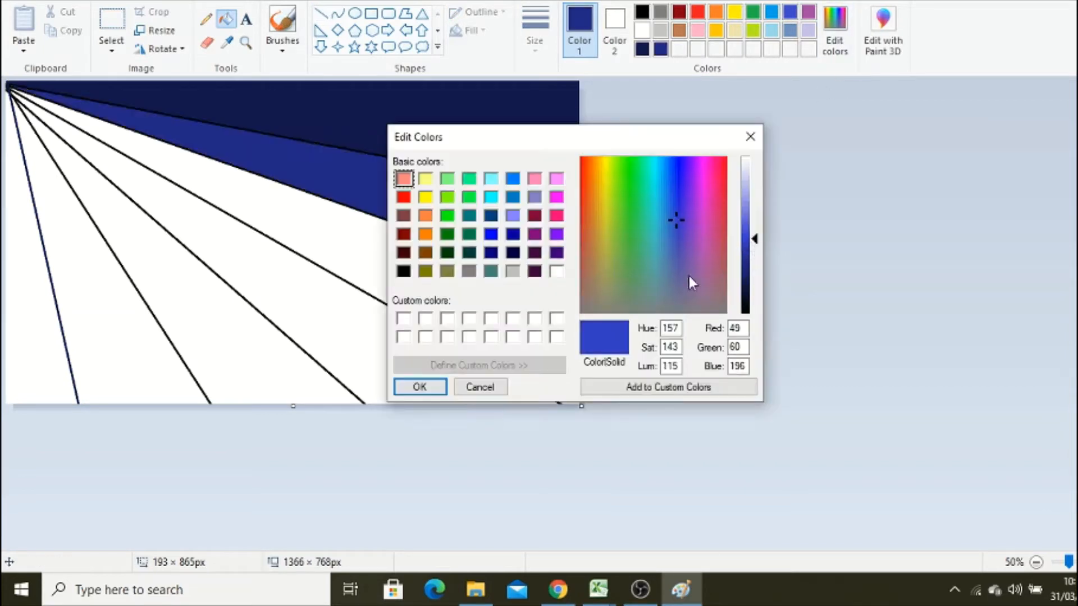
click(423, 384)
click(460, 292)
click(837, 48)
click(756, 217)
click(423, 384)
click(370, 295)
- Fill the leftmost wedge with the sampled dark navy and the two remaining white wedges with the sampled medium blue
click(835, 42)
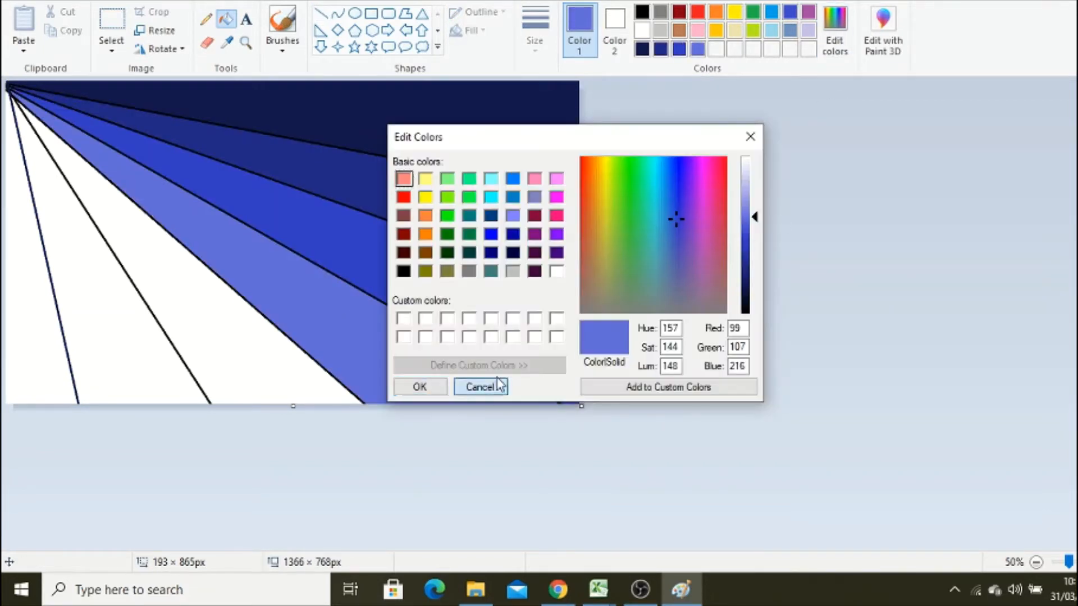
click(481, 385)
click(226, 42)
click(355, 106)
click(34, 309)
click(226, 43)
click(320, 225)
click(95, 297)
click(226, 43)
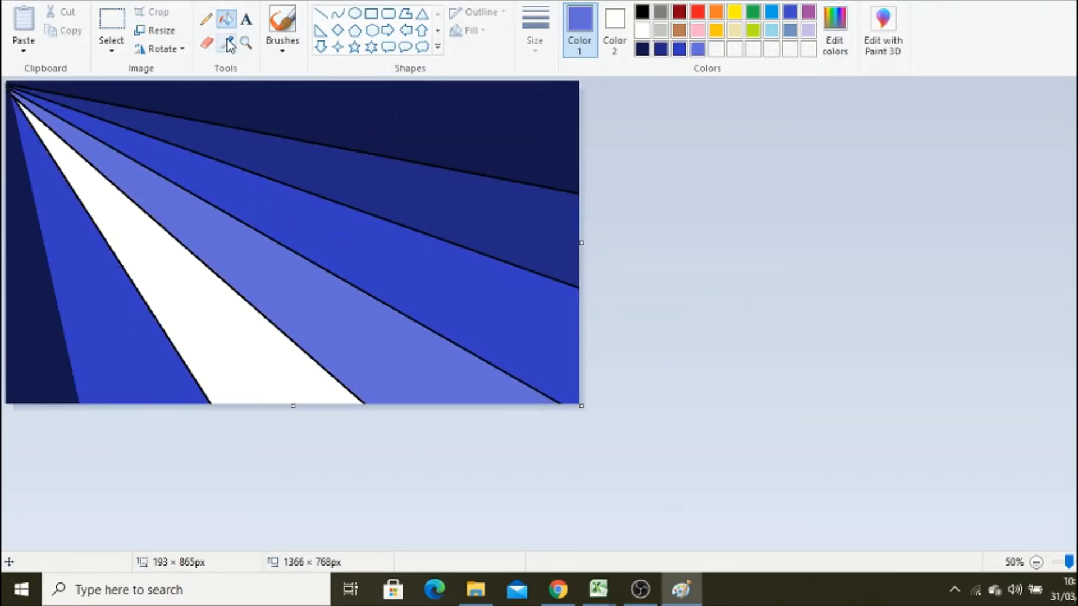
click(319, 224)
click(186, 280)
- Try to blend the wedges into a vertical gradient by shrinking the canvas to a narrow strip and stretching it back in pixels
click(156, 31)
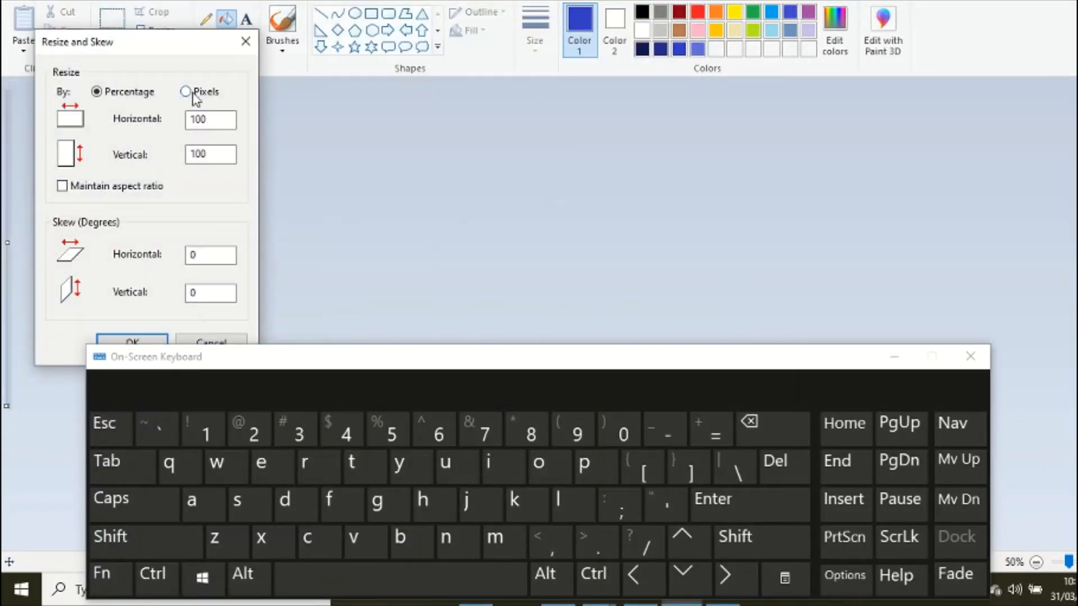
click(192, 92)
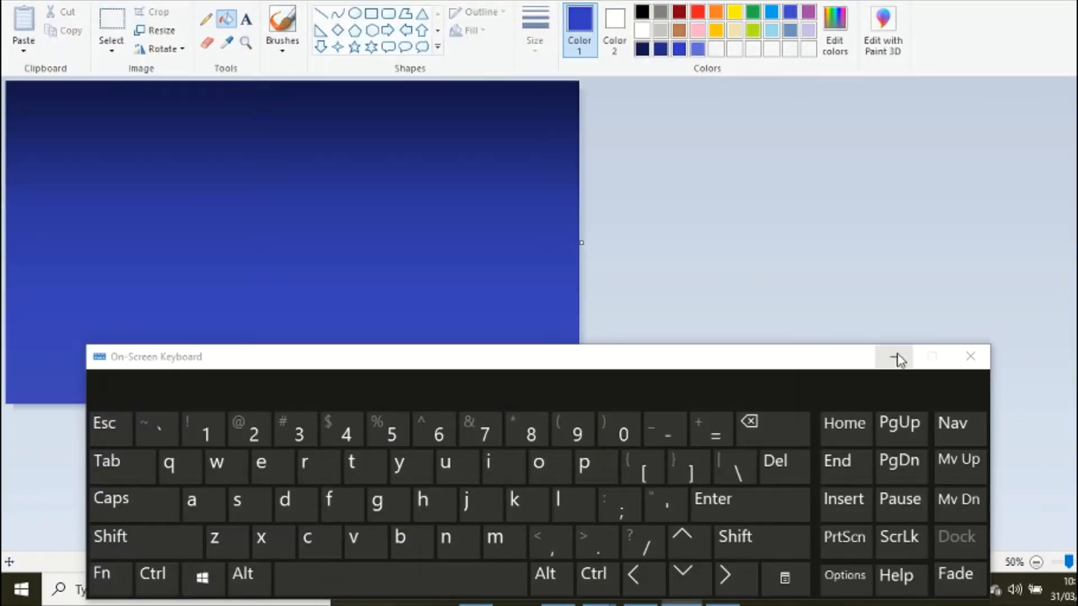
click(894, 356)
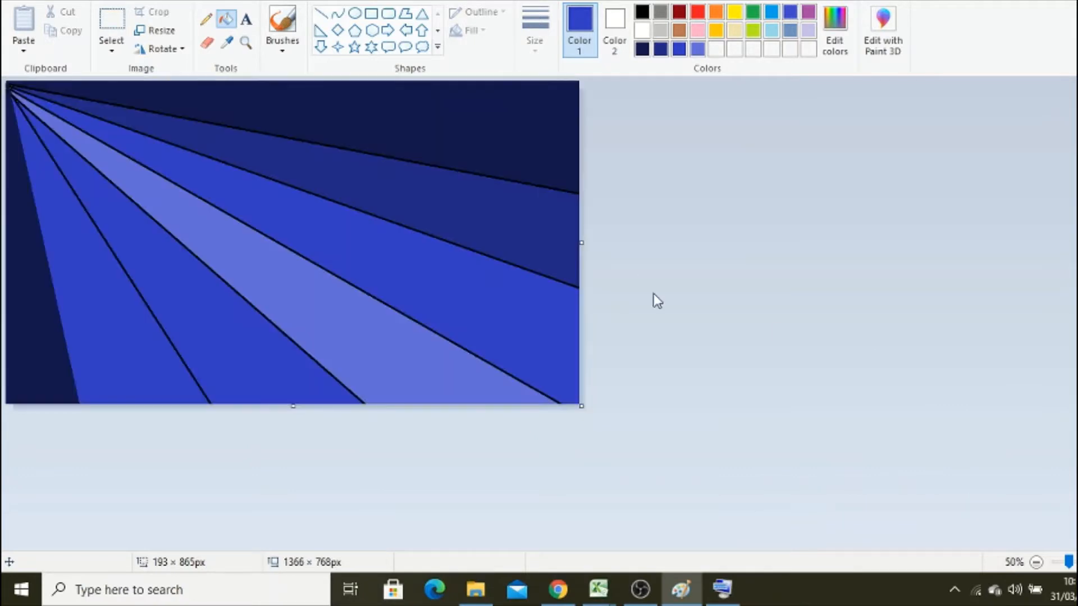
- Refill the wedges from the outer ones inward with turquoise, light sky blue and very pale blue
click(771, 11)
click(474, 115)
click(834, 28)
drag(753, 241, 753, 166)
click(422, 388)
click(477, 213)
click(118, 337)
click(835, 28)
click(422, 388)
click(265, 372)
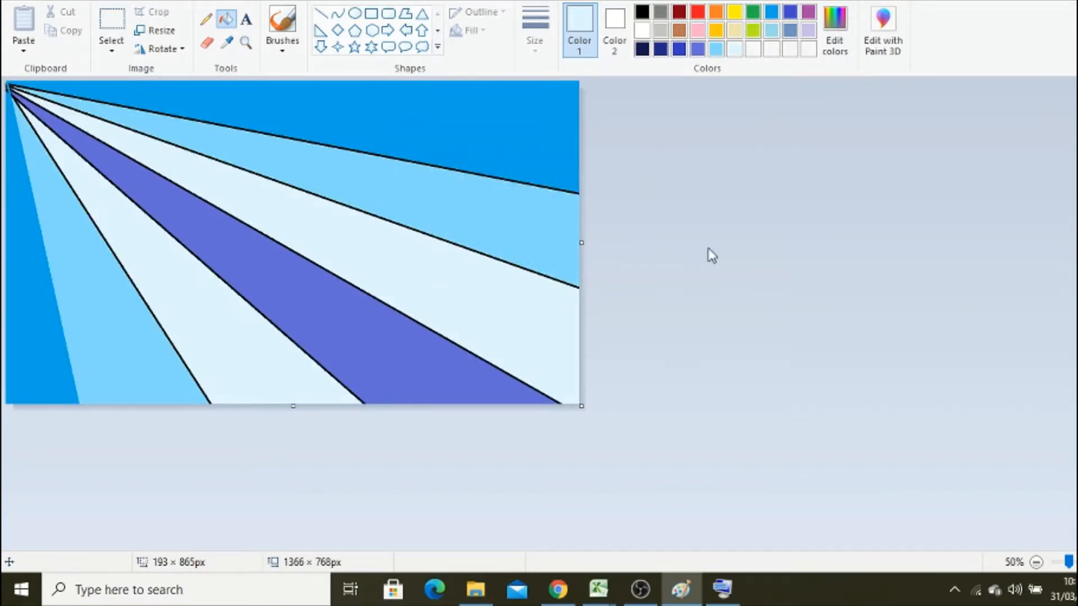
- Mix a deep indigo blue from the stored blue and fill the two outermost wedges with it
click(678, 48)
click(835, 28)
click(414, 387)
click(494, 135)
click(37, 331)
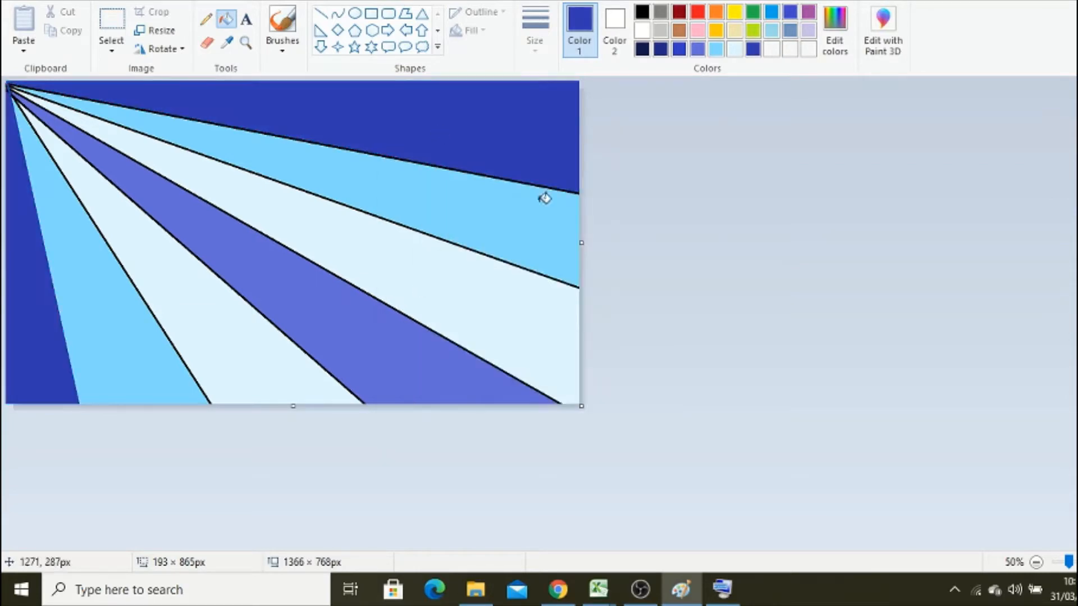
- Mix a medium periwinkle blue and fill the second wedge from each outer side with it
click(835, 34)
drag(754, 244, 750, 182)
click(414, 387)
click(477, 213)
click(106, 337)
- Fill the wedges flanking the central one with pale lavender and the central wedge with white
click(410, 368)
click(840, 48)
click(425, 381)
click(438, 299)
click(641, 30)
click(400, 337)
- Resize the canvas horizontally to 1 pixel while keeping the height at 768 pixels
click(160, 31)
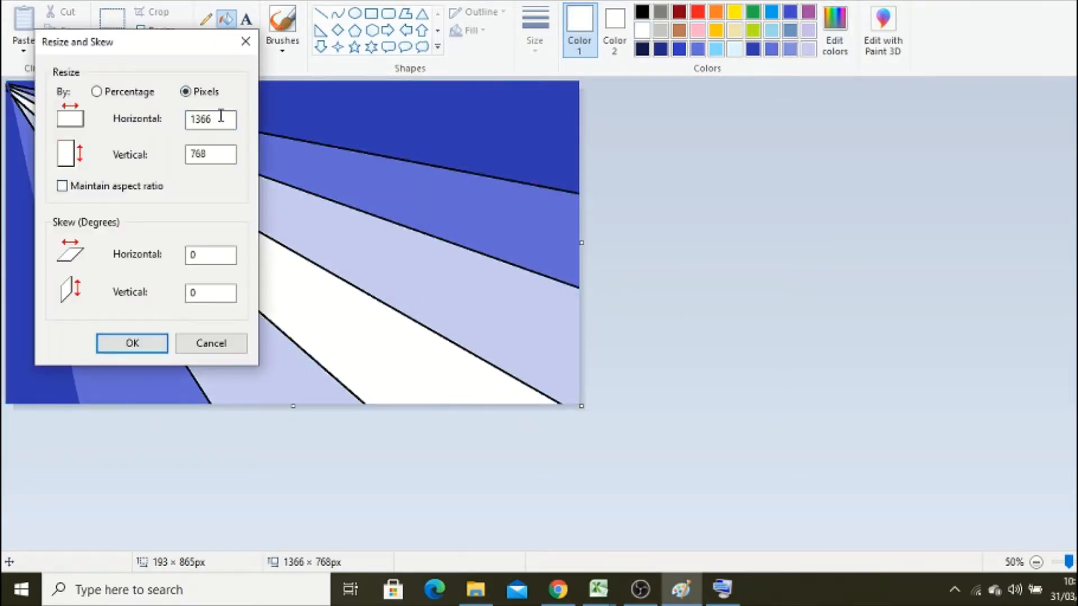
key(BackSpace)
click(132, 343)
- Resize the 1-pixel strip back to 1366 pixels wide to produce a vertical blue gradient background
click(143, 31)
click(186, 92)
click(211, 116)
right_click(722, 589)
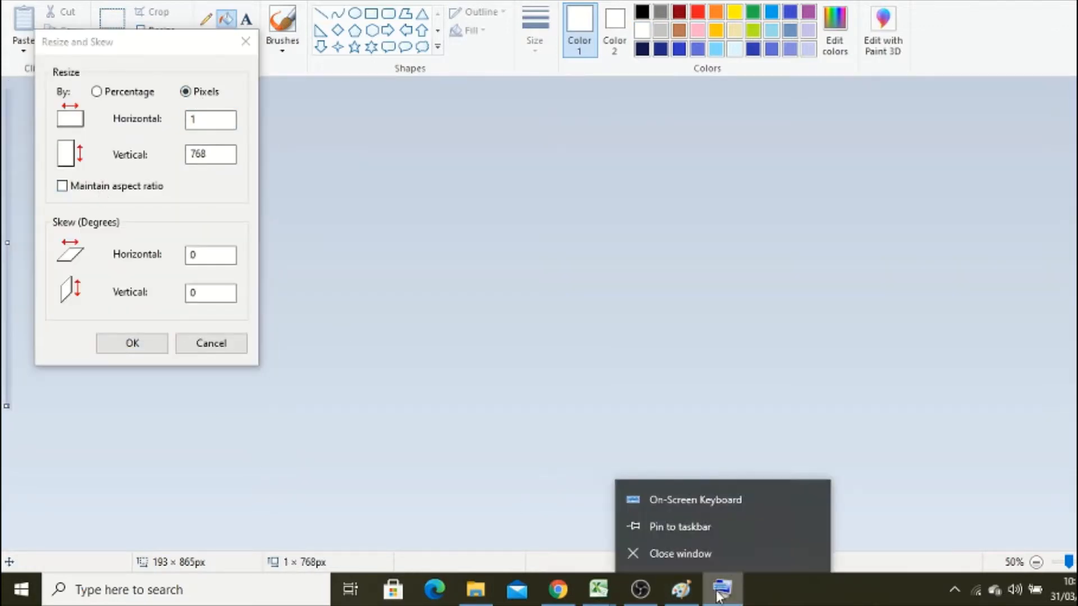
click(674, 501)
click(299, 432)
click(151, 339)
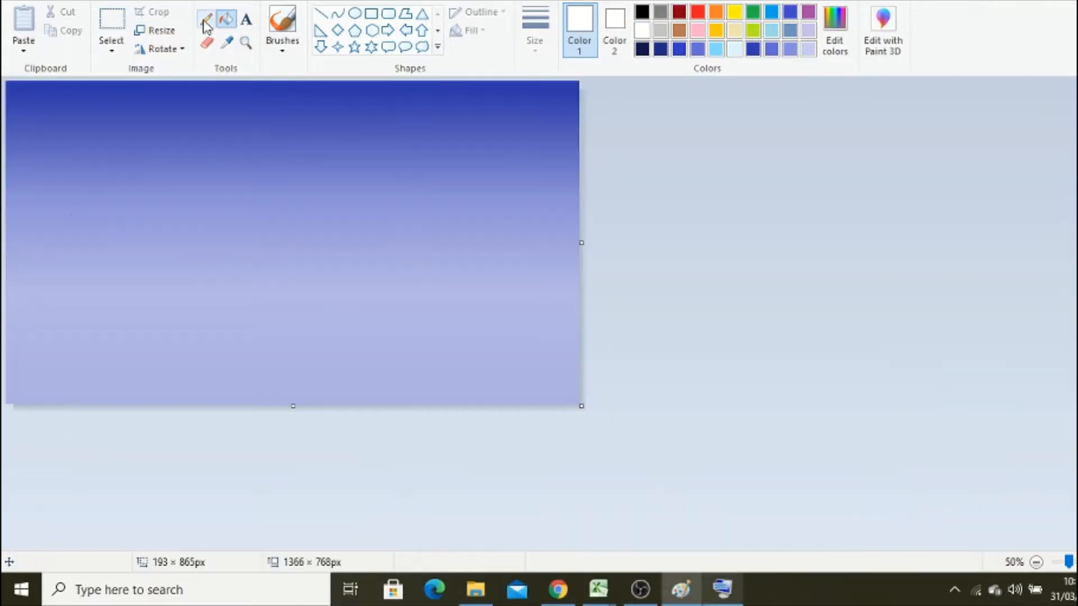
- Sketch the landscape outlines with a grey Pencil: a hill at the left edge, shoreline patches at the right and a central mountain
click(206, 25)
click(660, 11)
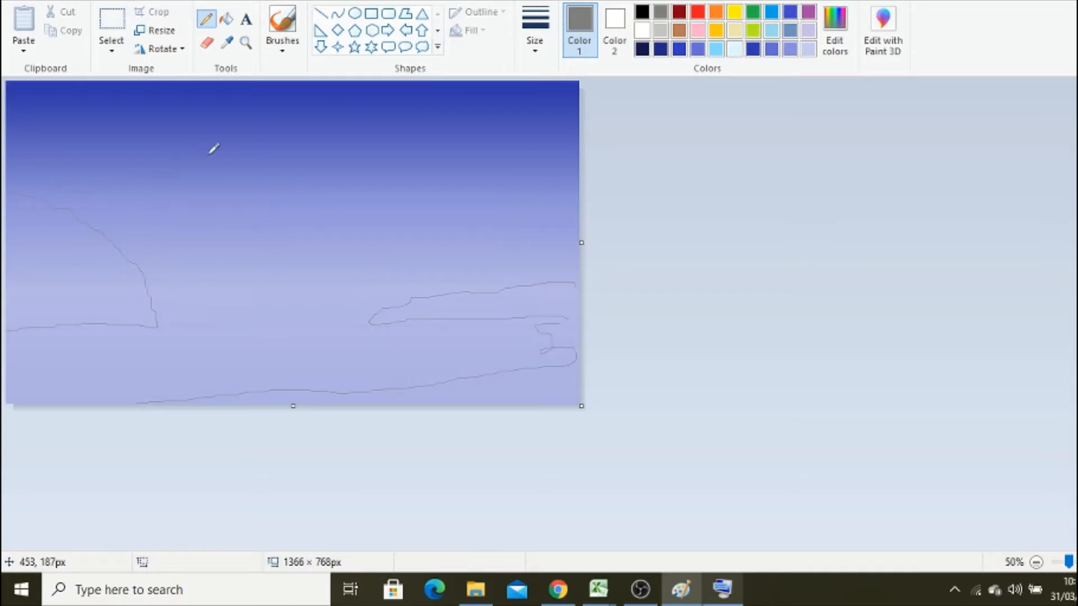
- Brush a periwinkle blue stroke along the lower left slope of the mountain outline
click(245, 42)
click(286, 157)
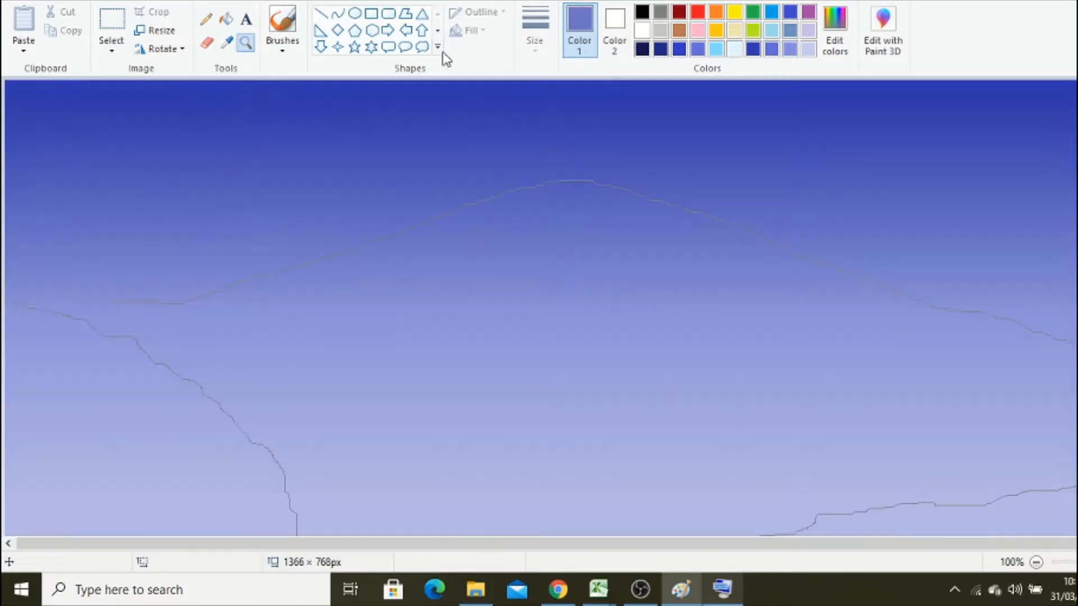
click(282, 49)
click(284, 149)
drag(117, 324, 315, 275)
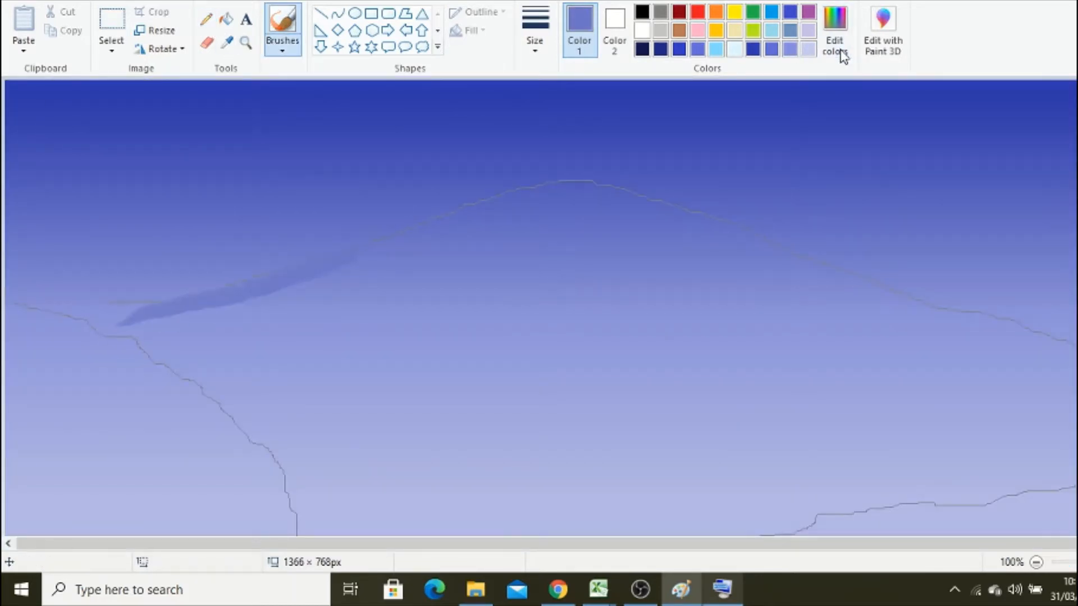
- Mix a lighter periwinkle and paint the mountain's left slope up to the peak, using a thicker brush size
click(839, 50)
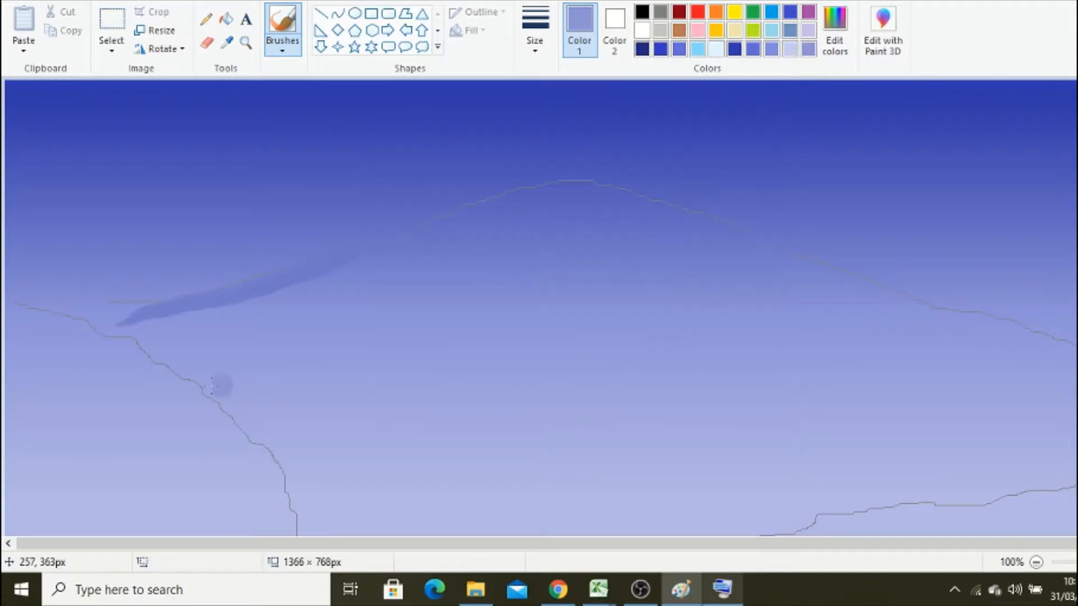
mouse_move(135, 317)
mouse_down()
mouse_move(488, 188)
mouse_move(548, 227)
mouse_up()
drag(168, 319, 498, 213)
mouse_move(314, 291)
mouse_down()
mouse_move(498, 232)
mouse_move(544, 238)
mouse_up()
click(535, 35)
click(573, 181)
click(660, 49)
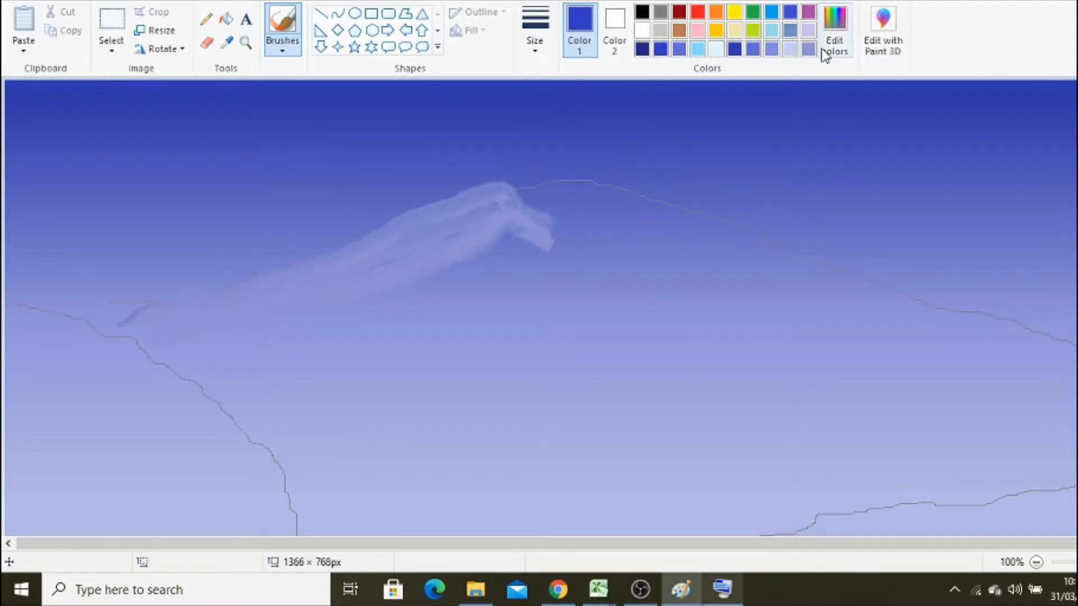
click(823, 51)
click(480, 387)
- Mix a medium blue and paint the mountain's middle face below the light slope and along the right ridge
click(771, 49)
click(835, 50)
drag(755, 207, 756, 229)
click(419, 388)
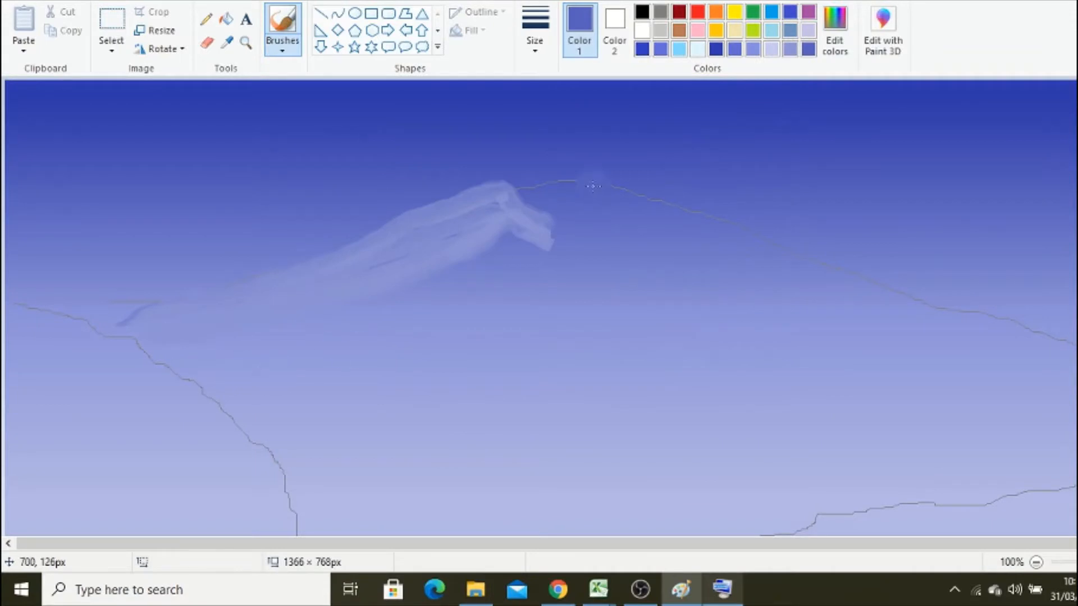
drag(530, 213, 295, 348)
drag(741, 247, 469, 267)
drag(523, 216, 309, 337)
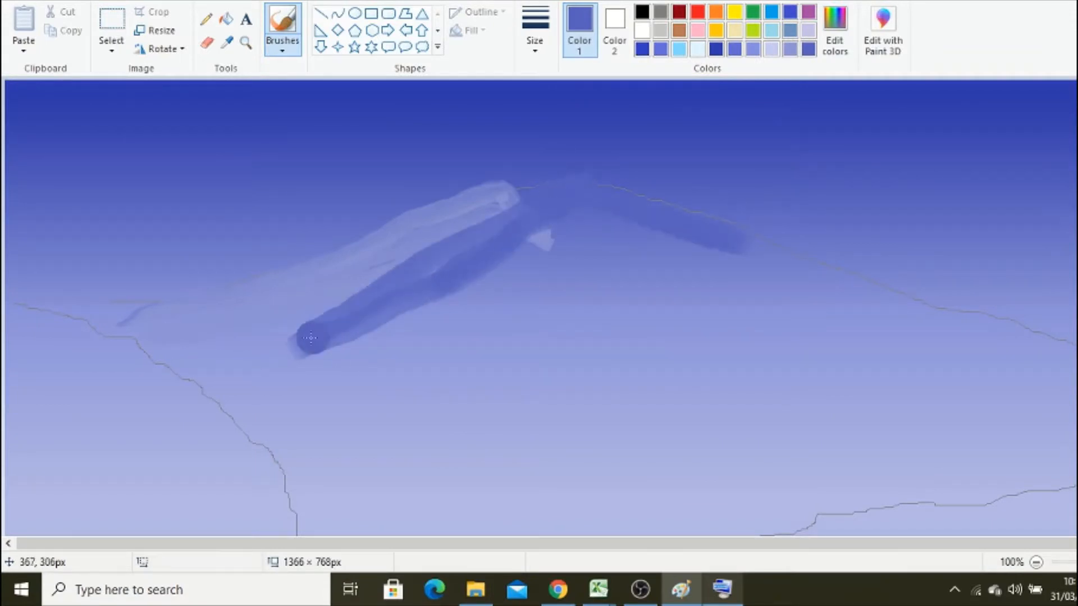
drag(497, 228, 184, 357)
drag(553, 239, 190, 351)
- Mix a dark navy blue and paint a lower ridge running right and streaks down to the left outline
mouse_move(980, 325)
mouse_down()
mouse_move(756, 270)
mouse_move(366, 339)
mouse_move(1053, 339)
mouse_move(911, 306)
mouse_move(353, 345)
mouse_move(399, 363)
mouse_move(626, 304)
mouse_move(640, 315)
mouse_move(255, 479)
mouse_up()
click(831, 49)
click(420, 387)
- Retouch the border between the middle face and the dark ridge with a sampled medium blue
click(227, 42)
click(539, 109)
drag(526, 262, 401, 308)
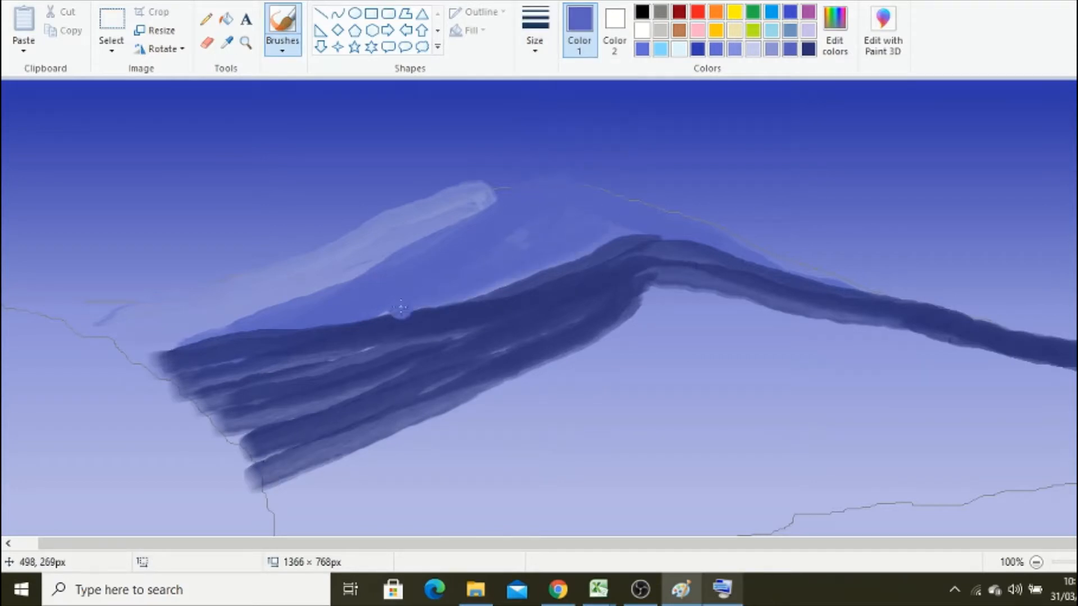
- Build up a rounded hump on the back slope with the sampled light periwinkle
click(227, 42)
click(357, 248)
mouse_move(364, 221)
mouse_down()
mouse_move(402, 227)
mouse_move(312, 245)
mouse_up()
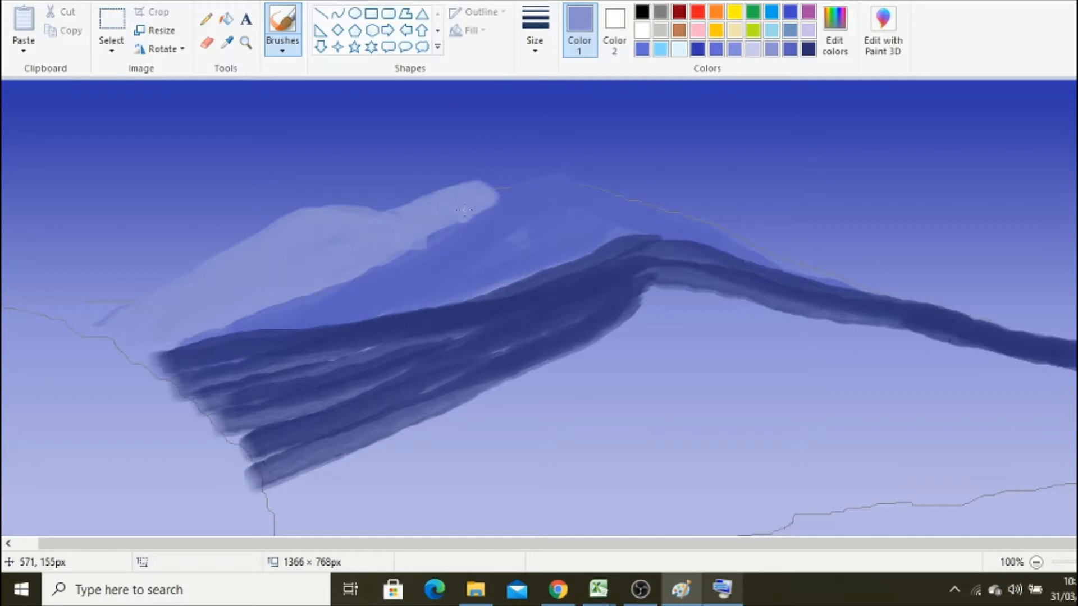
- Extend the dark ridge down its left and right slopes with the sampled dark blue
click(226, 42)
click(623, 275)
drag(657, 288, 263, 494)
mouse_move(666, 286)
mouse_down()
mouse_move(914, 346)
mouse_move(1069, 367)
mouse_up()
drag(654, 298, 351, 476)
- Mix a darker navy and outline a front mountain with its peak, both slopes and a base stroke
click(831, 47)
drag(759, 265, 759, 284)
click(418, 399)
mouse_move(587, 331)
mouse_down()
mouse_move(688, 379)
mouse_move(523, 349)
mouse_up()
drag(605, 337, 731, 392)
mouse_move(632, 325)
mouse_down()
mouse_move(755, 375)
mouse_move(965, 434)
mouse_up()
mouse_move(965, 433)
mouse_down()
mouse_move(305, 483)
mouse_move(581, 336)
mouse_move(667, 490)
mouse_move(697, 490)
mouse_up()
- Paint the front mountain's base across the canvas and fill its interior with the dark navy
scroll(985, 393, down, 2)
drag(987, 388, 345, 394)
drag(549, 393, 1067, 383)
drag(810, 380, 449, 386)
drag(574, 388, 1070, 380)
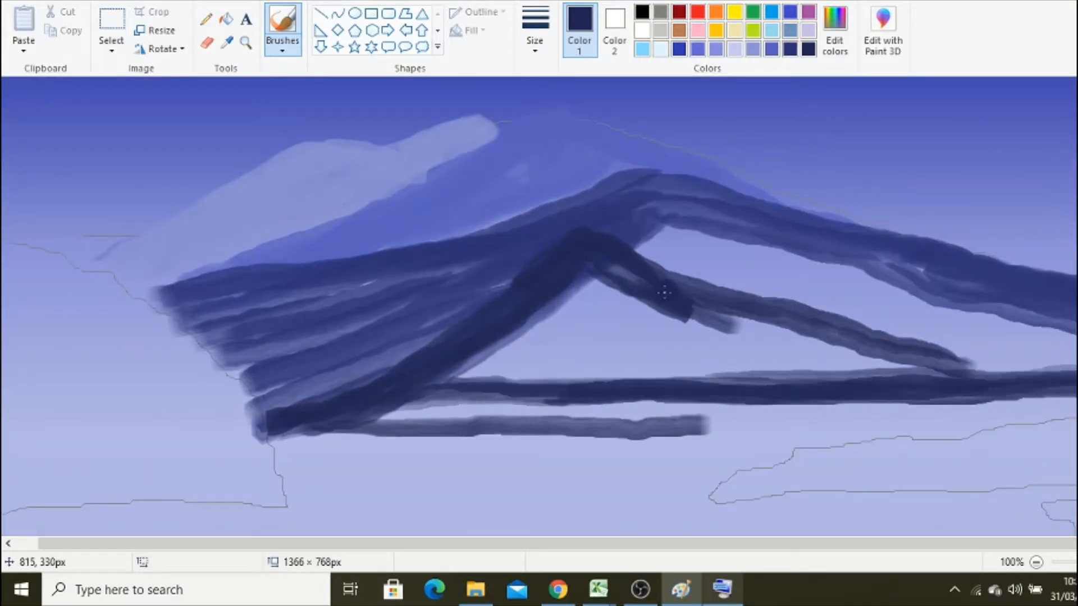
drag(585, 289, 387, 407)
mouse_move(581, 295)
mouse_down()
mouse_move(456, 376)
mouse_move(573, 301)
mouse_move(493, 378)
mouse_move(427, 399)
mouse_up()
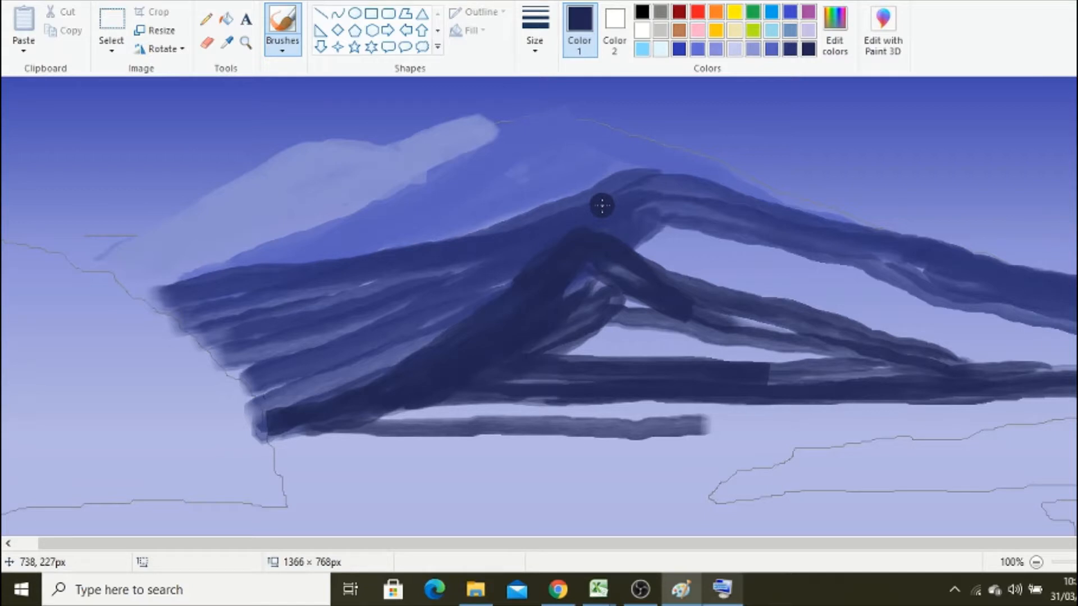
mouse_move(597, 310)
mouse_down()
mouse_move(429, 402)
mouse_move(867, 320)
mouse_move(687, 296)
mouse_move(984, 359)
mouse_move(616, 355)
mouse_move(590, 272)
mouse_move(753, 365)
mouse_move(850, 355)
mouse_move(795, 358)
mouse_move(719, 315)
mouse_move(608, 337)
mouse_move(563, 316)
mouse_up()
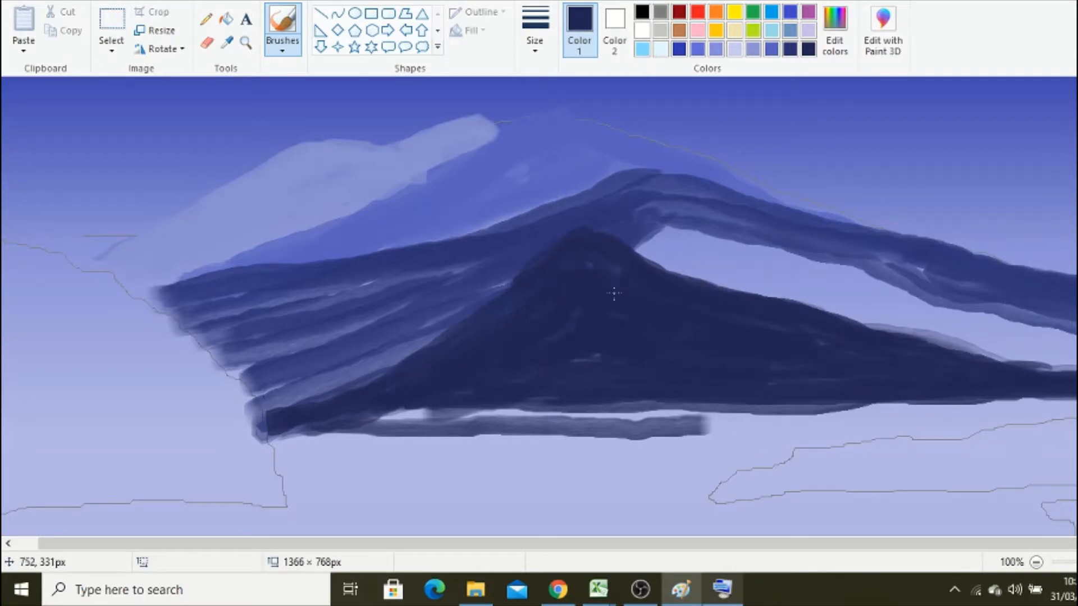
- Extend the middle mountain upward with sampled dark indigo and cover the gap under the right ridge with dark navy
click(227, 43)
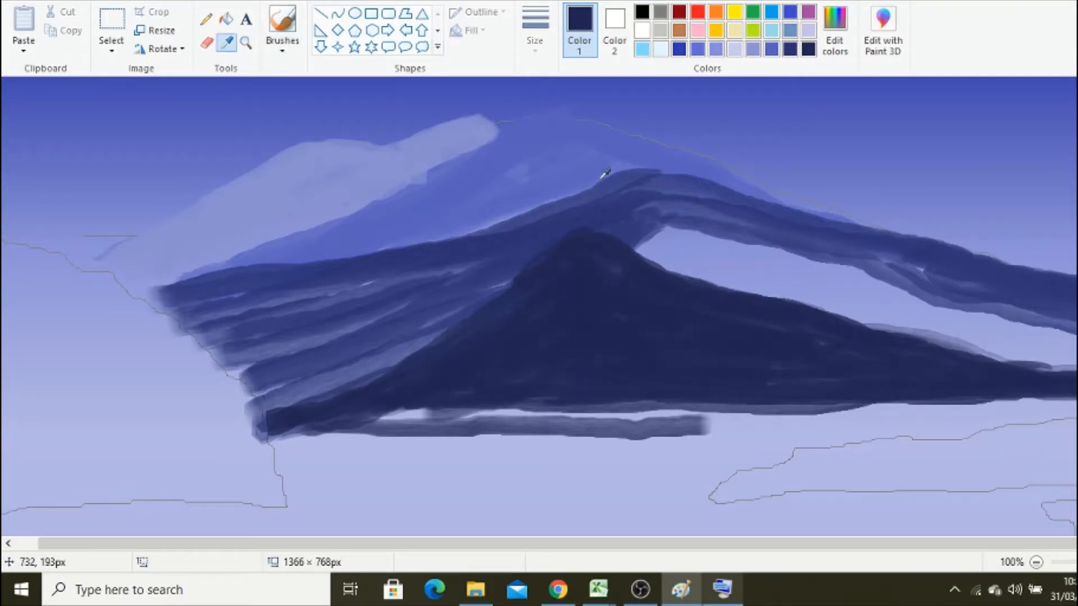
click(634, 199)
mouse_move(770, 203)
mouse_down()
mouse_move(557, 183)
mouse_move(551, 172)
mouse_move(606, 193)
mouse_move(298, 260)
mouse_move(395, 234)
mouse_move(314, 292)
mouse_move(296, 361)
mouse_move(486, 180)
mouse_up()
mouse_move(612, 176)
mouse_down()
mouse_move(1049, 354)
mouse_move(663, 281)
mouse_move(927, 264)
mouse_move(1011, 327)
mouse_move(1066, 335)
mouse_move(791, 288)
mouse_move(794, 247)
mouse_move(668, 246)
mouse_move(647, 278)
mouse_move(651, 246)
mouse_move(880, 346)
mouse_move(638, 257)
mouse_move(837, 316)
mouse_move(1019, 348)
mouse_up()
mouse_move(772, 191)
mouse_down()
mouse_move(828, 236)
mouse_move(1070, 307)
mouse_up()
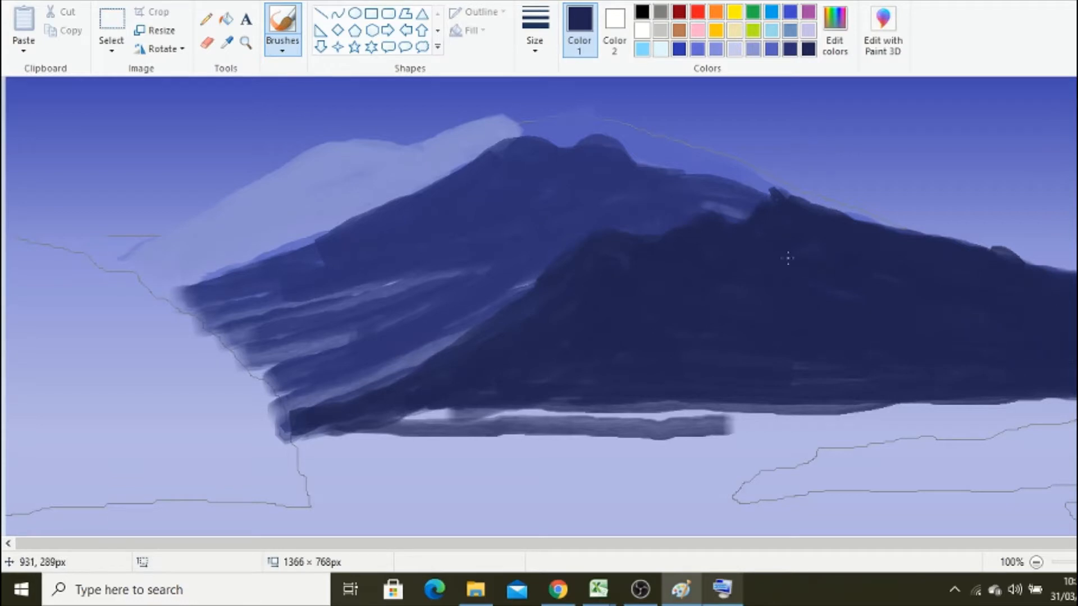
- Fill the streaky left slope of the middle mountain and smooth its crest with the sampled dark indigo
click(227, 43)
click(494, 283)
mouse_move(466, 276)
mouse_down()
mouse_move(527, 217)
mouse_move(378, 257)
mouse_move(479, 297)
mouse_move(356, 349)
mouse_move(251, 343)
mouse_up()
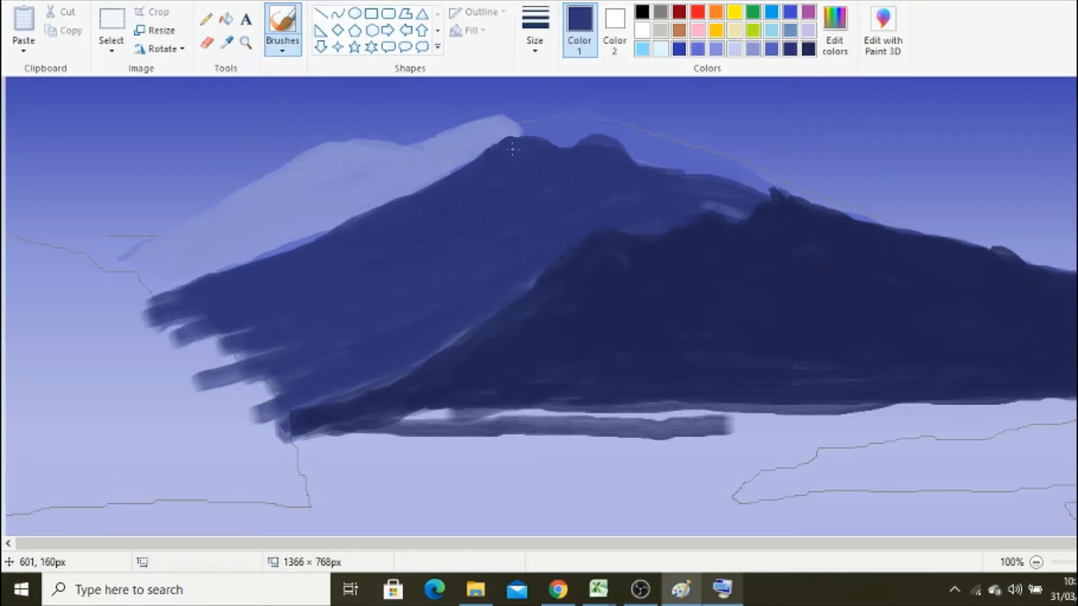
drag(572, 160, 749, 186)
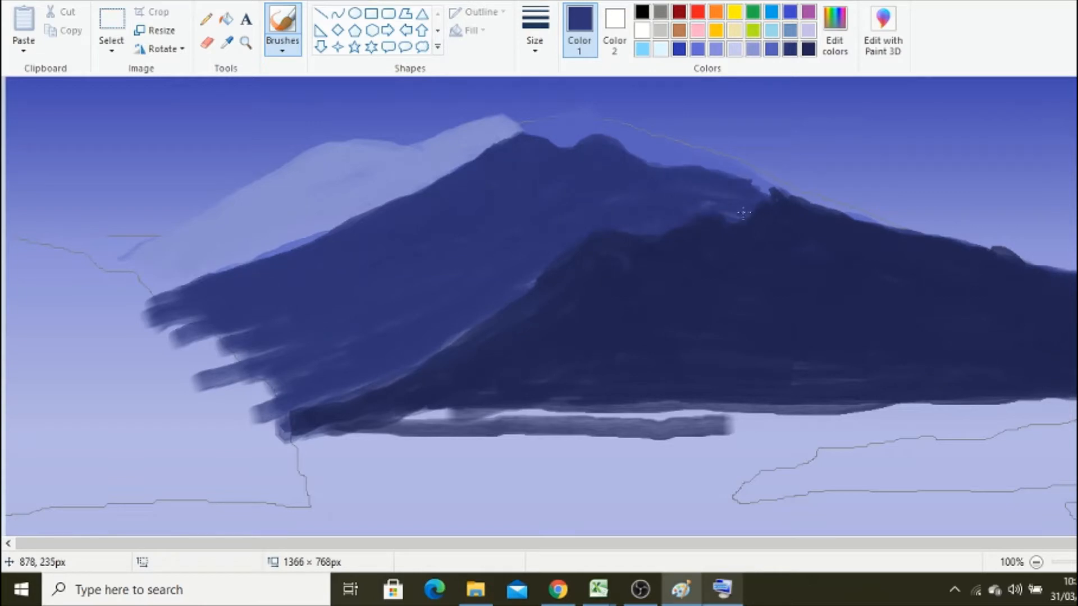
- Mix a muted medium periwinkle and paint a shading band across the light back hill
click(834, 28)
click(676, 243)
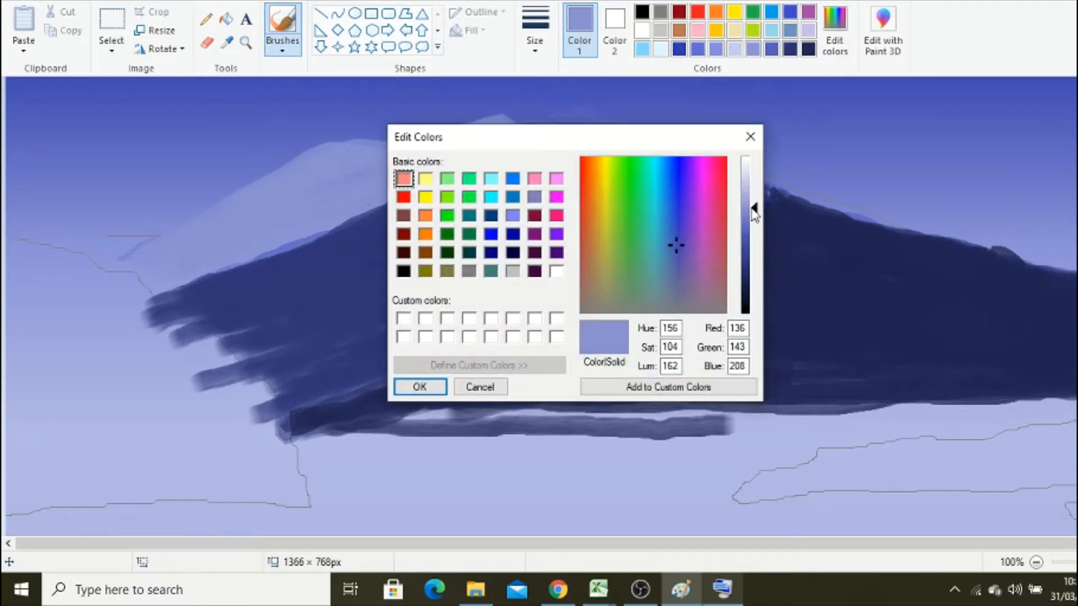
click(414, 385)
drag(408, 162, 157, 250)
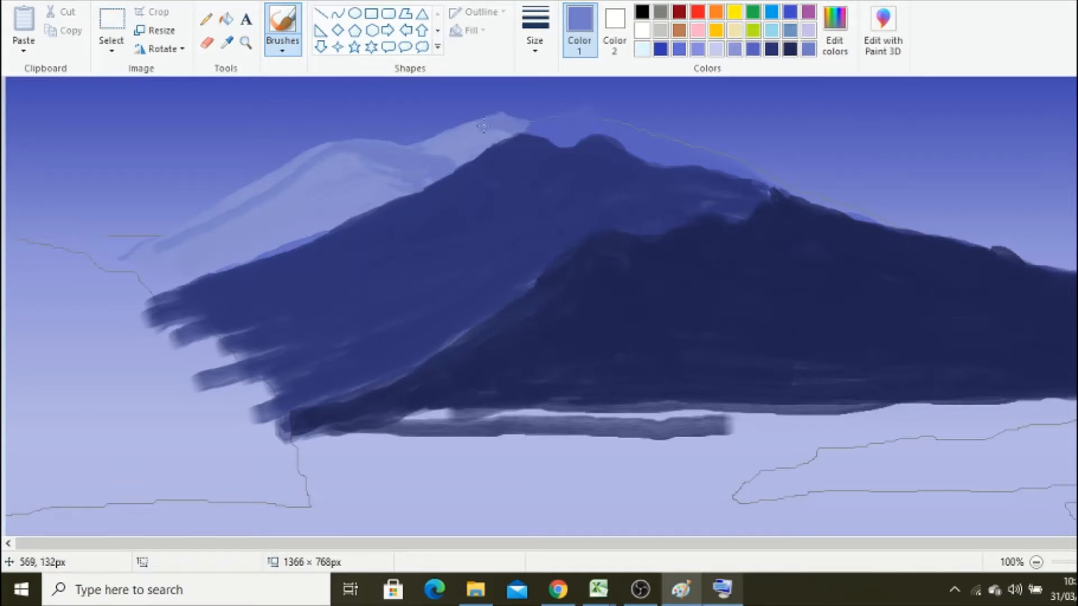
- Try a pale lavender highlight stroke on the back hill's left slope and undo it
click(835, 34)
click(746, 179)
click(420, 386)
drag(310, 159, 227, 204)
key(ctrl+z)
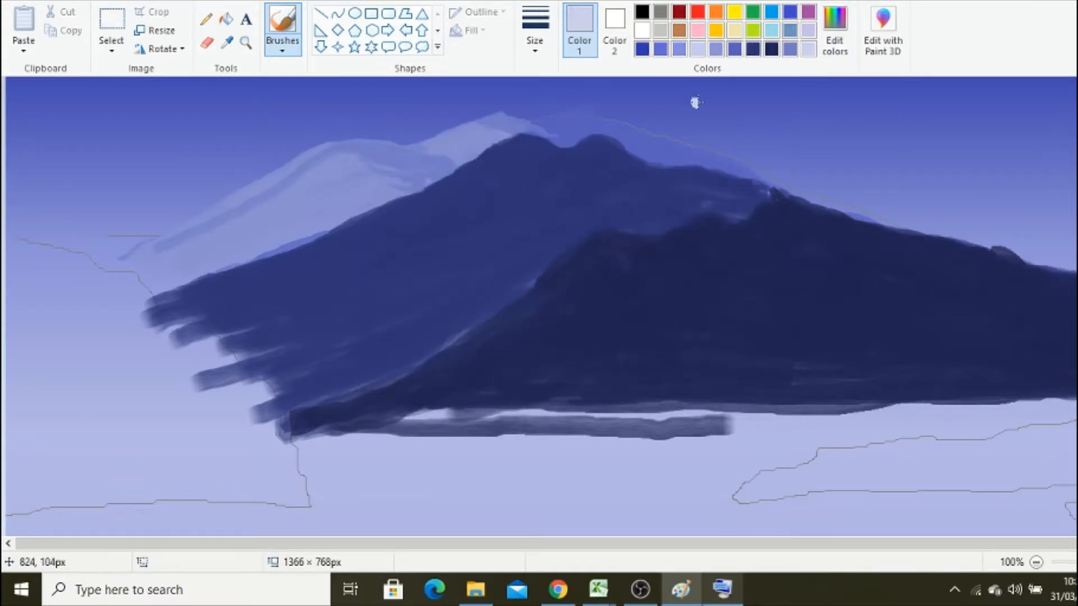
click(840, 47)
click(744, 199)
click(420, 387)
- Paint over the darker band on the back hill's left slope with the hill's sampled light periwinkle
click(535, 33)
click(246, 43)
click(264, 153)
click(289, 27)
click(227, 43)
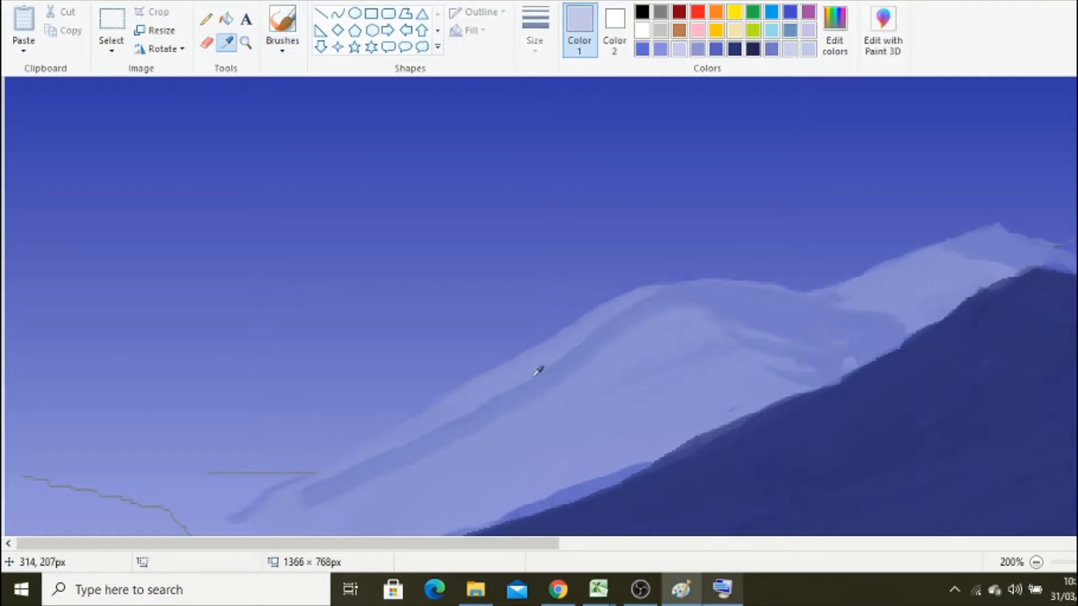
click(532, 378)
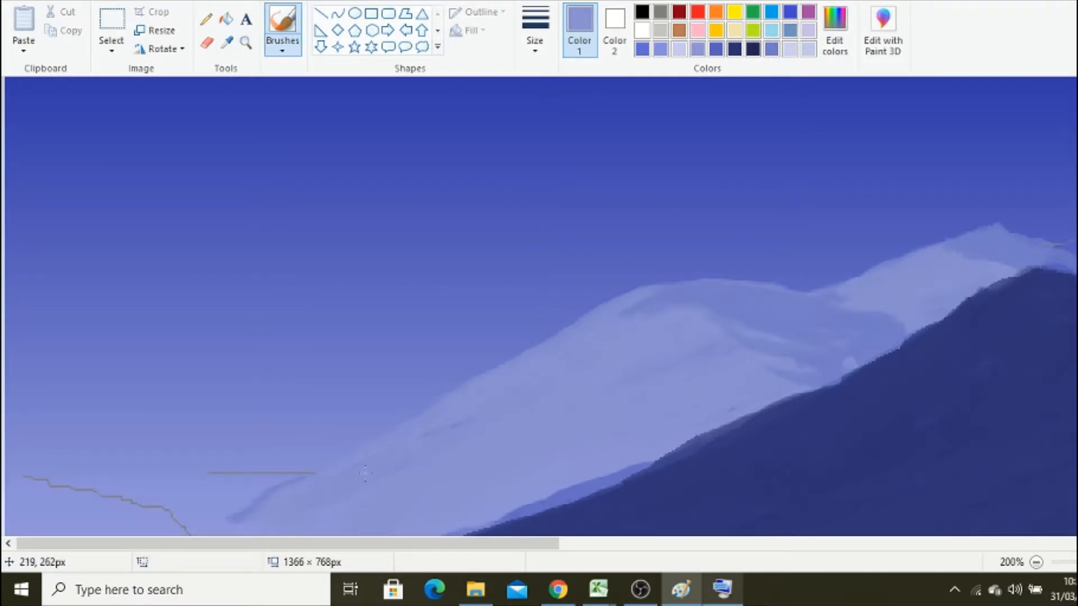
- Mix a lighter periwinkle, RGB 164, 169, 219, and paint a highlight along the back hill's upper-left edge
scroll(365, 473, down, 3)
click(420, 385)
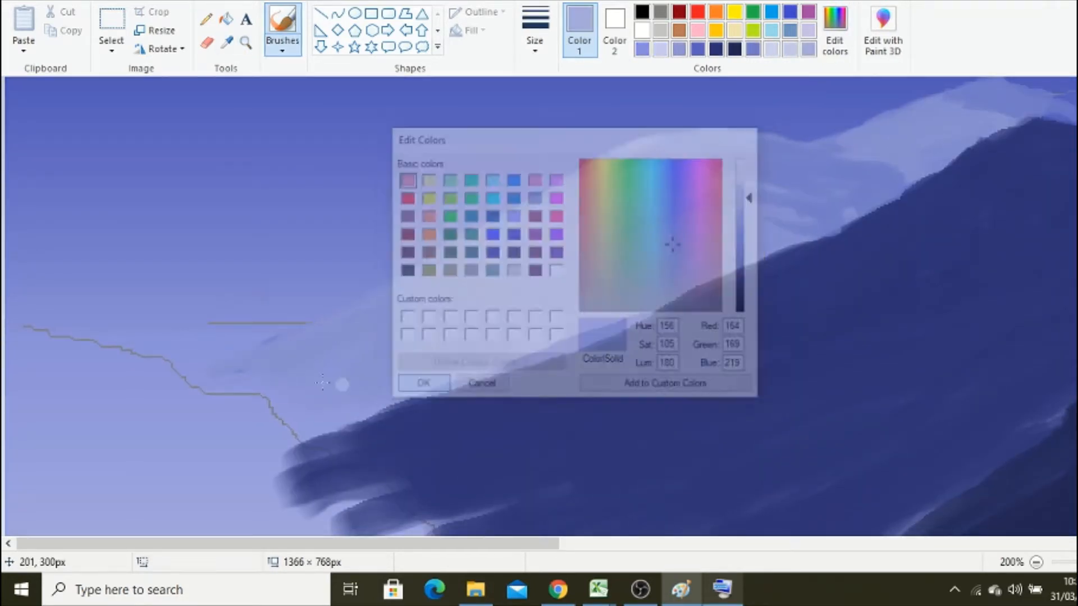
scroll(654, 185, up, 1)
drag(343, 181, 253, 227)
drag(313, 188, 249, 223)
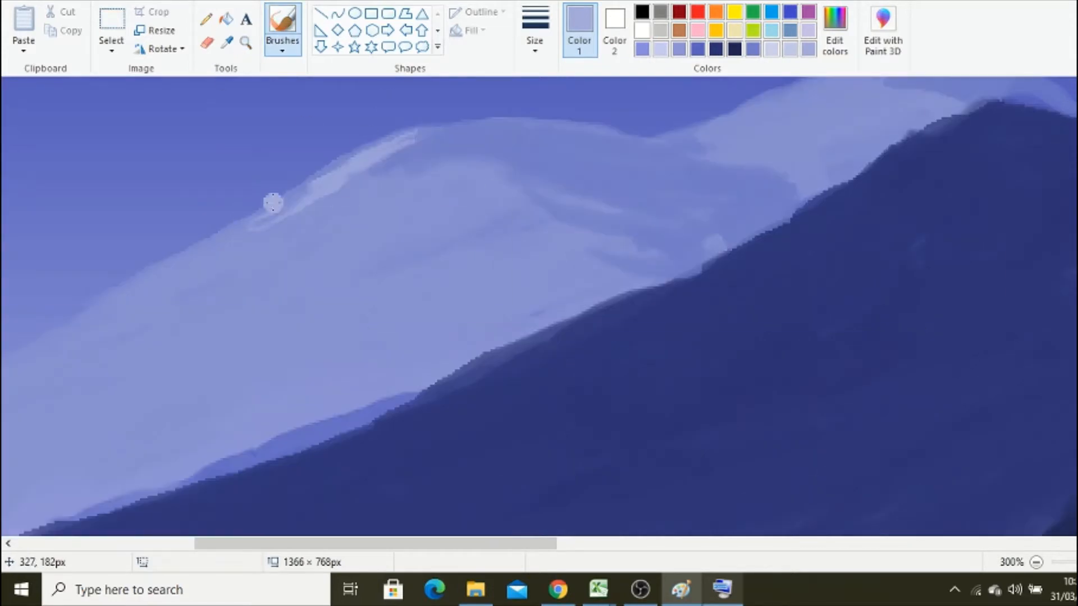
- Paint light periwinkle snow streaks down the back hill's left peak and extend the highlight along its upper-left edge
drag(420, 154, 347, 184)
mouse_move(450, 163)
mouse_down()
mouse_move(351, 193)
mouse_move(439, 186)
mouse_up()
drag(503, 177, 362, 222)
mouse_move(499, 201)
mouse_down()
mouse_move(441, 223)
mouse_move(525, 210)
mouse_up()
drag(508, 237, 536, 218)
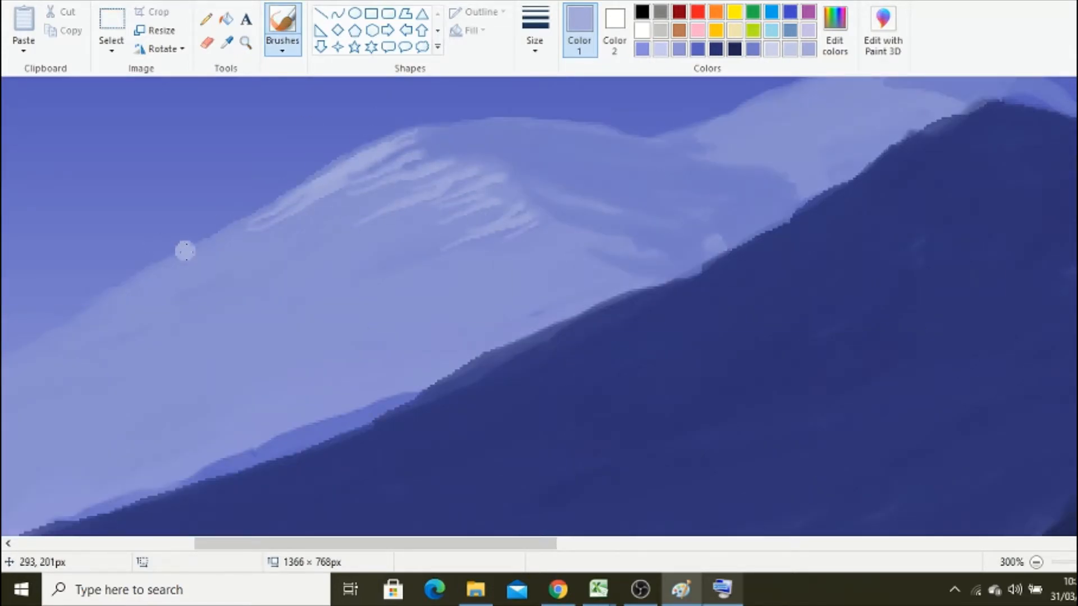
drag(188, 256, 286, 198)
drag(350, 208, 431, 179)
drag(396, 223, 471, 195)
drag(436, 230, 505, 207)
- Paint light periwinkle streaks fanning down the back hill's right peak and along its left ridge
scroll(789, 245, up, 3)
mouse_move(716, 296)
mouse_down()
mouse_move(859, 227)
mouse_move(797, 274)
mouse_up()
drag(884, 246, 850, 281)
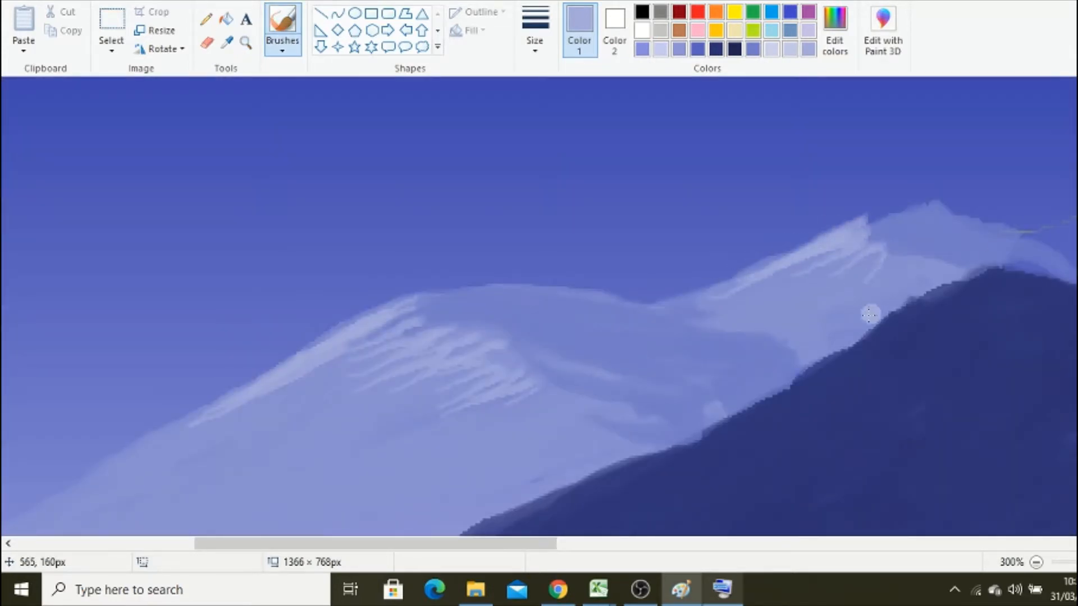
drag(874, 318, 917, 256)
mouse_move(909, 255)
mouse_down()
mouse_move(880, 292)
mouse_move(846, 275)
mouse_up()
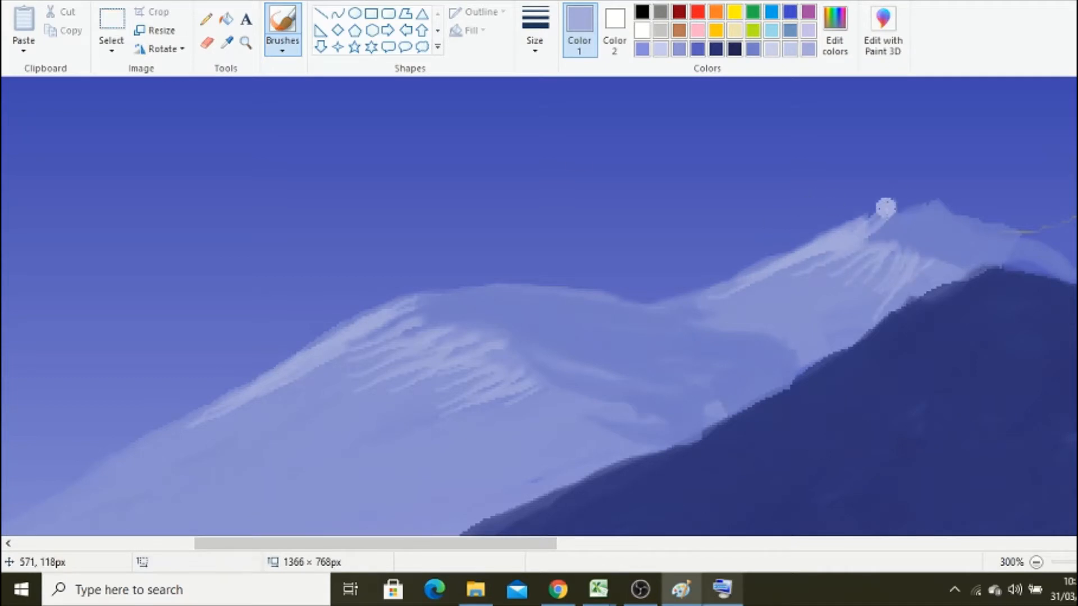
drag(905, 210, 880, 242)
drag(691, 300, 772, 255)
drag(851, 256, 766, 297)
mouse_move(886, 313)
mouse_down()
mouse_move(931, 279)
mouse_move(868, 293)
mouse_up()
- Sample a periwinkle tone from the right back peak and add softer streaks on the slopes of both back peaks
click(227, 42)
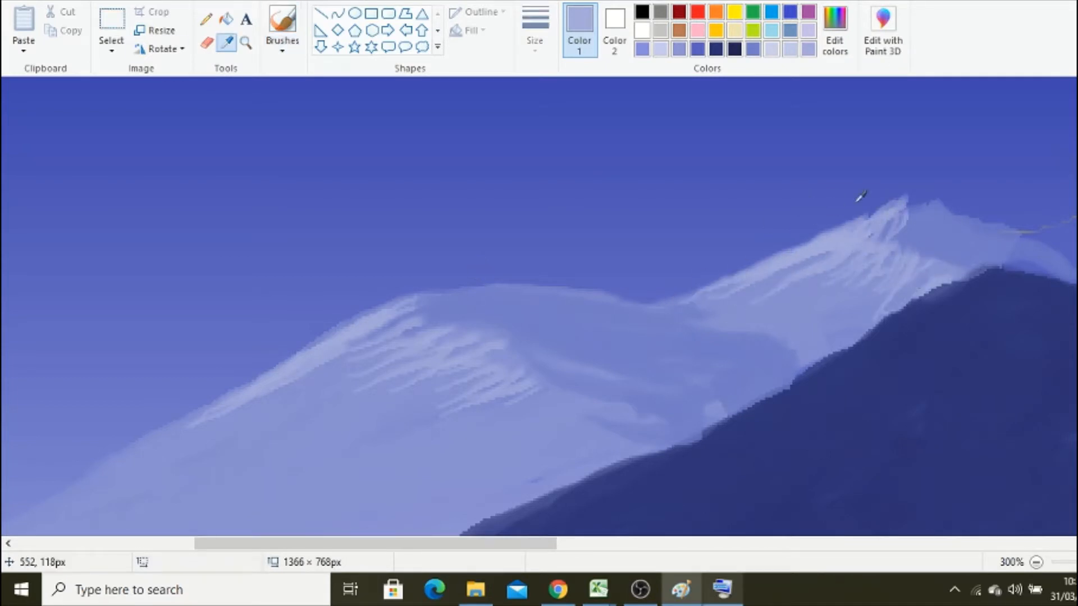
click(929, 230)
click(227, 43)
click(919, 223)
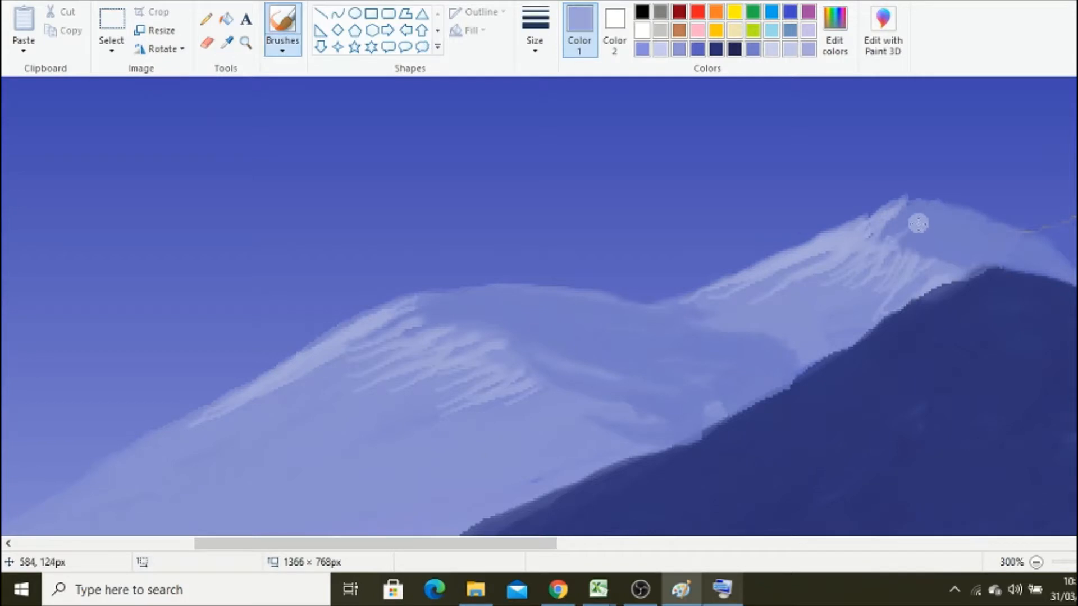
scroll(853, 324, down, 2)
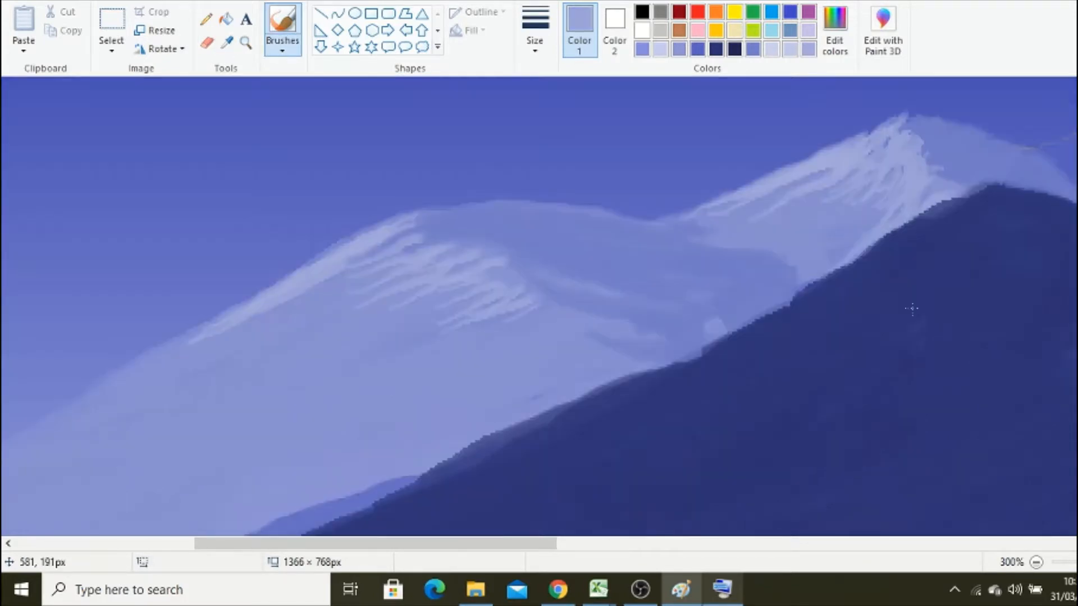
drag(349, 284, 251, 337)
drag(344, 300, 291, 327)
mouse_move(422, 290)
mouse_down()
mouse_move(337, 324)
mouse_move(362, 338)
mouse_up()
- Mix a very pale lavender, switch brush type, and paint a short highlight near the left back peak's summit
click(1036, 562)
click(1036, 563)
click(245, 43)
click(298, 135)
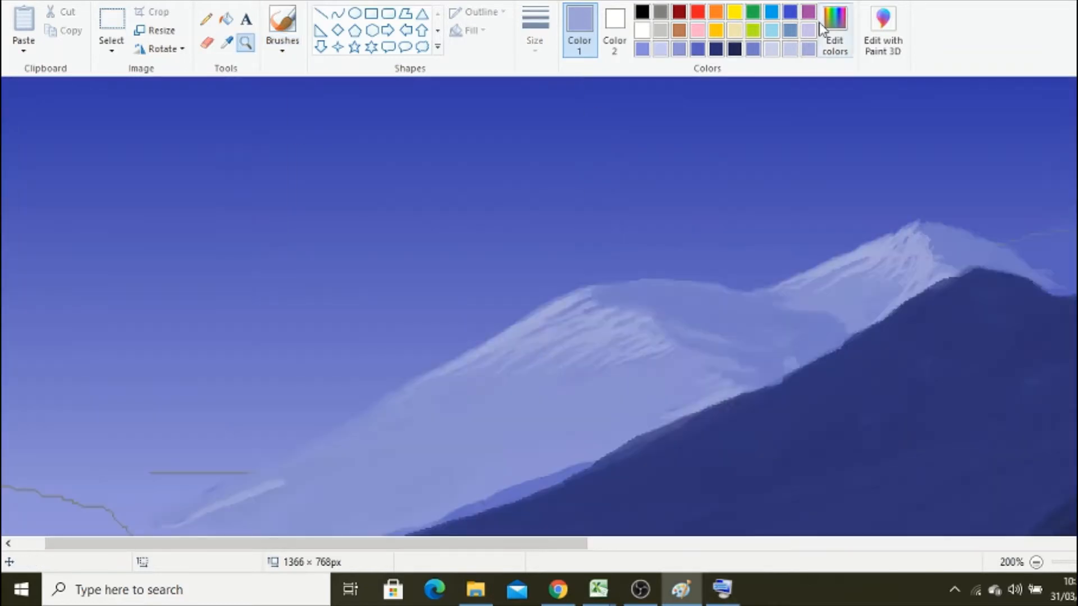
click(833, 31)
drag(756, 196, 755, 171)
click(421, 387)
click(282, 47)
click(383, 110)
drag(567, 296, 542, 318)
- Set the brush to the thinnest size and paint pale lavender snow highlights along the left back peak's ridge and summit
click(247, 45)
click(668, 387)
click(282, 20)
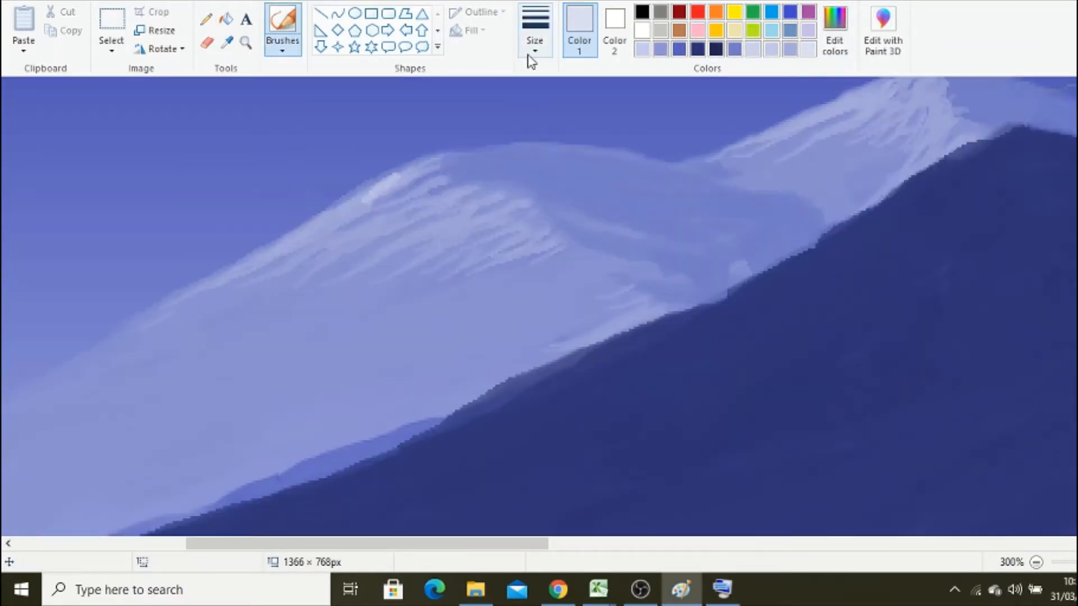
drag(266, 250, 395, 177)
click(282, 48)
click(535, 47)
click(541, 82)
drag(178, 296, 337, 216)
mouse_move(441, 158)
mouse_down()
mouse_move(359, 204)
mouse_move(373, 201)
mouse_up()
mouse_move(446, 175)
mouse_down()
mouse_move(366, 216)
mouse_move(437, 202)
mouse_up()
mouse_move(510, 197)
mouse_down()
mouse_move(469, 214)
mouse_move(493, 219)
mouse_up()
drag(502, 179, 457, 212)
- Paint pale lavender snow highlights along the right back peak's left ridge and summit
scroll(517, 196, up, 5)
drag(486, 543, 685, 548)
drag(332, 282, 306, 302)
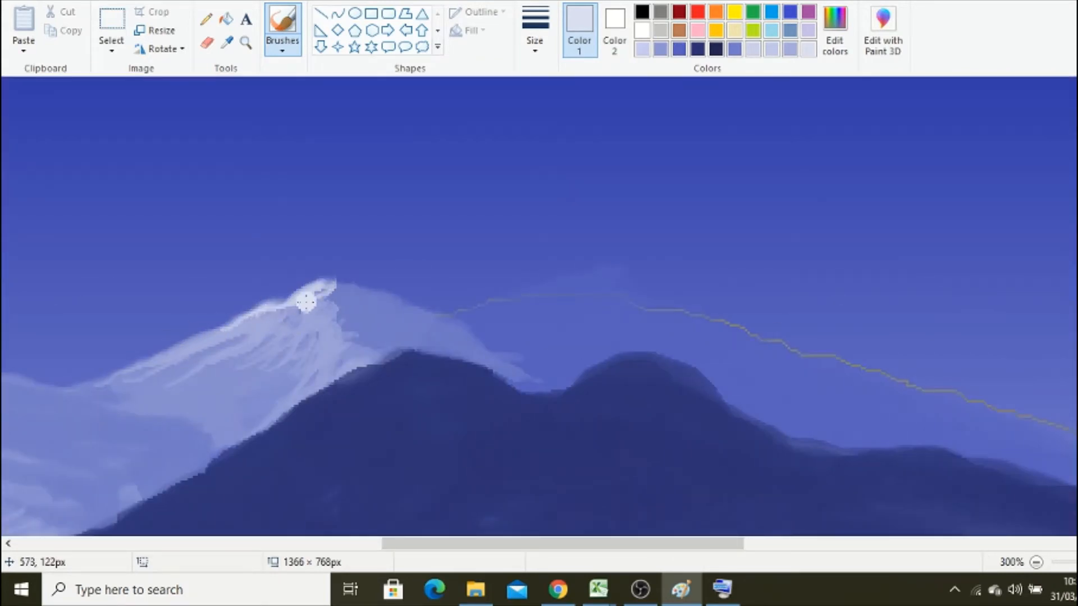
drag(208, 337, 295, 293)
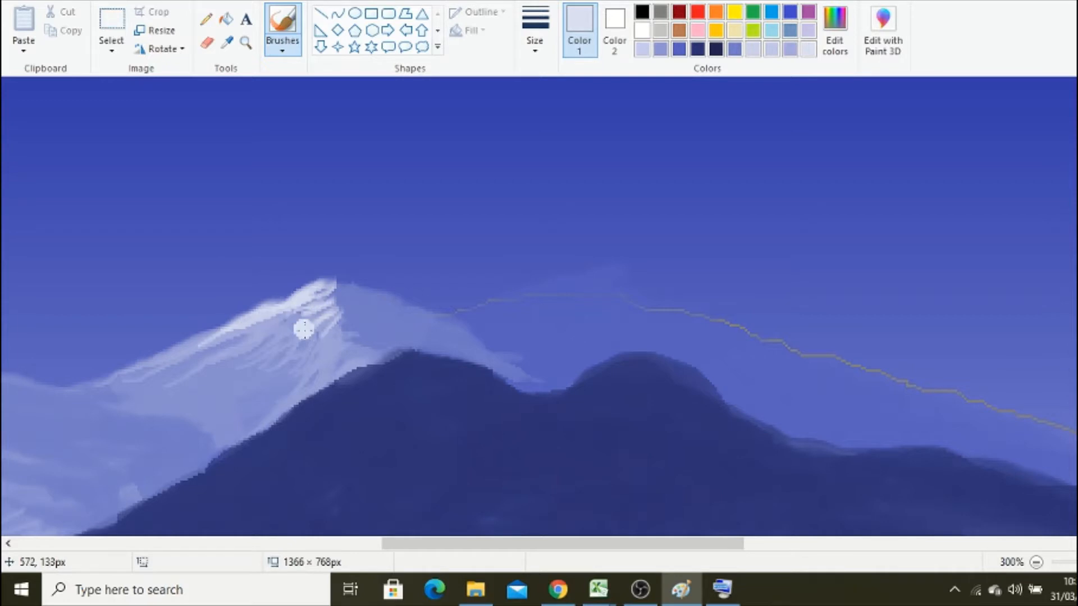
- Sample the back hill's shaded tone, mix a deeper periwinkle blue, and paint a shadow in the saddle between the back peaks
click(1036, 562)
click(1036, 563)
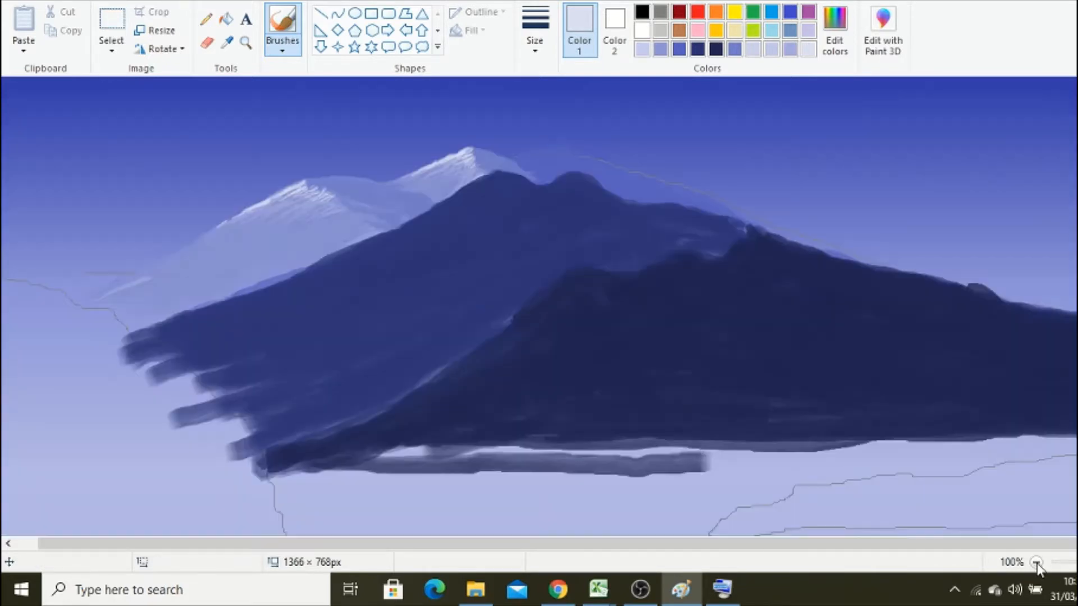
click(245, 44)
click(435, 206)
click(226, 44)
click(415, 281)
click(835, 33)
drag(754, 216, 756, 227)
click(419, 385)
drag(570, 289, 510, 284)
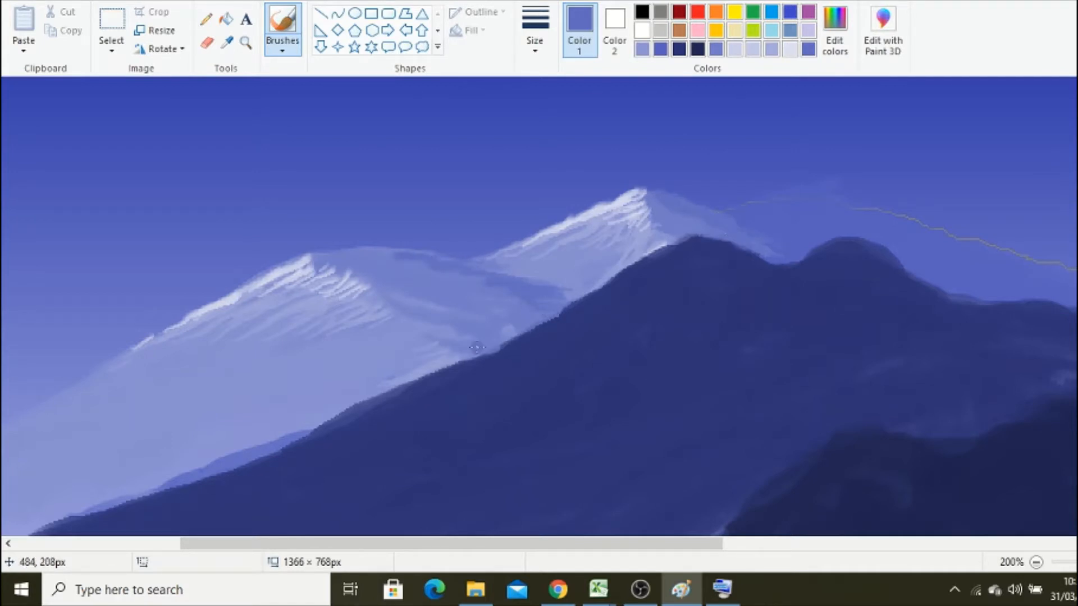
- Sample the middle mountain's navy, mix a slightly lighter blue, and paint streaks down its left peak and upper-left slope
click(1036, 563)
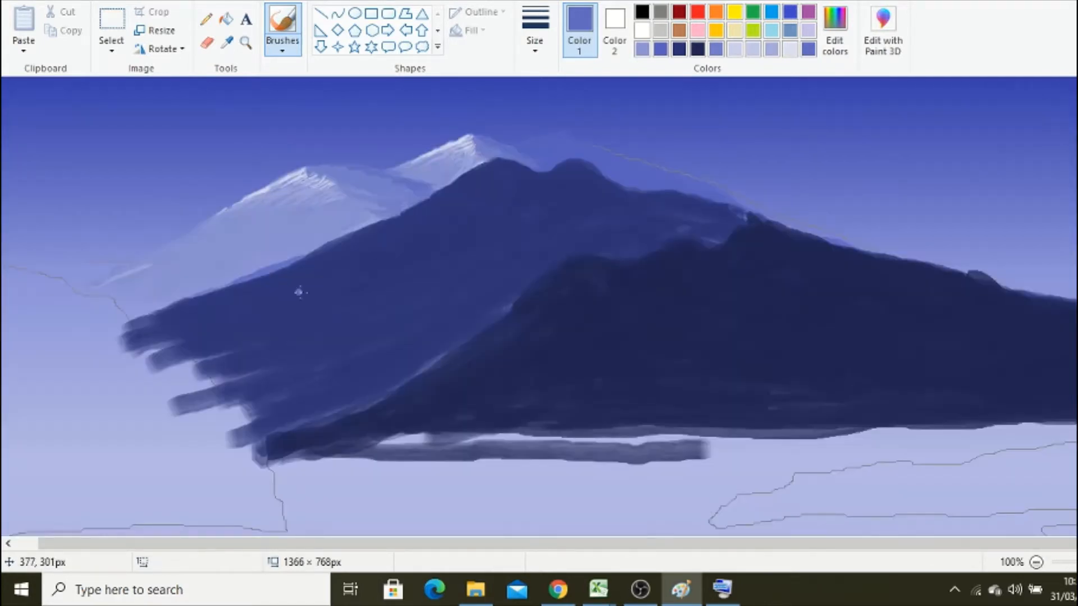
click(835, 32)
click(479, 386)
click(228, 43)
click(314, 276)
click(835, 32)
drag(754, 260, 754, 249)
click(419, 386)
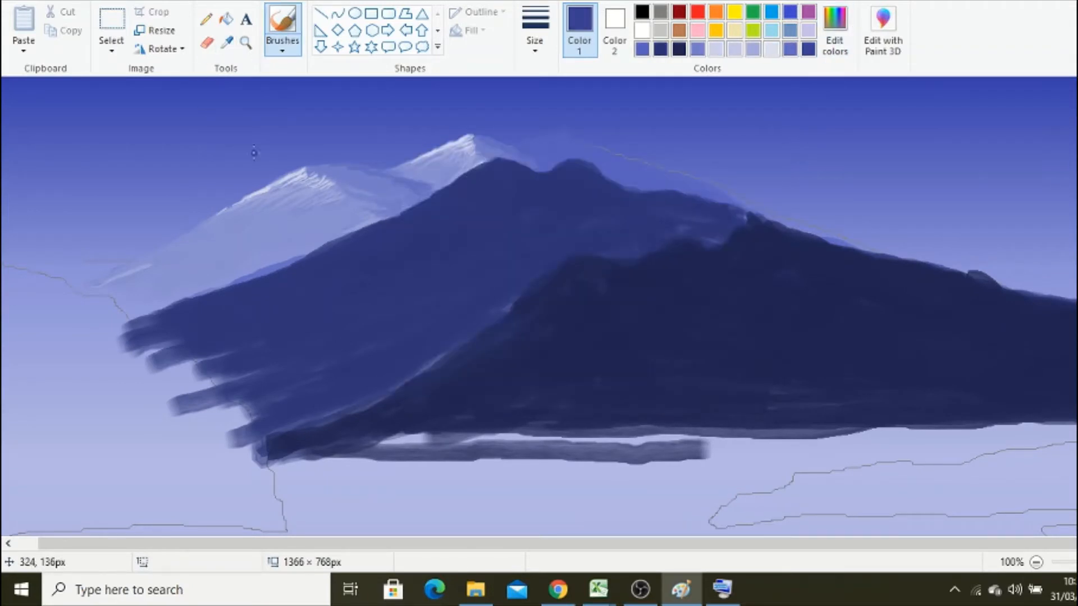
click(245, 43)
click(483, 219)
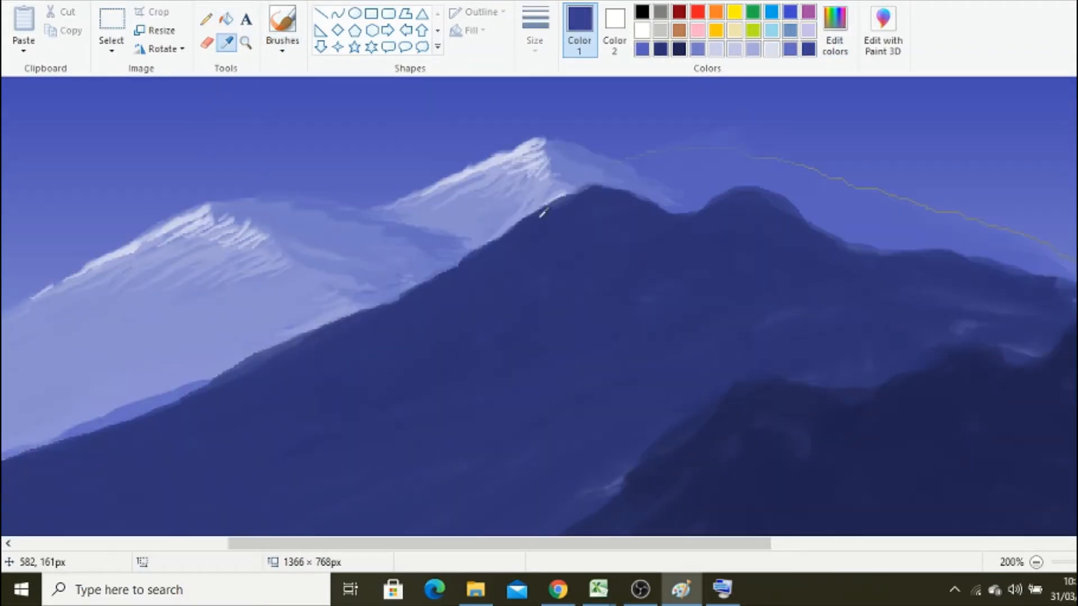
click(282, 25)
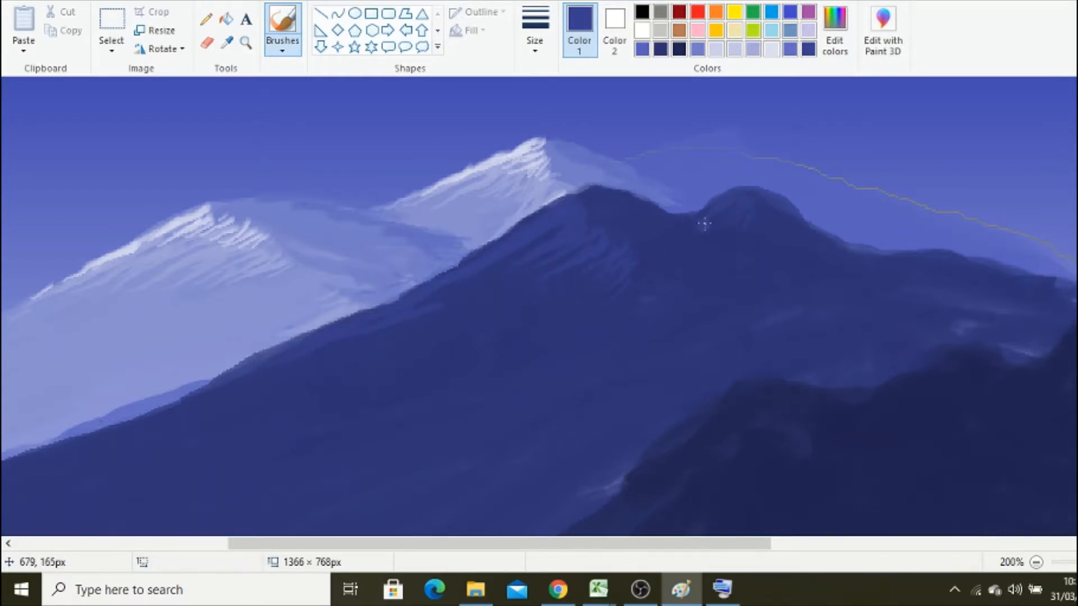
- Set the brush to the second-thinnest size and paint blue streaks down the left side of the middle mountain's rounded right summit
click(245, 43)
click(743, 272)
click(227, 43)
click(282, 28)
click(535, 39)
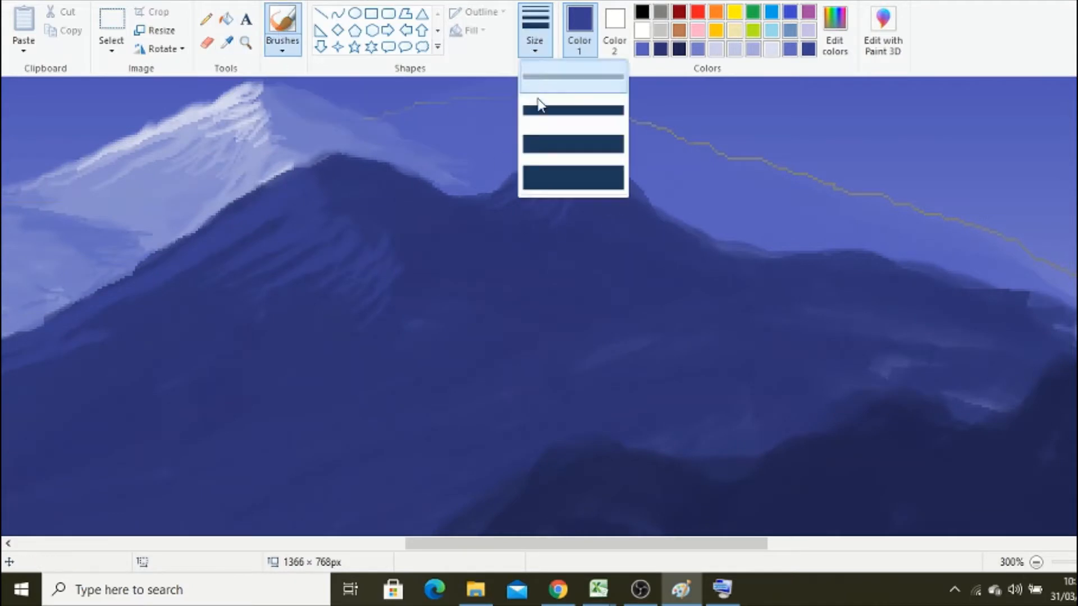
click(536, 100)
drag(489, 188, 502, 185)
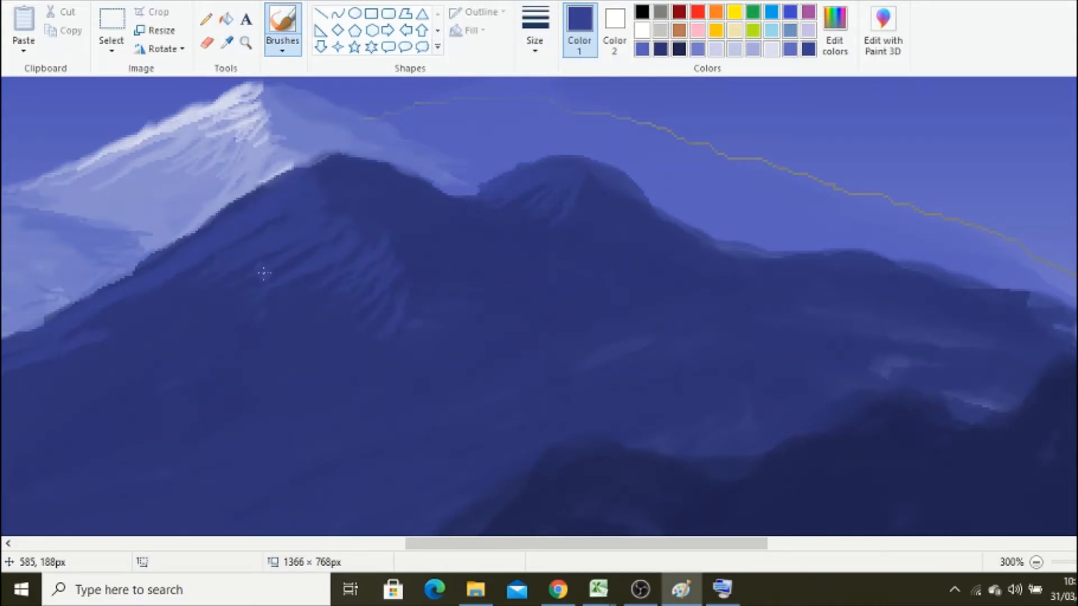
- Mix a dark navy, RGB 39, 43, 101, and shade the right slope of the middle mountain's left peak
click(835, 40)
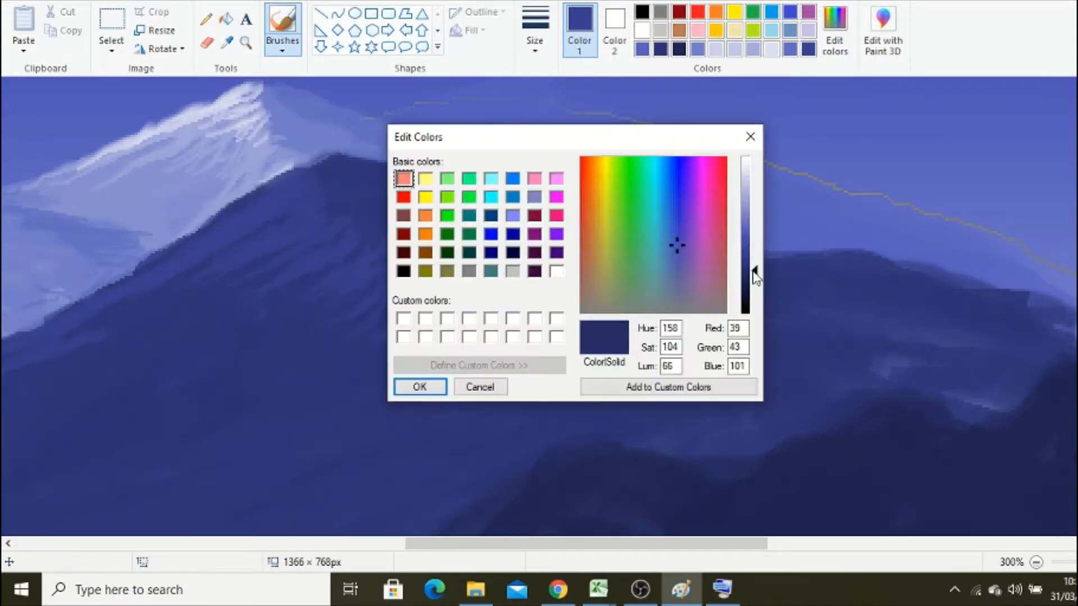
click(413, 386)
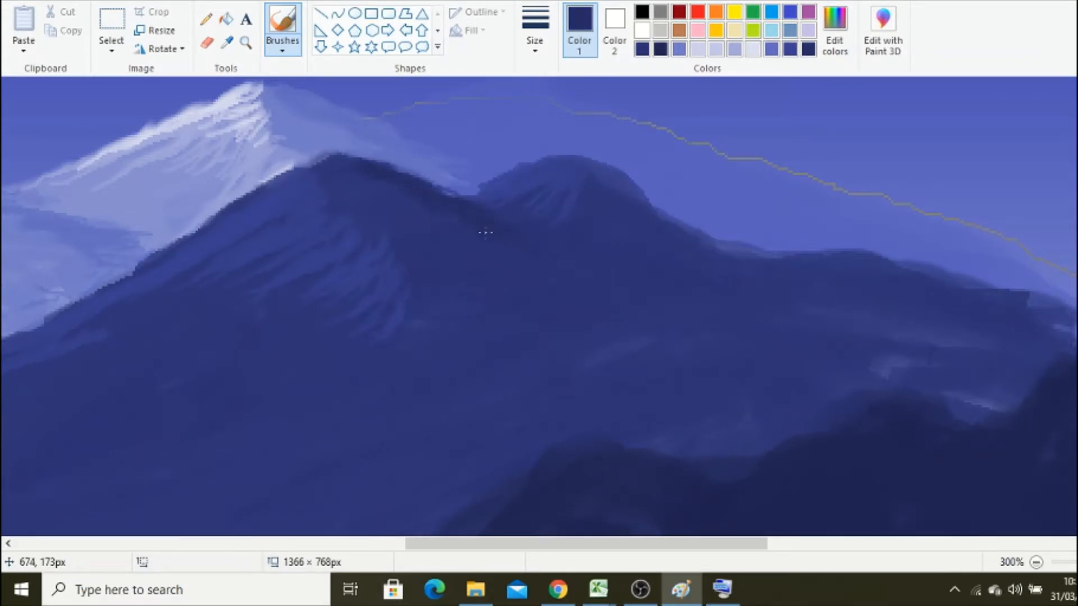
click(834, 39)
click(420, 387)
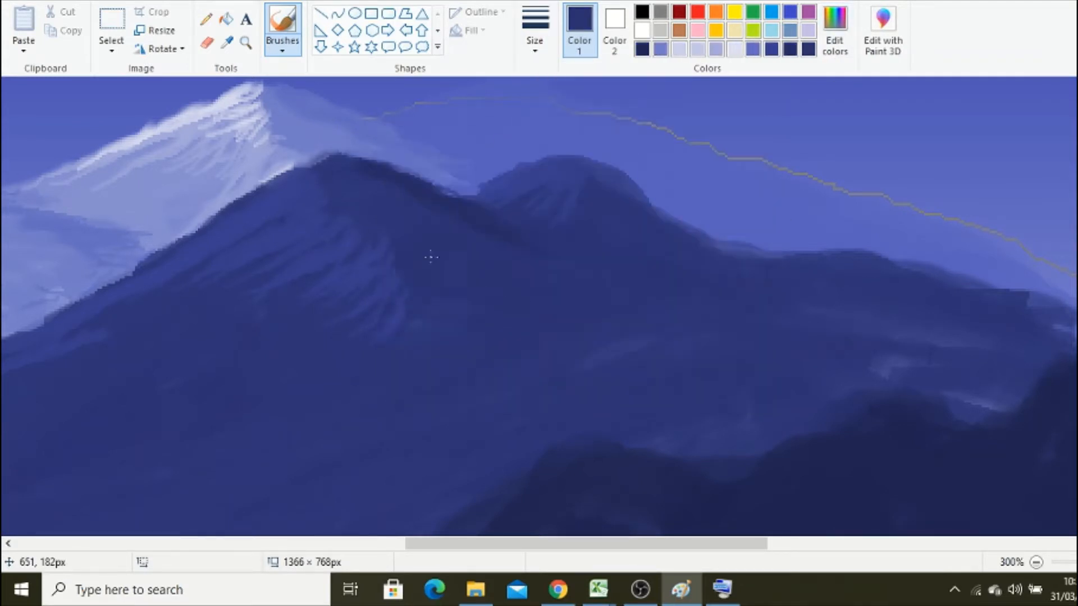
- Adjust the brush size and navy shade, then darken the middle mountain's right-hand ridge and the slope below it
click(535, 39)
click(548, 110)
click(834, 39)
click(420, 387)
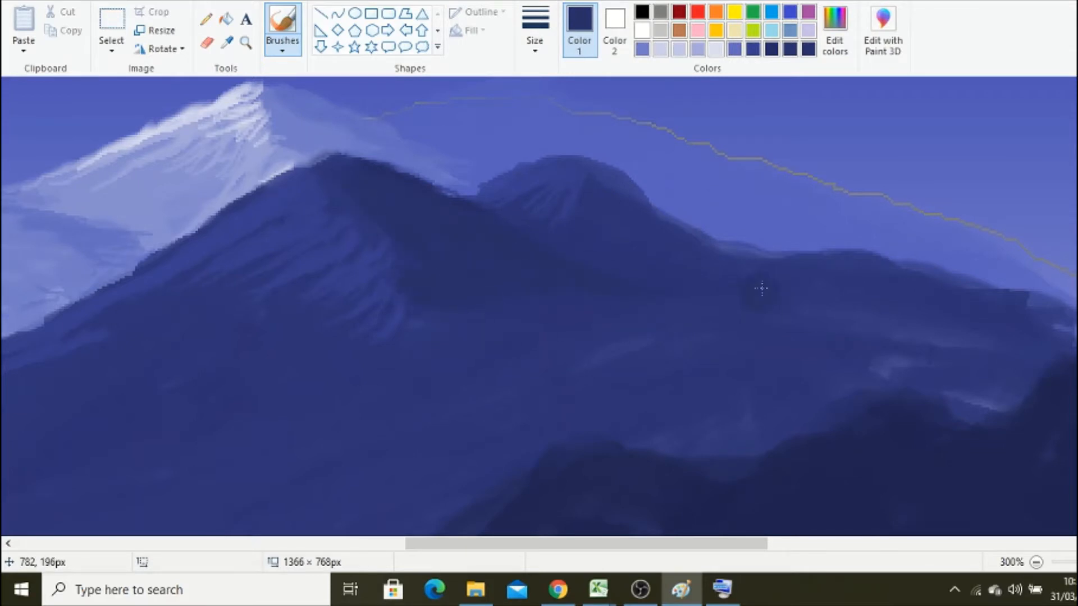
drag(761, 288, 725, 264)
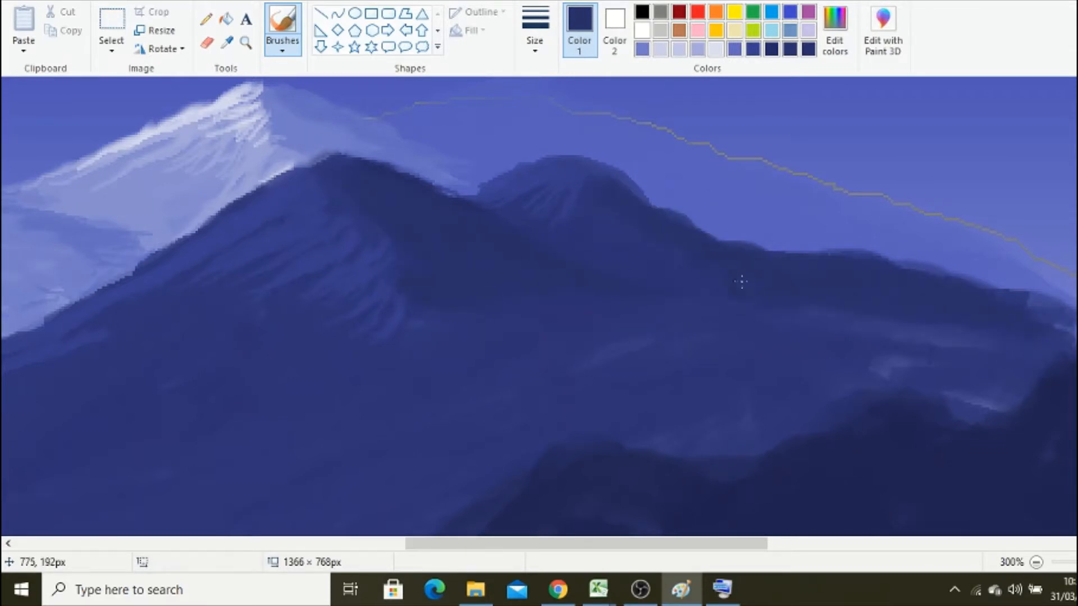
drag(852, 324, 1060, 340)
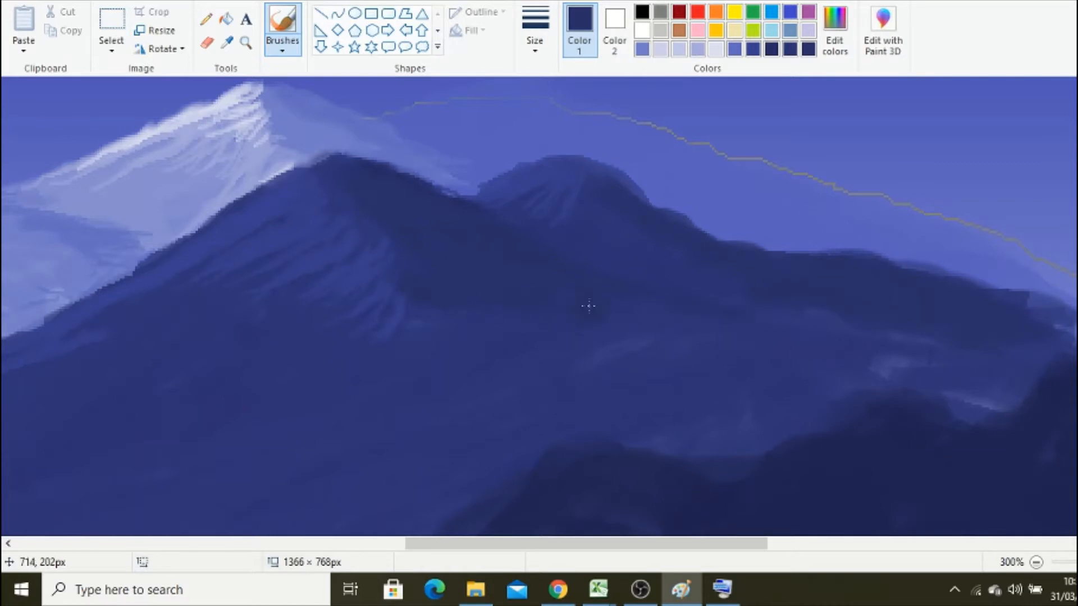
- Mix a brighter medium blue and paint highlight streaks down the middle mountain's left peak and rounded right summit
click(421, 387)
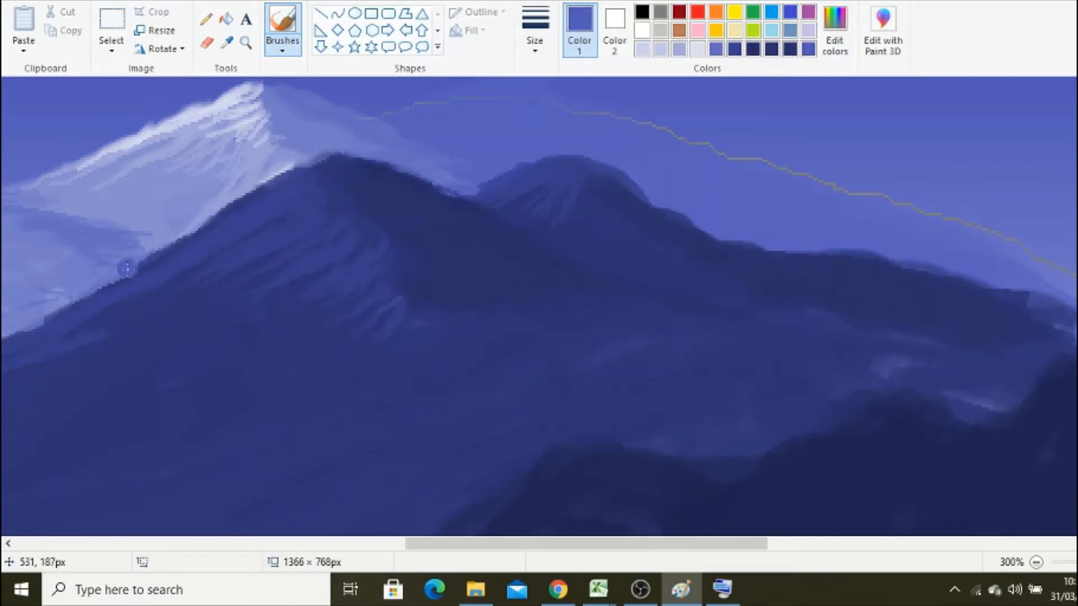
drag(508, 185, 554, 153)
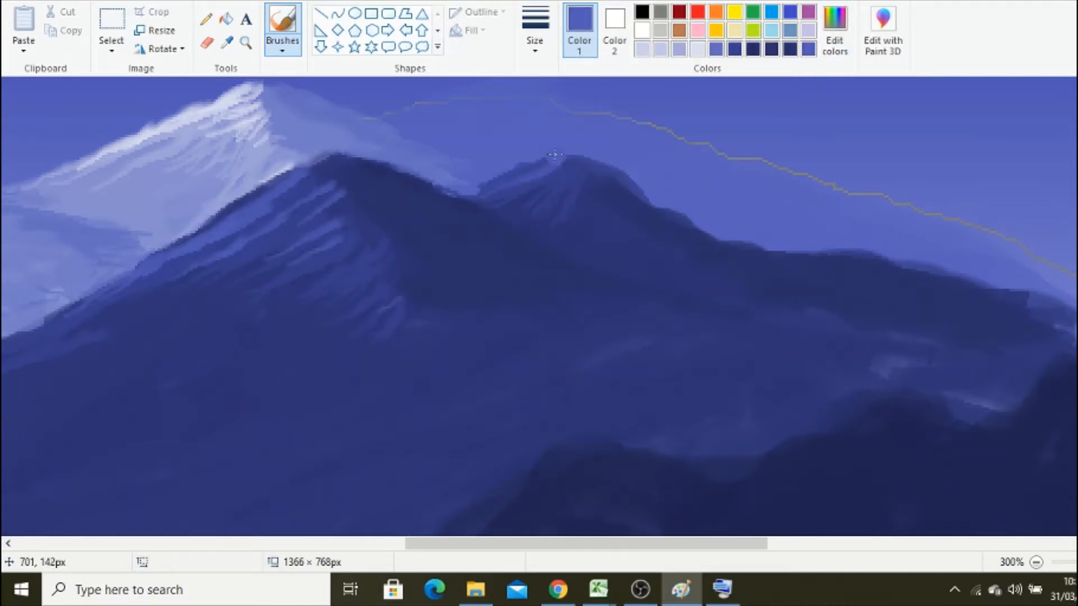
mouse_move(589, 258)
mouse_down()
mouse_move(562, 183)
mouse_move(568, 239)
mouse_move(557, 169)
mouse_up()
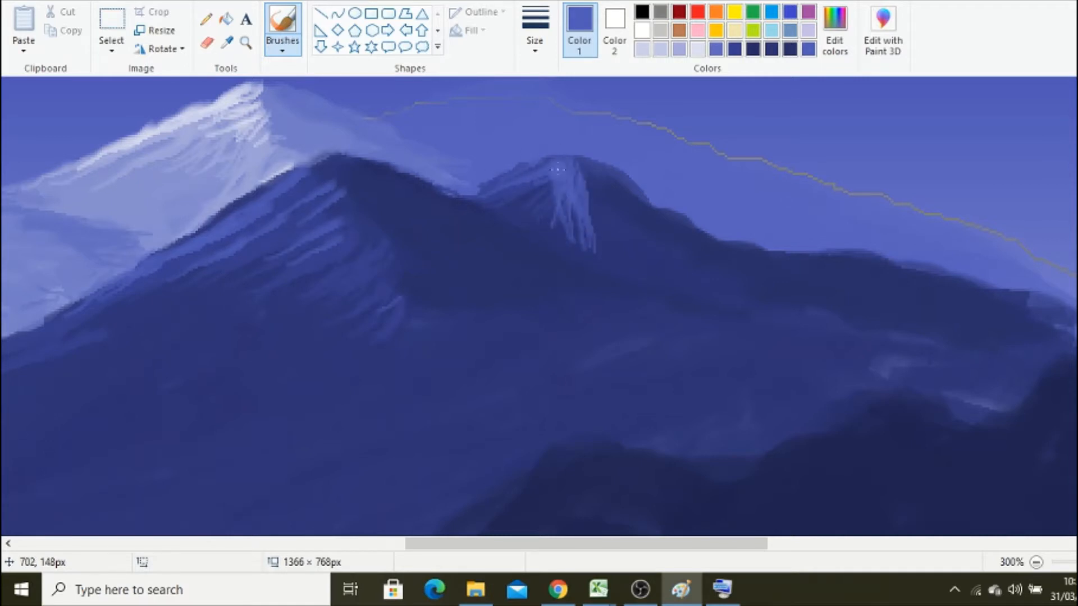
drag(508, 200, 527, 191)
- Paint medium blue streaks along the lower-left ridge of the middle mountain up towards its left peak
drag(605, 543, 497, 543)
drag(189, 411, 515, 274)
drag(360, 364, 592, 265)
drag(529, 307, 634, 236)
drag(453, 336, 382, 359)
drag(314, 369, 466, 293)
drag(606, 287, 753, 197)
- Mix a light periwinkle, RGB 162, 167, 219, and paint highlight streaks around the middle mountain's left summit
click(835, 31)
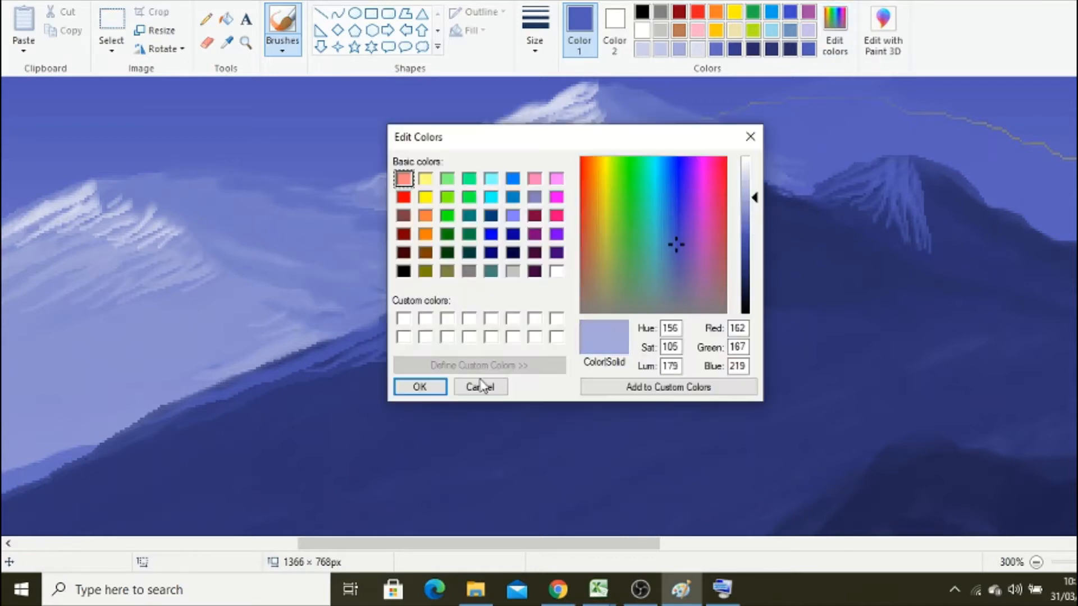
click(420, 385)
click(535, 33)
click(587, 185)
mouse_move(590, 191)
mouse_down()
mouse_move(654, 165)
mouse_move(590, 203)
mouse_move(672, 183)
mouse_move(659, 216)
mouse_move(639, 193)
mouse_move(683, 213)
mouse_move(681, 247)
mouse_up()
drag(634, 195, 666, 170)
drag(529, 229, 658, 171)
- Mix a pale lavender, RGB 218, 220, 241, and paint snow highlights on the middle mountain's summits and small ridges
click(834, 31)
drag(753, 197, 753, 172)
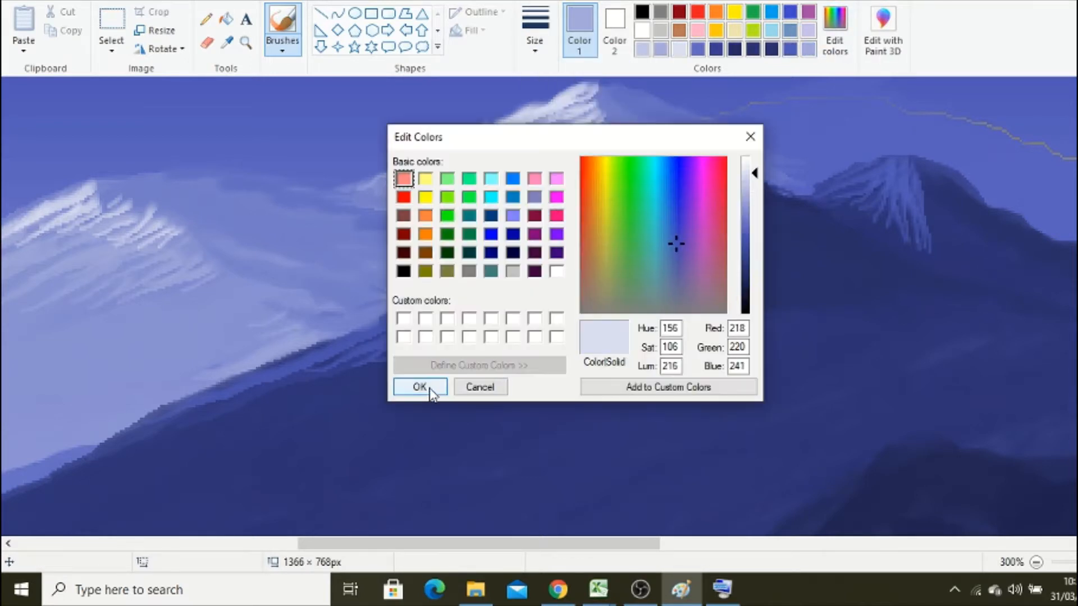
click(425, 387)
mouse_move(671, 153)
mouse_down()
mouse_move(601, 198)
mouse_move(658, 196)
mouse_move(665, 209)
mouse_up()
drag(836, 180, 900, 150)
drag(902, 154, 905, 184)
drag(898, 157, 858, 158)
- Sample the dark navy of the front mountain and mix a lighter blue from it for the brush
click(227, 42)
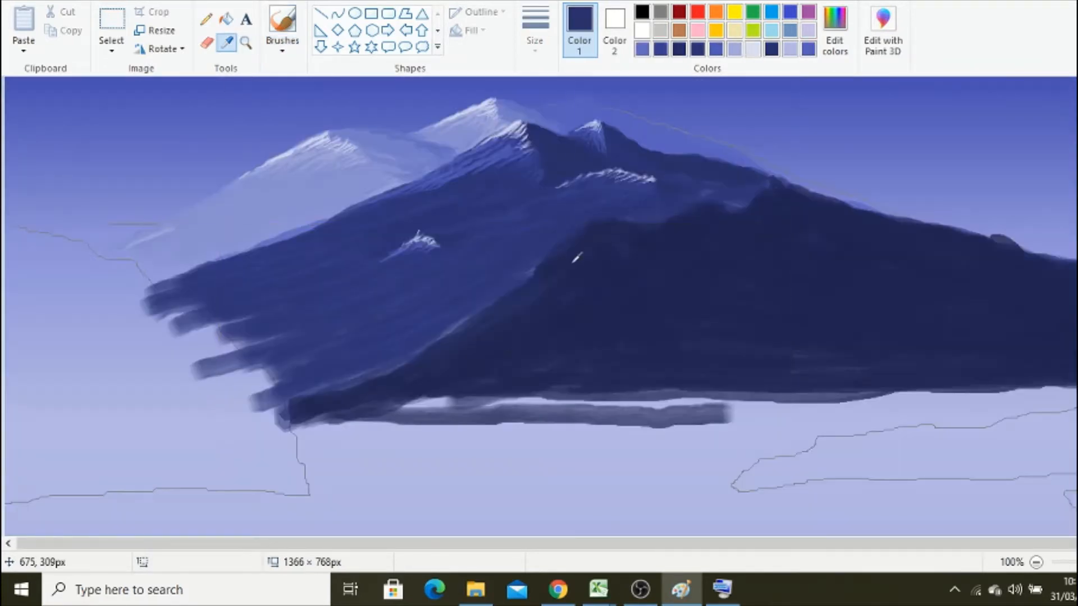
click(573, 263)
click(835, 31)
drag(753, 278, 753, 253)
click(421, 387)
click(246, 42)
click(738, 318)
click(282, 25)
click(835, 30)
click(431, 389)
- Paint blue streaks down the front mountain's peaks and along the left ridge of its left peak
drag(360, 222, 291, 268)
drag(389, 209, 252, 310)
drag(391, 233, 298, 303)
drag(410, 229, 339, 266)
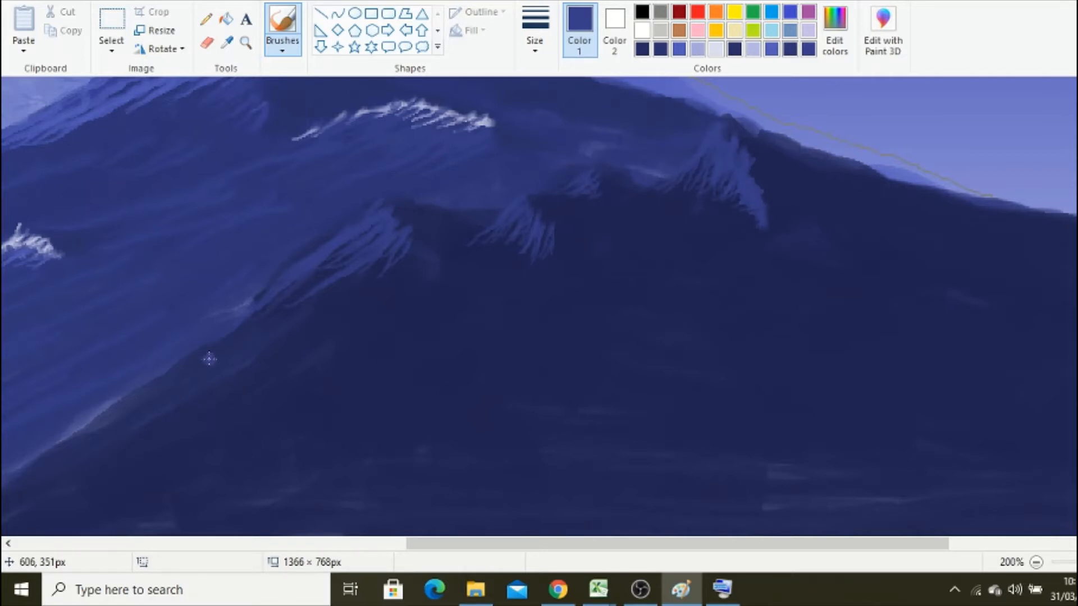
mouse_move(209, 359)
mouse_down()
mouse_move(146, 378)
mouse_move(403, 271)
mouse_up()
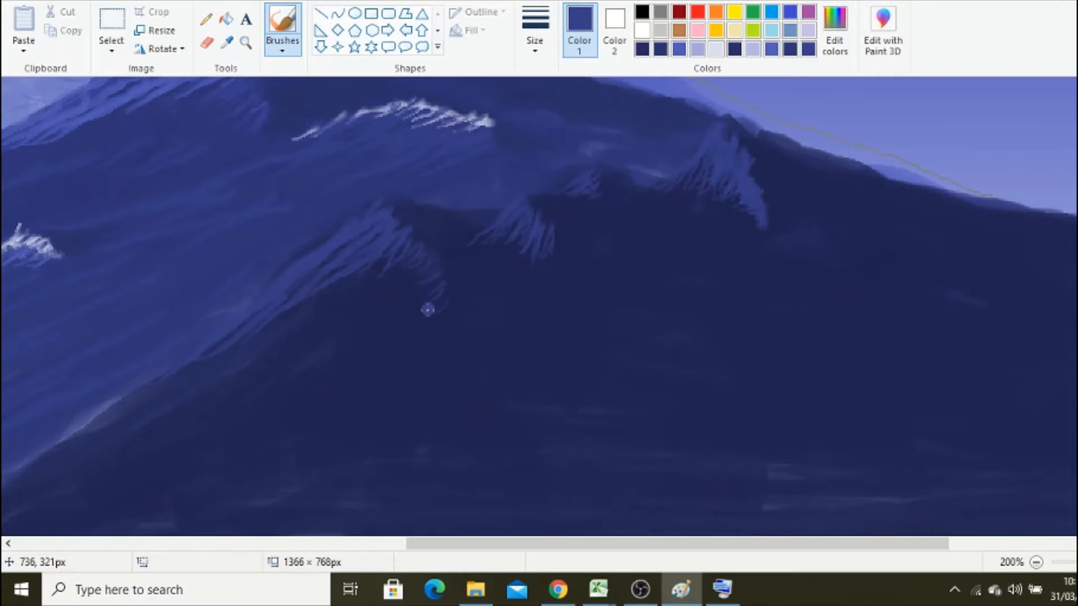
- Enlarge the brush and paint a jagged blue ridge running down the right side of the front mountain's left peak
click(534, 28)
click(539, 119)
mouse_move(502, 426)
mouse_down()
mouse_move(459, 377)
mouse_move(438, 279)
mouse_move(422, 296)
mouse_move(407, 255)
mouse_move(505, 441)
mouse_up()
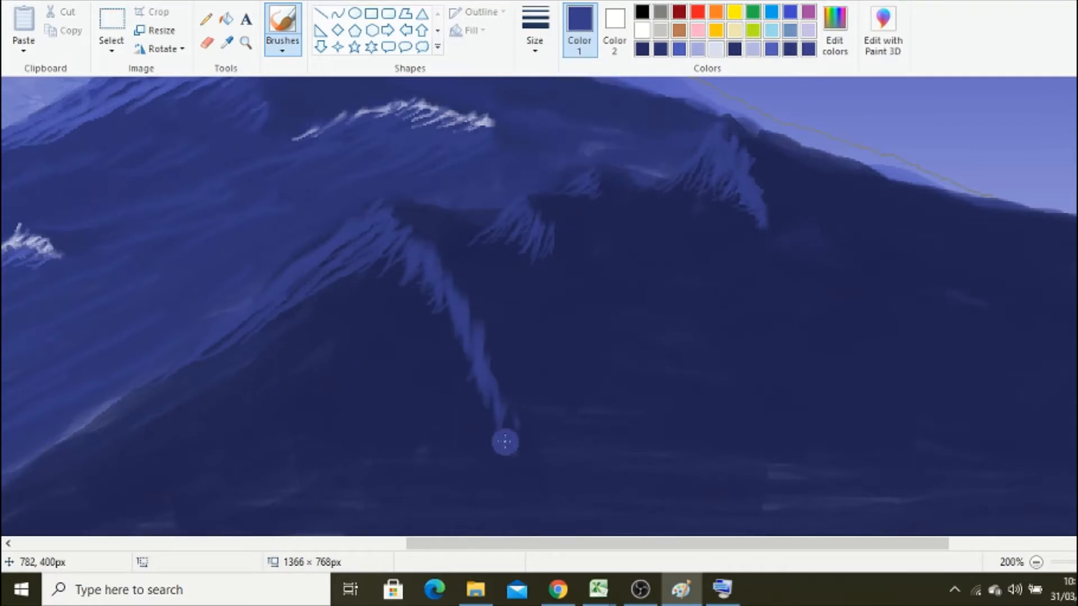
click(839, 47)
click(755, 130)
- Sample the front mountain's dark navy and paint shading along the underside of its left ridge
click(227, 43)
click(354, 303)
drag(269, 322, 196, 374)
mouse_move(292, 304)
mouse_down()
mouse_move(367, 258)
mouse_move(234, 386)
mouse_up()
- Try painting a fan of sampled blue streaks down the face below the front mountain's left peak
click(242, 43)
click(227, 42)
click(359, 238)
drag(393, 286, 259, 483)
mouse_move(405, 298)
mouse_down()
mouse_move(329, 461)
mouse_move(389, 446)
mouse_up()
drag(327, 348, 221, 438)
- Sample the front mountain's dark navy and paint over the fanned blue streaks and the lower end of the jagged ridge
click(227, 42)
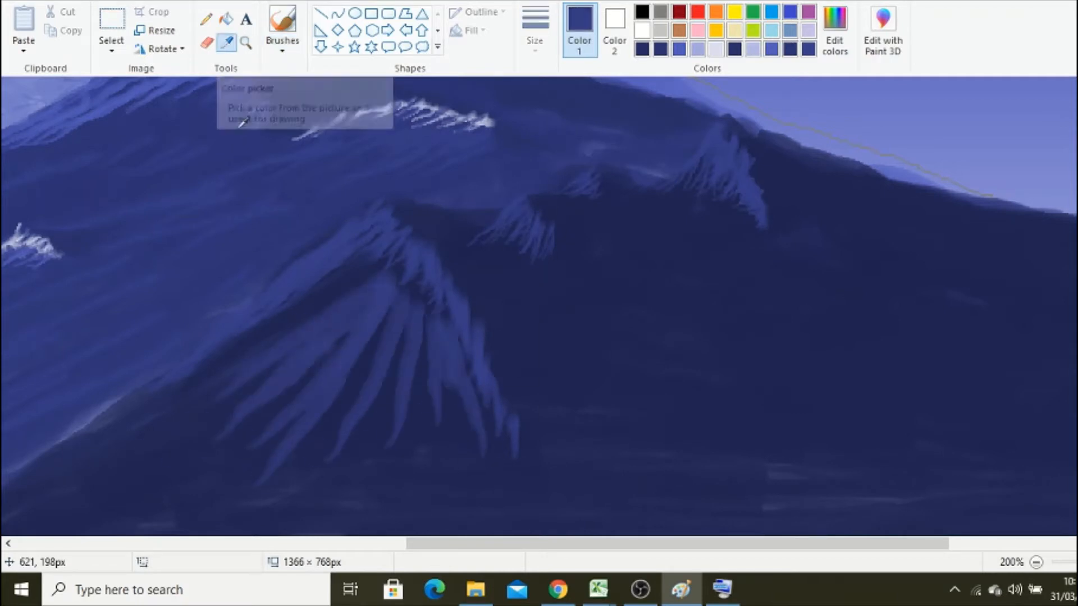
click(331, 298)
drag(382, 275, 239, 407)
drag(339, 328, 252, 408)
mouse_move(320, 356)
mouse_down()
mouse_move(395, 266)
mouse_move(283, 455)
mouse_up()
drag(345, 423, 407, 302)
drag(414, 368, 395, 437)
mouse_move(435, 323)
mouse_down()
mouse_move(472, 409)
mouse_move(456, 348)
mouse_up()
drag(483, 328, 461, 414)
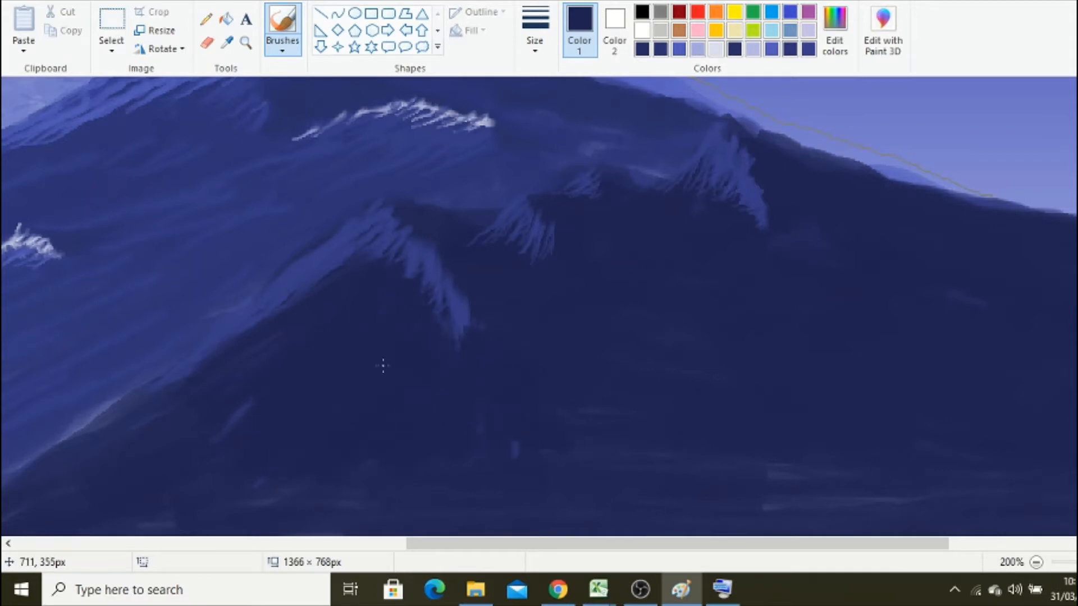
- Sample the ridge blue from the front mountain's left peak, adjust the brush size and extend the peak's jagged right ridge downward
drag(264, 320, 329, 260)
click(226, 43)
click(401, 261)
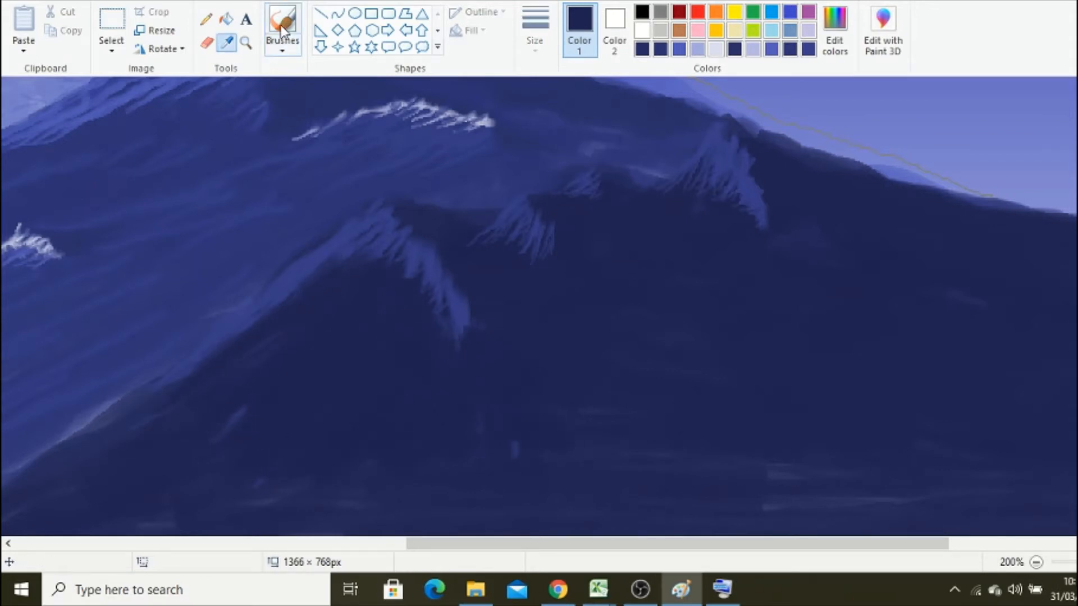
click(227, 43)
click(449, 317)
click(535, 41)
click(542, 86)
drag(484, 374, 478, 344)
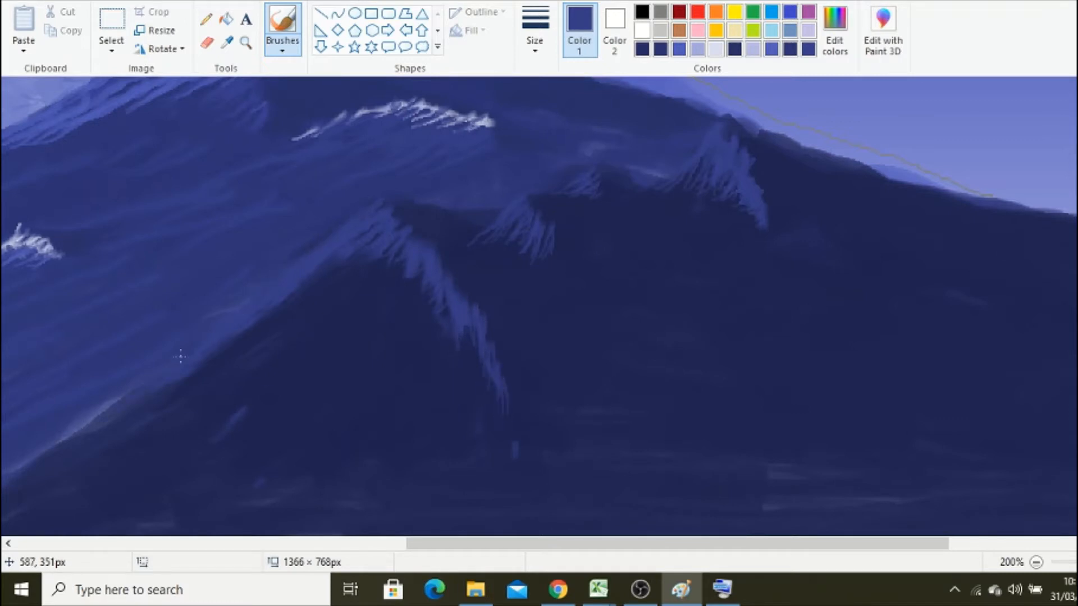
- Paint fanned blue streaks down the face of the front mountain's left peak and along the underside of its left slope
mouse_move(346, 253)
mouse_down()
mouse_move(344, 286)
mouse_move(225, 353)
mouse_move(380, 241)
mouse_move(343, 329)
mouse_move(365, 307)
mouse_move(377, 266)
mouse_move(387, 311)
mouse_move(412, 292)
mouse_up()
mouse_move(431, 371)
mouse_down()
mouse_move(473, 417)
mouse_move(459, 398)
mouse_up()
mouse_move(84, 432)
mouse_down()
mouse_move(247, 348)
mouse_move(214, 381)
mouse_up()
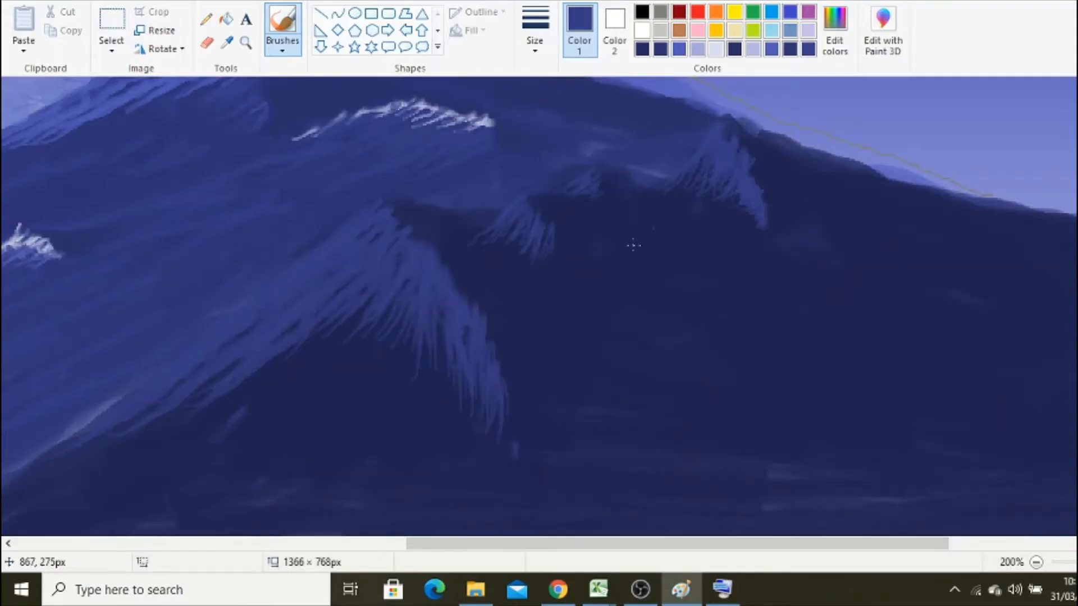
- Mix a pale lavender of RGB 207, 208, 235 and paint snow strokes on the left peak's summit and upper right ridge
click(835, 28)
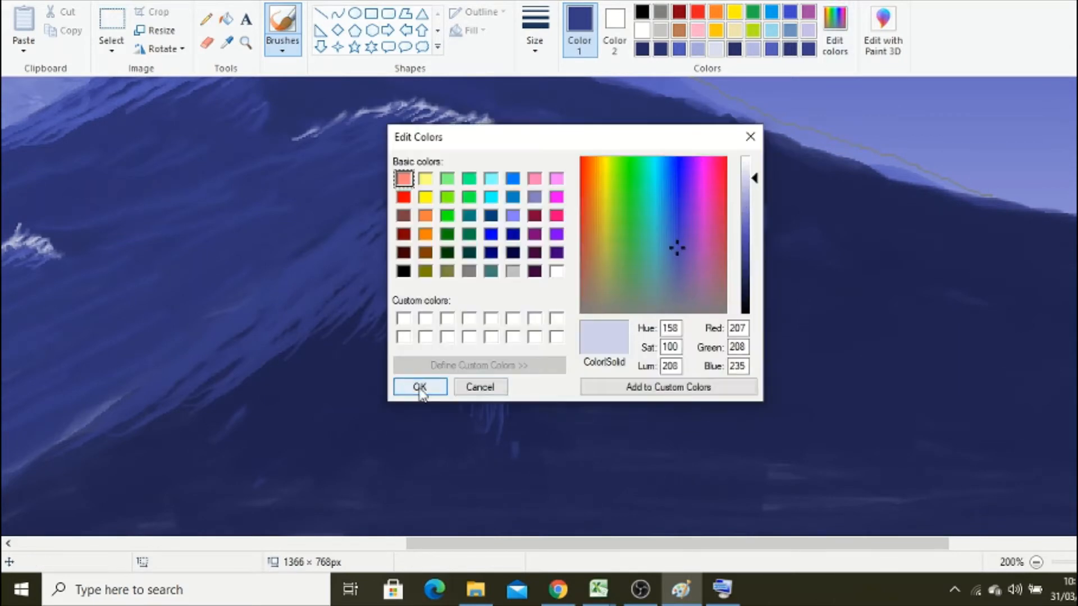
click(419, 385)
drag(377, 225, 333, 230)
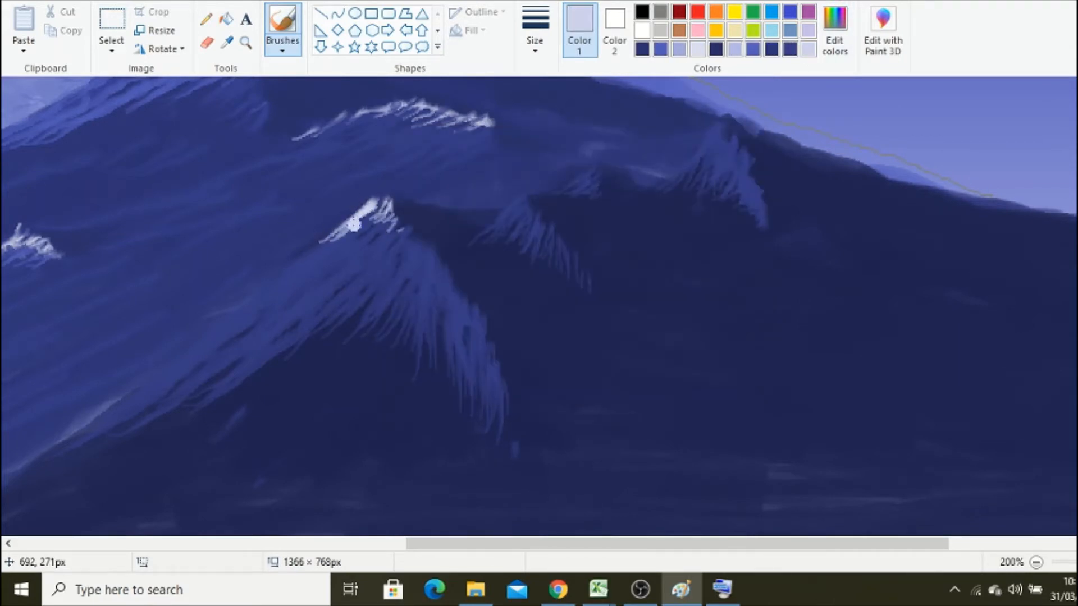
scroll(441, 262, up, 2)
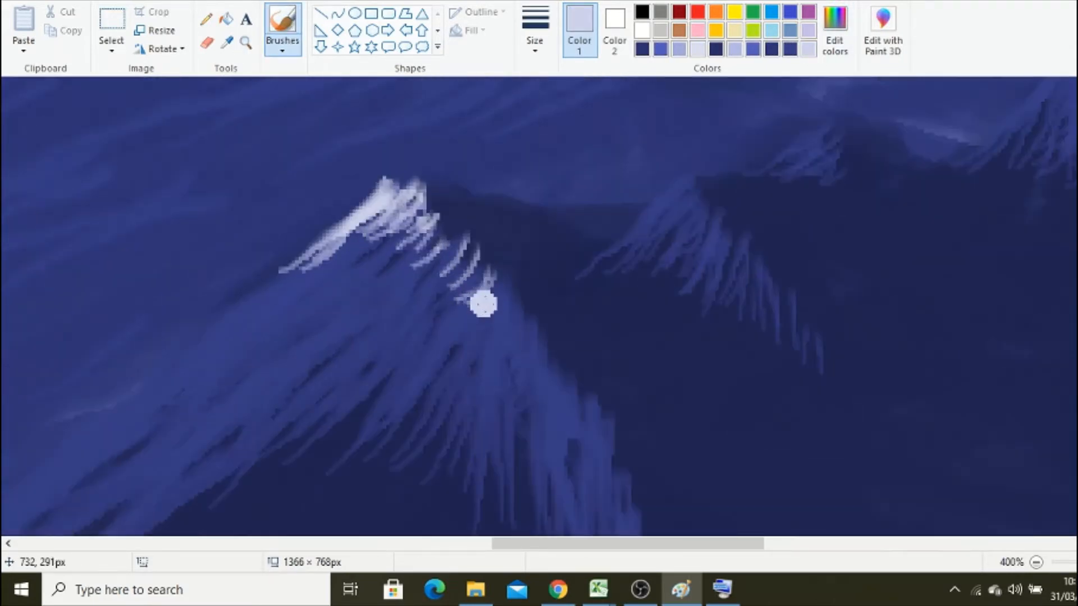
drag(486, 260, 459, 300)
drag(444, 242, 419, 269)
drag(444, 214, 418, 261)
drag(464, 227, 440, 281)
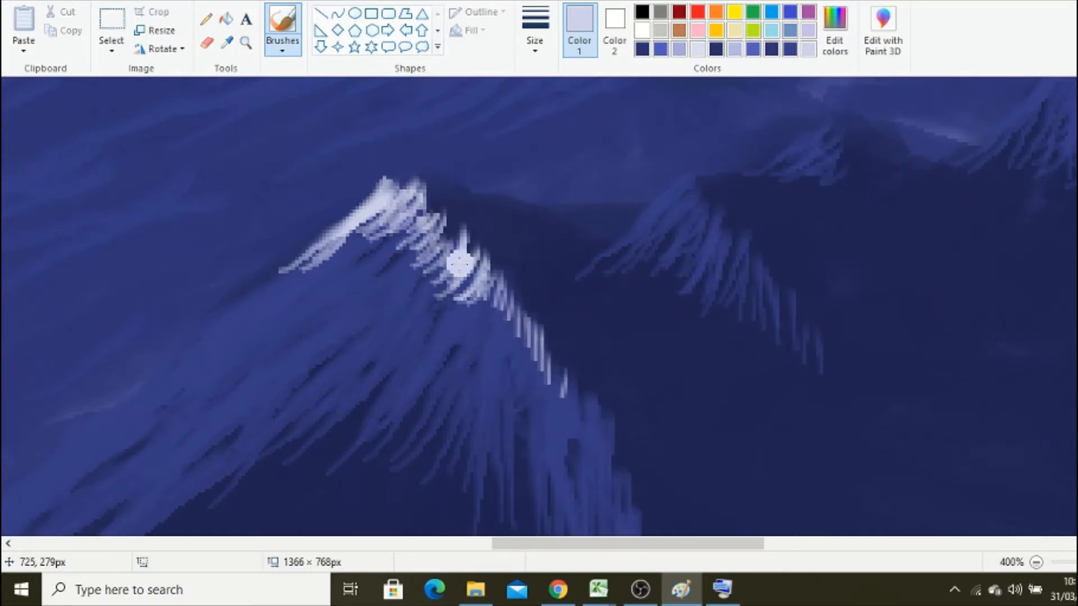
- Paint pale snow strokes down the left peak's left slope and along its lower right ridge
drag(334, 243, 218, 325)
drag(377, 224, 295, 285)
drag(393, 239, 321, 275)
drag(405, 255, 349, 282)
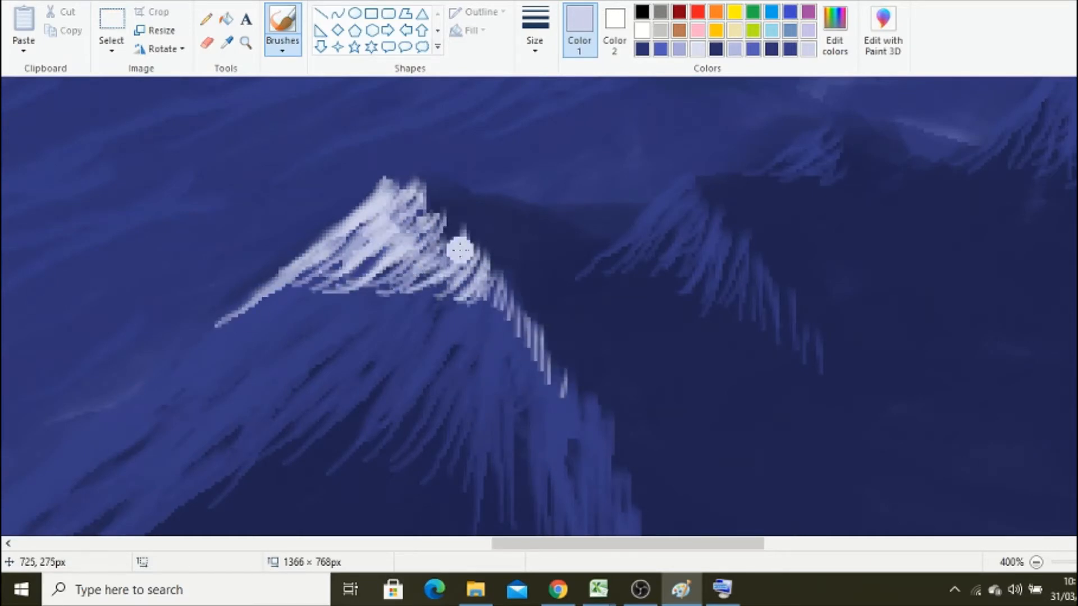
scroll(652, 459, down, 3)
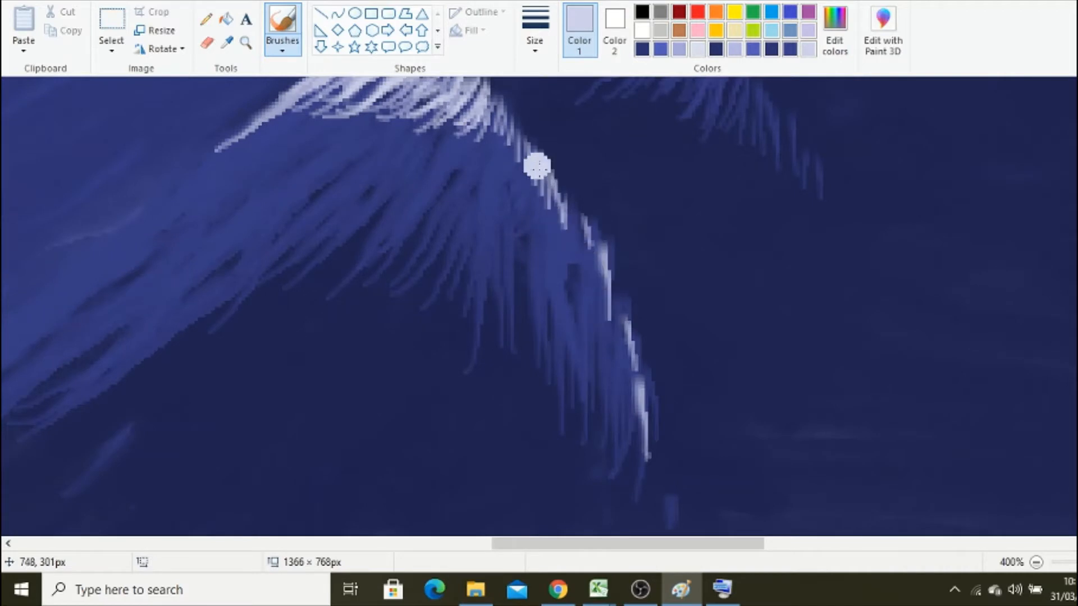
- Paint pale snow strokes along the right ridge and summit of the smaller peak beside the large left peak
scroll(537, 167, up, 3)
drag(793, 369, 784, 342)
drag(771, 339, 744, 287)
mouse_move(735, 319)
mouse_down()
mouse_move(732, 268)
mouse_move(718, 262)
mouse_up()
drag(710, 284, 703, 248)
drag(637, 286, 684, 227)
mouse_move(678, 273)
mouse_down()
mouse_move(698, 252)
mouse_move(682, 273)
mouse_up()
mouse_move(696, 231)
mouse_down()
mouse_move(714, 291)
mouse_move(727, 289)
mouse_up()
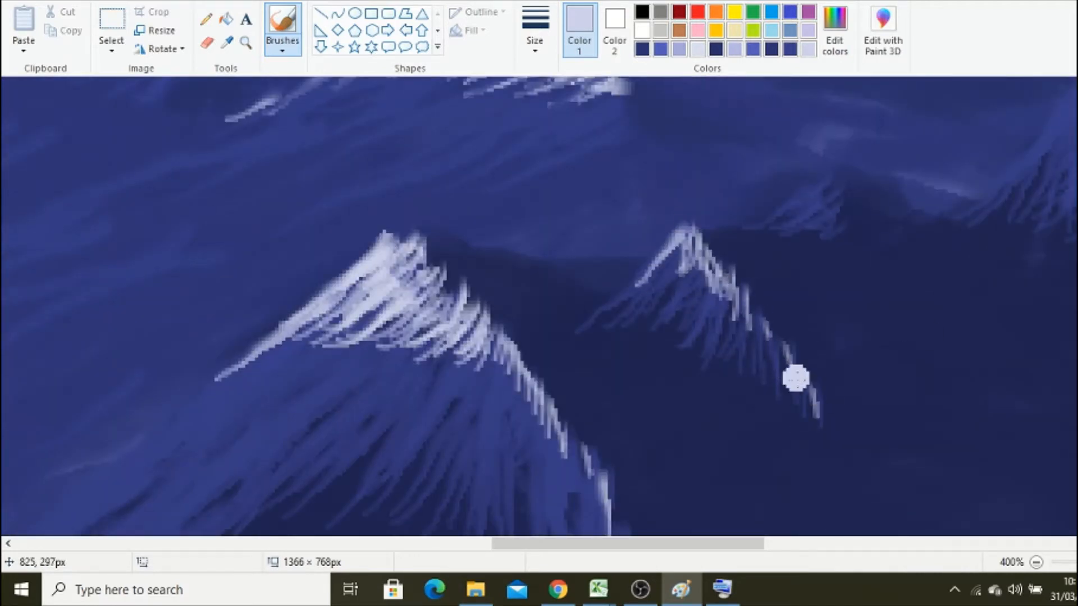
- Paint pale snow highlights on the tiny middle peak and on the summit and ridges of the front mountain's right peak
drag(707, 544, 833, 544)
drag(308, 229, 305, 178)
drag(303, 194, 302, 171)
scroll(635, 380, up, 2)
drag(646, 382, 635, 314)
mouse_move(627, 323)
mouse_down()
mouse_move(624, 274)
mouse_move(592, 255)
mouse_move(544, 174)
mouse_up()
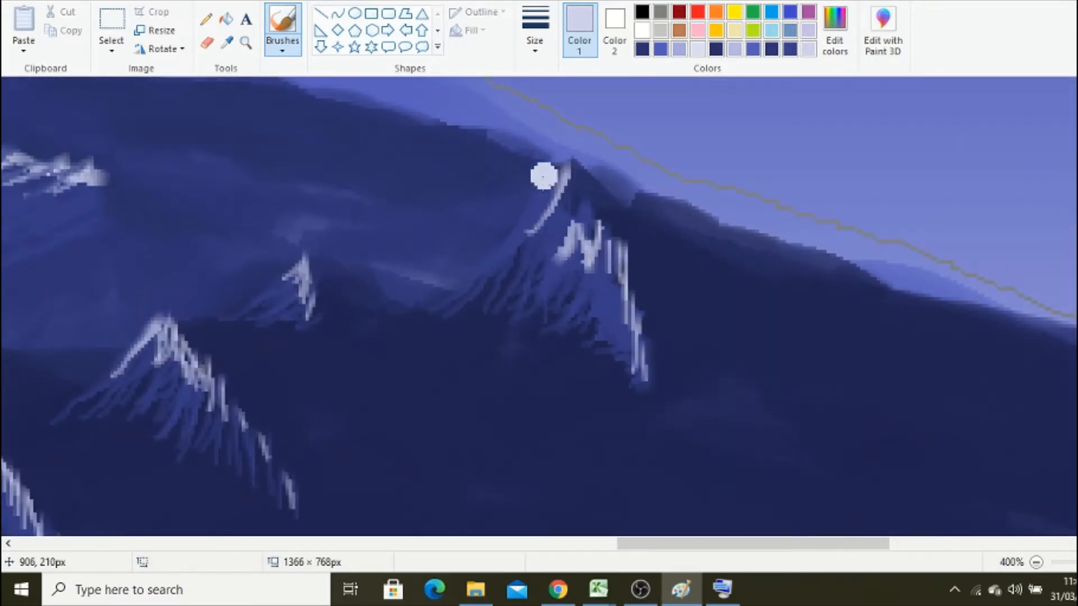
drag(528, 233, 563, 176)
drag(595, 228, 603, 264)
- Sample the front mountain's navy, darken it and shade the slope to the right of the right peak
click(227, 43)
click(694, 269)
click(834, 31)
drag(750, 276, 750, 289)
click(421, 385)
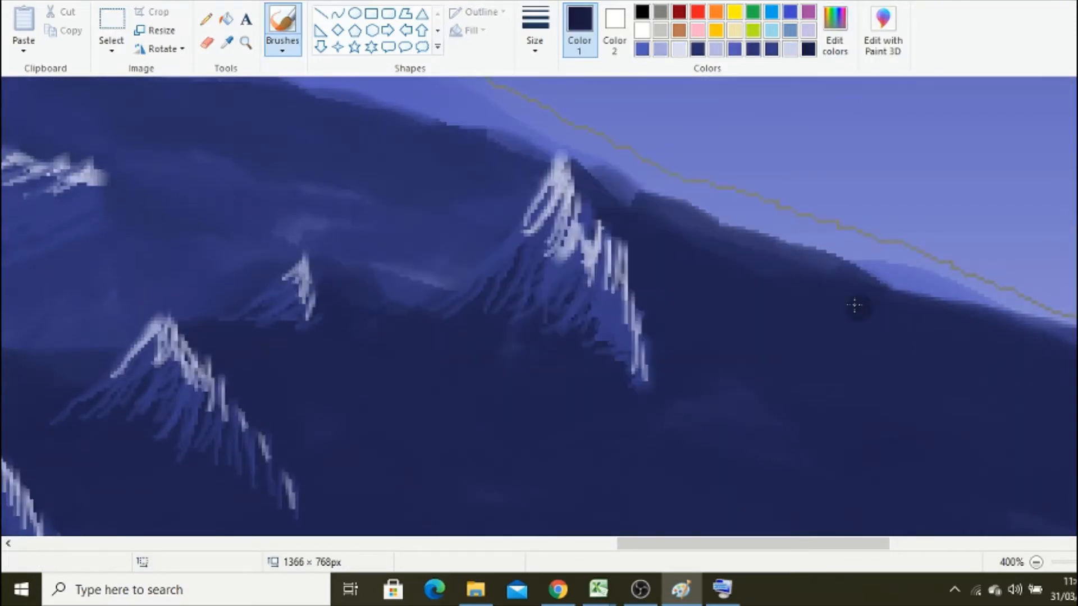
drag(854, 305, 577, 168)
mouse_move(577, 169)
mouse_down()
mouse_move(724, 236)
mouse_move(763, 275)
mouse_move(757, 281)
mouse_move(676, 241)
mouse_up()
- Adjust the navy to RGB 30, 32, 70 and continue the dark shading along the front mountain's long right edge
click(835, 31)
click(406, 390)
click(834, 31)
click(419, 387)
click(835, 31)
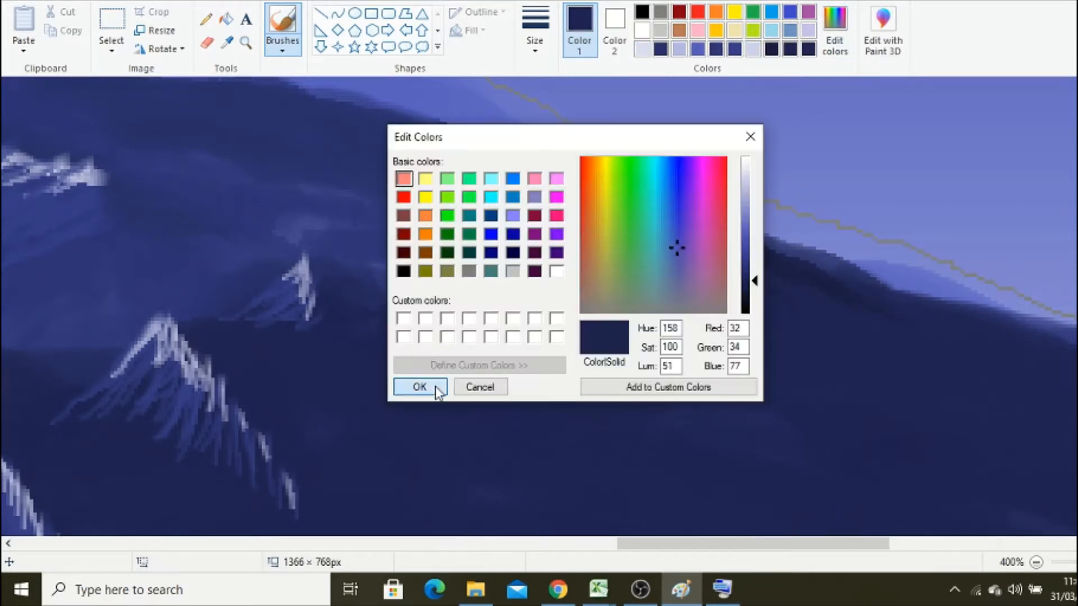
click(415, 386)
click(835, 31)
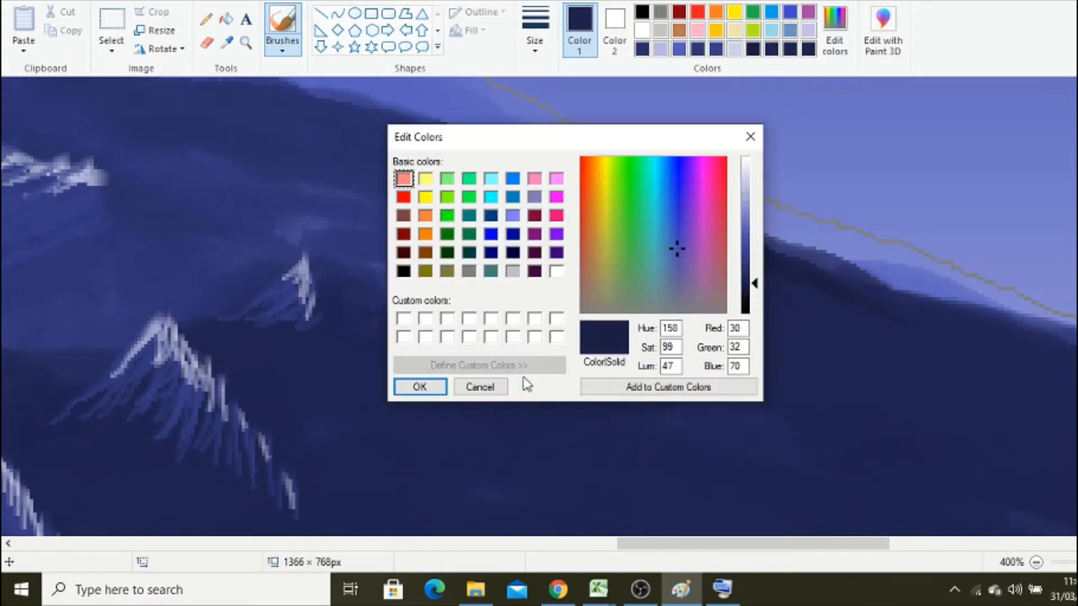
click(419, 386)
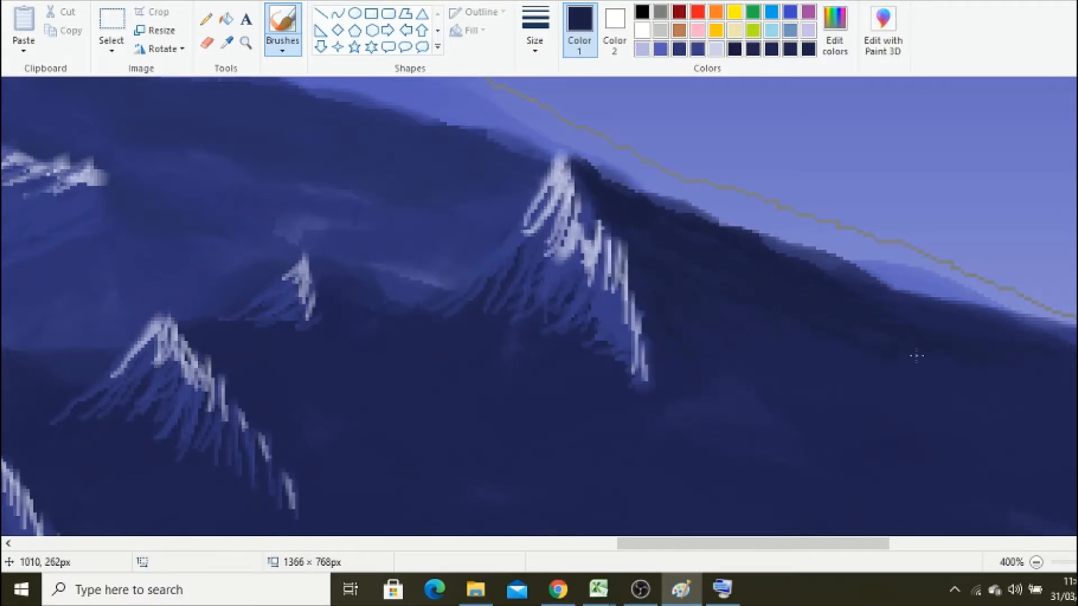
scroll(762, 416, right, 5)
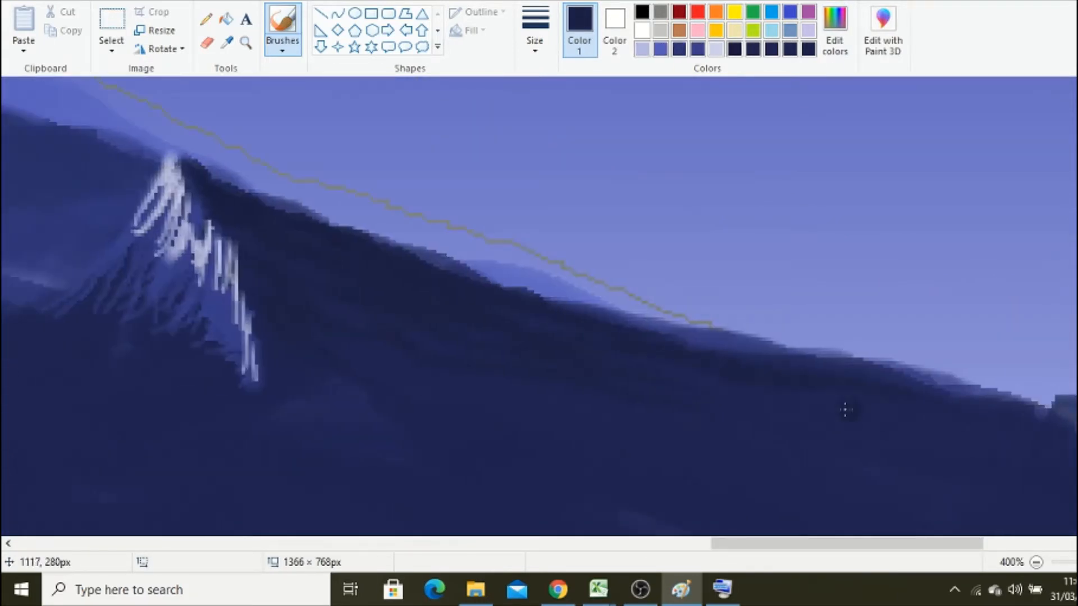
- Paint dark navy shadows down the right sides of the tiny middle peak, the smaller peak and the large left peak
scroll(845, 410, left, 6)
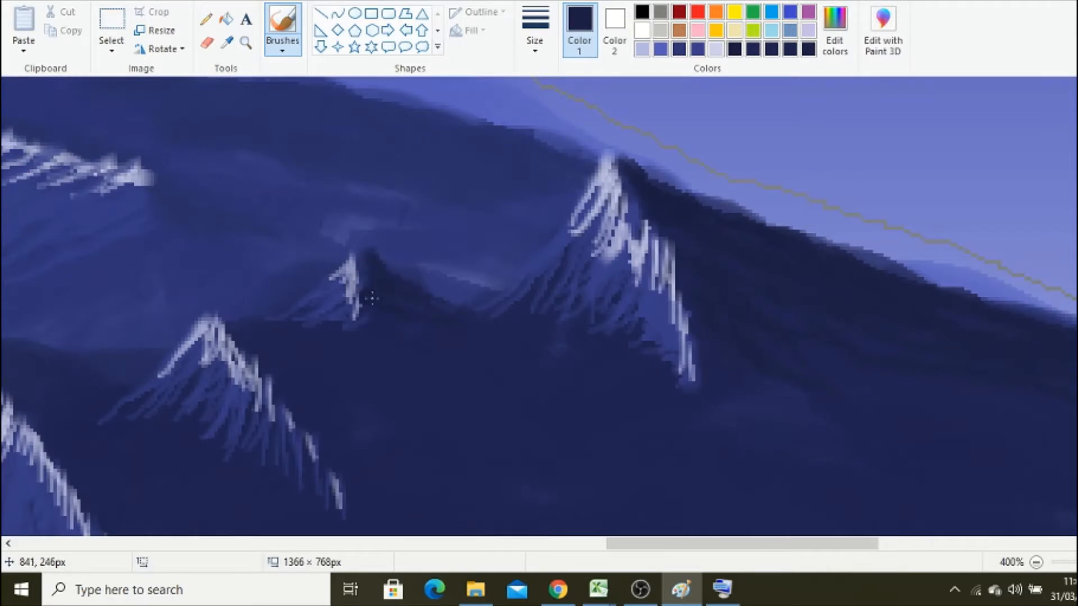
scroll(400, 354, down, 1)
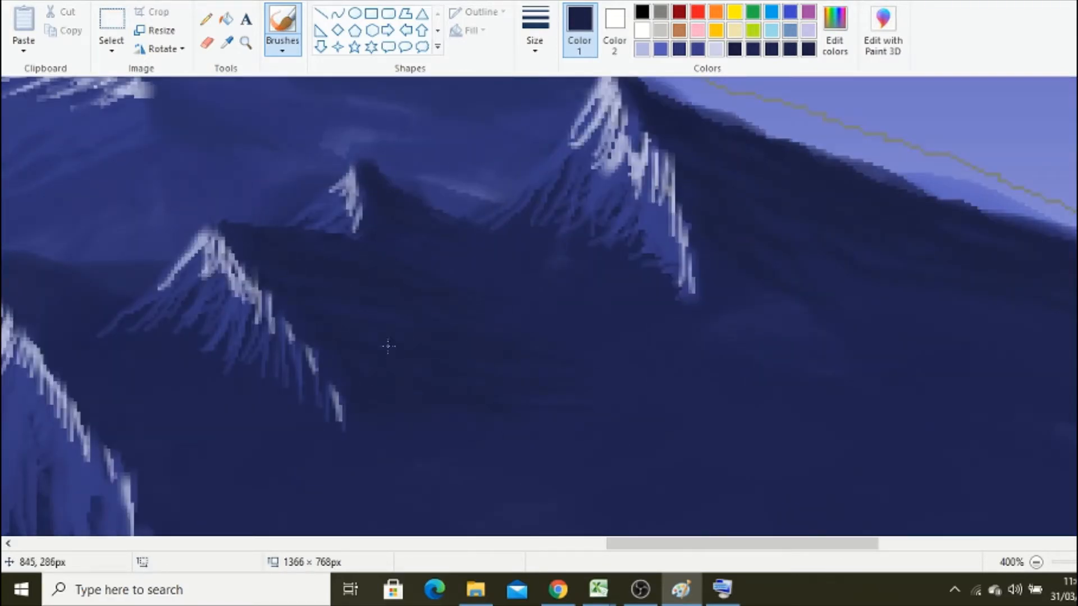
drag(771, 546, 702, 547)
scroll(484, 331, down, 2)
drag(303, 119, 265, 120)
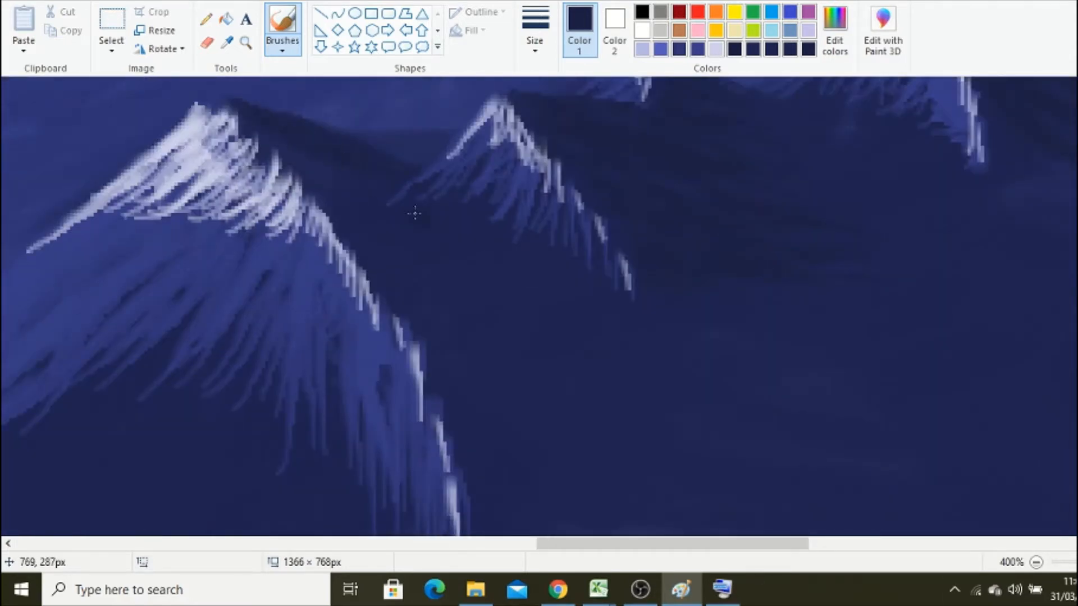
drag(368, 214, 662, 337)
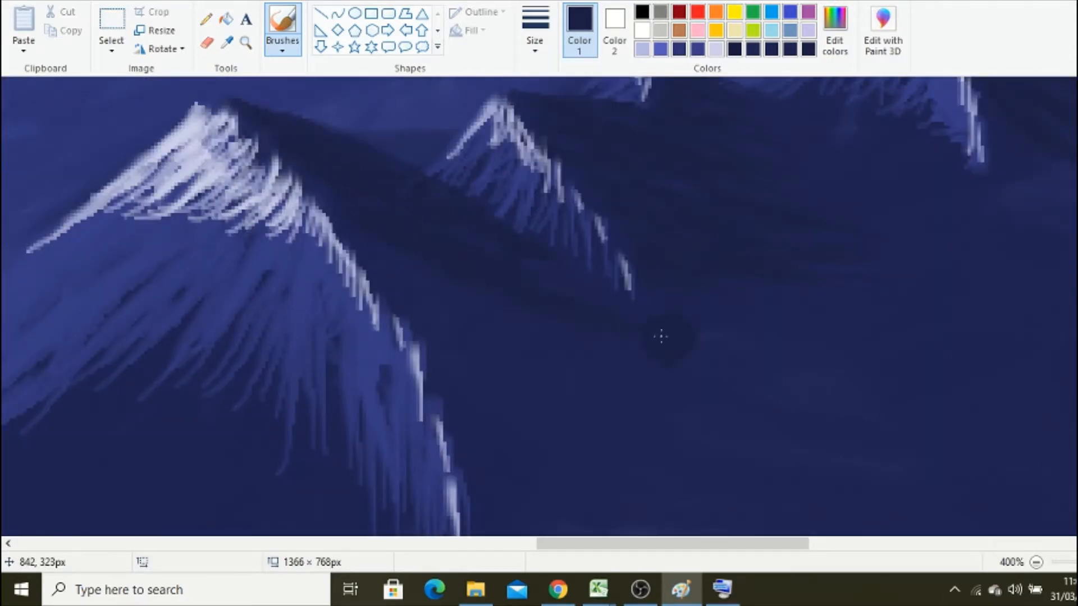
scroll(700, 445, down, 1)
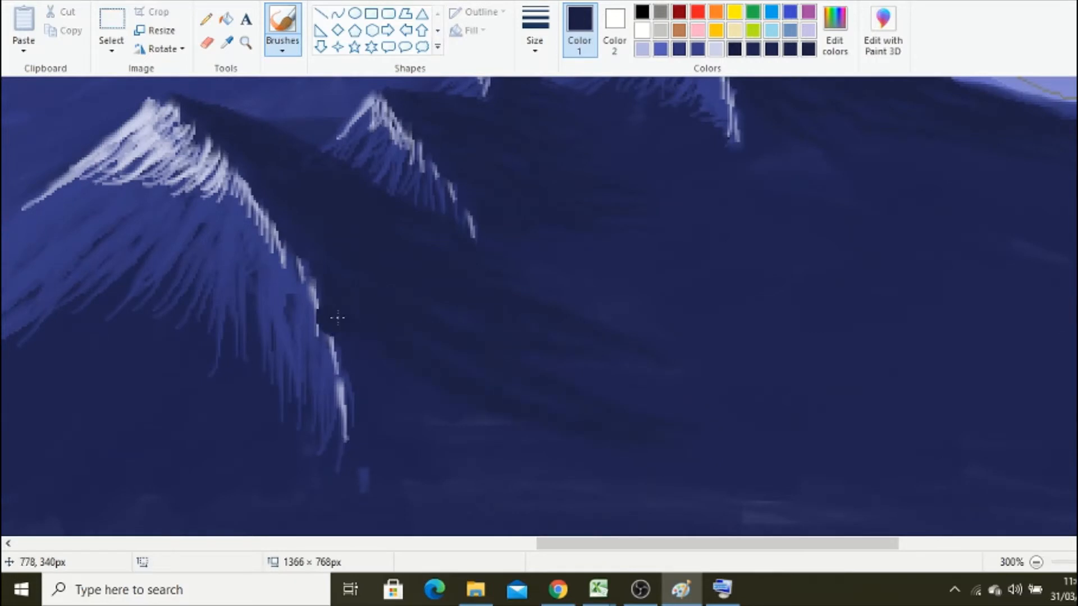
scroll(539, 306, down, 2)
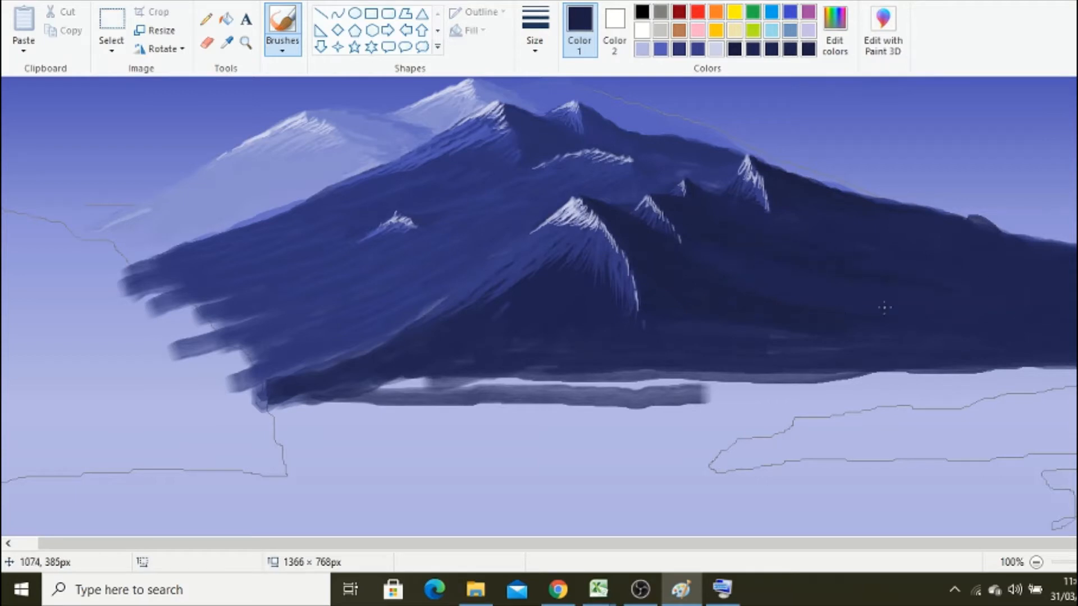
- Choose the Crayon brush and paint a dark navy tree mass along the picture's right edge, covering the mountain's lower right slope
click(282, 49)
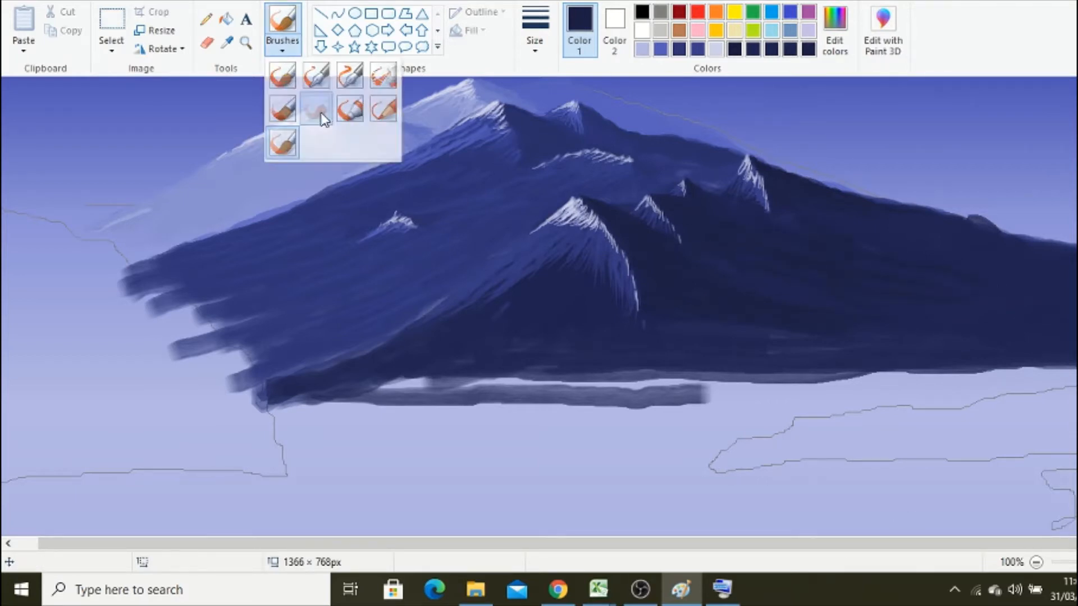
click(351, 109)
mouse_move(1053, 233)
mouse_down()
mouse_move(1050, 293)
mouse_move(984, 303)
mouse_move(912, 361)
mouse_move(1077, 408)
mouse_up()
- Paint a dark navy tree mass along the picture's left edge, covering the mountain's ragged left end
click(1036, 562)
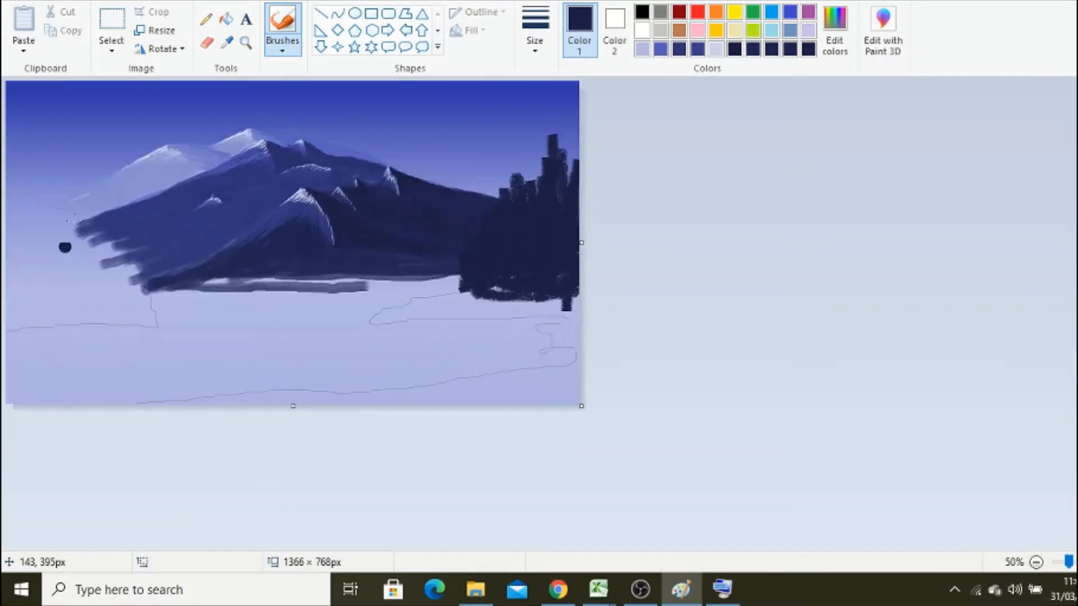
mouse_move(151, 312)
mouse_down()
mouse_move(21, 192)
mouse_move(45, 199)
mouse_move(95, 258)
mouse_move(34, 274)
mouse_move(24, 293)
mouse_move(8, 256)
mouse_move(76, 224)
mouse_up()
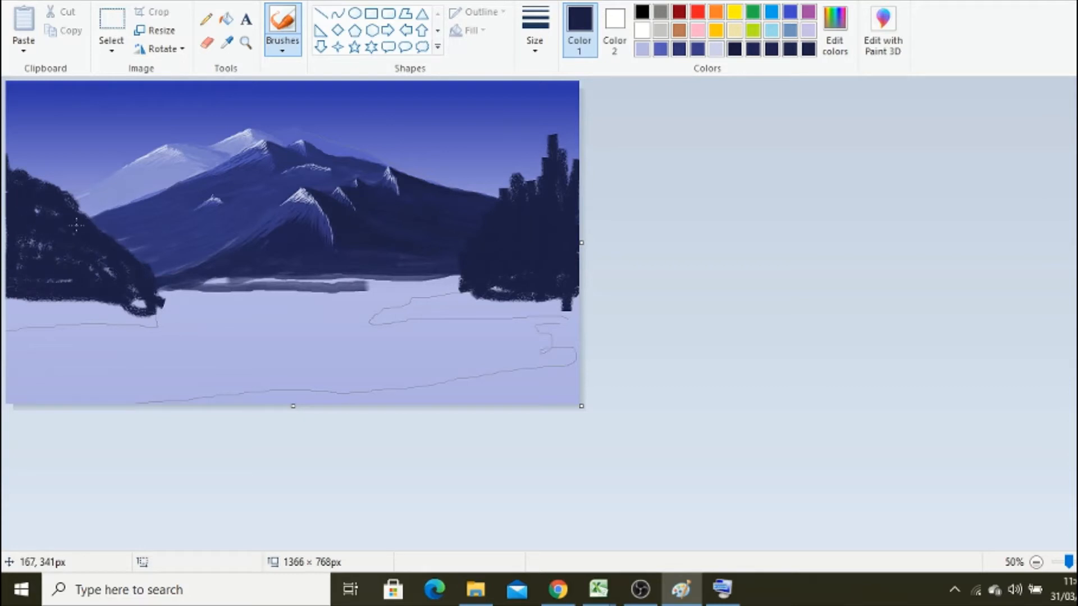
mouse_move(19, 283)
mouse_down()
mouse_move(7, 314)
mouse_move(67, 236)
mouse_move(134, 247)
mouse_move(113, 208)
mouse_move(11, 308)
mouse_move(56, 310)
mouse_up()
- Darken the navy further, adjust the brush size and paint a horizontal shoreline band along the mountain's base between the tree masses
scroll(416, 264, up, 1)
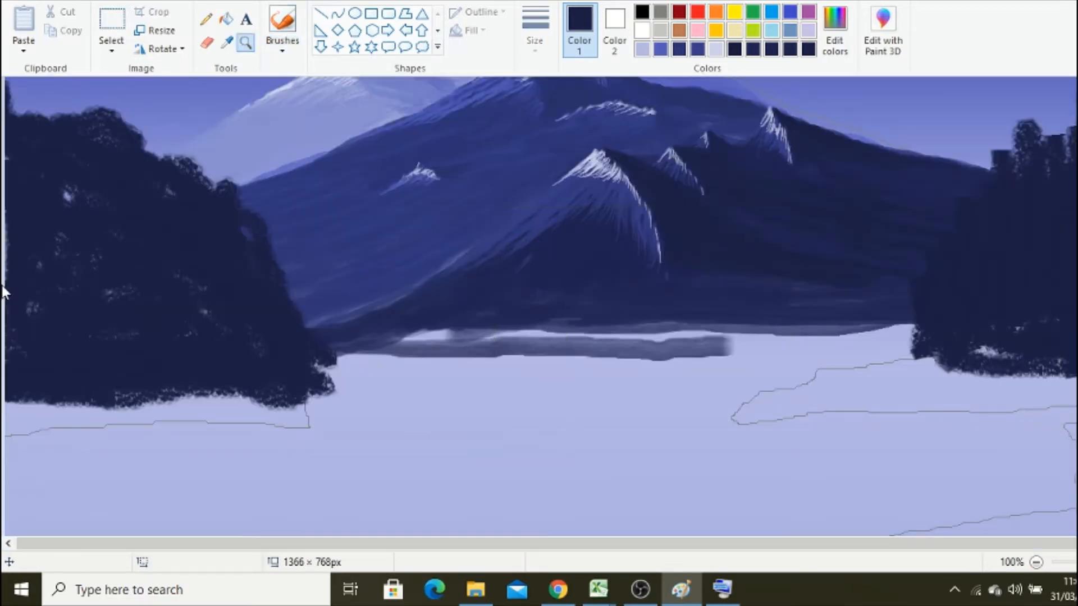
click(835, 34)
drag(753, 283, 753, 291)
click(432, 389)
click(534, 34)
click(558, 113)
mouse_move(588, 331)
mouse_down()
mouse_move(453, 324)
mouse_move(883, 336)
mouse_move(397, 337)
mouse_move(736, 330)
mouse_up()
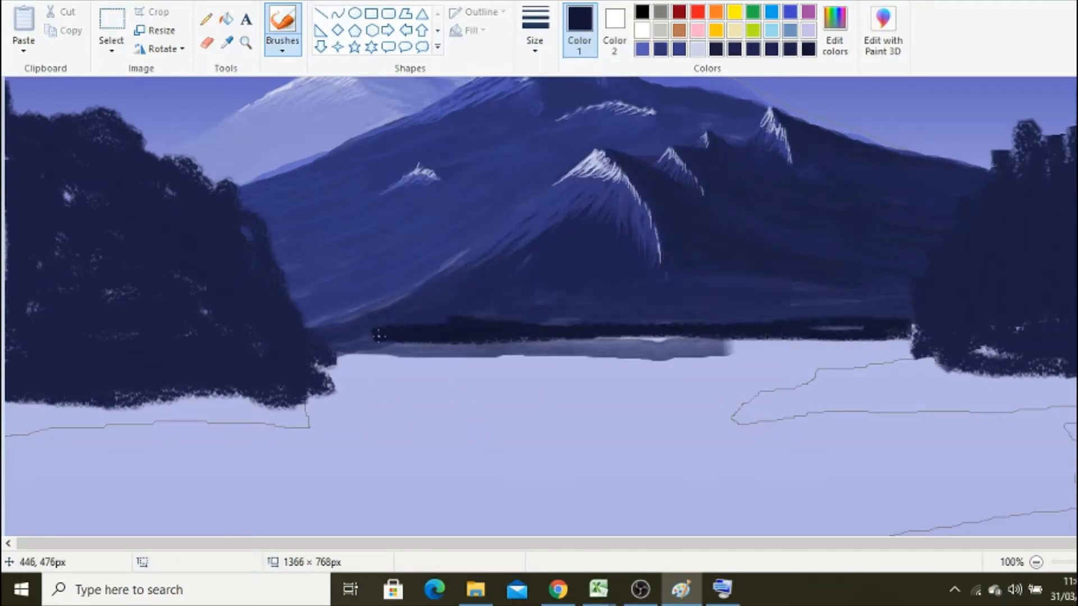
drag(378, 336, 836, 331)
- Switch to the Airbrush, adjust its size and paint small treetops along the top of the dark shoreline band
click(283, 46)
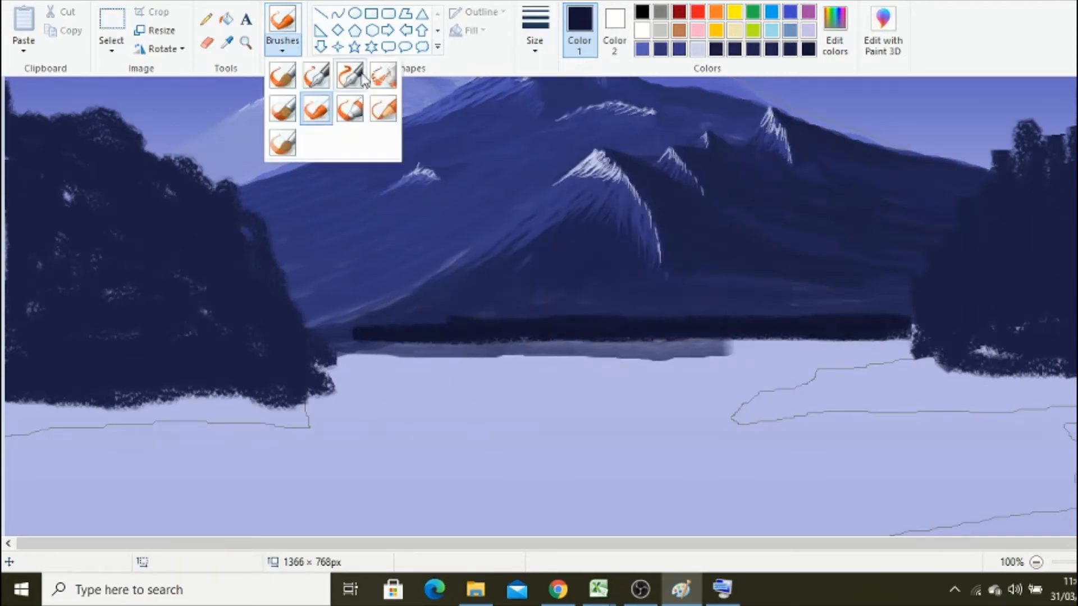
click(385, 77)
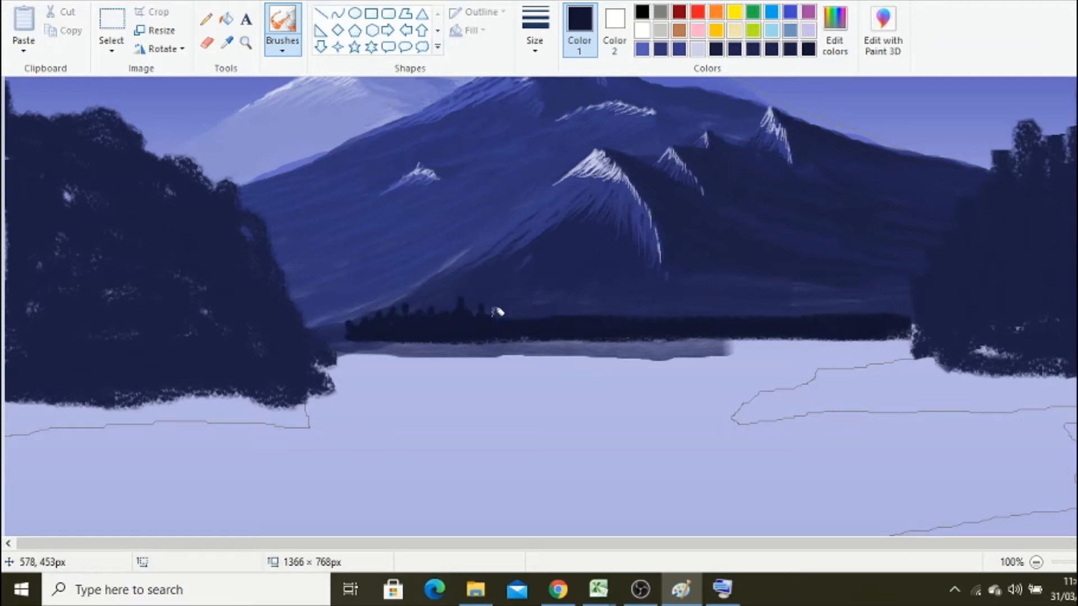
drag(495, 312, 487, 324)
click(535, 43)
click(541, 77)
click(245, 43)
click(631, 308)
click(283, 22)
mouse_move(324, 329)
mouse_down()
mouse_move(609, 305)
mouse_move(1074, 318)
mouse_up()
- Extend the dark treeline at its right and left ends to meet the tree masses on both sides
drag(818, 546, 881, 549)
drag(1007, 321, 955, 365)
drag(709, 545, 567, 545)
mouse_move(115, 364)
mouse_down()
mouse_move(157, 355)
mouse_move(114, 344)
mouse_move(188, 338)
mouse_move(172, 336)
mouse_up()
- Set the Airbrush to a fine size and paint thin individual trees rising along the whole distant treeline
click(281, 49)
click(385, 75)
click(535, 45)
click(541, 78)
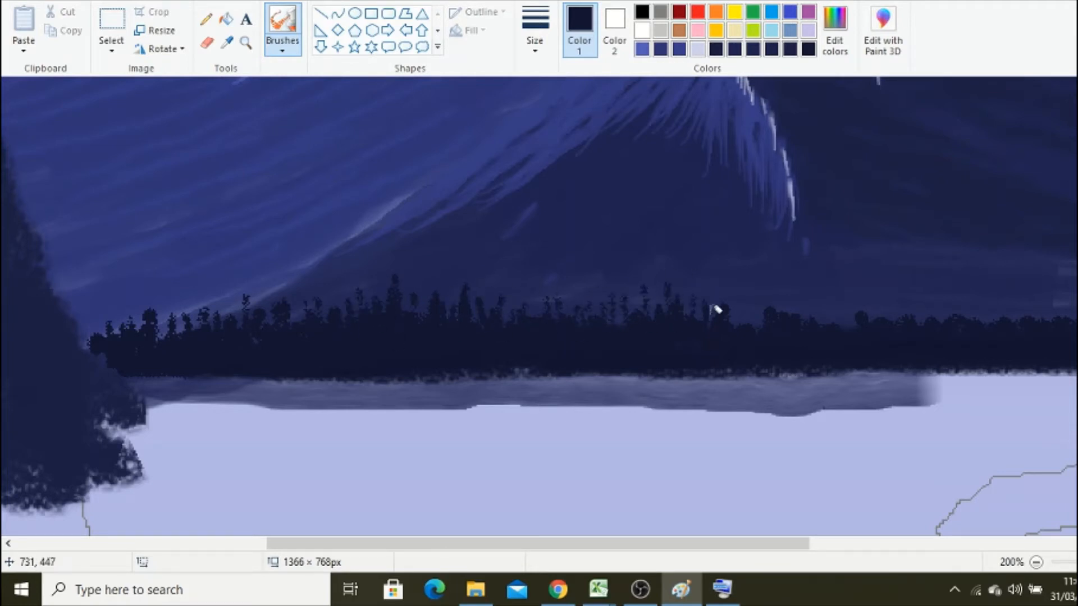
scroll(769, 358, right, 5)
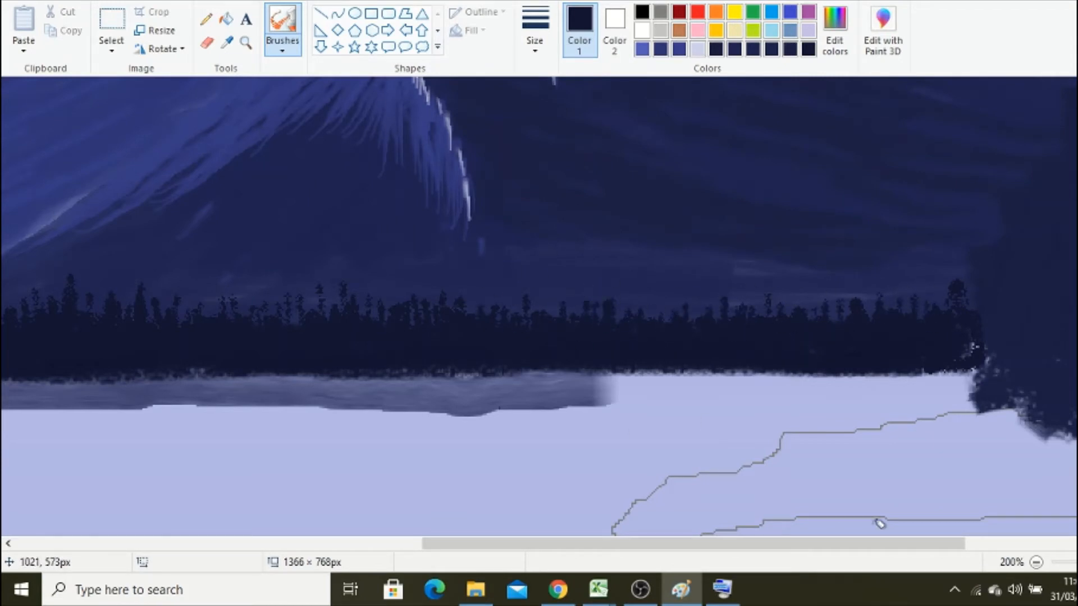
scroll(879, 523, down, 1)
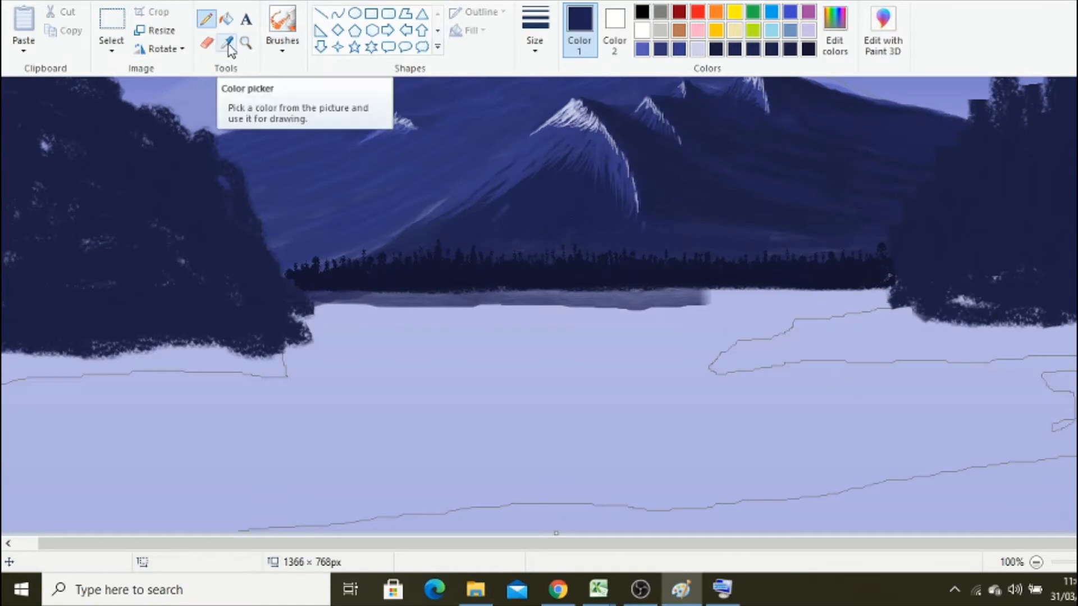
- Choose the Marker brush, paint a dark navy reflection on the water below the treeline and undo the last stroke
click(245, 44)
click(283, 50)
click(350, 109)
mouse_move(413, 306)
mouse_down()
mouse_move(755, 297)
mouse_move(327, 320)
mouse_move(786, 317)
mouse_move(595, 359)
mouse_move(332, 313)
mouse_move(907, 365)
mouse_move(1073, 331)
mouse_move(483, 392)
mouse_up()
key(ctrl+z)
- Sample the mountain's medium blue and paint its reflection on the left and middle of the lake below the dark reflection
click(227, 42)
click(340, 223)
scroll(380, 389, down, 1)
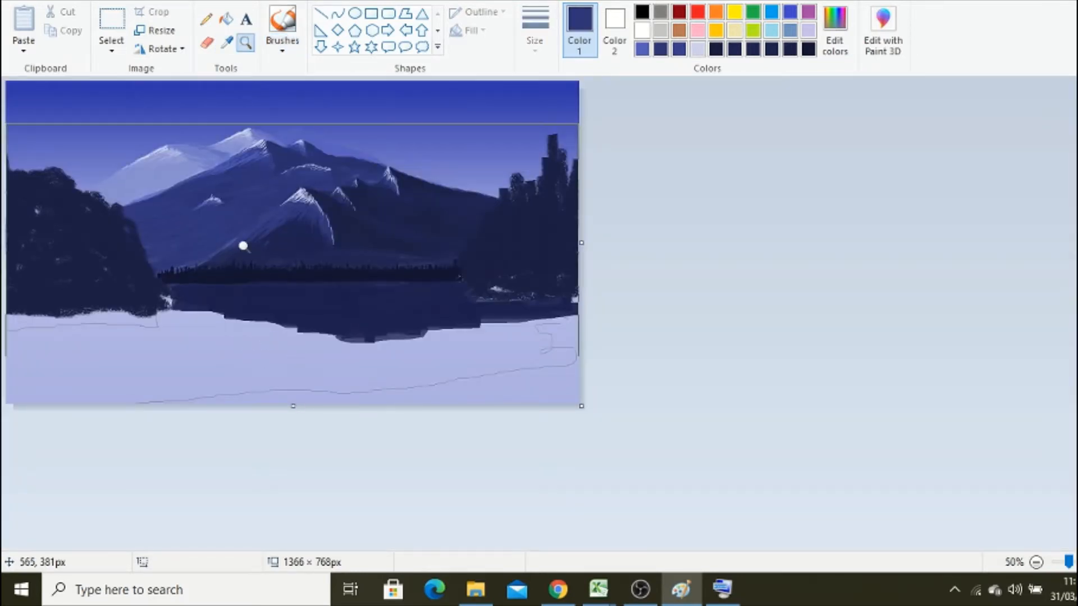
scroll(243, 243, up, 1)
mouse_move(632, 435)
mouse_down()
mouse_move(298, 379)
mouse_move(550, 404)
mouse_move(590, 433)
mouse_move(416, 455)
mouse_move(727, 415)
mouse_up()
scroll(727, 415, down, 1)
drag(295, 384, 247, 380)
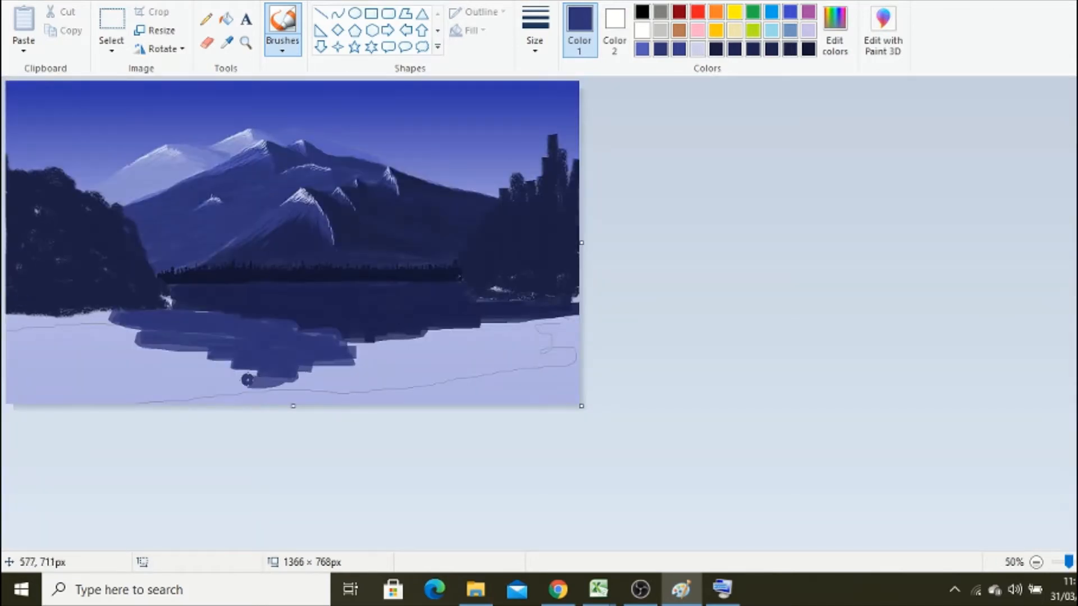
drag(177, 322, 200, 324)
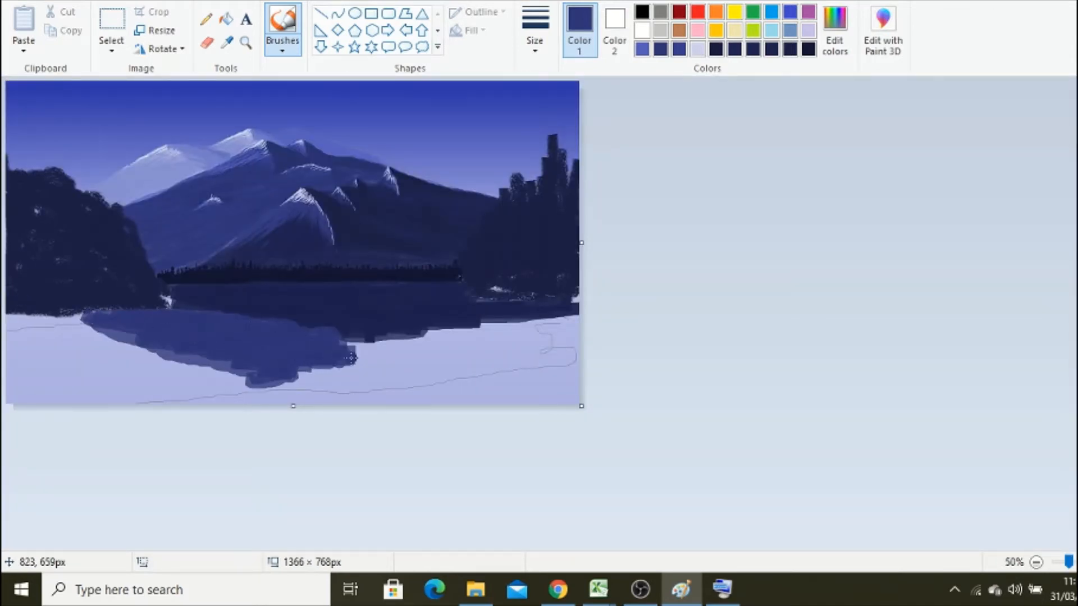
- Sample the reflection's dark navy and smooth its lower edge across the right part of the lake
click(226, 49)
click(401, 317)
drag(387, 333, 483, 325)
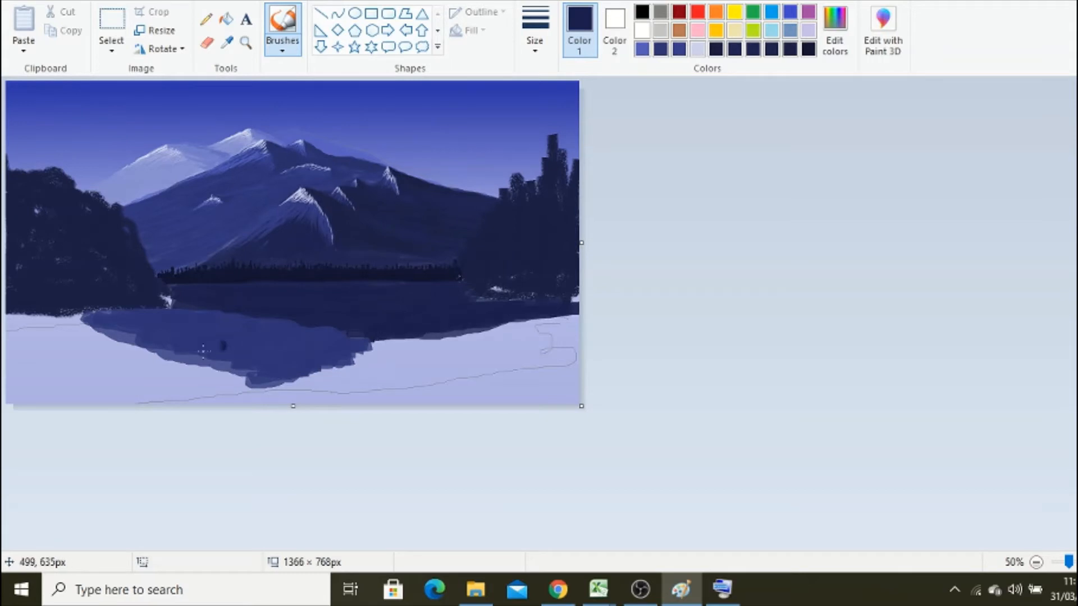
- Sample a brighter blue from the upper scene and paint the open water along the lower lake, using a larger brush for the right side
click(227, 43)
click(160, 128)
drag(33, 365, 231, 388)
click(537, 39)
click(553, 163)
mouse_move(553, 351)
mouse_down()
mouse_move(436, 343)
mouse_move(599, 359)
mouse_move(488, 384)
mouse_move(530, 369)
mouse_move(149, 377)
mouse_move(17, 319)
mouse_up()
- Sample the left tree mass's dark navy and paint its reflection on the water directly below the trees
click(227, 43)
click(103, 211)
mouse_move(160, 309)
mouse_down()
mouse_move(15, 320)
mouse_move(14, 342)
mouse_move(83, 379)
mouse_move(75, 374)
mouse_up()
- Roughen the lower and outer edge of the left tree reflection with Oil brush and Crayon strokes
click(283, 50)
click(281, 112)
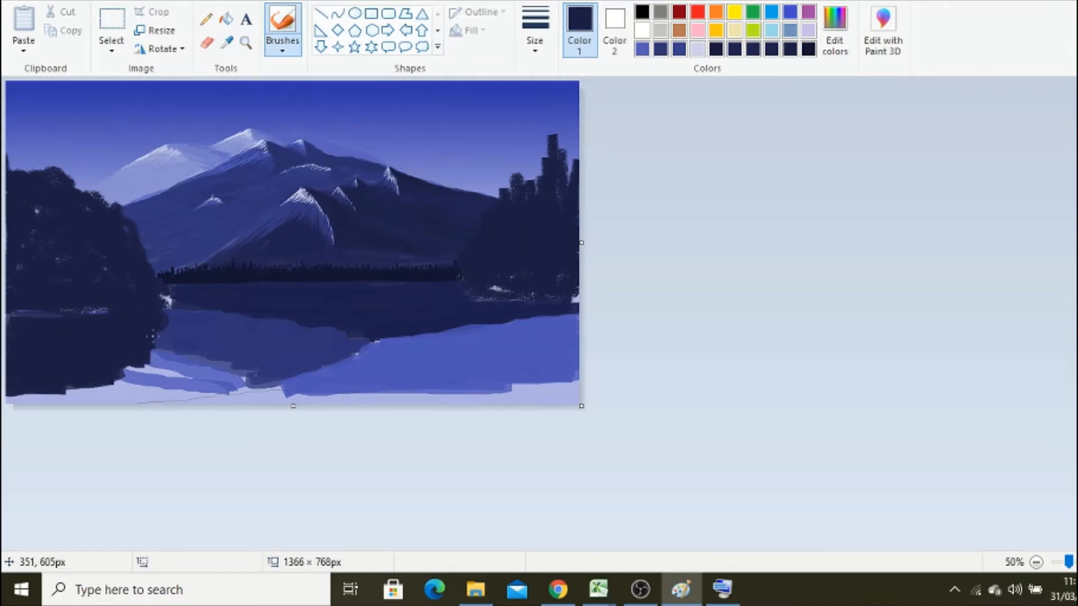
drag(142, 368, 17, 395)
click(290, 48)
click(316, 111)
drag(82, 392, 143, 369)
click(537, 45)
click(553, 177)
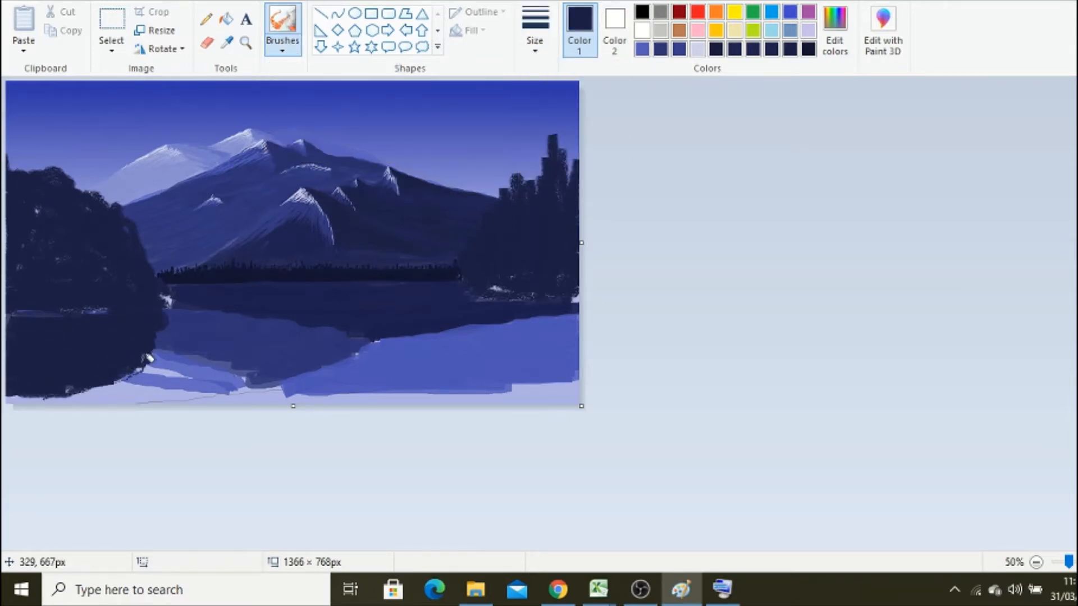
- Sample the mountain reflection's medium blue and extend the reflection to the left shore with the Marker brush
click(245, 43)
click(274, 266)
click(227, 44)
click(403, 425)
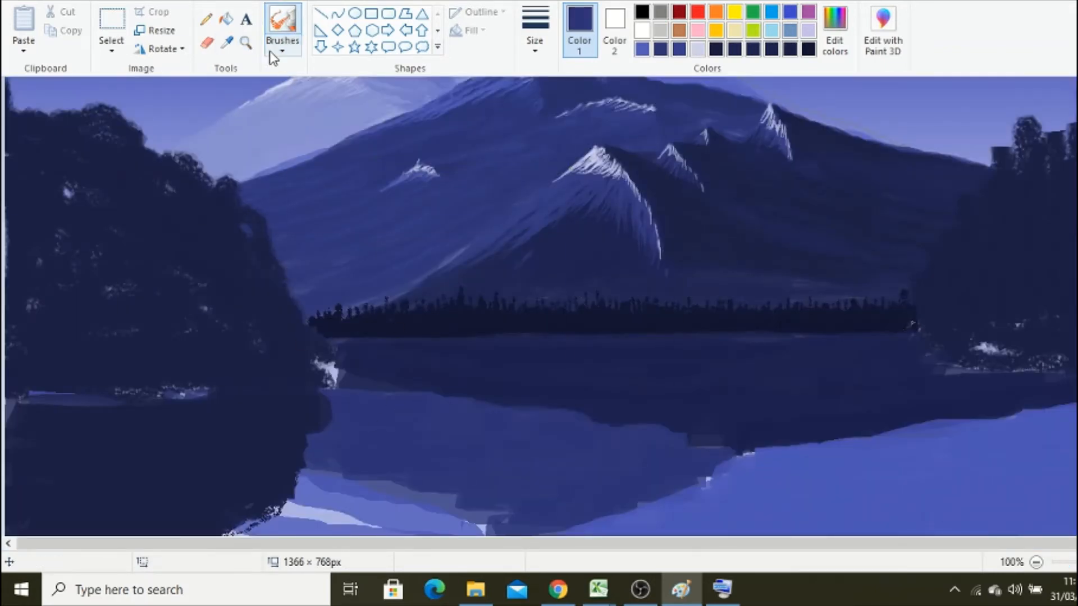
click(275, 53)
click(351, 111)
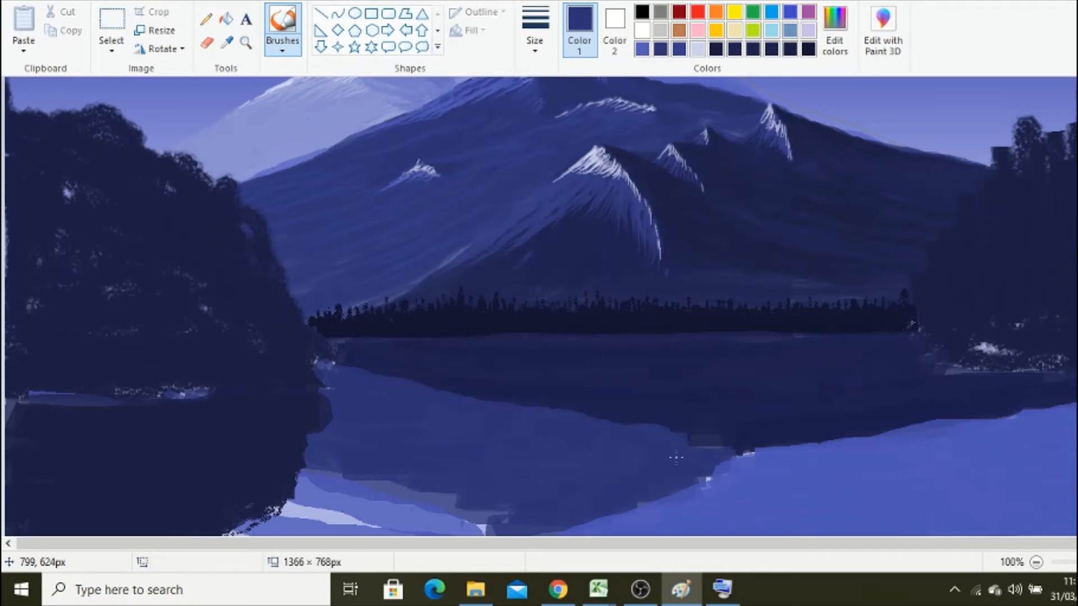
- Smooth the dark reflection's lower edge with its own navy on the left and the water's bright blue on the right
click(229, 49)
click(487, 382)
mouse_move(496, 403)
mouse_down()
mouse_move(702, 436)
mouse_move(621, 436)
mouse_up()
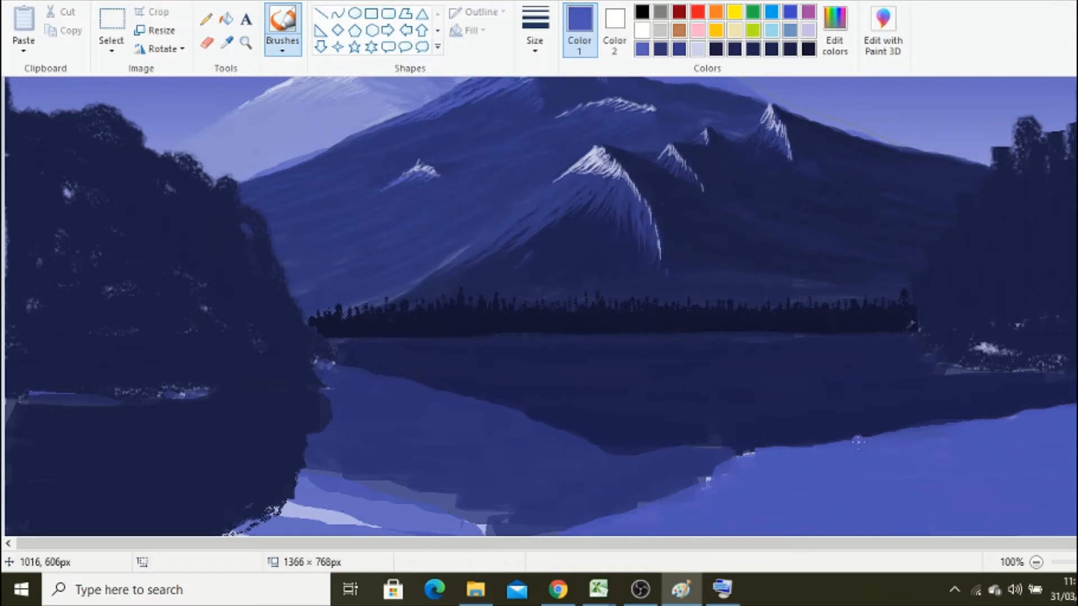
mouse_move(858, 442)
mouse_down()
mouse_move(1053, 404)
mouse_move(1031, 410)
mouse_up()
drag(875, 435, 1031, 402)
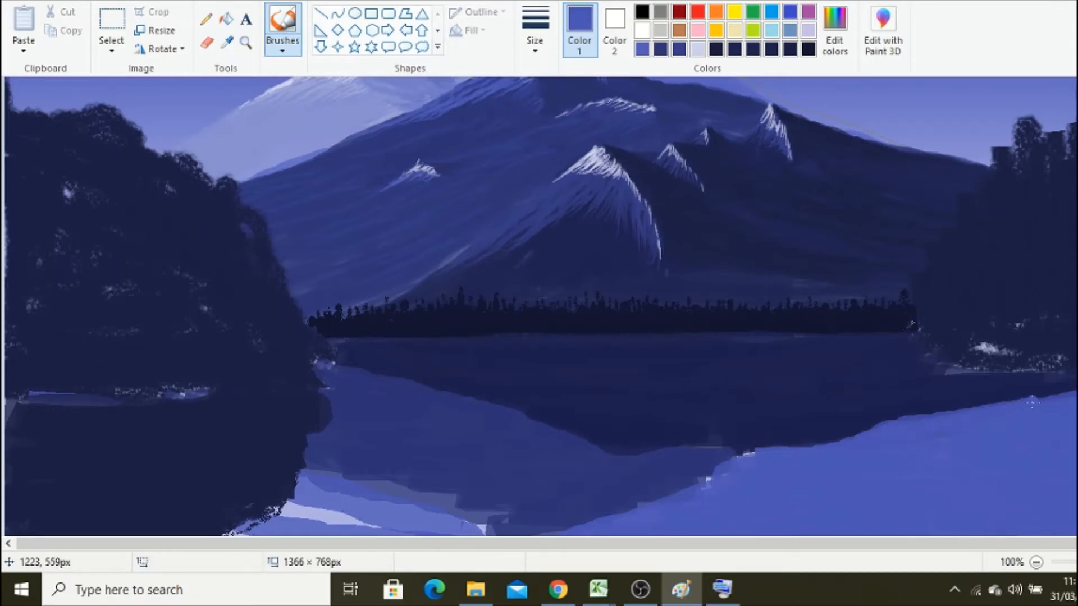
drag(736, 476, 628, 518)
- Sample the medium blue and extend the mountain reflection's right end along the bright water
click(227, 44)
click(640, 483)
mouse_move(692, 472)
mouse_down()
mouse_move(802, 449)
mouse_move(745, 457)
mouse_up()
- Sample a muted blue and paint faint vertical snow-ridge reflections of the central and right peaks within the dark water
click(206, 21)
click(227, 44)
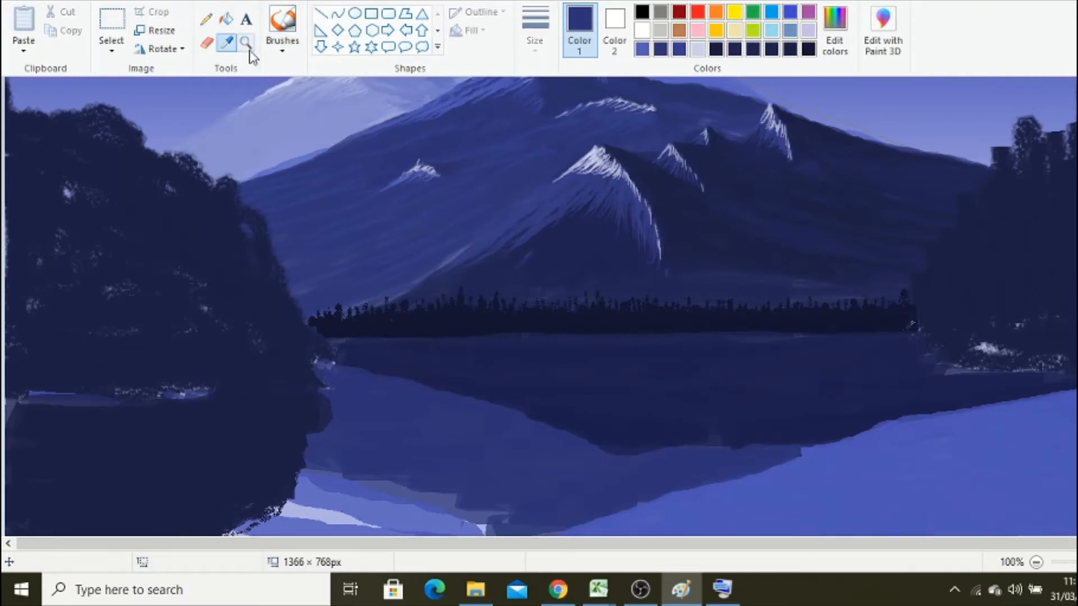
click(282, 28)
click(227, 44)
click(650, 469)
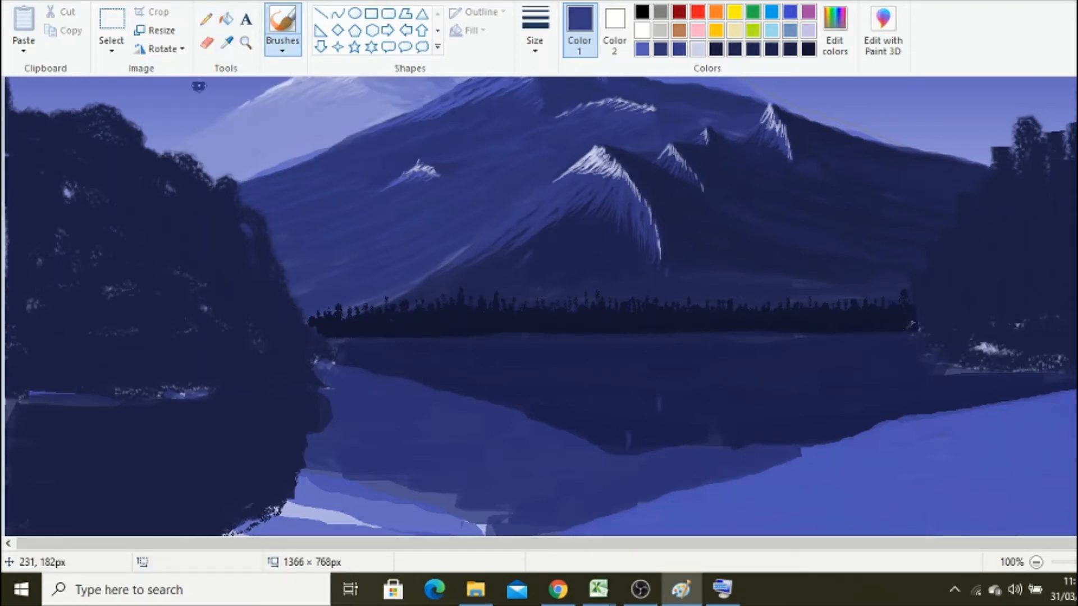
click(246, 43)
double_click(639, 399)
scroll(328, 132, up, 3)
mouse_move(394, 457)
mouse_down()
mouse_move(500, 319)
mouse_move(533, 224)
mouse_up()
click(1035, 562)
click(1035, 562)
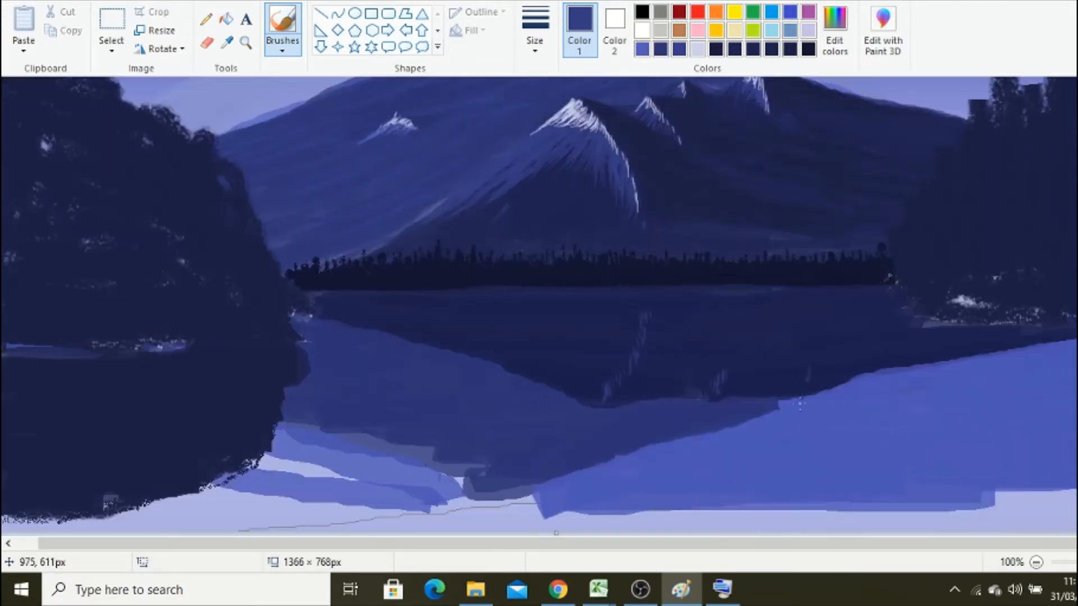
scroll(539, 306, up, 1)
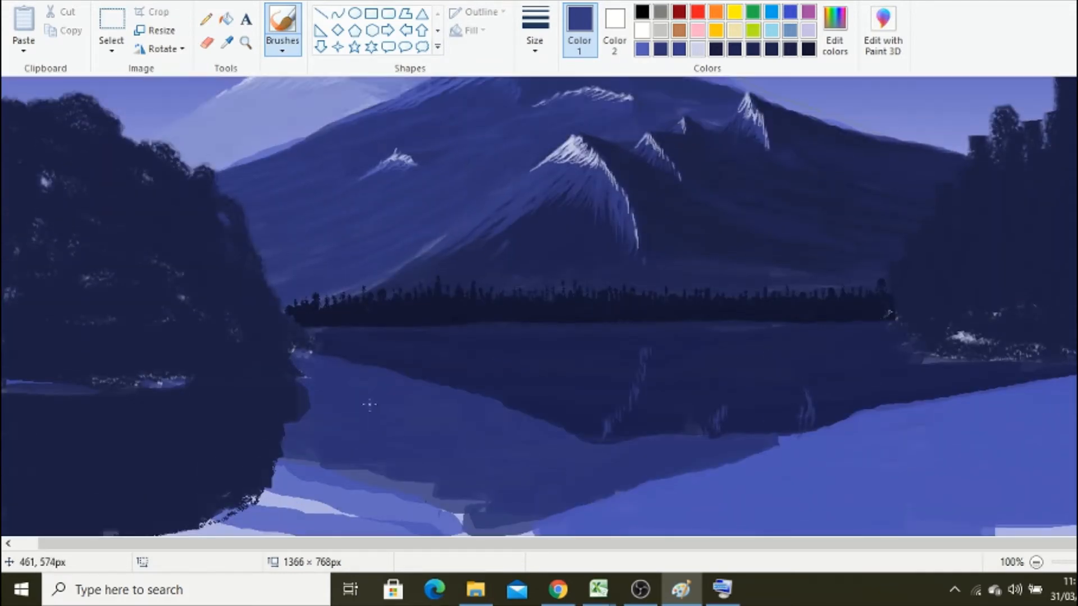
- Sample the light tone near the small left snowy ridge and paint its faint reflection in the left part of the lake
click(226, 43)
click(397, 178)
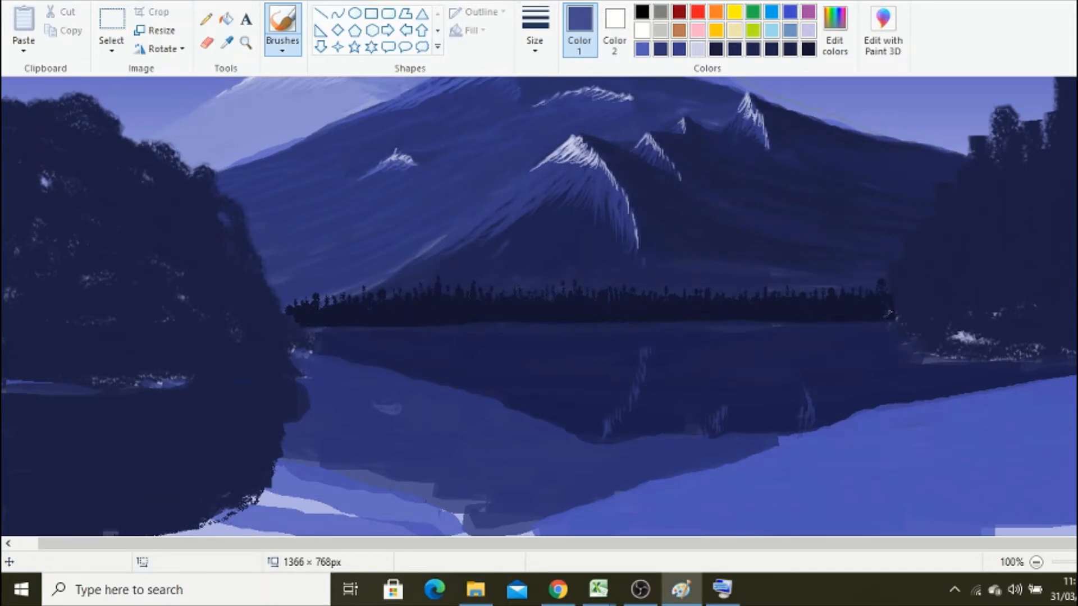
scroll(539, 307, down, 1)
click(1035, 562)
- Sample the reflection's medium blue and clean up the mountain reflection's lower left edge and bottom tip with a larger brush
click(226, 42)
click(183, 343)
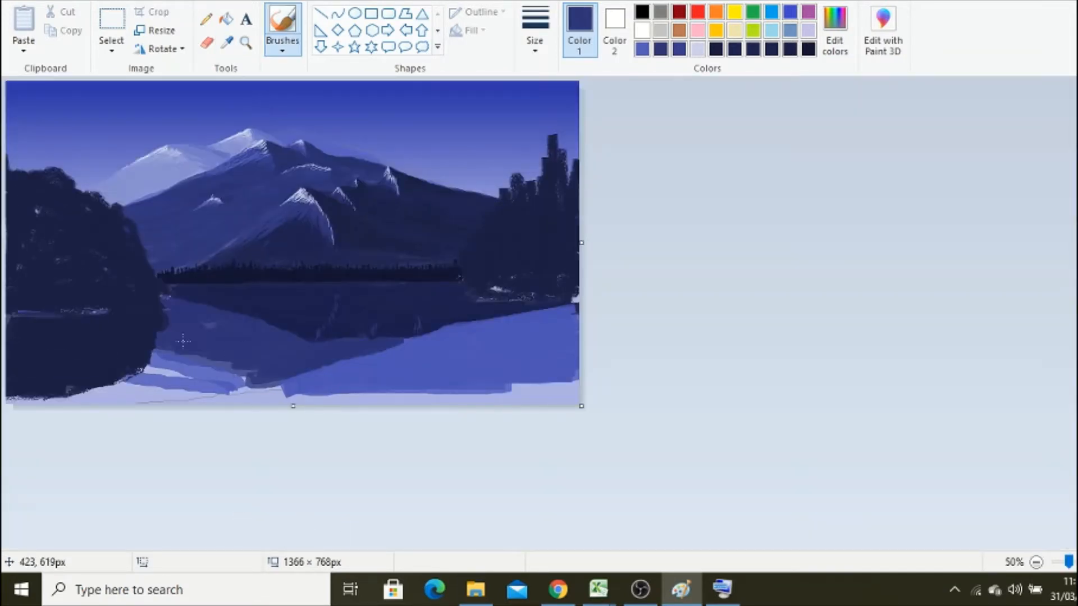
click(535, 28)
click(539, 151)
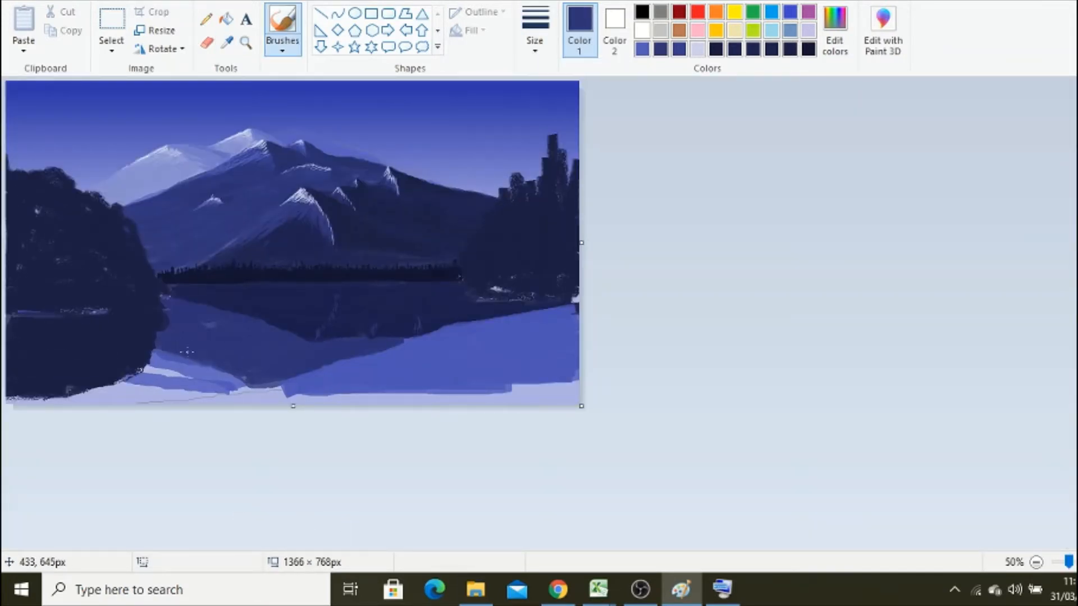
click(226, 43)
click(208, 334)
click(227, 43)
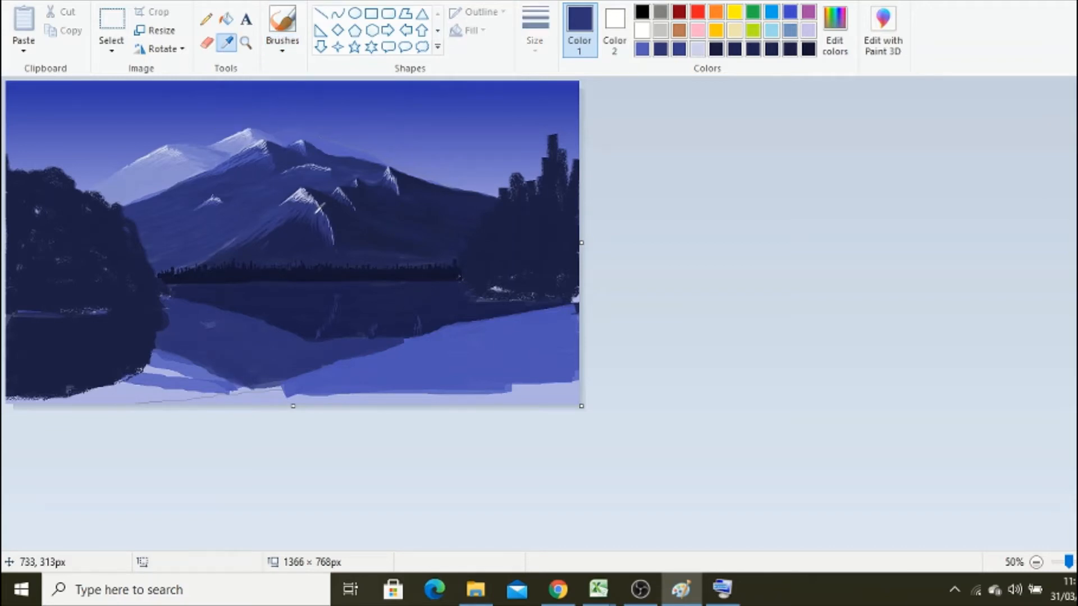
click(256, 380)
click(227, 42)
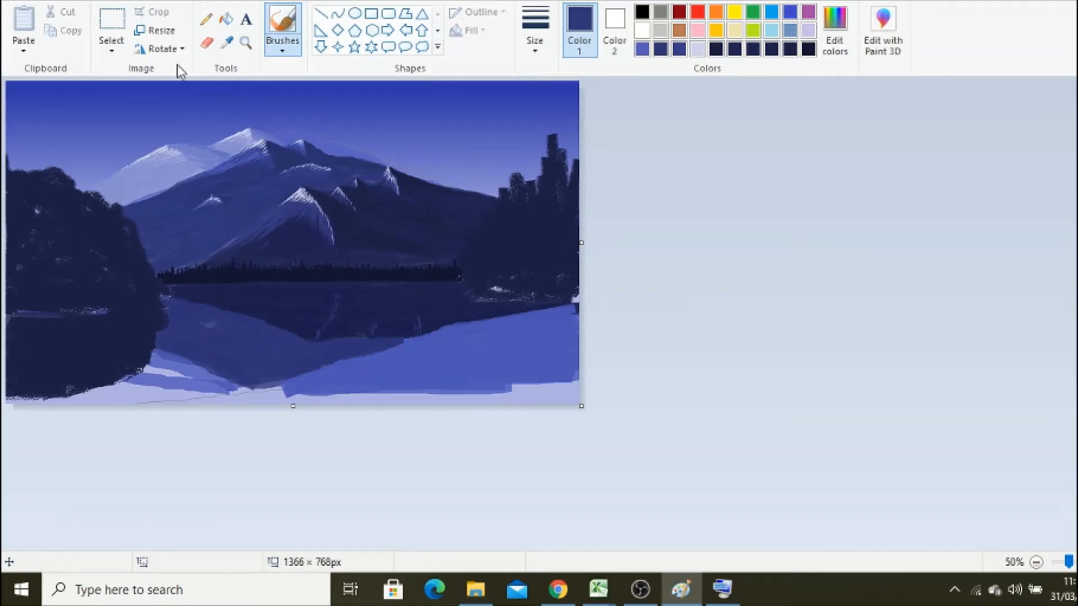
- Sample the pale snow colour and paint small light snowcap reflections at the bottom of the mountain reflection with a fine brush
click(227, 43)
click(265, 152)
click(533, 44)
click(540, 113)
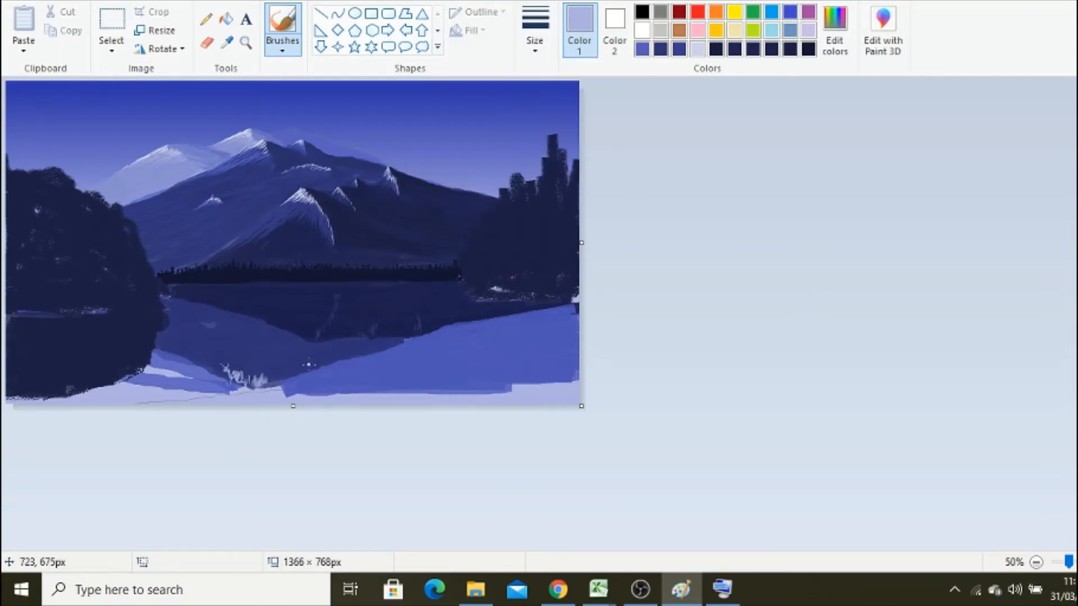
click(250, 45)
click(259, 281)
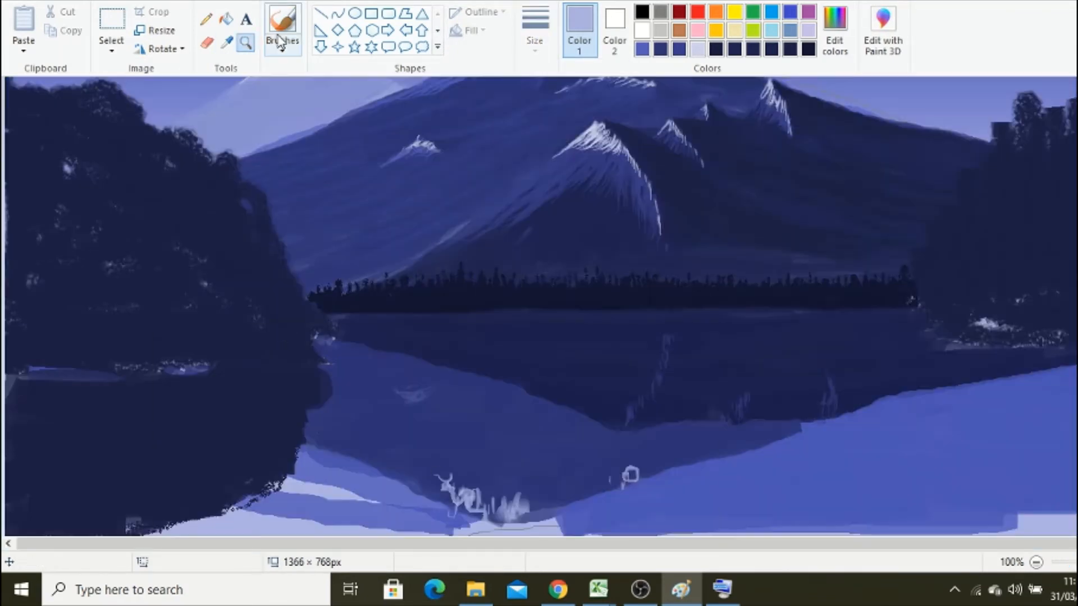
click(278, 33)
drag(436, 483, 437, 496)
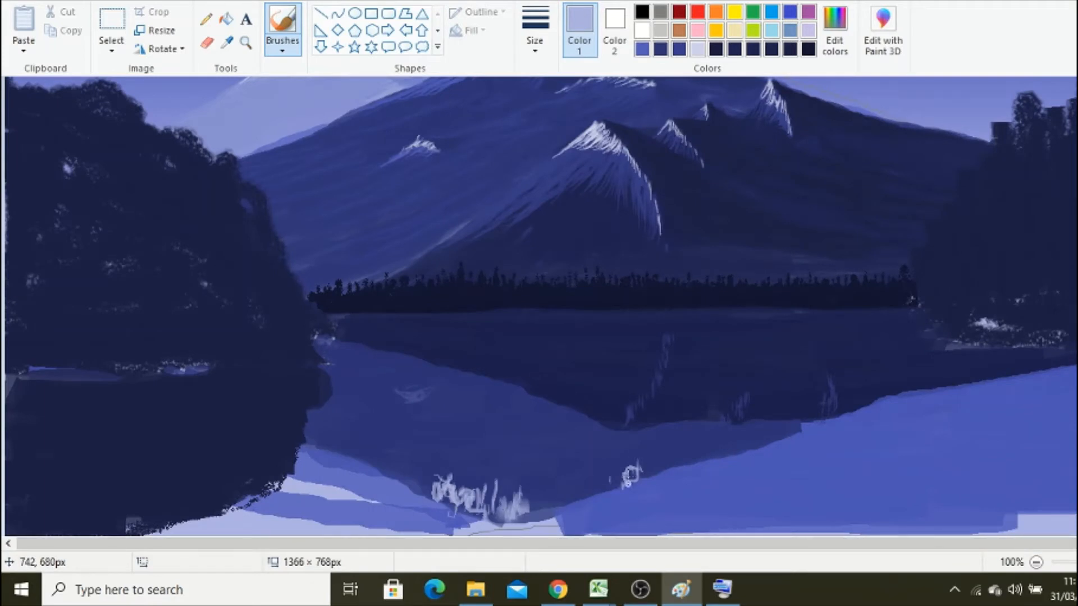
- Sample the bright water blue and trim the lower edge of the right snowcap reflection
click(227, 45)
click(634, 495)
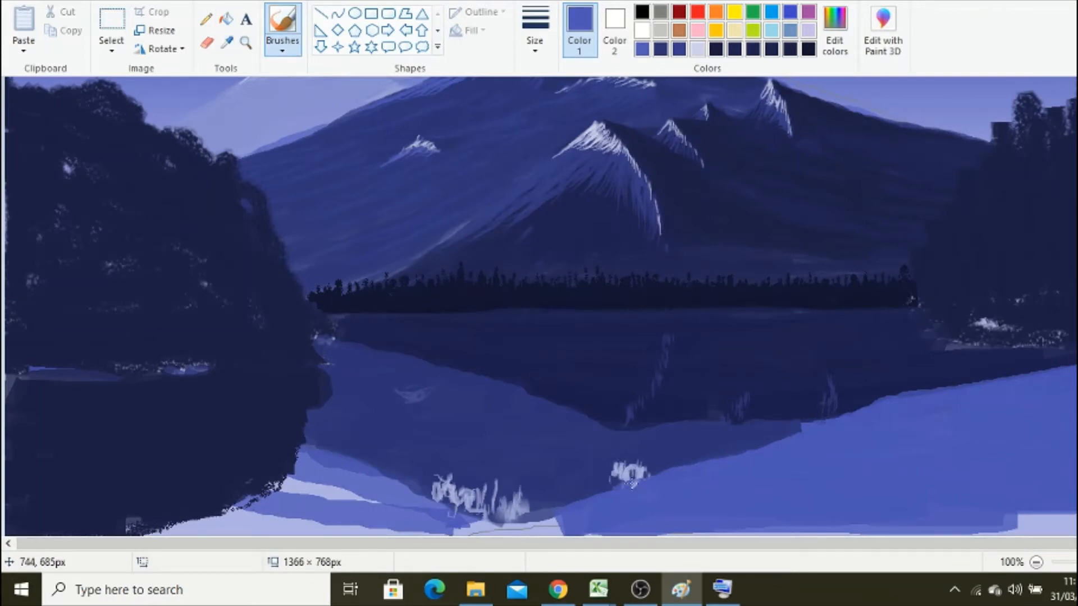
drag(625, 487, 639, 484)
- Sample the medium blue and break up the left snowcap reflections with fine strokes
click(226, 44)
click(457, 469)
click(538, 52)
click(540, 112)
drag(443, 477, 454, 495)
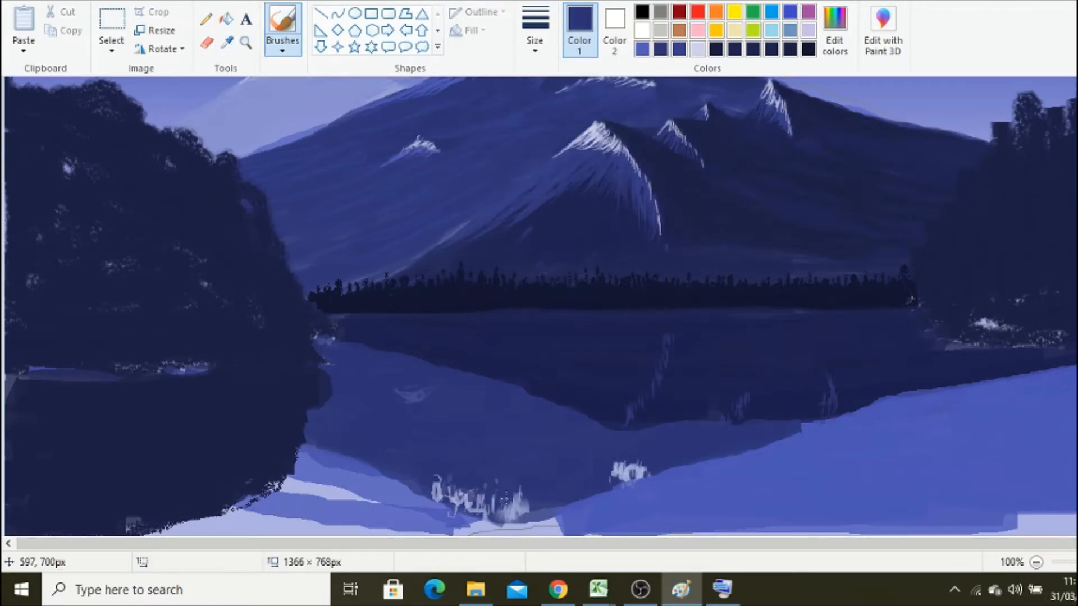
click(1037, 563)
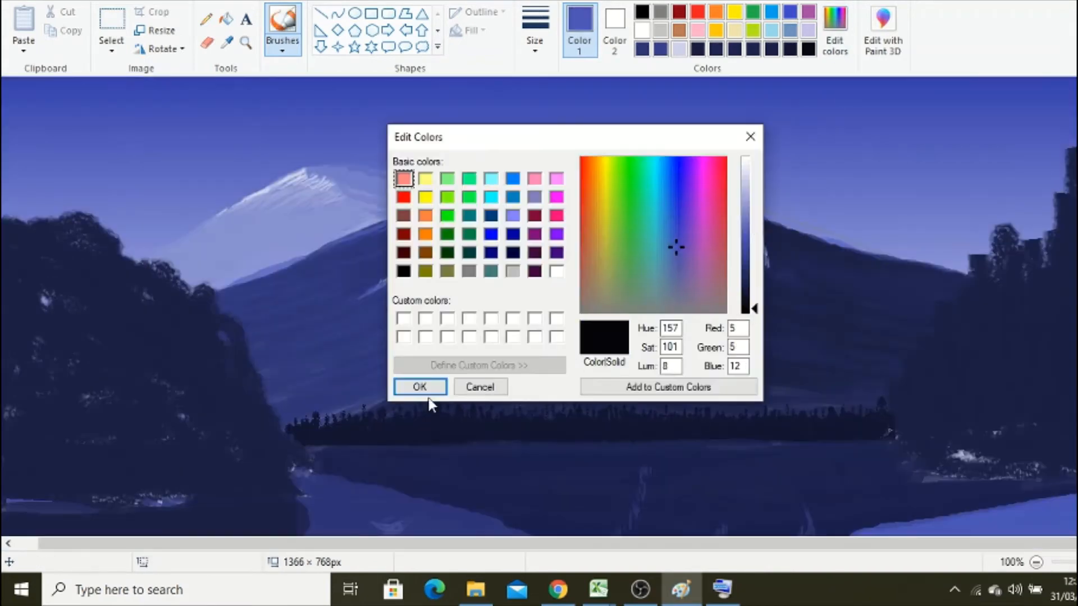
- Set the paint colour to near-black (Red 5, Green 5, Blue 12) and paint a narrow spit of land from the right shore into the lake
click(428, 402)
scroll(924, 527, down, 3)
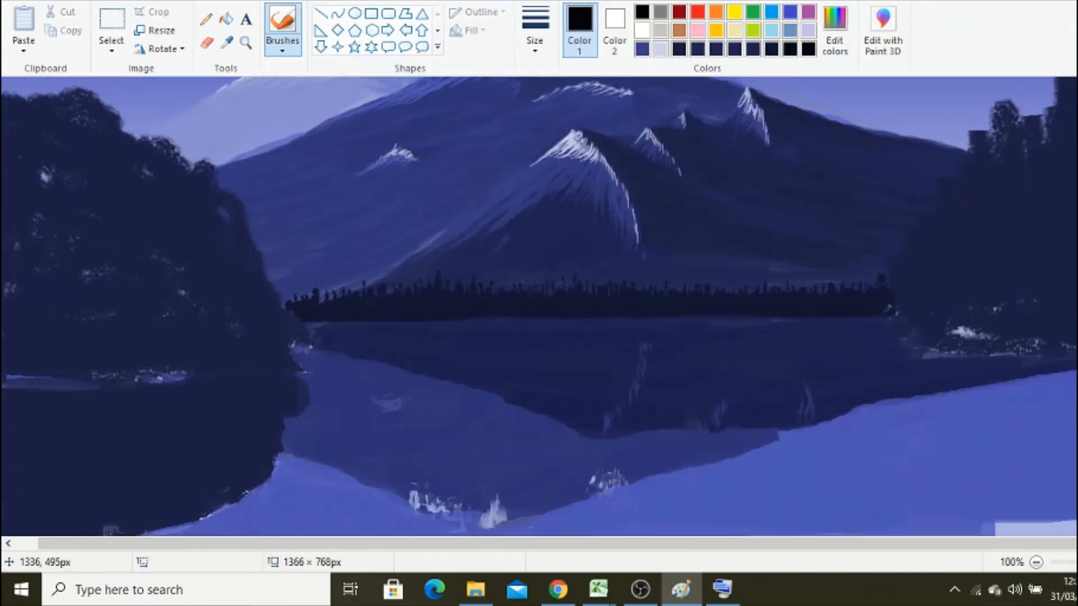
mouse_move(1075, 347)
mouse_down()
mouse_move(661, 376)
mouse_move(713, 397)
mouse_move(1074, 360)
mouse_move(715, 368)
mouse_move(840, 358)
mouse_up()
click(282, 48)
click(284, 108)
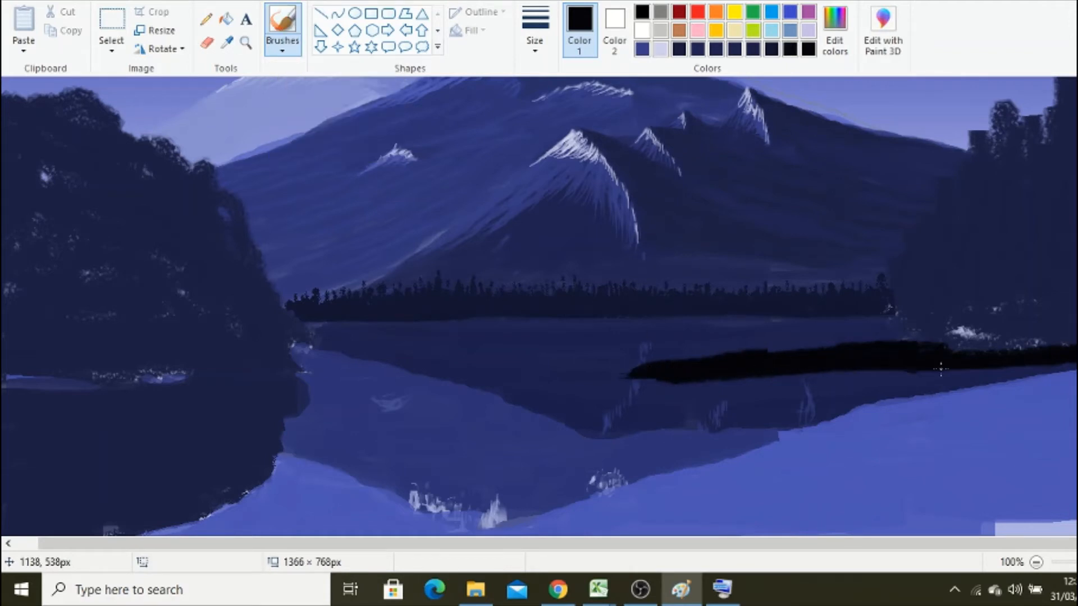
- Paint a near-black foreground bank across the lower right corner, filling it in with a larger brush
drag(1075, 362, 1075, 460)
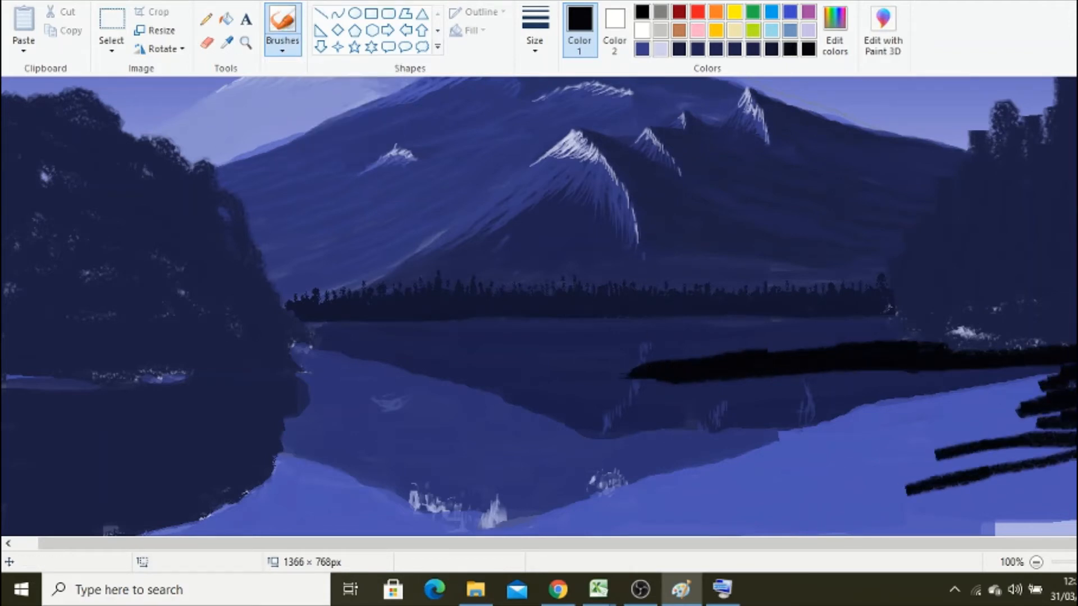
scroll(1075, 449, down, 1)
click(535, 42)
click(542, 177)
mouse_move(942, 448)
mouse_down()
mouse_move(1043, 386)
mouse_move(1043, 345)
mouse_move(948, 488)
mouse_move(519, 525)
mouse_move(1016, 467)
mouse_up()
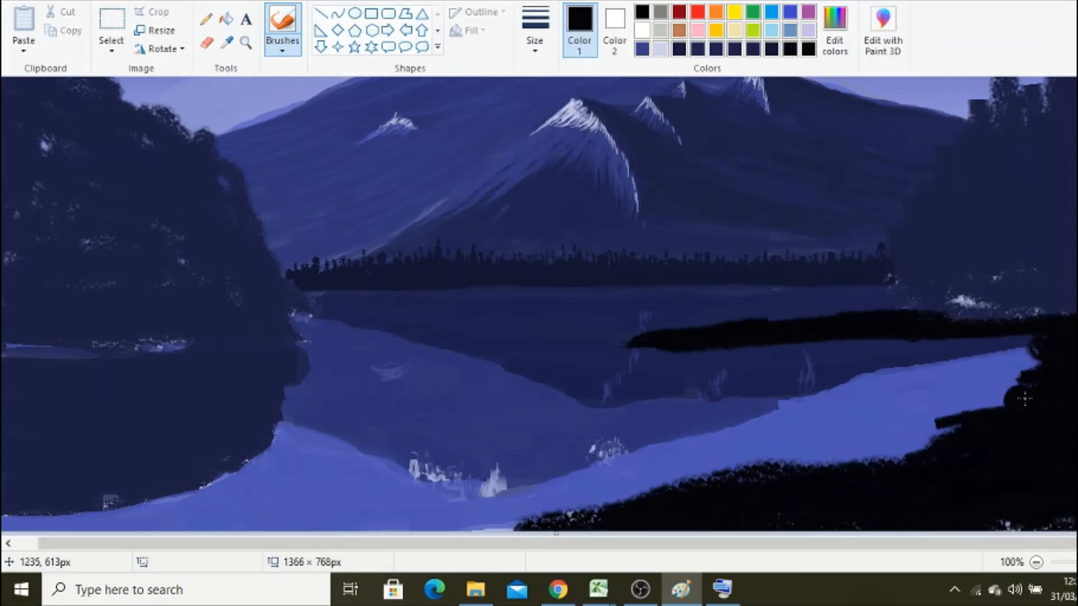
- Refine the foreground bank's edge and its join with the spit using the plain Brush
click(283, 50)
click(280, 74)
drag(999, 409, 956, 430)
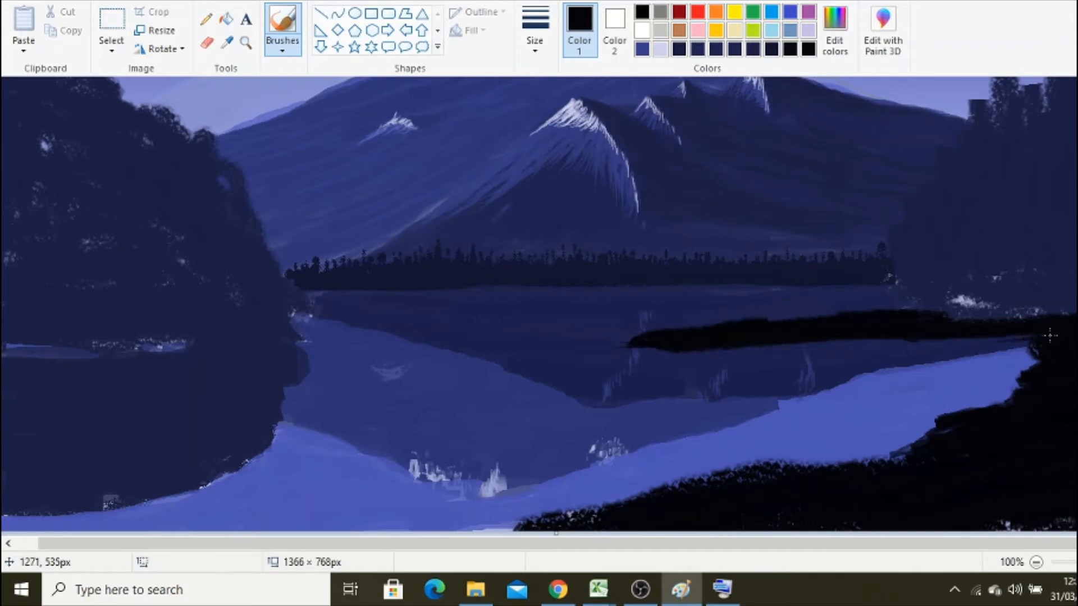
click(535, 31)
click(556, 115)
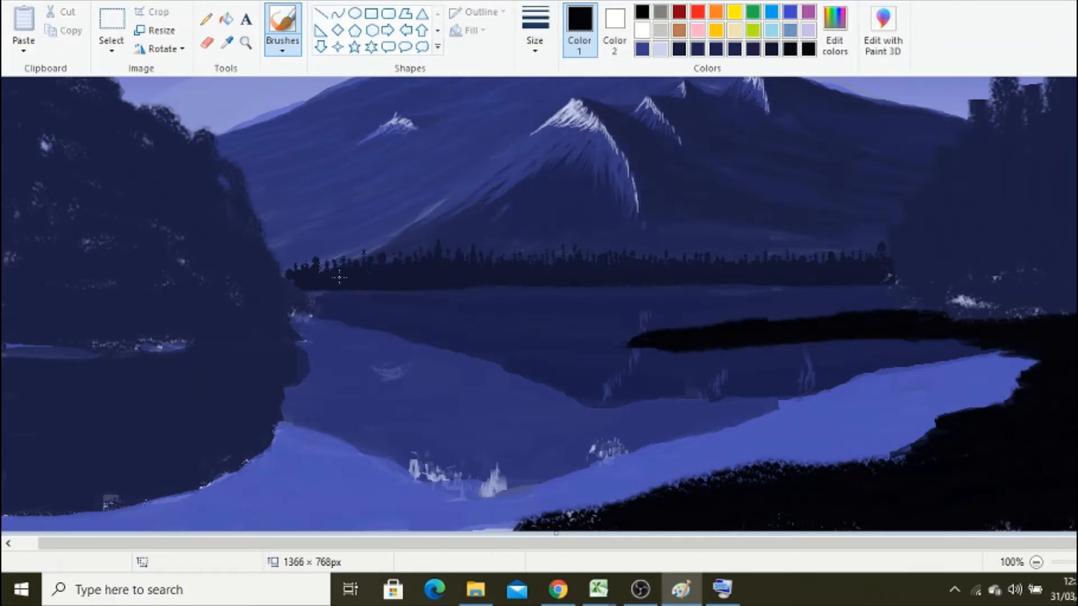
- Darken the palette's grey into a custom dark grey paint colour
click(659, 16)
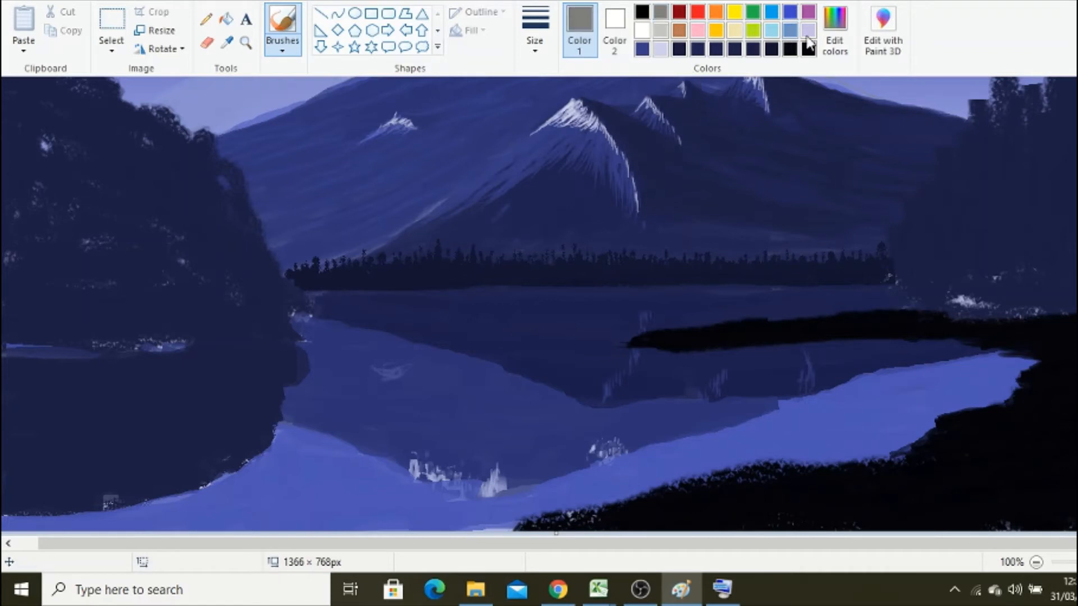
click(835, 31)
drag(751, 235, 751, 284)
click(421, 387)
- Paint dark grey ground along the top of the spit toward the right shore, leaving its lower edge black
click(245, 43)
click(787, 268)
click(282, 22)
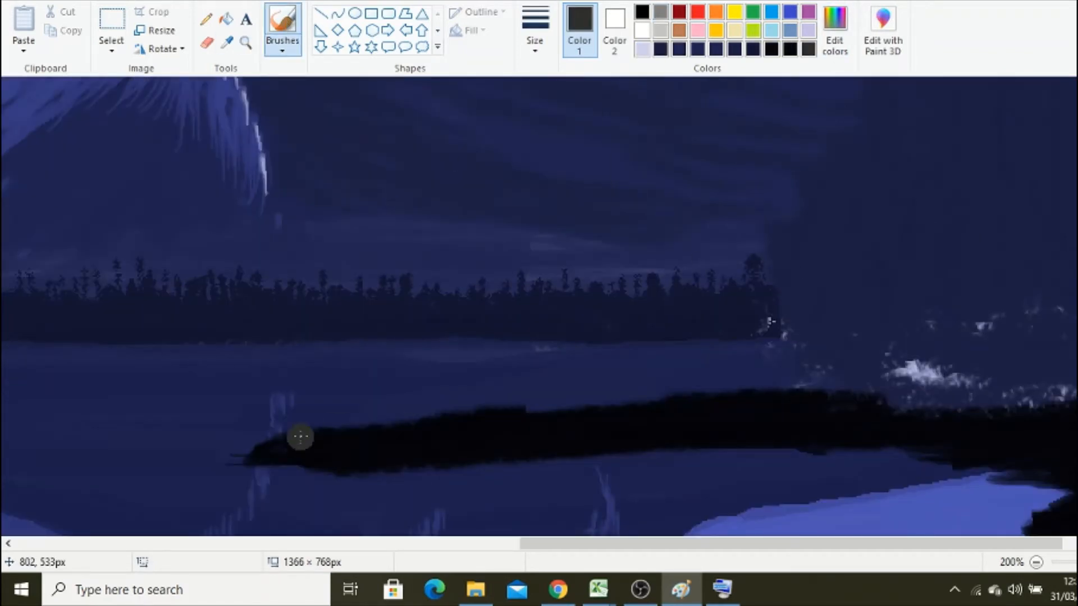
drag(317, 439, 697, 398)
mouse_move(596, 419)
mouse_down()
mouse_move(835, 403)
mouse_move(781, 394)
mouse_move(867, 399)
mouse_up()
mouse_move(362, 441)
mouse_down()
mouse_move(719, 416)
mouse_move(813, 376)
mouse_move(829, 420)
mouse_move(932, 412)
mouse_move(1030, 423)
mouse_move(1026, 443)
mouse_move(1053, 455)
mouse_move(1031, 494)
mouse_move(985, 420)
mouse_move(1024, 421)
mouse_move(962, 473)
mouse_move(1060, 457)
mouse_up()
- Extend the dark grey ground down over the upper part of the right foreground bank
scroll(1058, 458, down, 3)
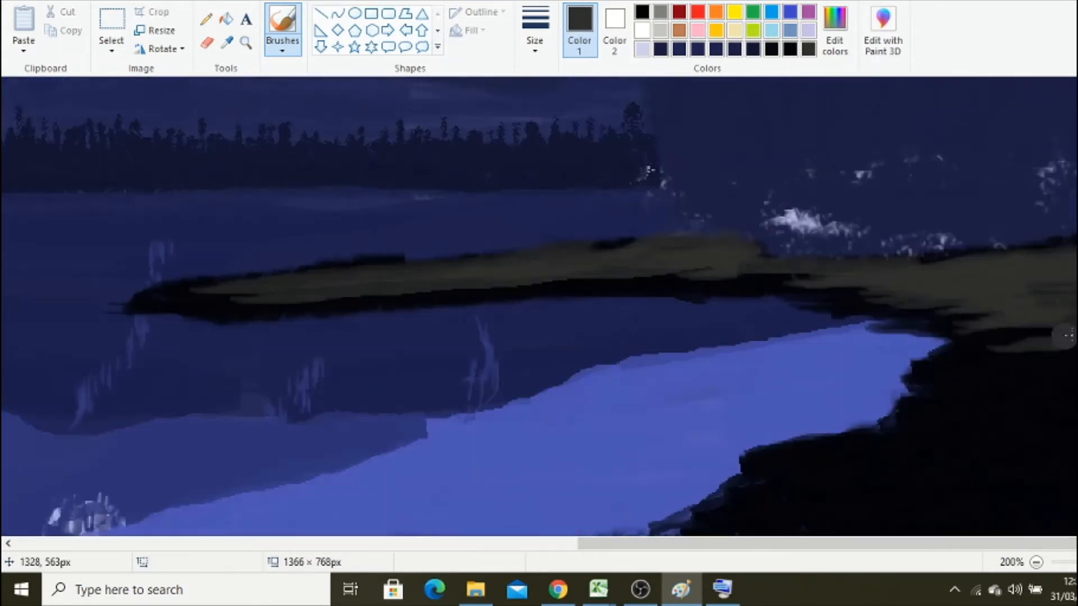
mouse_move(1054, 325)
mouse_down()
mouse_move(964, 354)
mouse_move(1071, 316)
mouse_up()
drag(986, 378, 912, 400)
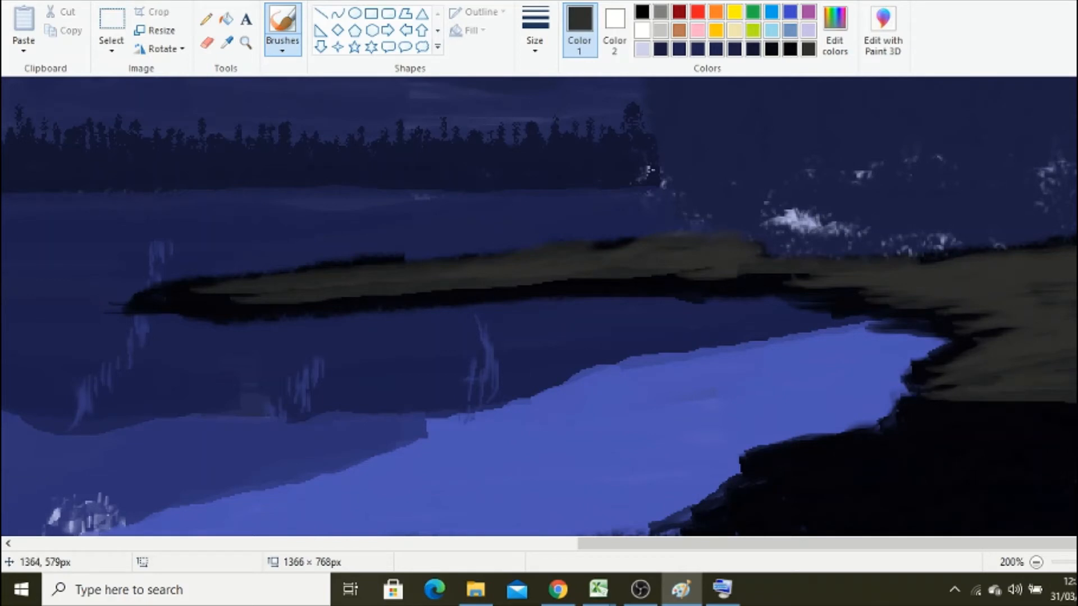
- Reduce the brush size and add fine dark grey strokes along the spit's upper edge, tip and underside
click(535, 42)
click(582, 100)
drag(755, 271, 791, 267)
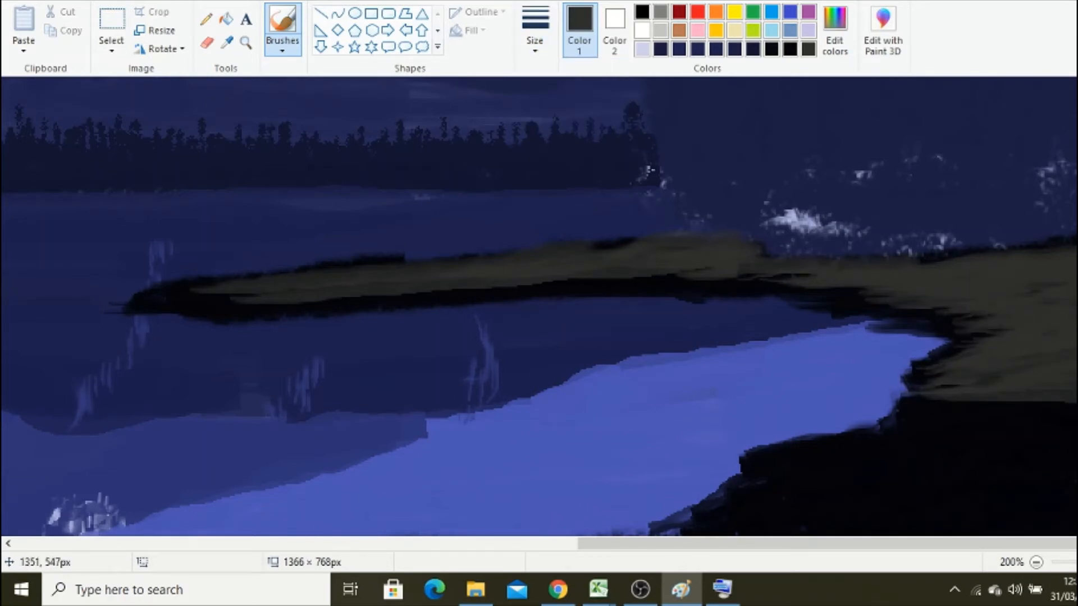
drag(264, 288, 359, 291)
mouse_move(162, 296)
mouse_down()
mouse_move(278, 290)
mouse_move(362, 254)
mouse_move(632, 244)
mouse_up()
click(1036, 563)
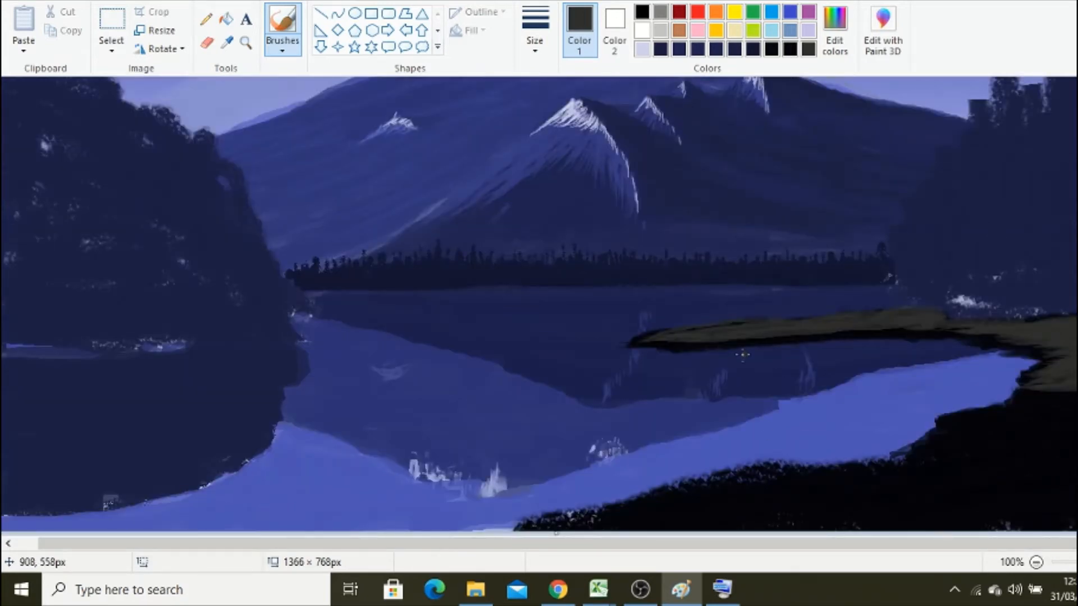
mouse_move(821, 337)
mouse_down()
mouse_move(913, 334)
mouse_move(878, 325)
mouse_move(922, 336)
mouse_up()
- Sample the black at the spit's underside and touch up its thin dark lower edge with a fine brush
click(227, 43)
click(750, 347)
click(534, 40)
click(573, 111)
mouse_move(750, 347)
mouse_down()
mouse_move(877, 341)
mouse_move(741, 348)
mouse_up()
click(206, 20)
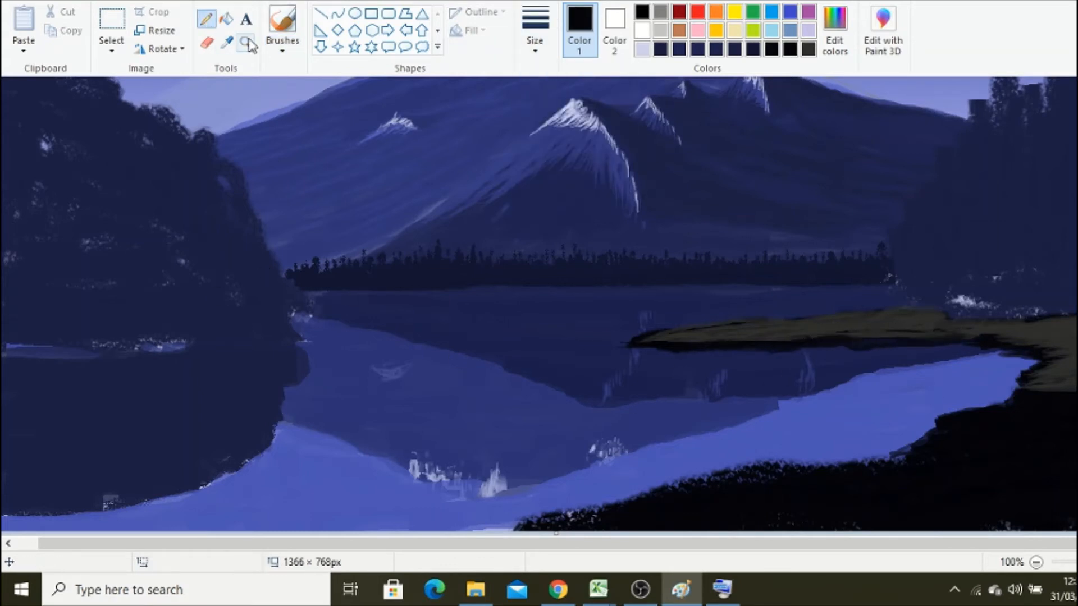
- Draw a black rectangle about 49 × 31 px as the house base over the spit's upper edge
click(246, 43)
click(828, 250)
click(320, 13)
click(371, 14)
drag(486, 378, 601, 449)
click(1036, 562)
click(1035, 562)
- Draw a straight grey roof ridge above the rectangle and two lines sloping down from its left end
click(245, 43)
click(437, 289)
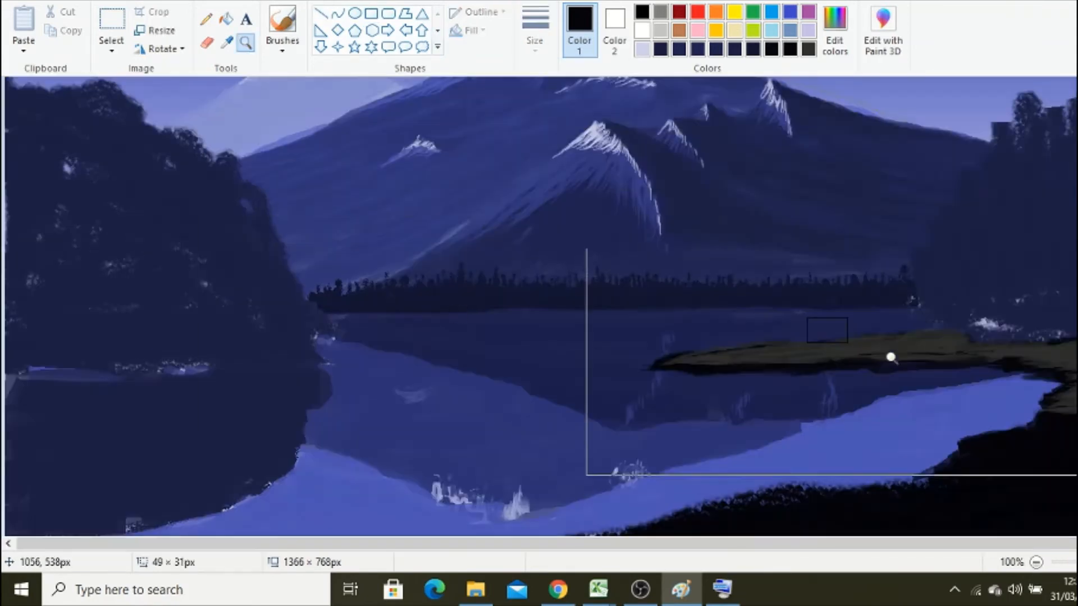
click(886, 353)
click(505, 286)
click(445, 301)
click(319, 13)
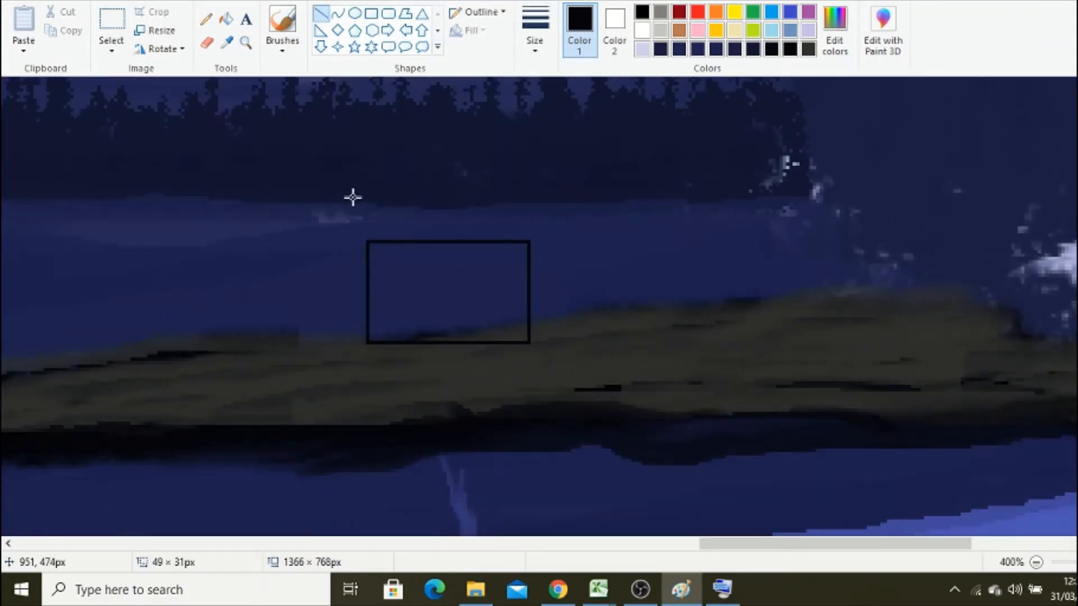
drag(353, 200, 535, 197)
drag(345, 196, 289, 239)
drag(375, 254, 345, 196)
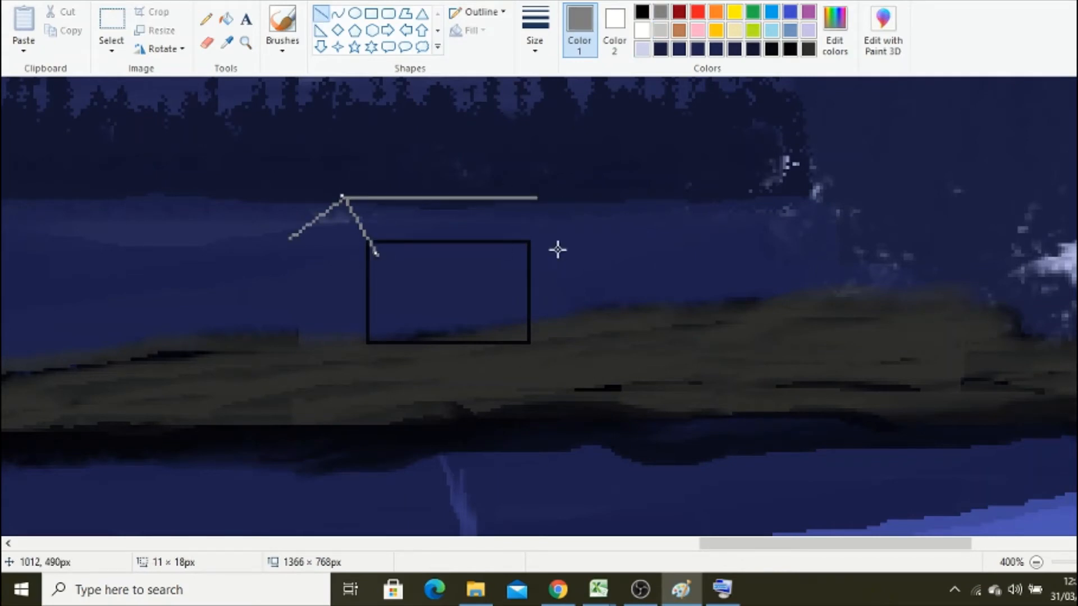
- Complete the grey roof outline with the right-hand slope, the roof valley, the front gable and the eave lines
drag(528, 192, 555, 244)
drag(423, 196, 457, 250)
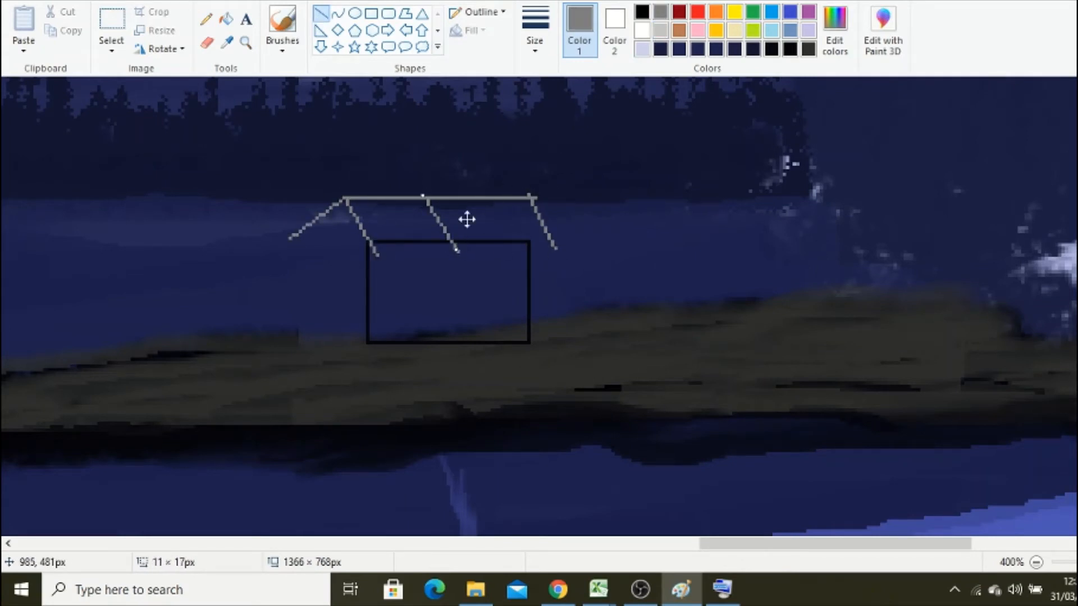
drag(507, 195, 459, 259)
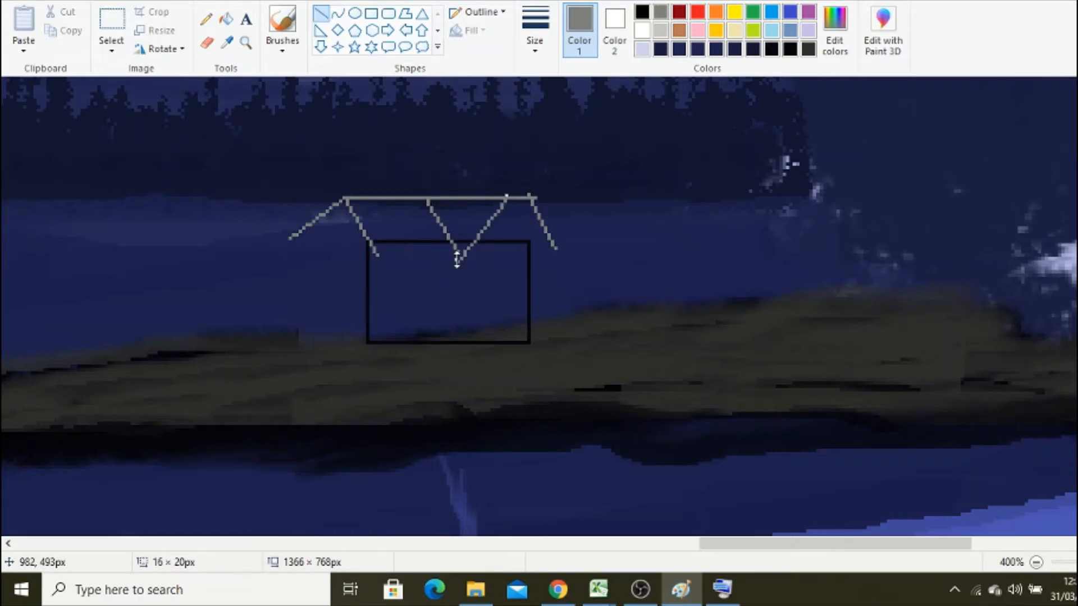
drag(542, 258, 506, 198)
drag(456, 255, 375, 254)
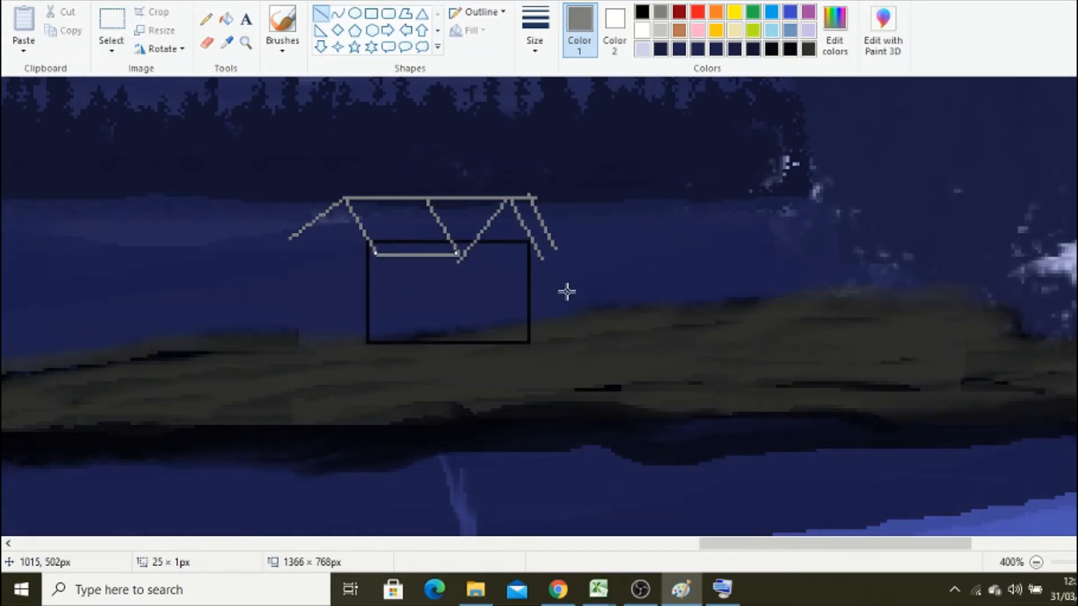
drag(556, 250, 541, 247)
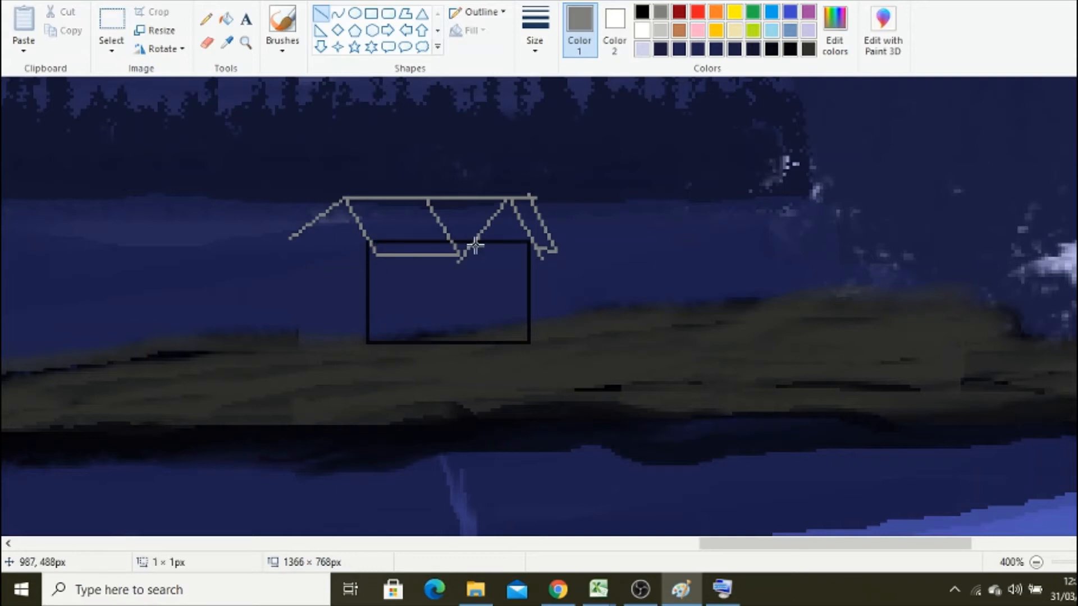
- Draw grey wall lines below the right gable and the outline of the middle wall section under the eave
drag(475, 246, 475, 339)
drag(532, 242, 532, 339)
drag(452, 255, 452, 331)
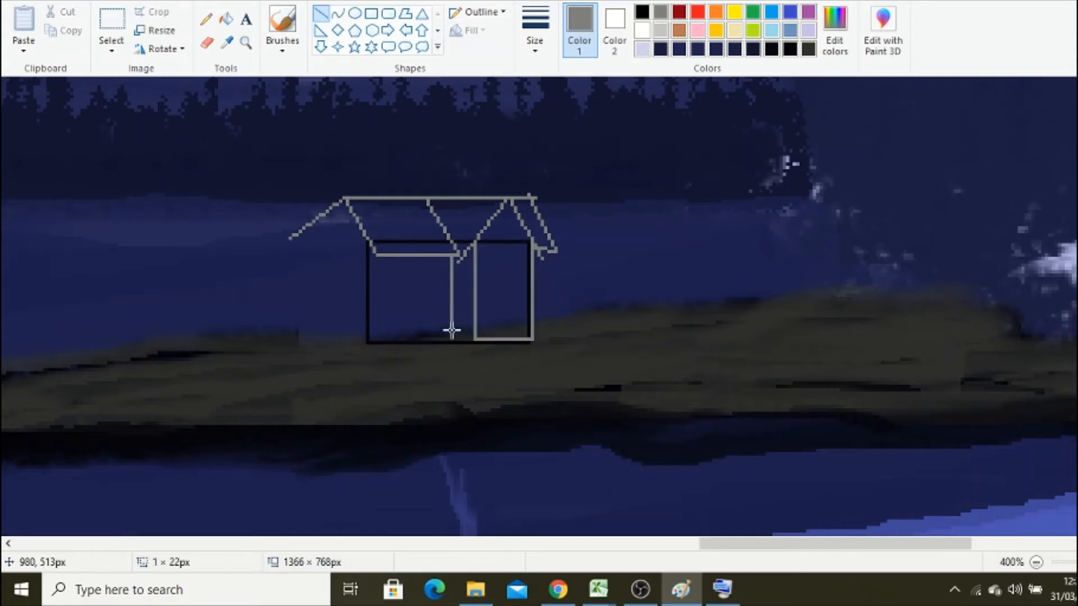
drag(388, 255, 386, 344)
drag(452, 342, 386, 343)
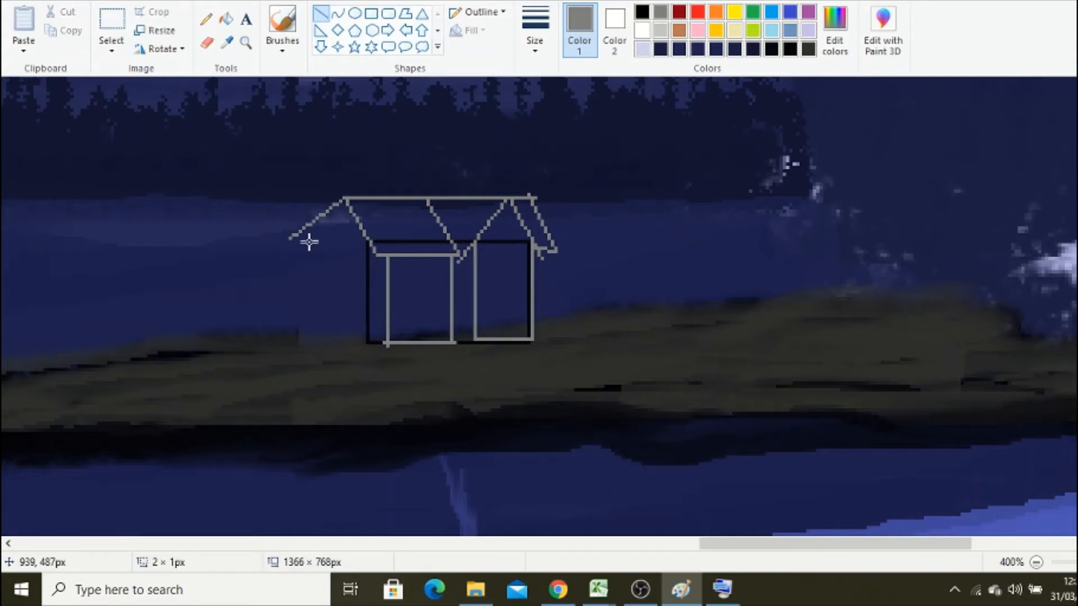
- Add the left gable's inner roof edge and grey lines for the house's outer left and right walls and base
drag(344, 203, 304, 238)
drag(384, 341, 319, 340)
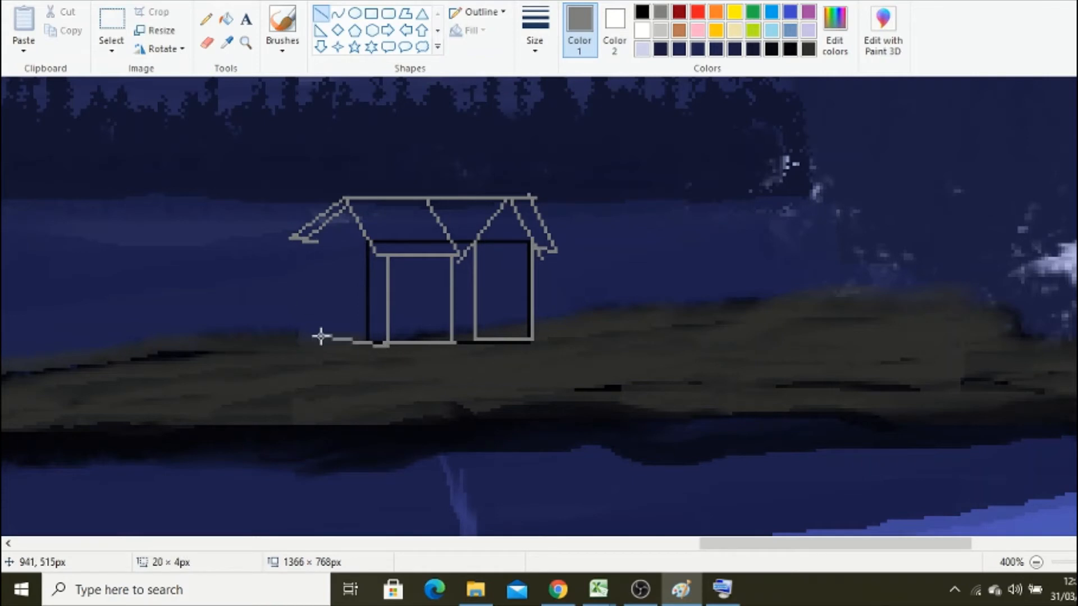
drag(313, 239, 313, 339)
drag(548, 250, 548, 335)
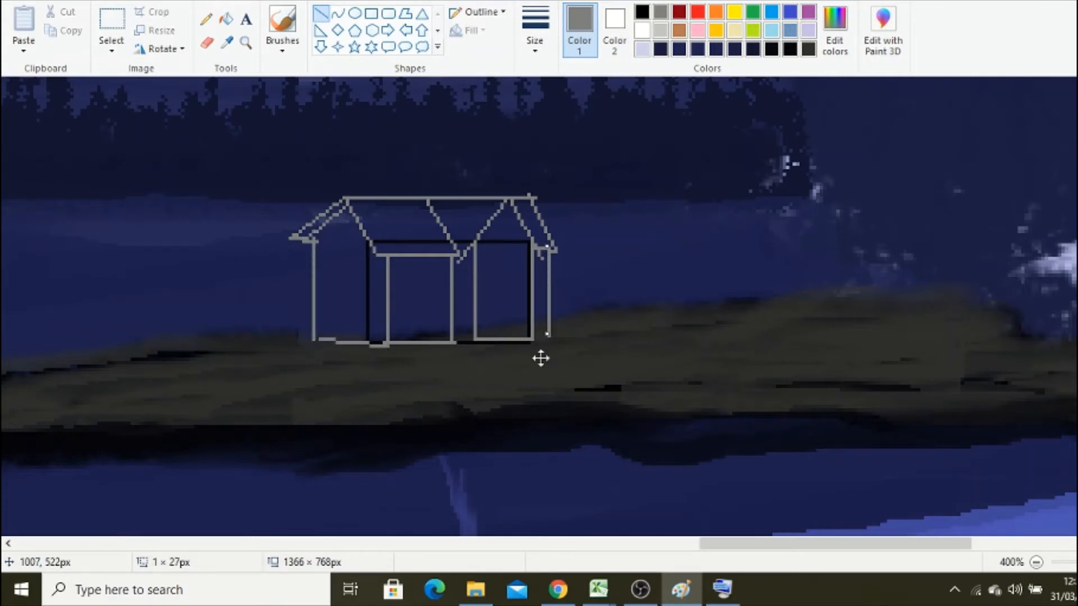
drag(454, 336, 547, 336)
- Mix two darker browns from the palette brown as custom colours and choose a thin brush for painting the house
click(246, 42)
click(410, 260)
click(353, 216)
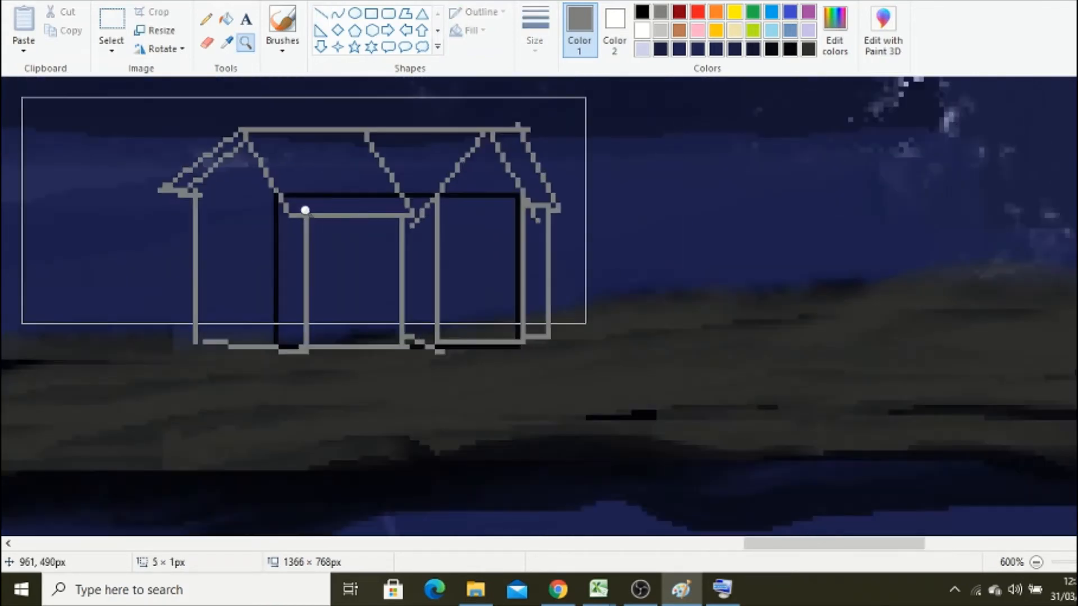
click(303, 211)
click(678, 30)
click(832, 50)
click(417, 387)
drag(754, 230, 755, 255)
click(834, 45)
click(419, 387)
click(282, 28)
click(535, 44)
click(561, 110)
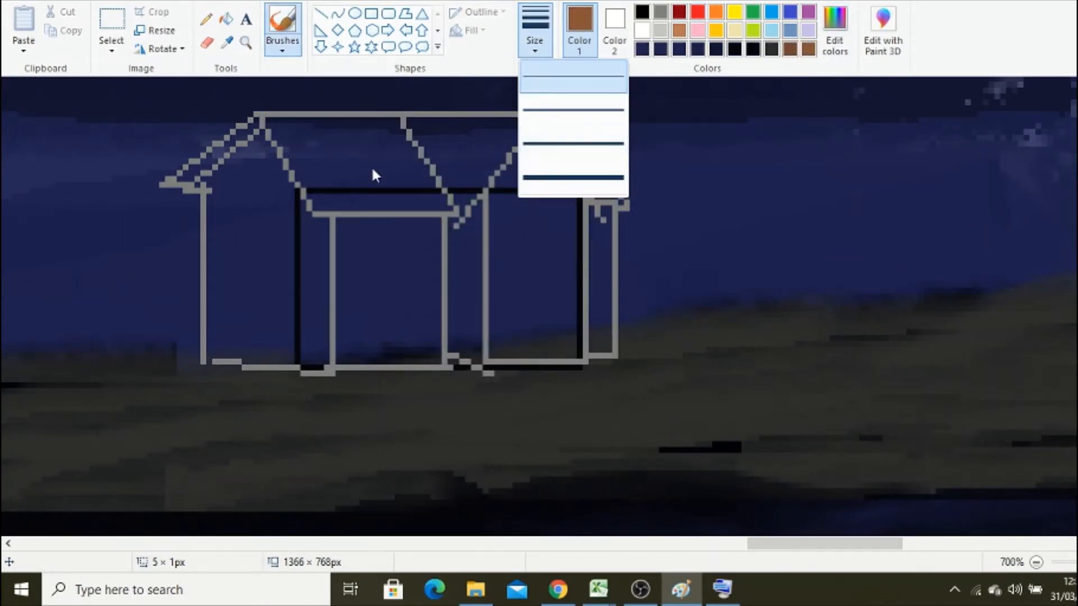
click(716, 11)
click(834, 45)
click(480, 386)
- Mix a red with luminosity 113 and paint over the left gable's roof edges, the ridge and the right end slope
click(697, 11)
click(835, 45)
drag(754, 267, 754, 241)
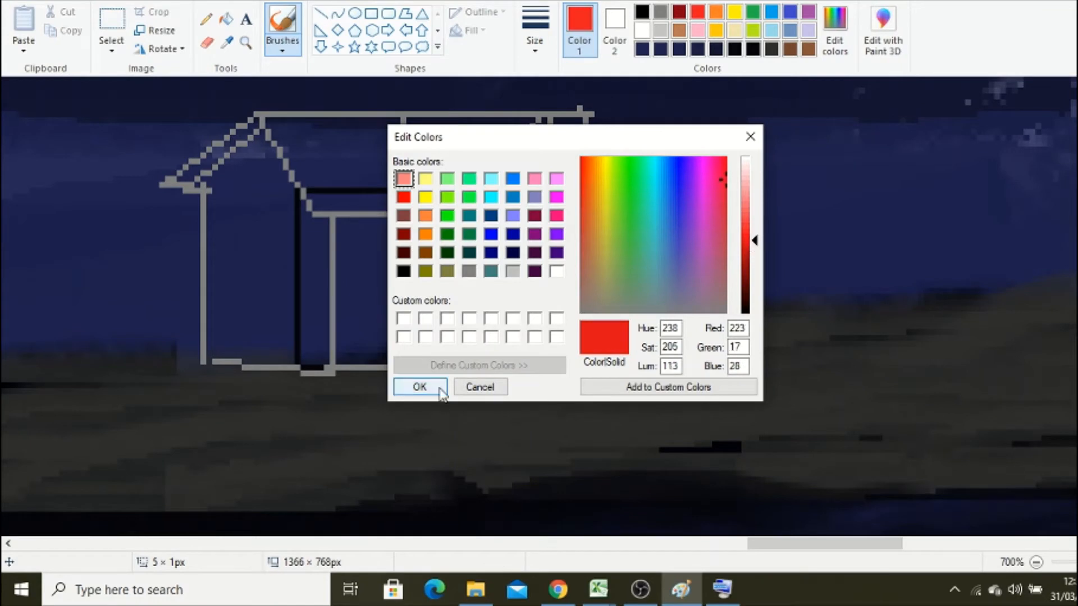
click(432, 387)
drag(256, 114, 174, 178)
drag(254, 117, 316, 213)
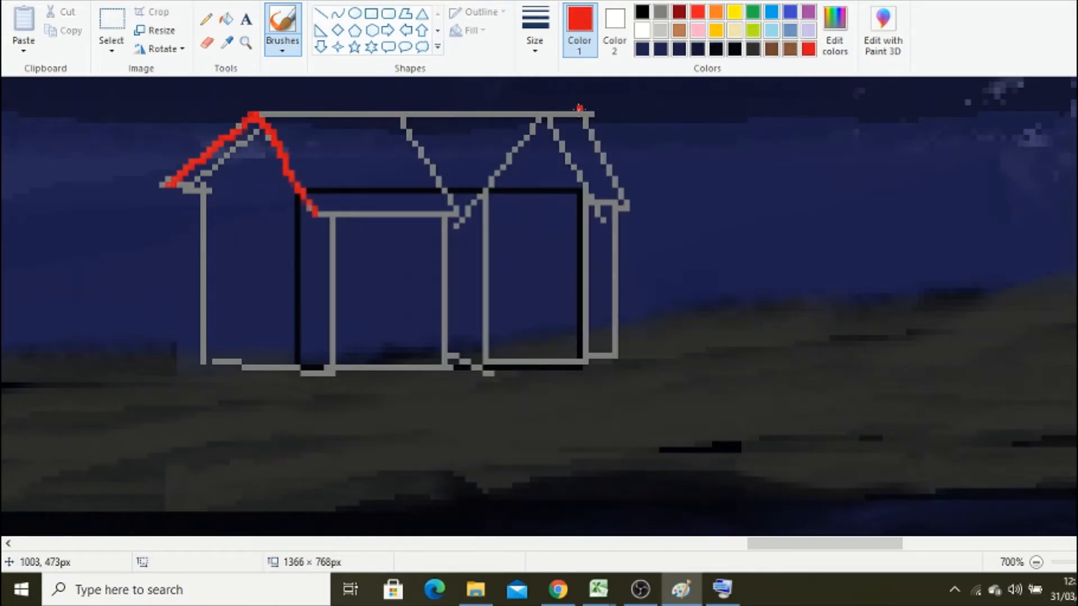
mouse_move(581, 114)
mouse_down()
mouse_move(326, 113)
mouse_move(597, 124)
mouse_move(634, 205)
mouse_up()
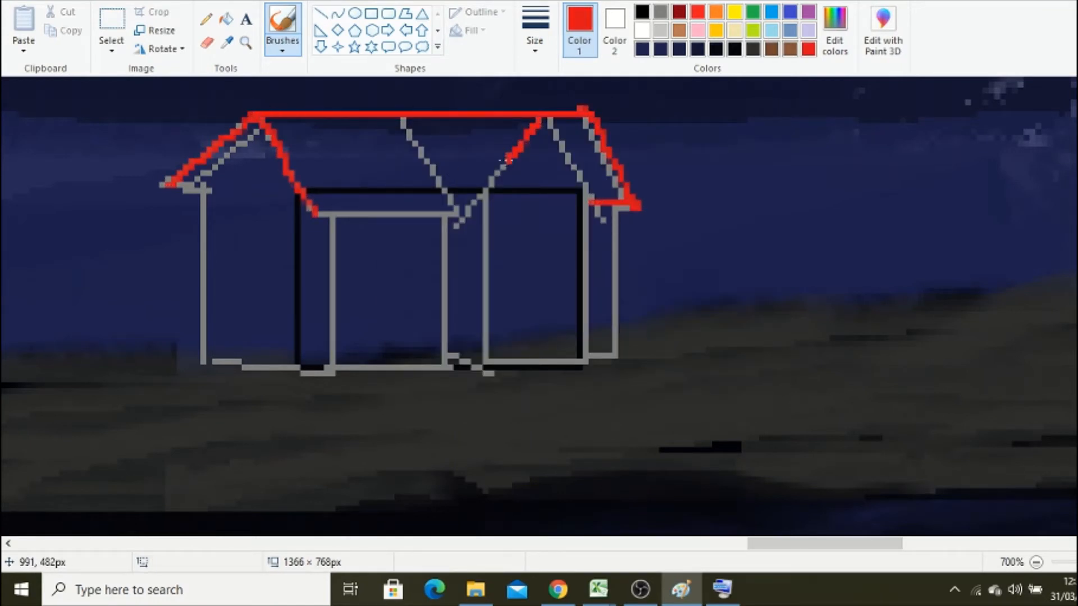
- Paint the right gable's left edge red and fill the triangular roof area between it and the valley
drag(504, 160, 460, 226)
mouse_move(497, 155)
mouse_down()
mouse_move(462, 140)
mouse_move(518, 119)
mouse_move(476, 122)
mouse_move(468, 172)
mouse_up()
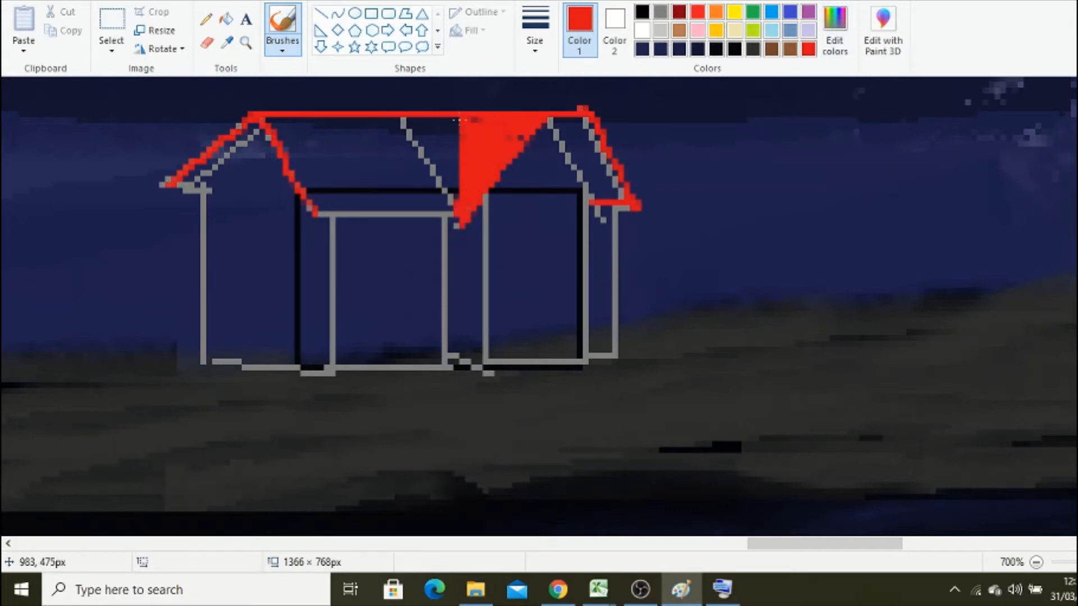
drag(460, 120, 476, 119)
- Mix a darker red and fill the main roof slope between the left gable and the valley
click(833, 49)
click(749, 241)
click(418, 385)
mouse_move(262, 120)
mouse_down()
mouse_move(365, 208)
mouse_move(257, 122)
mouse_move(426, 216)
mouse_move(393, 169)
mouse_move(303, 131)
mouse_move(317, 130)
mouse_move(316, 218)
mouse_up()
- Add black under the left gable's roof edge and paint both of its bargeboards in thick light grey
click(642, 12)
mouse_move(255, 133)
mouse_down()
mouse_move(185, 180)
mouse_move(211, 171)
mouse_up()
click(660, 30)
mouse_move(249, 128)
mouse_down()
mouse_move(236, 147)
mouse_move(258, 138)
mouse_move(311, 230)
mouse_up()
drag(153, 200, 159, 195)
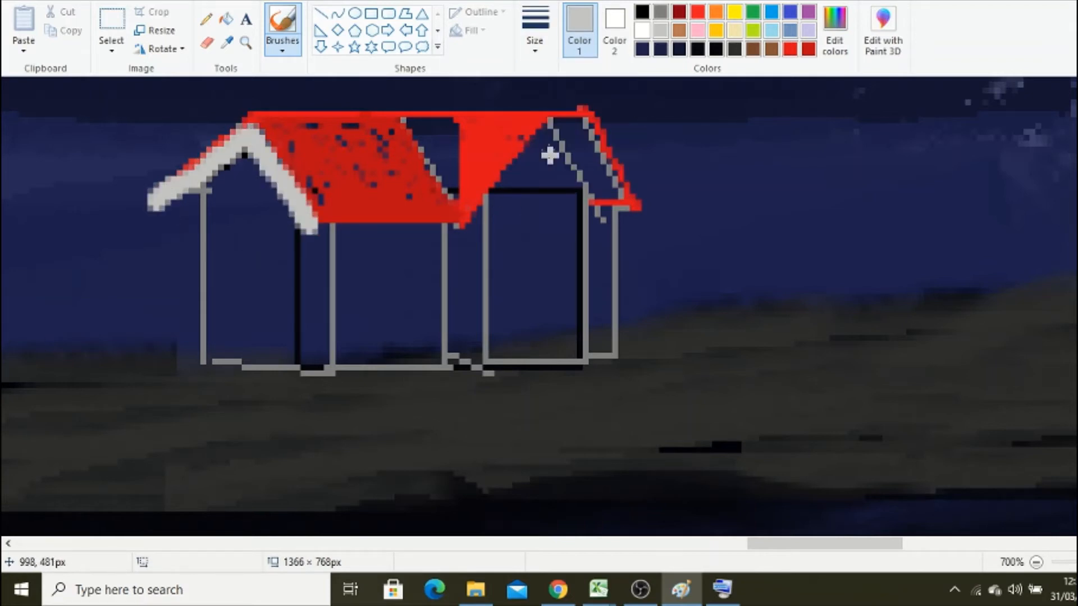
- Mix a darker grey and paint the bargeboards of the right gable with it
click(832, 52)
click(748, 208)
click(420, 386)
mouse_move(545, 127)
mouse_down()
mouse_move(526, 158)
mouse_move(562, 159)
mouse_move(598, 221)
mouse_move(584, 129)
mouse_move(637, 205)
mouse_up()
- Sample the main roof's red for the far right slope and mix darker reds to fill and shade the roof valley
click(227, 43)
click(387, 191)
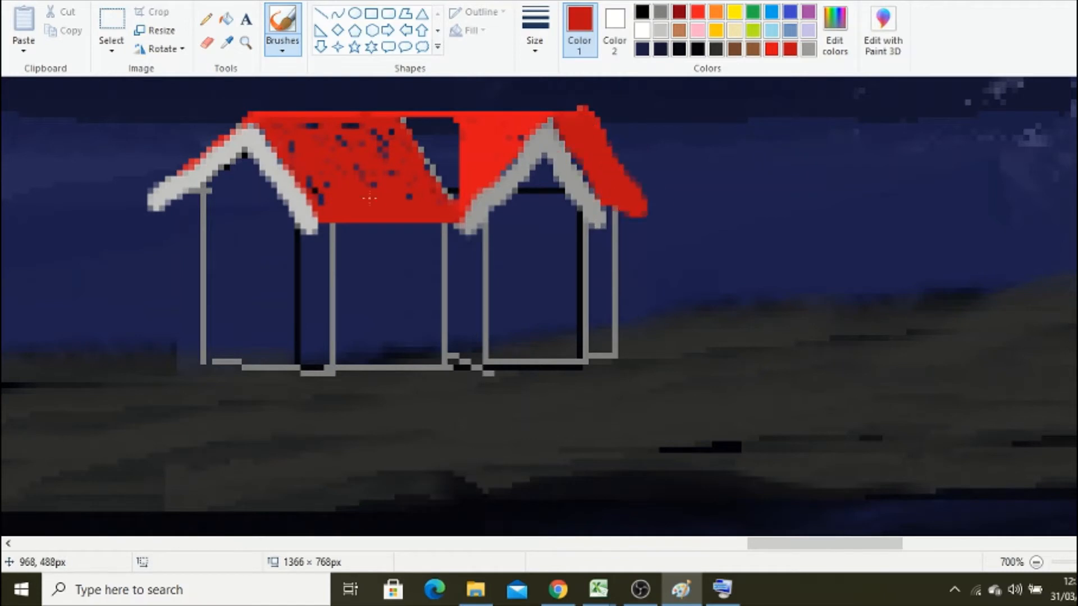
click(835, 45)
click(421, 387)
mouse_move(407, 120)
mouse_down()
mouse_move(409, 141)
mouse_move(437, 153)
mouse_move(456, 126)
mouse_up()
click(835, 45)
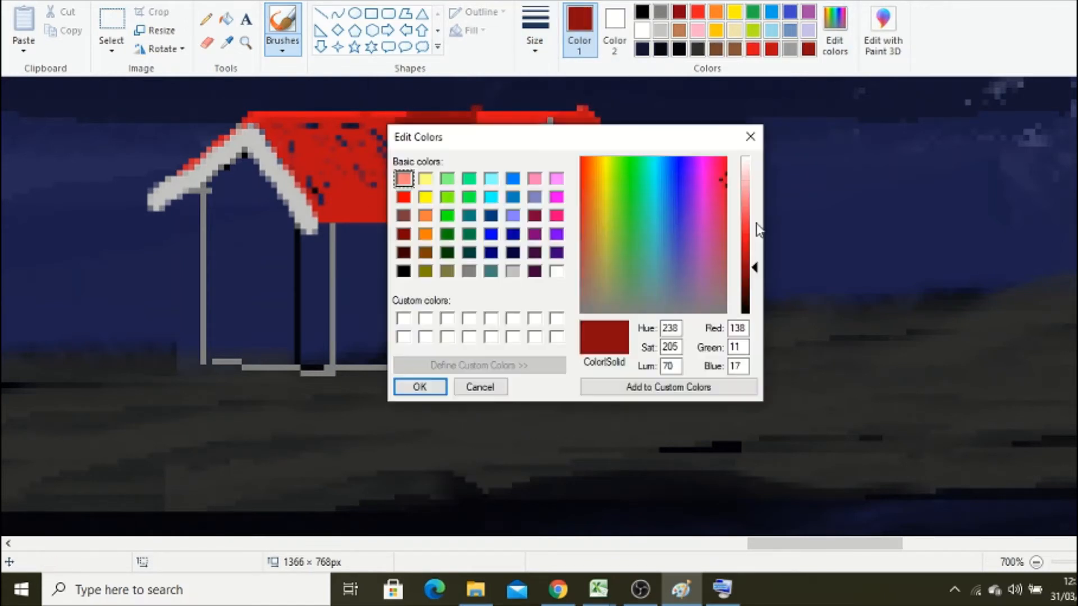
key(Return)
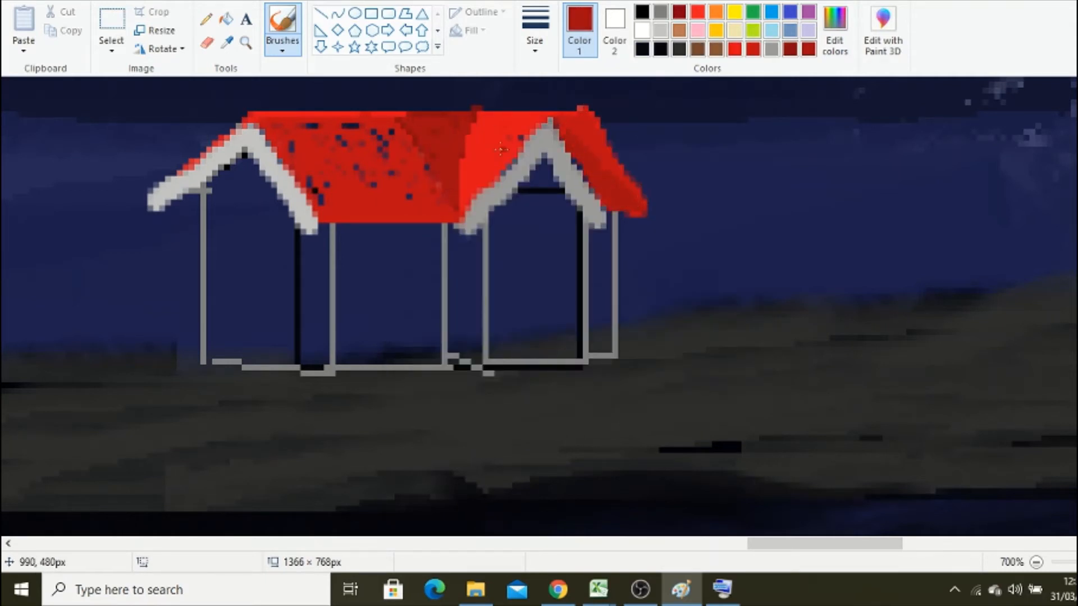
- Touch up the ridge in the palette red, mix a lighter red and highlight the ridge with it
click(698, 12)
drag(322, 116, 487, 116)
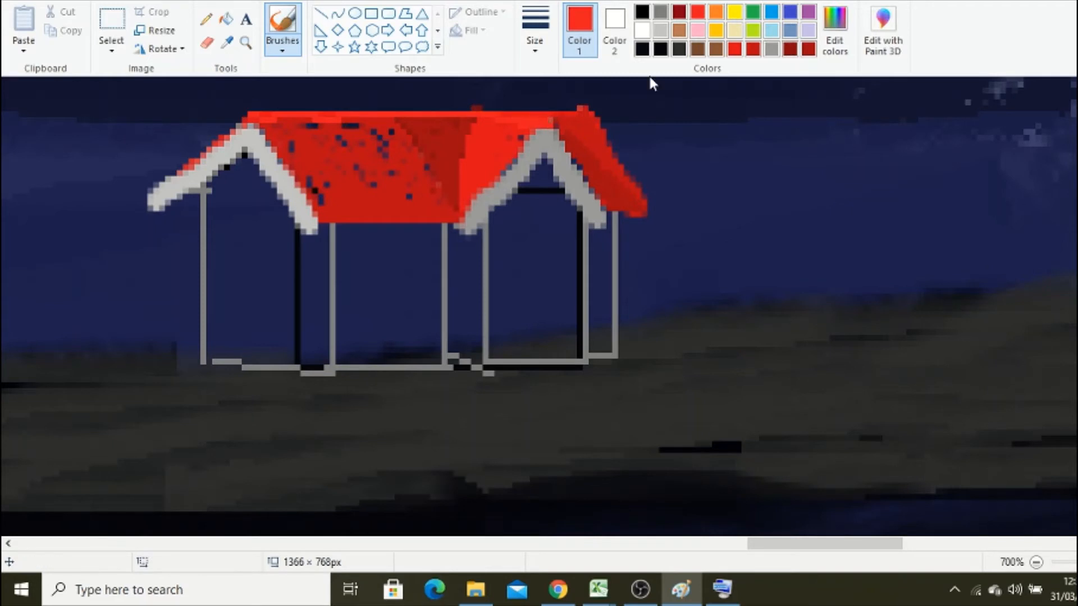
click(834, 31)
drag(752, 232, 753, 209)
click(414, 386)
drag(251, 114, 434, 114)
drag(544, 126, 439, 109)
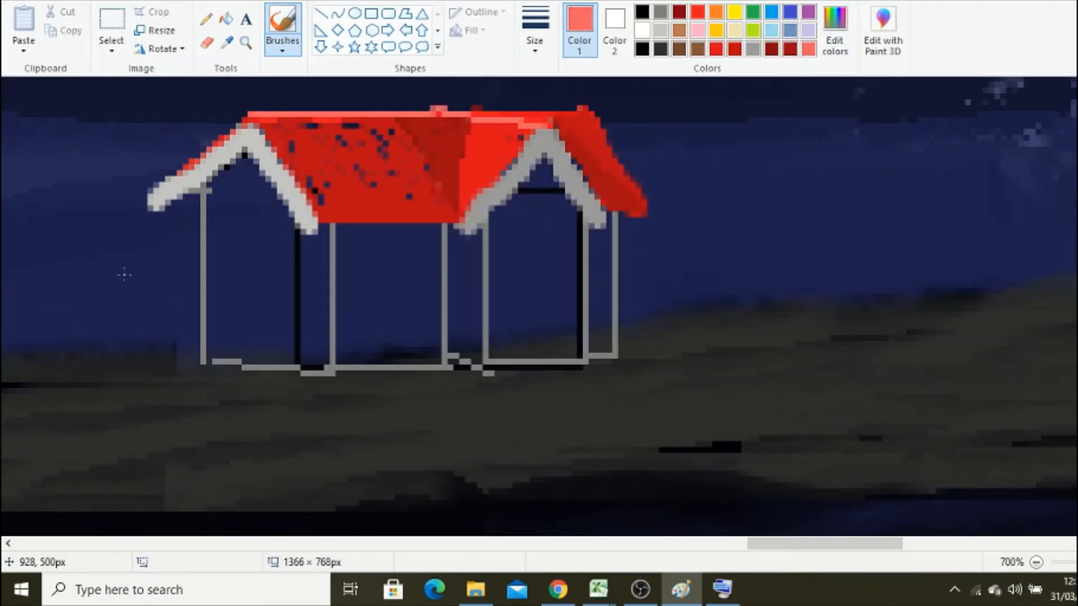
- Extend the light red highlight to the ridge's right end and down the left edges of both gables
drag(583, 108, 508, 114)
drag(241, 114, 151, 195)
drag(534, 130, 465, 208)
- Mix a lighter brown from the custom brown and fill the wall under the left gable
click(697, 49)
click(834, 31)
drag(755, 249, 755, 240)
click(417, 386)
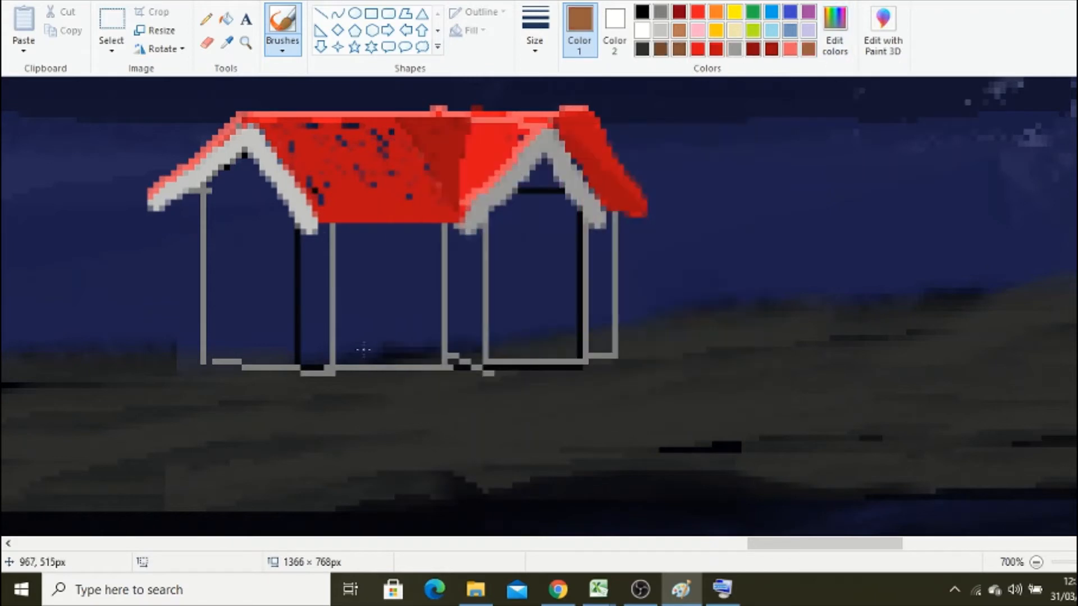
mouse_move(215, 191)
mouse_down()
mouse_move(209, 203)
mouse_move(318, 365)
mouse_move(219, 185)
mouse_move(196, 213)
mouse_move(192, 358)
mouse_move(258, 312)
mouse_move(257, 341)
mouse_up()
- Paint a black shadow under the left gable's left eave and shade the wall below its peak in a mixed darker brown
click(641, 12)
click(534, 35)
click(533, 92)
drag(242, 157, 183, 202)
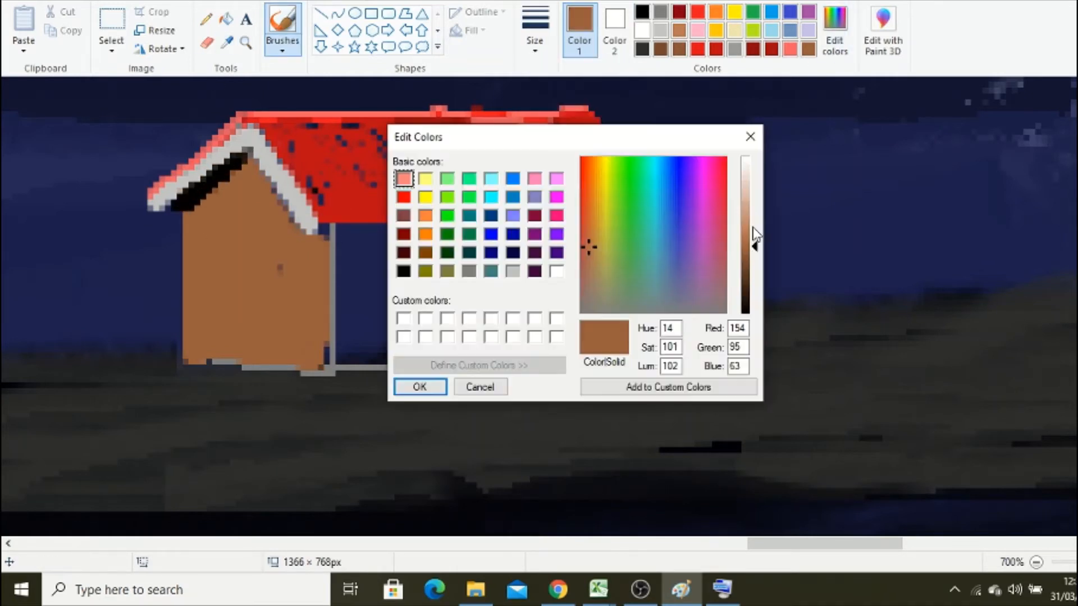
click(416, 385)
mouse_move(250, 163)
mouse_down()
mouse_move(202, 205)
mouse_move(209, 192)
mouse_up()
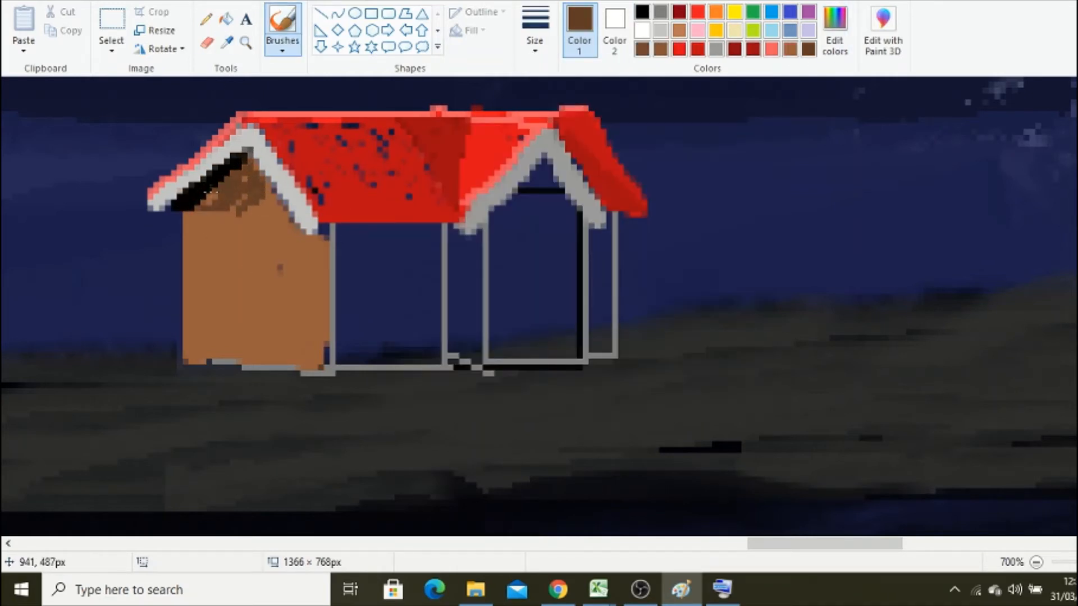
- Draw a grey window frame about 8 × 12 px with crossing bars on the left gable wall
click(371, 13)
drag(229, 246, 273, 313)
click(641, 12)
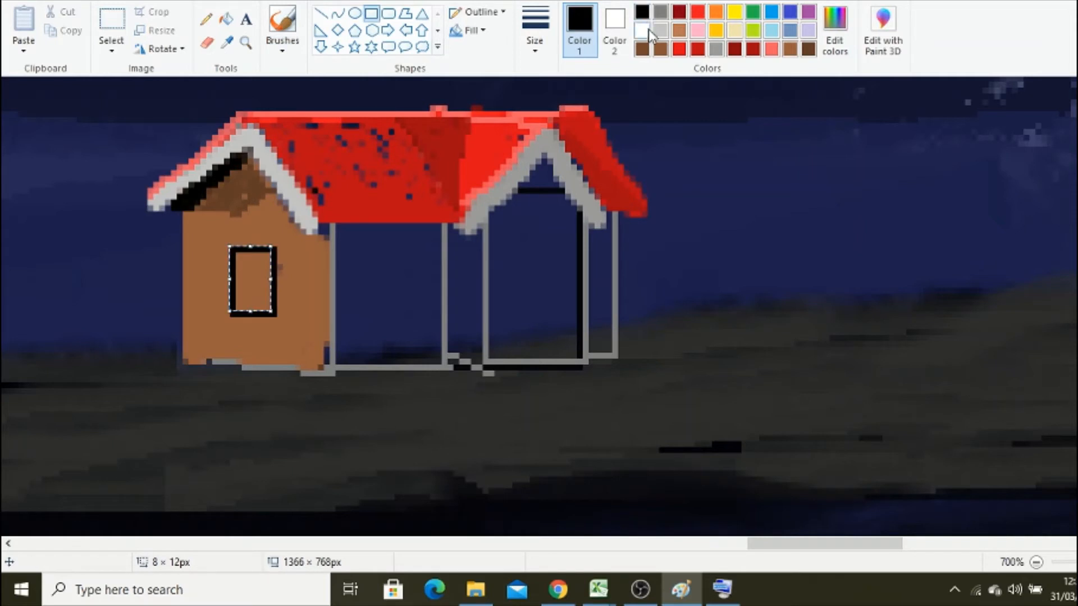
click(660, 12)
click(321, 13)
drag(252, 245, 253, 310)
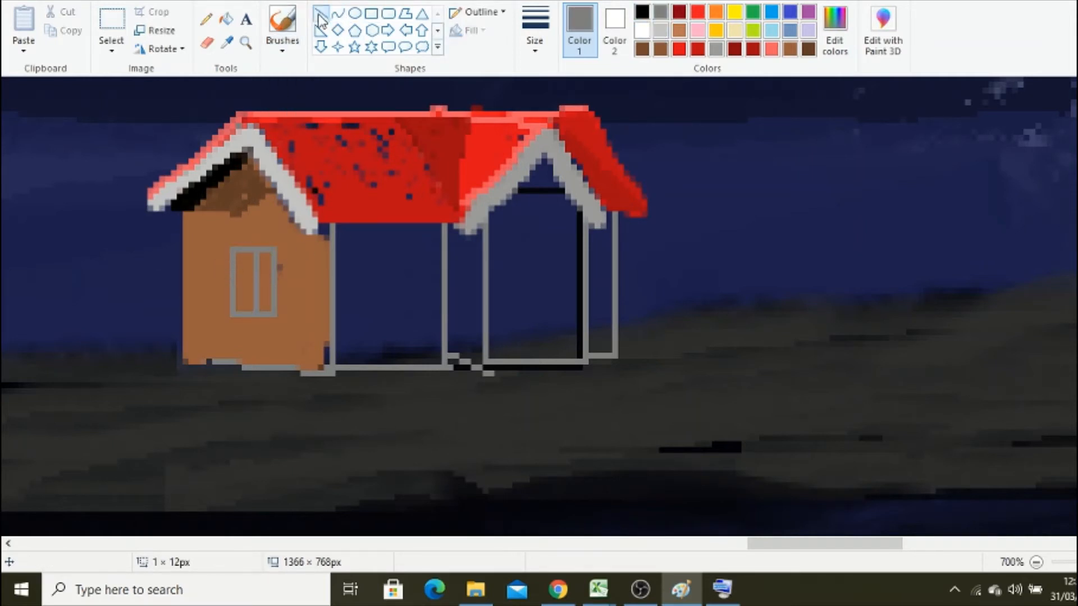
drag(230, 279, 271, 276)
- Fill the window panes with light grey
click(226, 19)
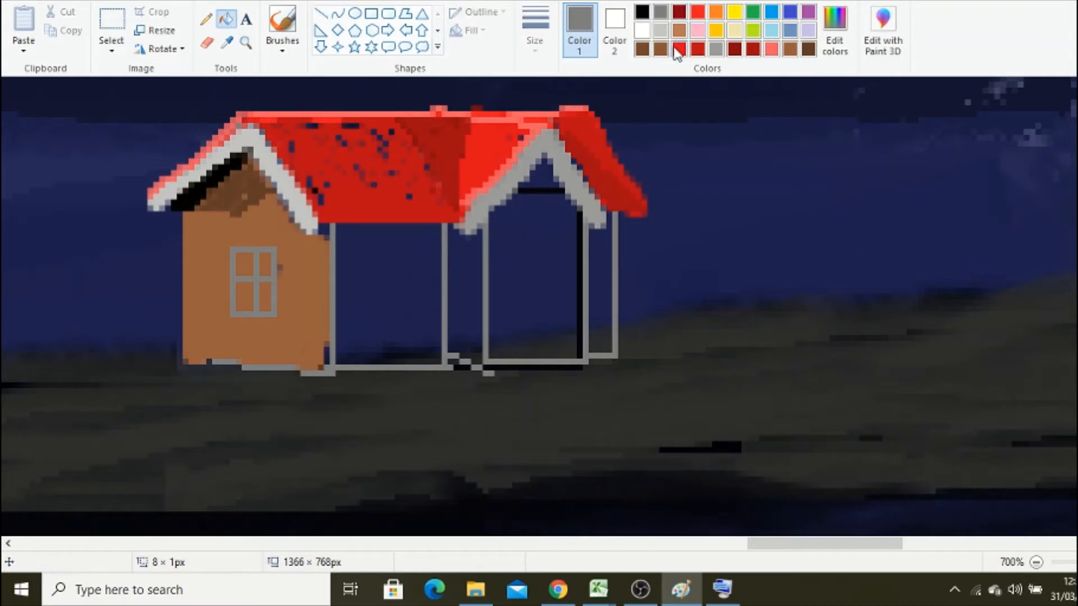
click(661, 30)
click(244, 262)
click(244, 297)
- Draw thin black wavy plank lines across the left gable wall around the window with the Pencil
click(206, 19)
click(534, 33)
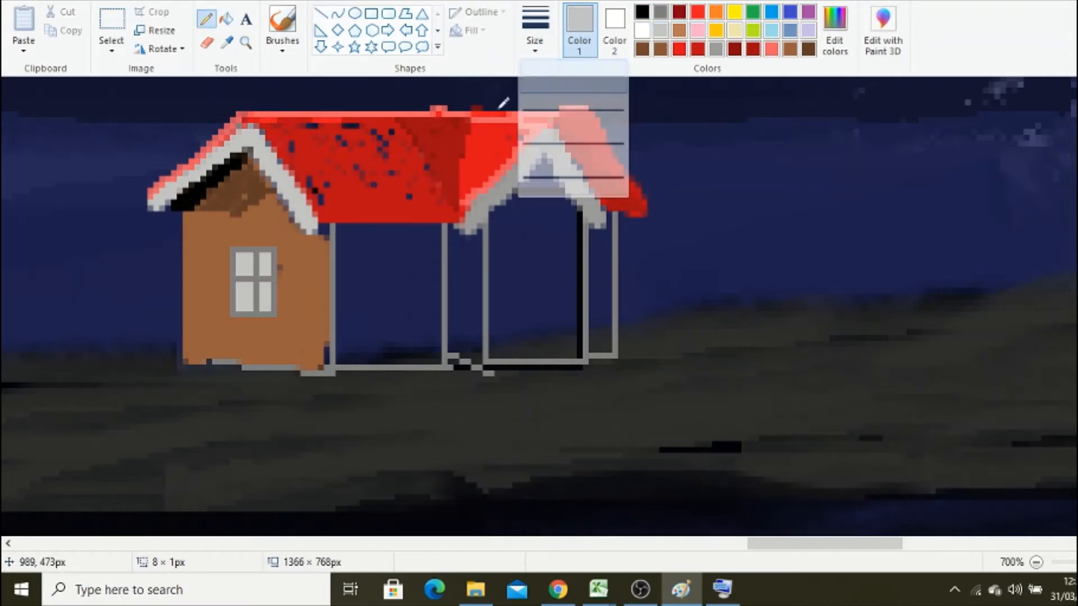
click(573, 90)
click(641, 11)
drag(183, 342, 329, 355)
drag(183, 320, 335, 331)
drag(332, 314, 278, 308)
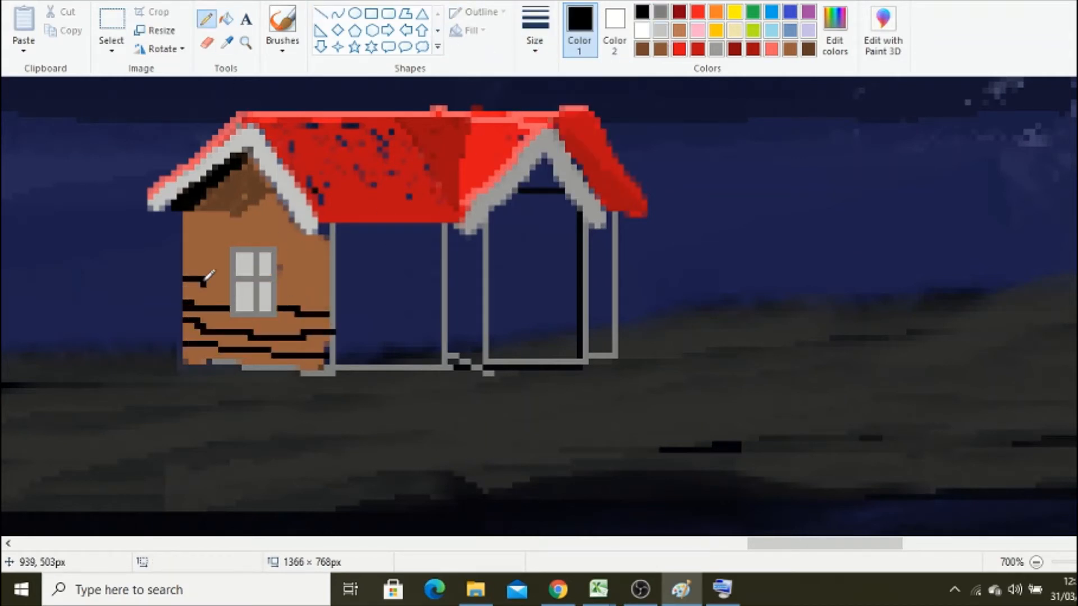
drag(205, 280, 223, 285)
drag(279, 290, 328, 290)
drag(333, 266, 190, 261)
mouse_move(180, 238)
mouse_down()
mouse_move(322, 243)
mouse_move(191, 220)
mouse_up()
- Sample the wall's brown, mix a darker shade and paint the middle wall section and the right gable's wall
click(226, 44)
click(303, 252)
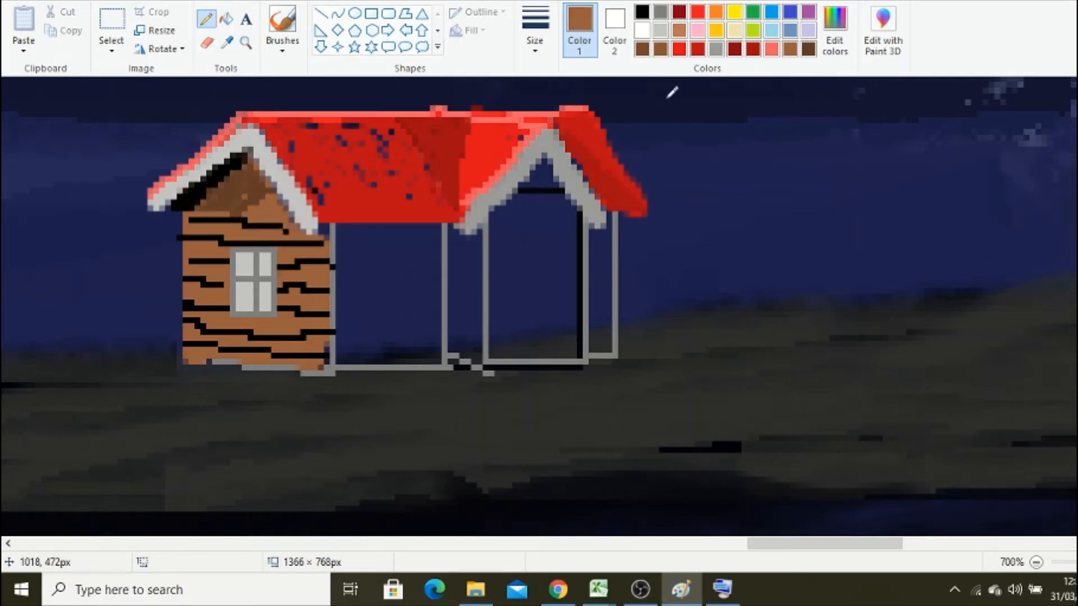
click(835, 33)
click(416, 385)
click(282, 26)
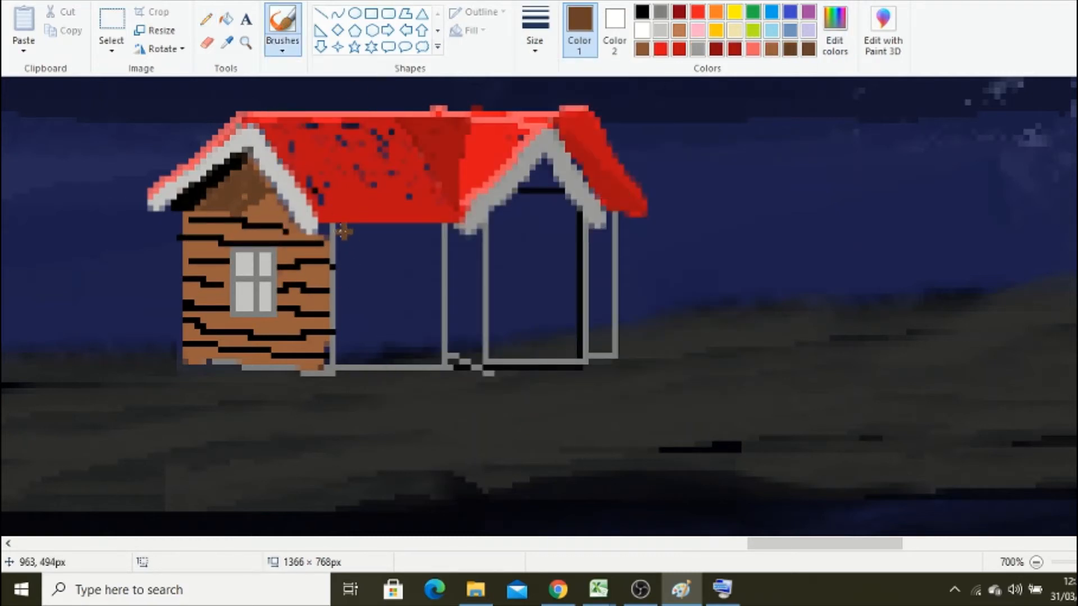
mouse_move(344, 231)
mouse_down()
mouse_move(340, 282)
mouse_move(356, 329)
mouse_move(403, 286)
mouse_move(398, 258)
mouse_up()
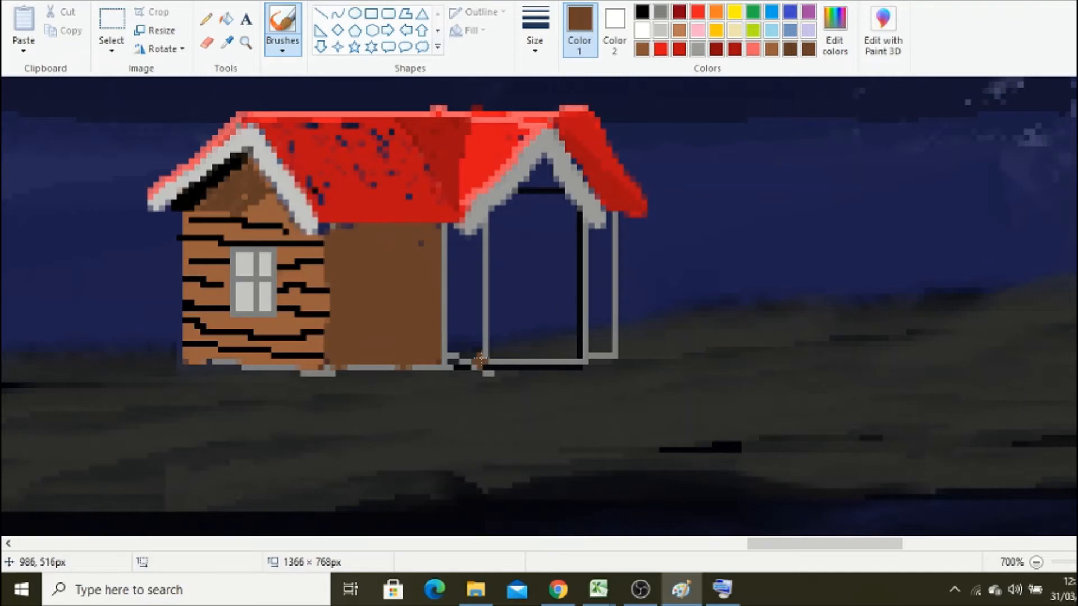
mouse_move(480, 359)
mouse_down()
mouse_move(508, 227)
mouse_move(597, 239)
mouse_up()
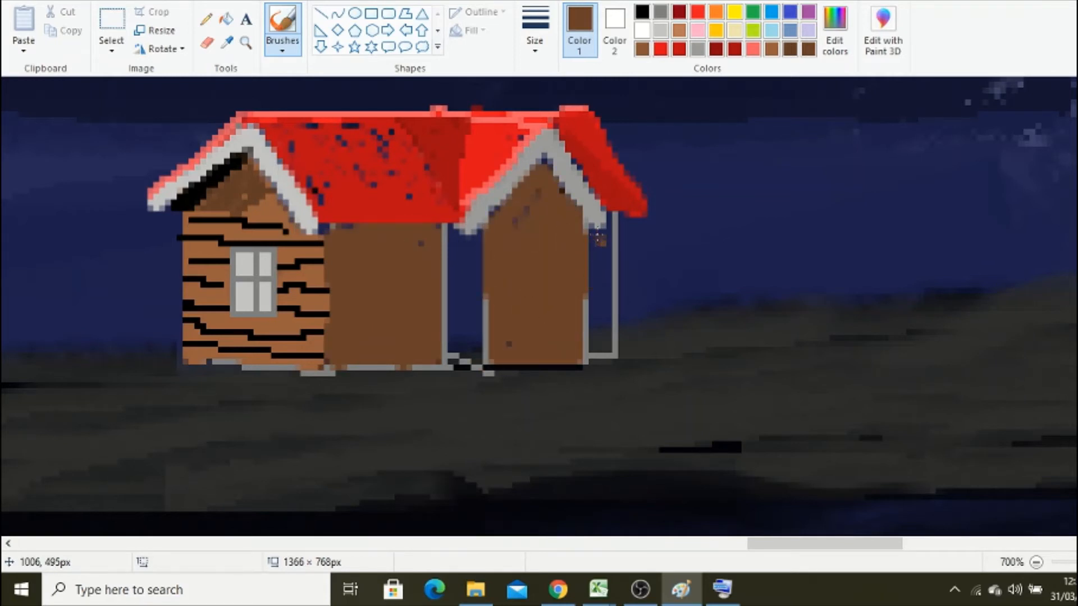
- Finish the right gable's wall base, mix a medium brown (145, 89, 60) and paint the strip between the middle wall and right gable
drag(582, 346, 496, 362)
click(226, 43)
click(297, 253)
click(834, 34)
drag(755, 260, 754, 250)
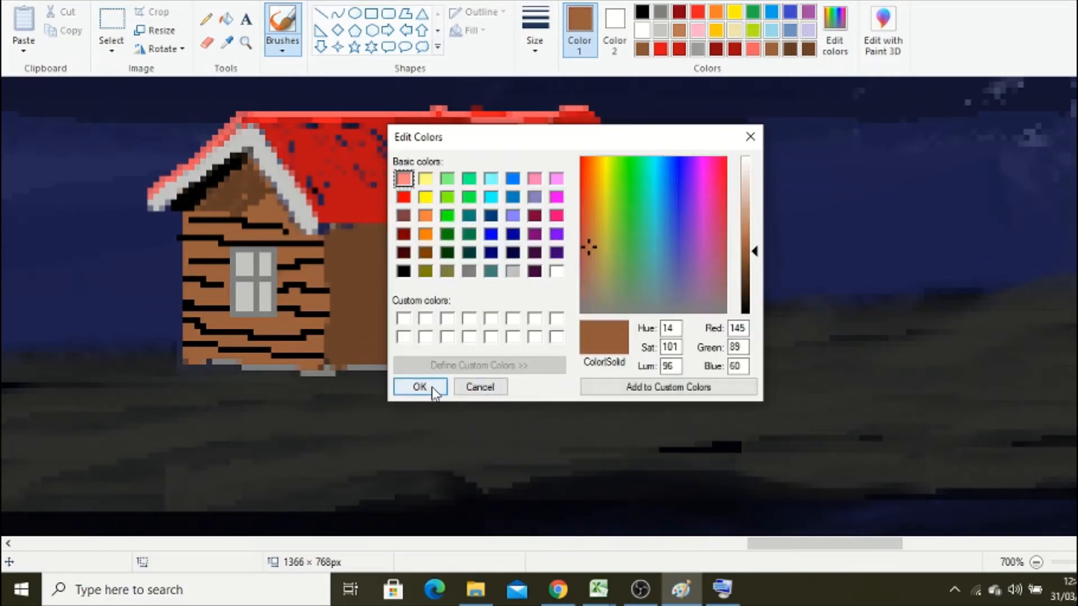
click(434, 390)
mouse_move(451, 226)
mouse_down()
mouse_move(468, 355)
mouse_move(487, 300)
mouse_up()
- Sample the right gable wall's brown, mix a darker shade and paint the narrow side wall at the house's right end
click(227, 43)
click(522, 253)
click(835, 34)
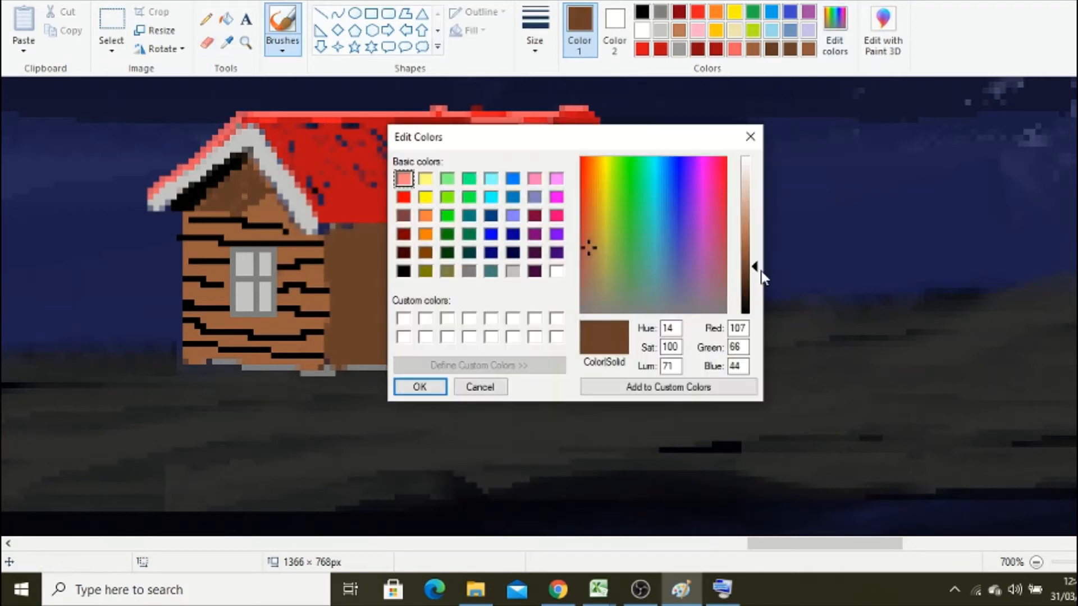
drag(756, 268, 757, 279)
click(419, 386)
mouse_move(596, 237)
mouse_down()
mouse_move(596, 260)
mouse_move(610, 241)
mouse_up()
- Sample the left gable trim's light grey and paint a trim line along the lower edge of the middle roof
click(528, 52)
click(553, 82)
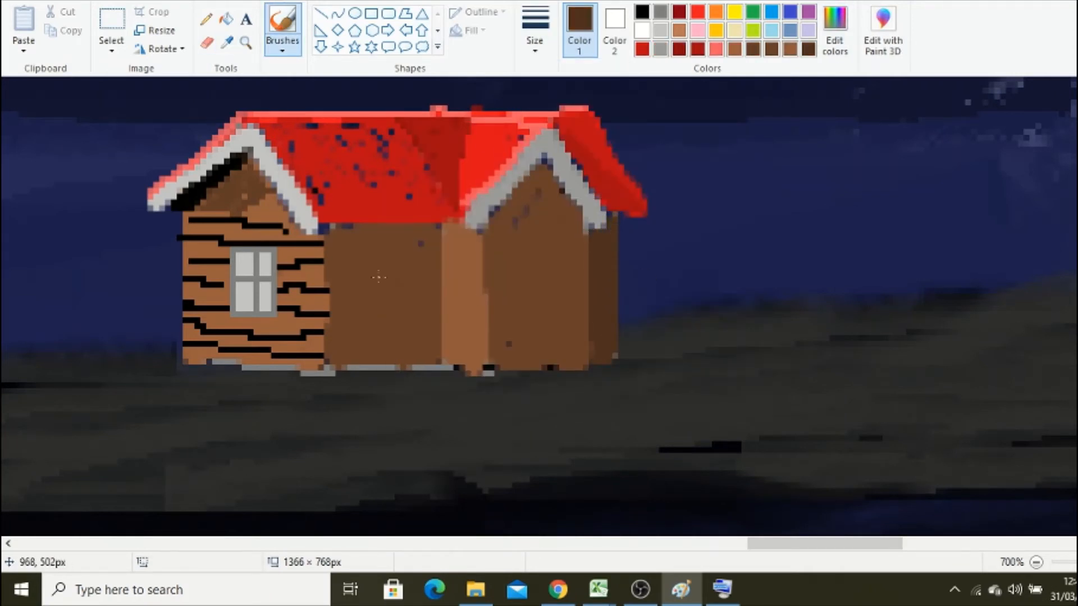
click(227, 43)
click(266, 154)
click(283, 25)
drag(471, 228, 315, 229)
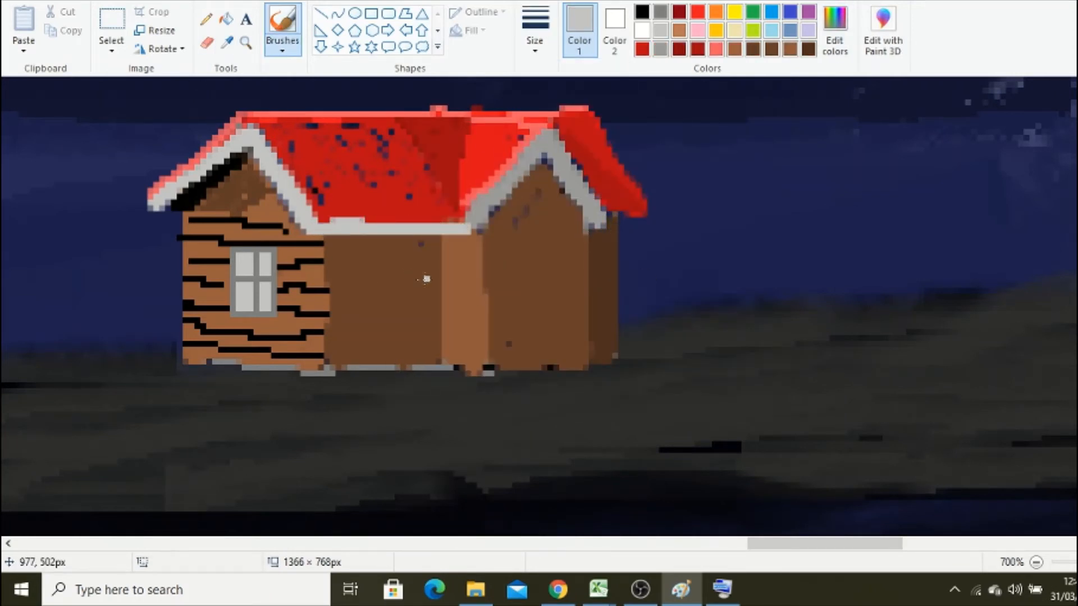
- Tidy the right gable wall's left edge and draw a dark grey door frame about 7 × 17 px on that wall
click(227, 43)
click(486, 292)
click(660, 14)
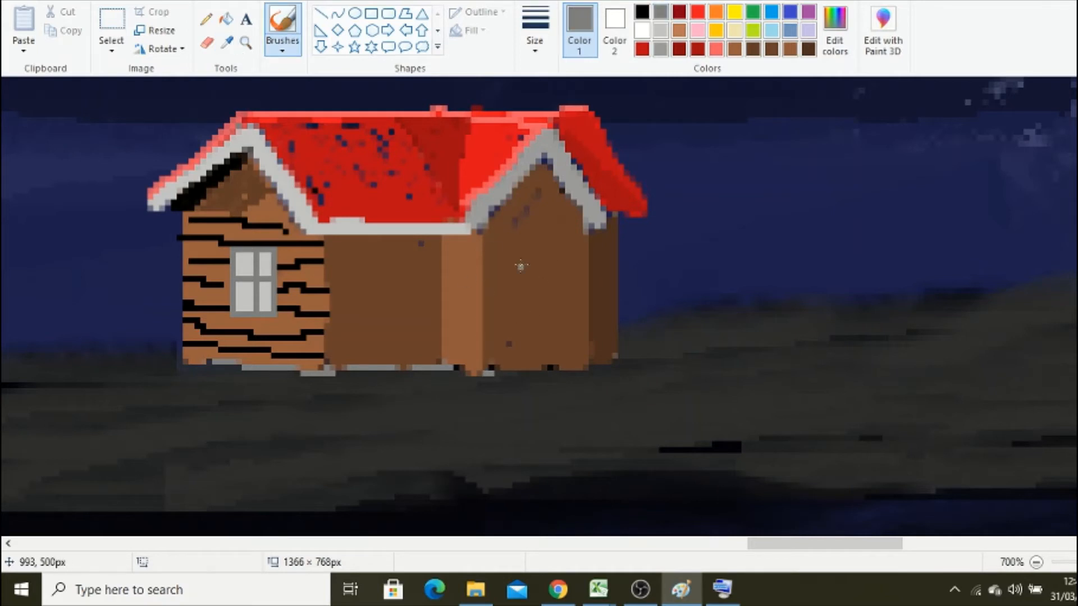
click(371, 13)
drag(523, 270, 574, 372)
key(ctrl+z)
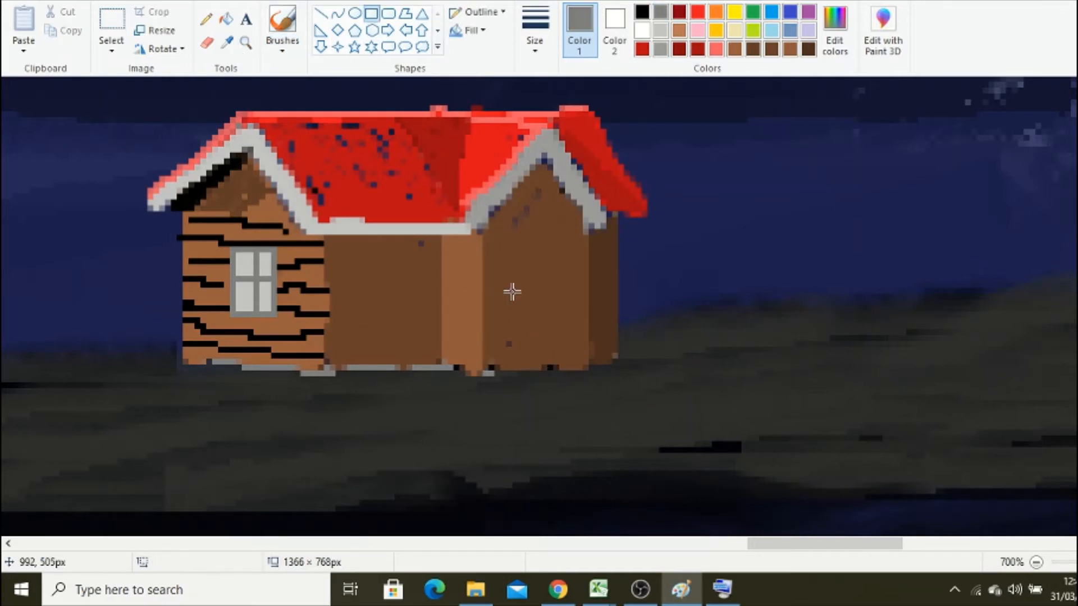
drag(513, 276, 548, 332)
click(835, 31)
click(754, 231)
click(436, 391)
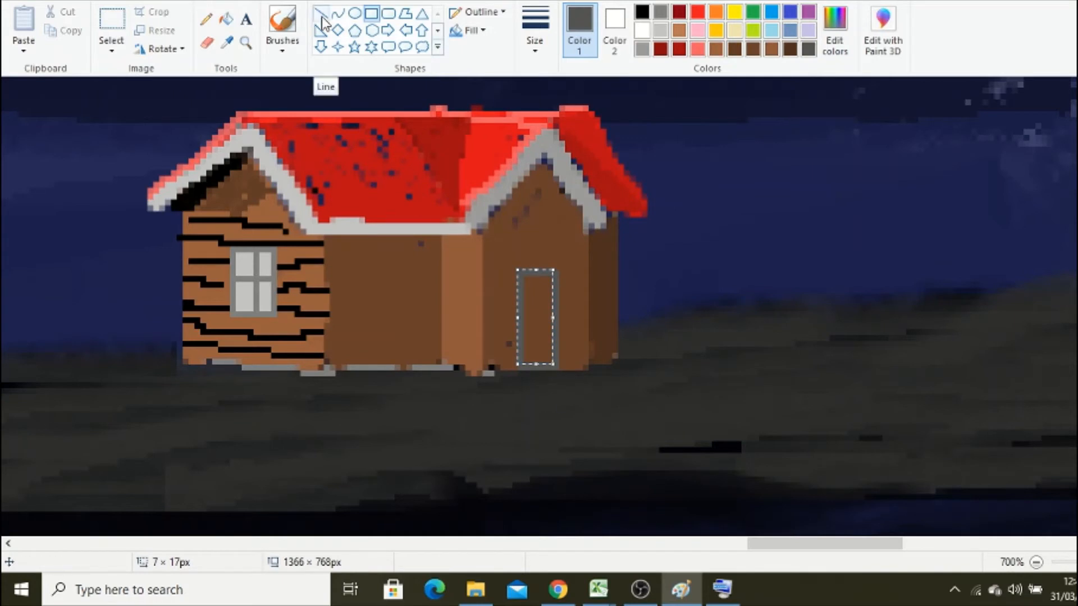
click(558, 223)
- Fill the door inside its frame with brown, then recolour it with a darker brown mixed from that shade
click(226, 19)
click(716, 49)
click(536, 314)
click(837, 40)
click(753, 244)
click(436, 392)
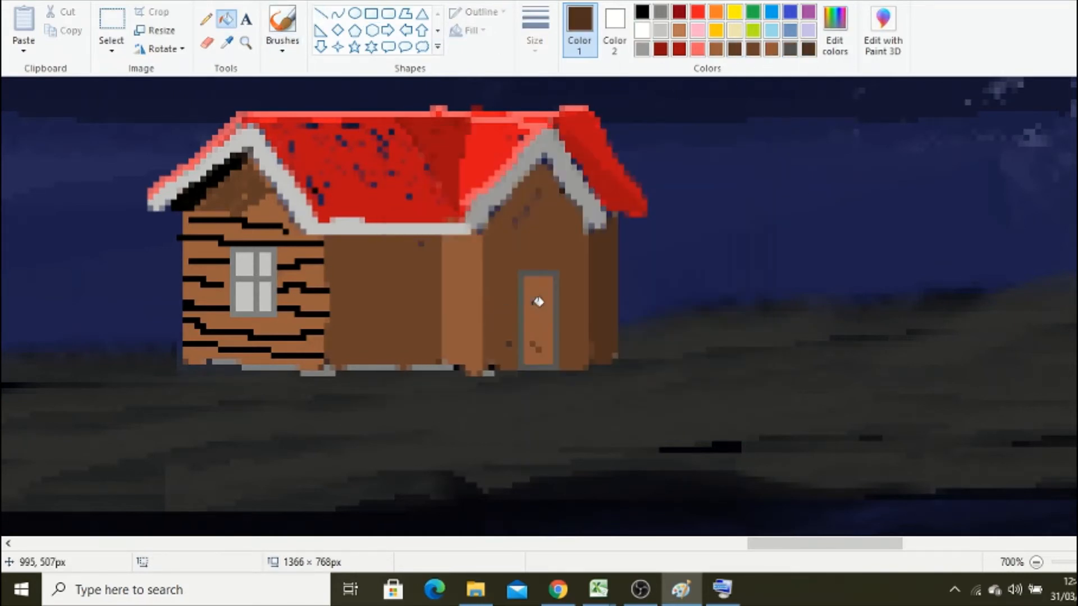
click(538, 302)
- Sample the middle wall's brown and paint over the grey outline along the base of the middle and right walls
click(282, 22)
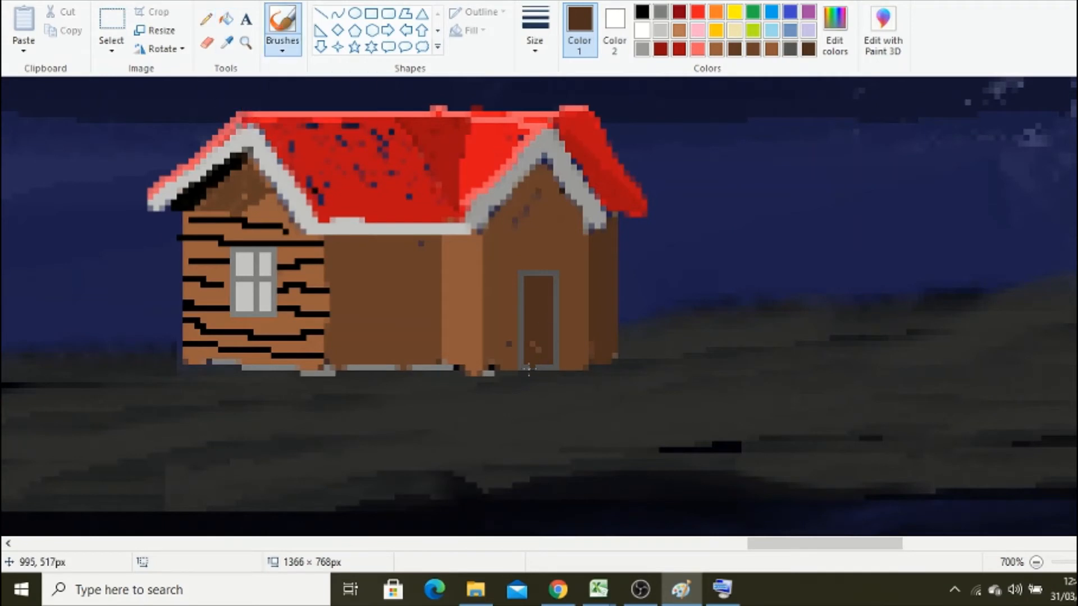
click(228, 46)
click(347, 342)
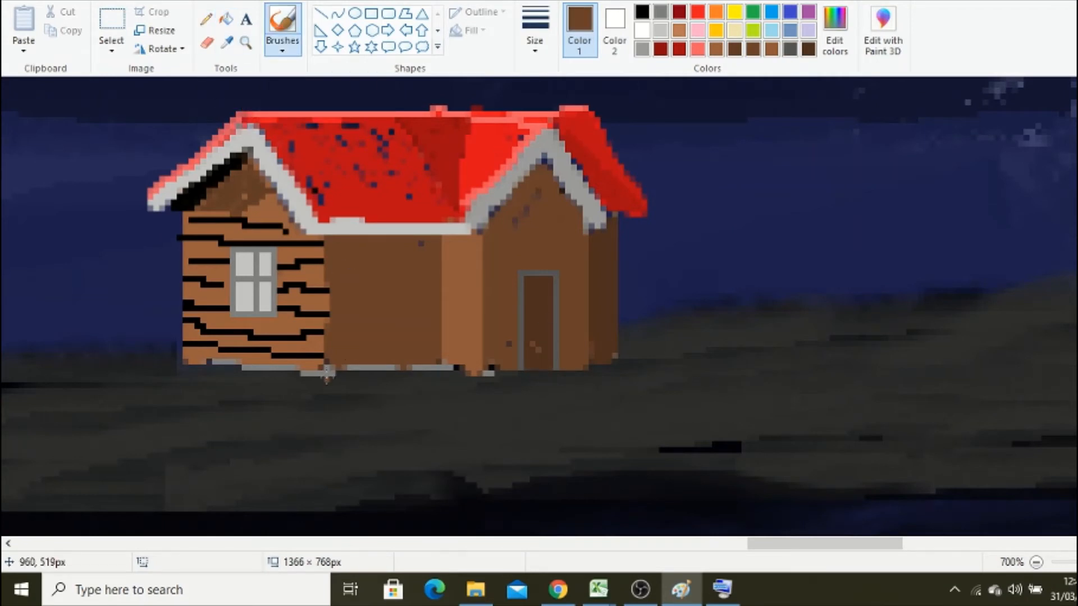
click(439, 367)
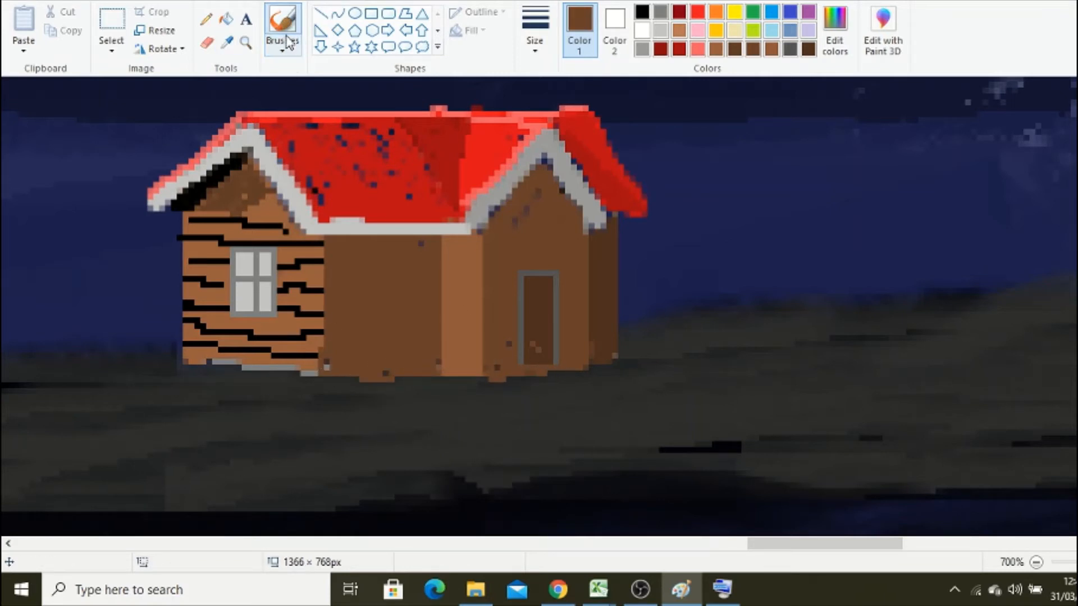
- Draw a grey window frame about 9 px wide with crossing bars in the upper part of the middle wall
click(371, 13)
mouse_move(359, 269)
mouse_down()
mouse_move(375, 317)
mouse_move(411, 320)
mouse_up()
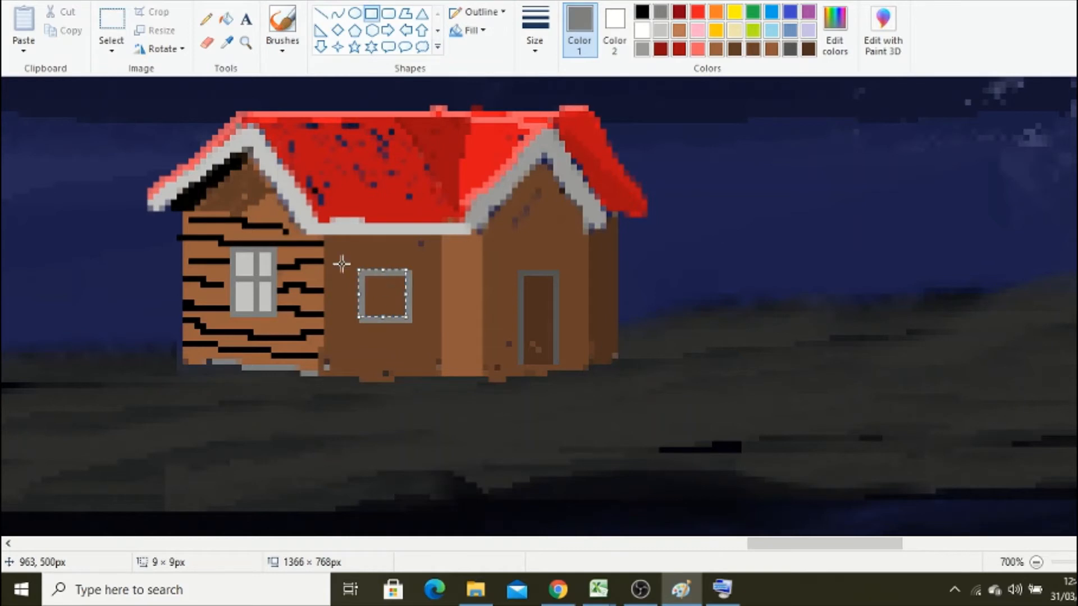
key(Up)
key(Up)
drag(385, 256, 385, 246)
click(354, 490)
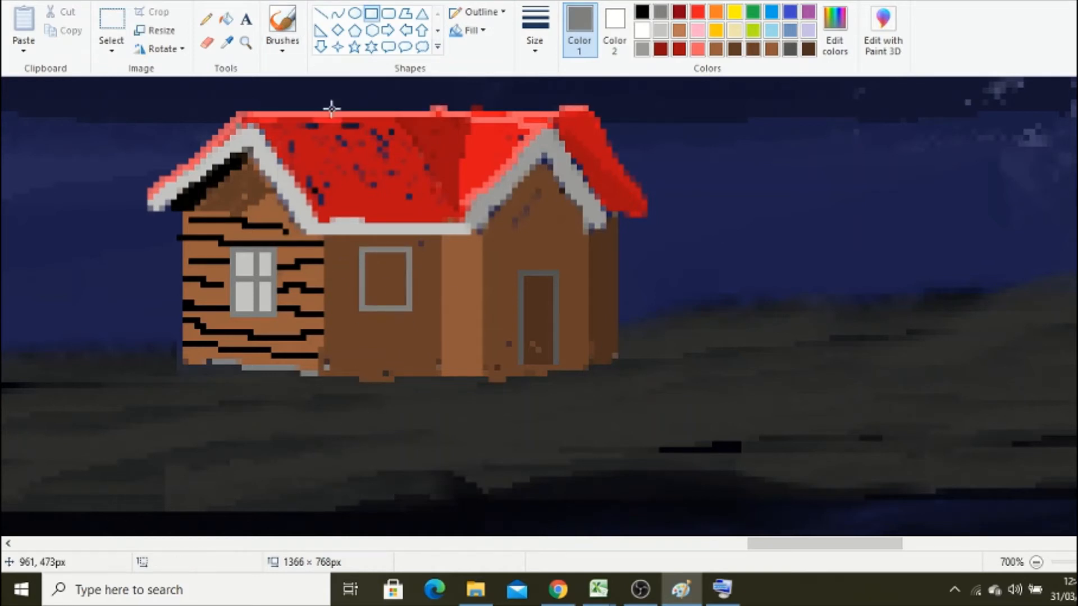
drag(387, 306, 405, 281)
- Mix a dark grey and recolour the middle wall's window frame and bars with it
click(226, 20)
click(834, 31)
click(747, 281)
click(419, 385)
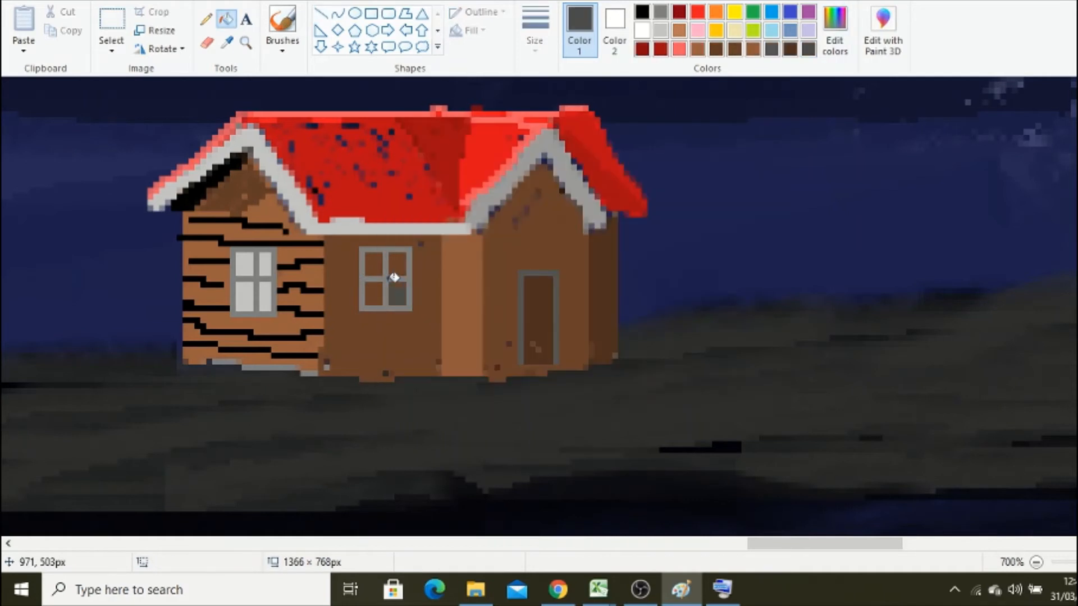
click(385, 279)
- Fill the four panes of the middle wall's window with pale lavender
click(809, 30)
click(400, 263)
click(397, 294)
click(373, 294)
click(374, 264)
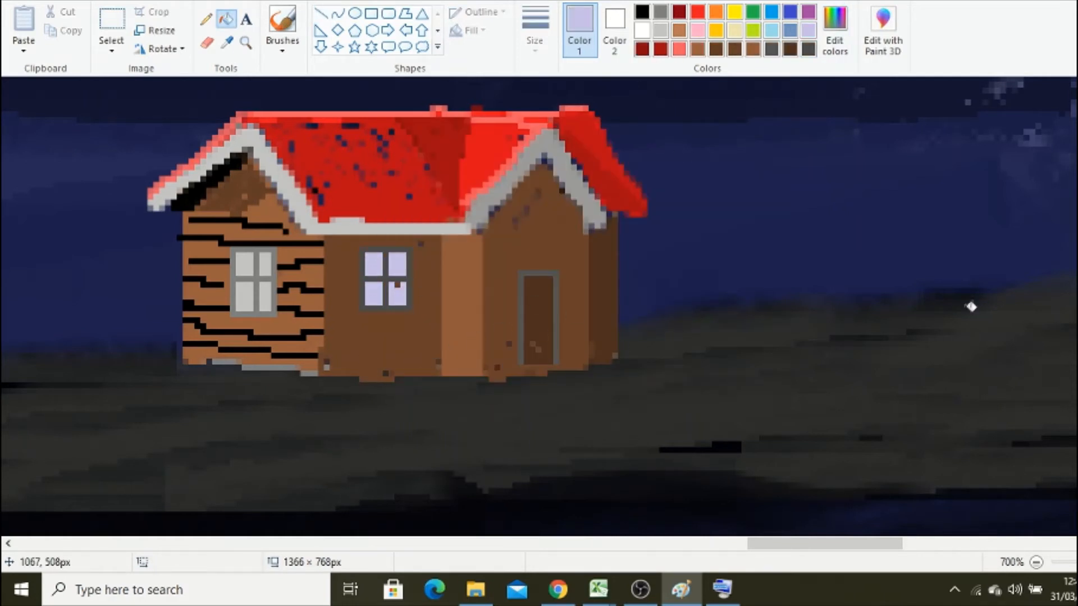
- Draw thin black wavy plank lines with the Pencil across the middle wall, the adjoining strip and the right gable's wall
scroll(971, 307, up, 2)
click(206, 19)
click(535, 33)
click(544, 75)
click(642, 13)
drag(332, 432, 434, 421)
drag(332, 415, 435, 401)
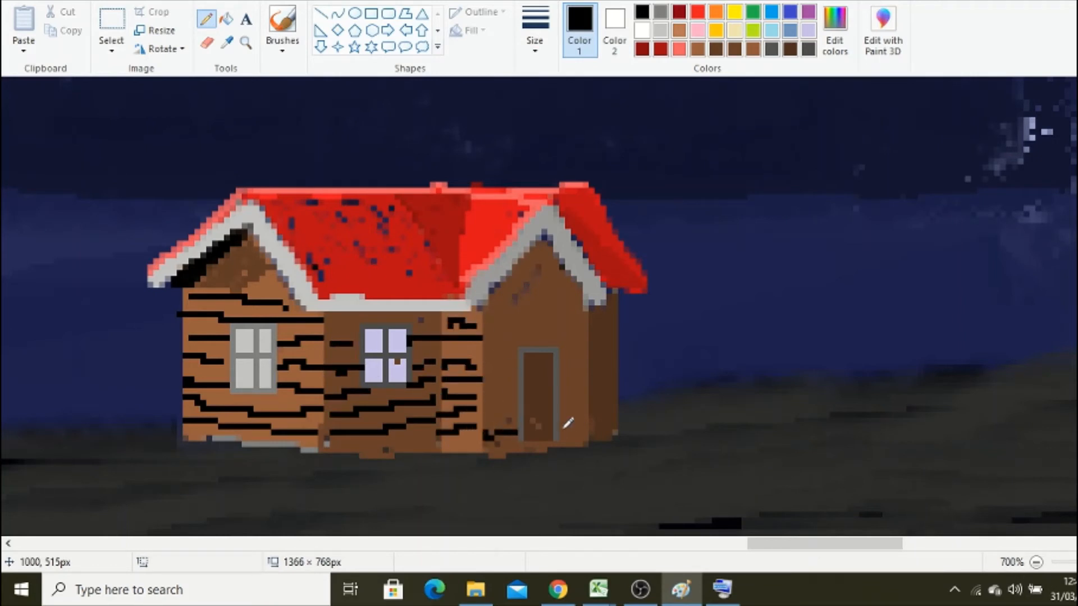
drag(486, 339, 581, 326)
drag(484, 322, 584, 304)
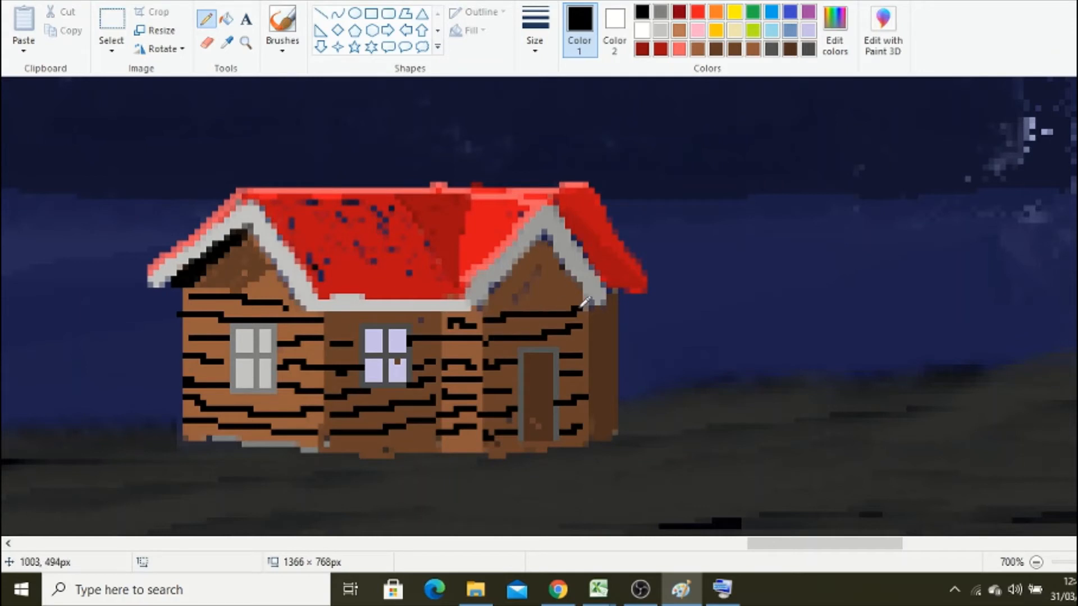
- Draw a black rectangular chimney outline about 6 × 16 px at the left end of the roof ridge
scroll(360, 460, up, 2)
click(371, 13)
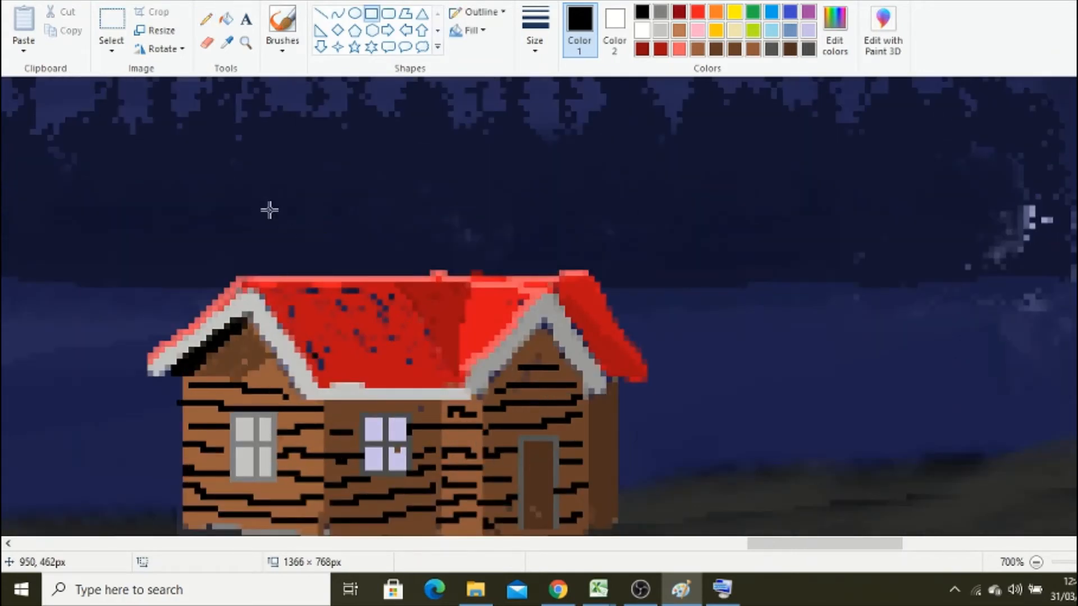
drag(279, 226, 303, 297)
- Paint the chimney's left side light brown and its front darker brown, using colours sampled from the house walls
click(224, 46)
click(308, 399)
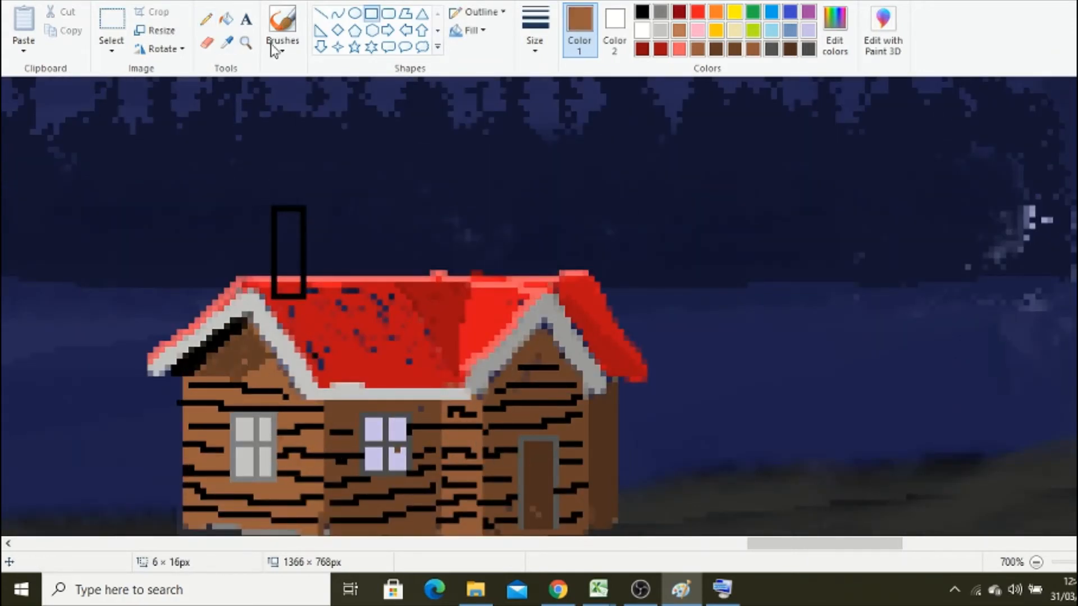
click(276, 47)
click(281, 77)
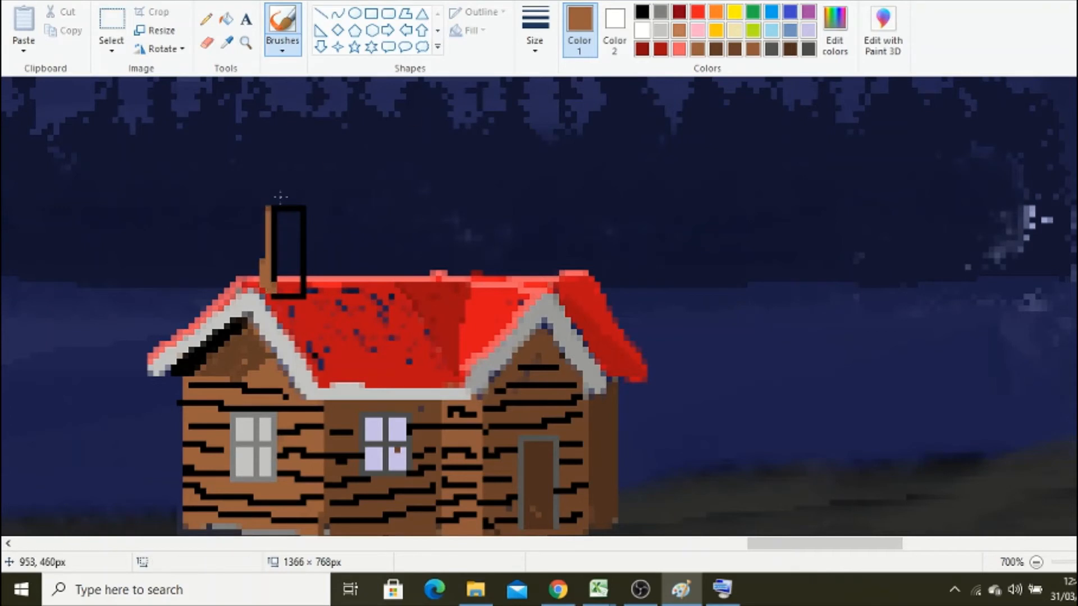
click(227, 44)
click(333, 409)
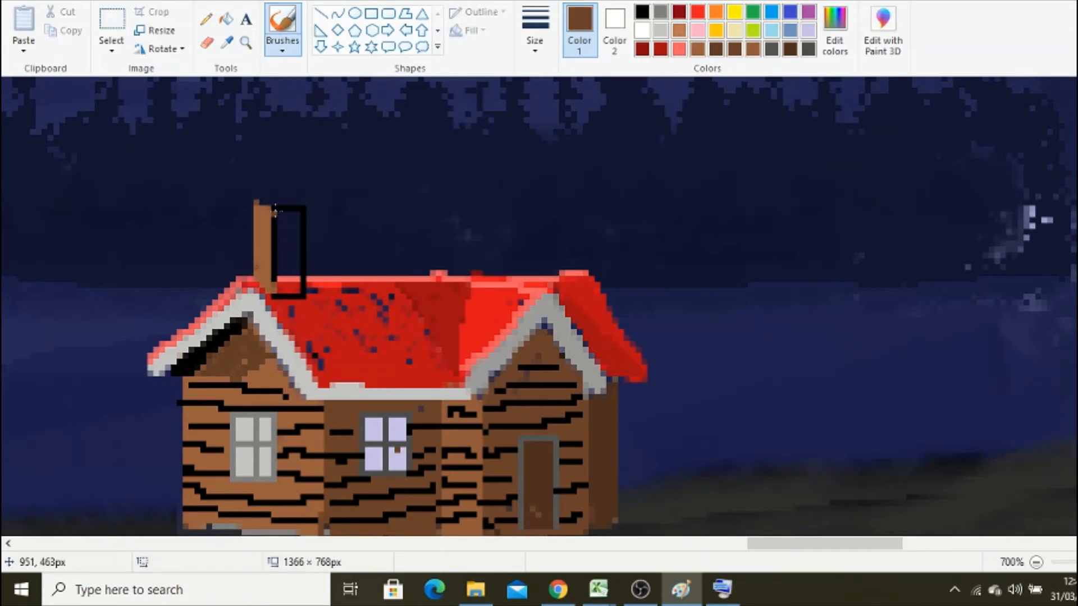
mouse_move(303, 206)
mouse_down()
mouse_move(276, 211)
mouse_move(285, 240)
mouse_up()
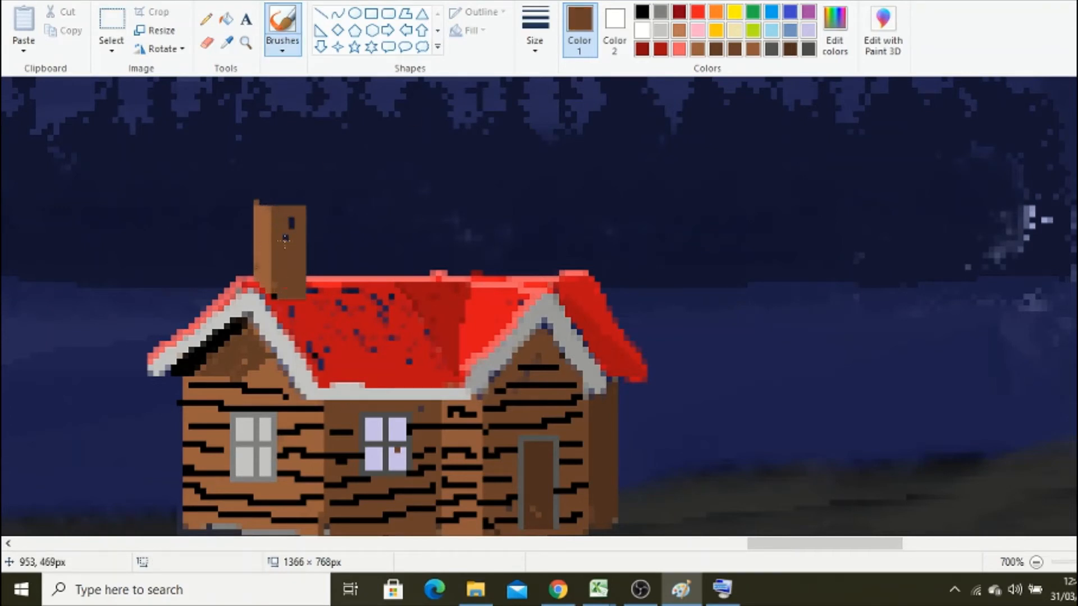
- Paint a grey rim on top of the chimney and a tall wavy column of light grey smoke rising from it
click(660, 14)
scroll(291, 220, up, 3)
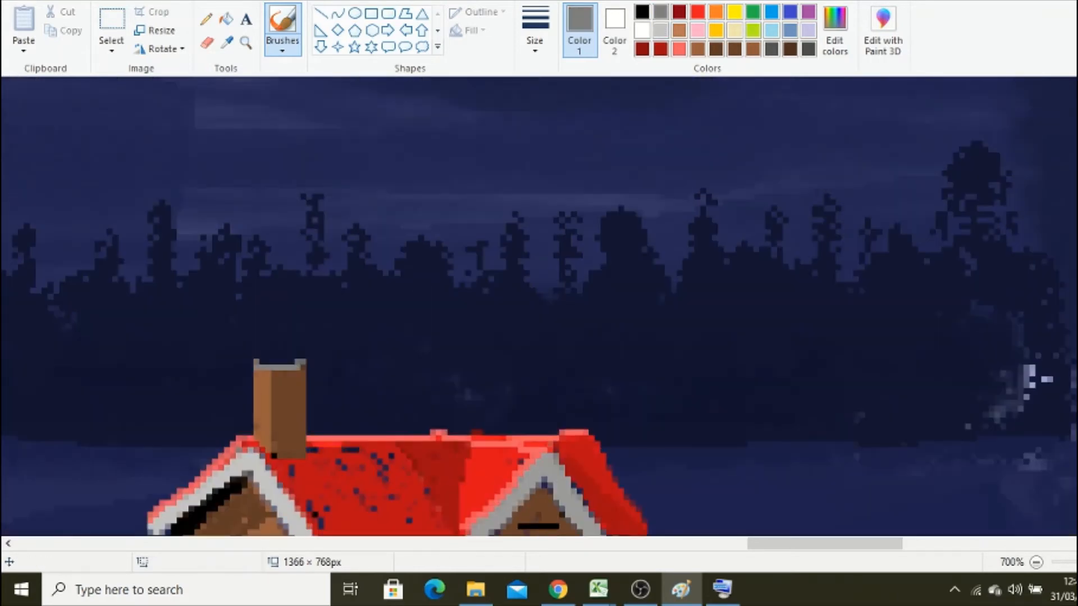
click(535, 31)
click(543, 82)
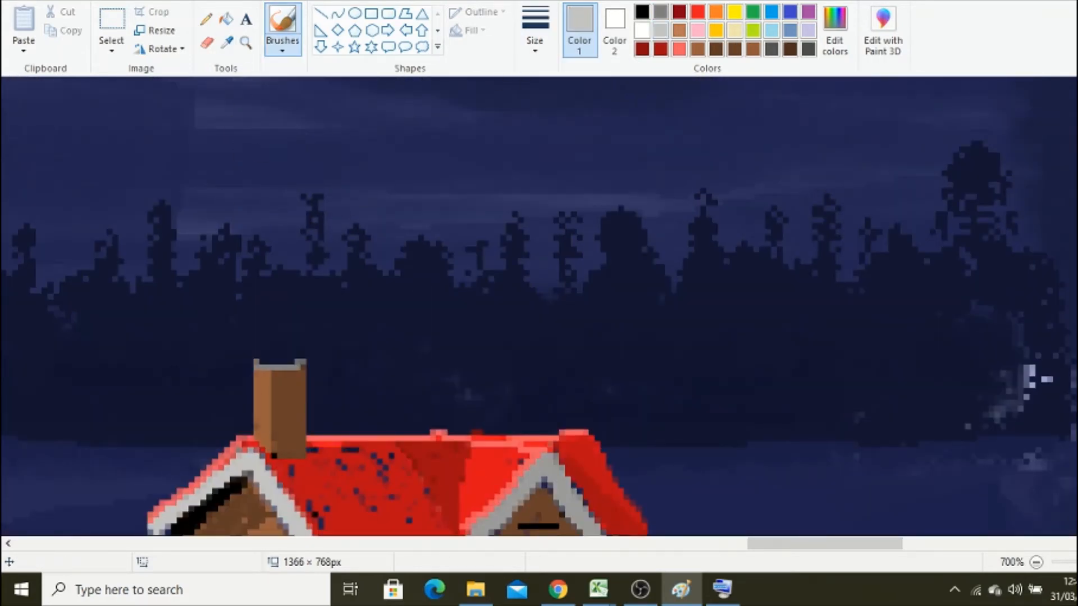
scroll(984, 298, up, 3)
mouse_move(252, 178)
mouse_down()
mouse_move(277, 245)
mouse_move(281, 513)
mouse_up()
- Mix a near-black from the treeline's dark blue and paint a mass of tall dark trees on the right shore with a wide brush
click(1036, 562)
click(1036, 563)
click(1036, 562)
click(1036, 563)
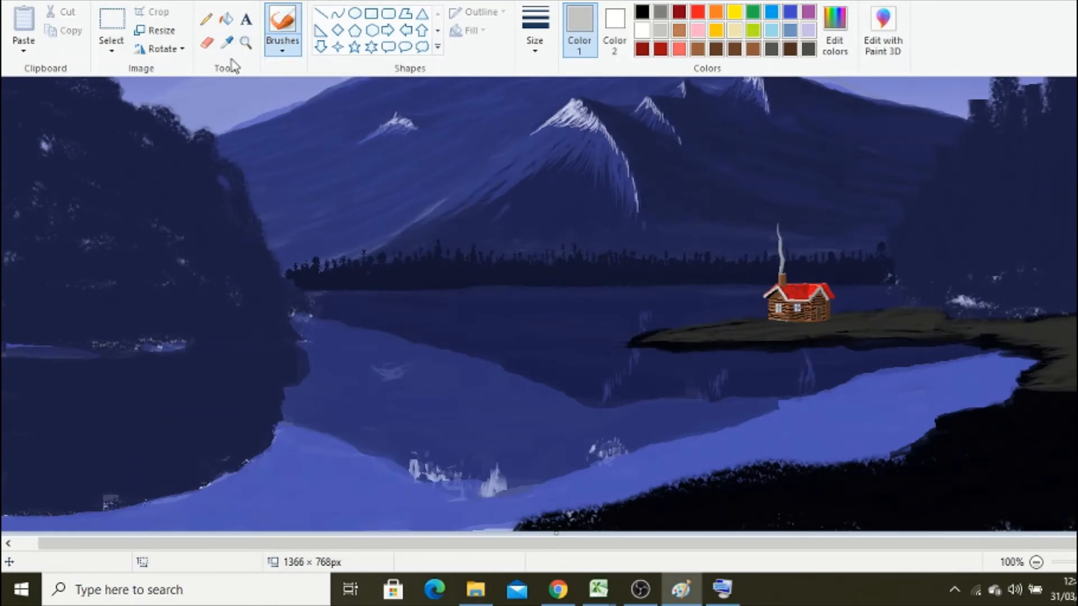
click(227, 45)
click(850, 242)
click(835, 34)
click(754, 307)
click(420, 389)
click(535, 34)
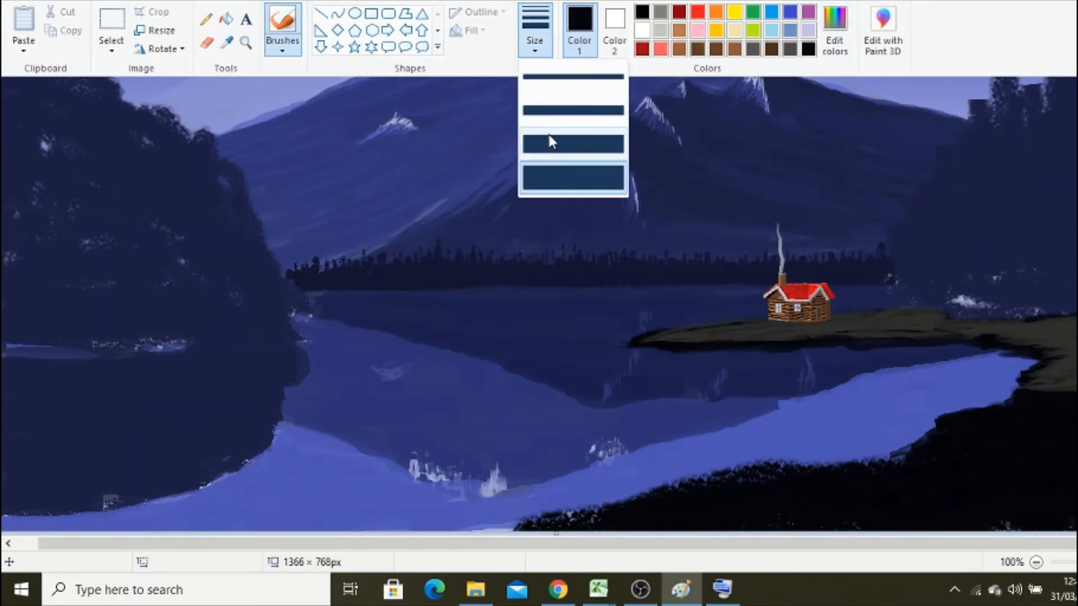
click(548, 144)
mouse_move(910, 226)
mouse_down()
mouse_move(936, 281)
mouse_move(1068, 146)
mouse_move(1069, 219)
mouse_move(1066, 115)
mouse_up()
scroll(1061, 303, up, 3)
drag(1058, 399, 940, 399)
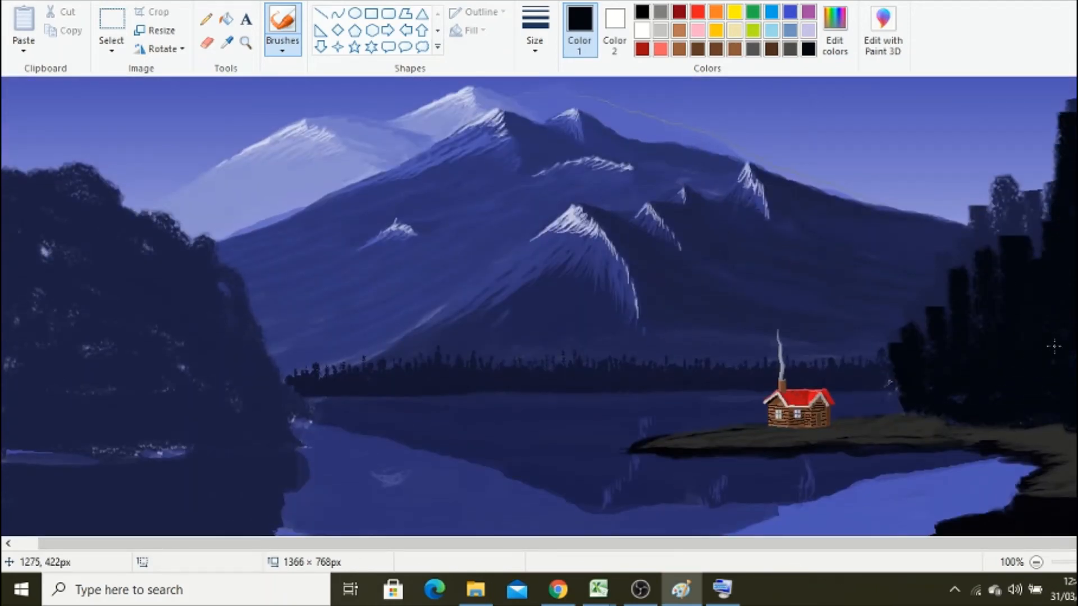
- Draw two thin near-black tree trunks, about 170 and 130 px tall, on the spit of land left of the house
click(206, 19)
click(320, 13)
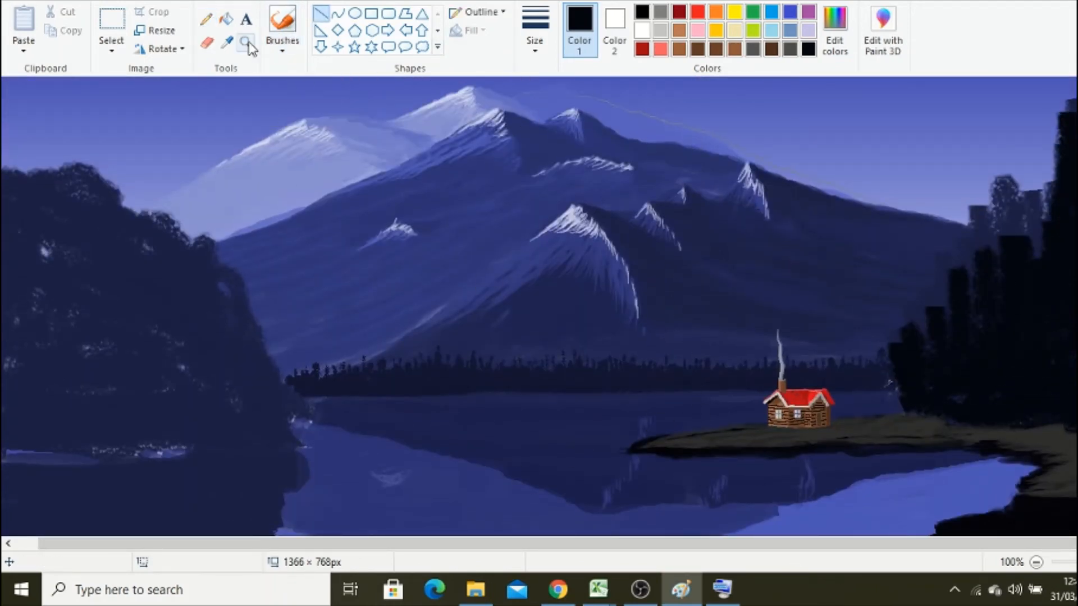
ctrl+scroll(918, 400, up, 1)
drag(548, 177, 544, 447)
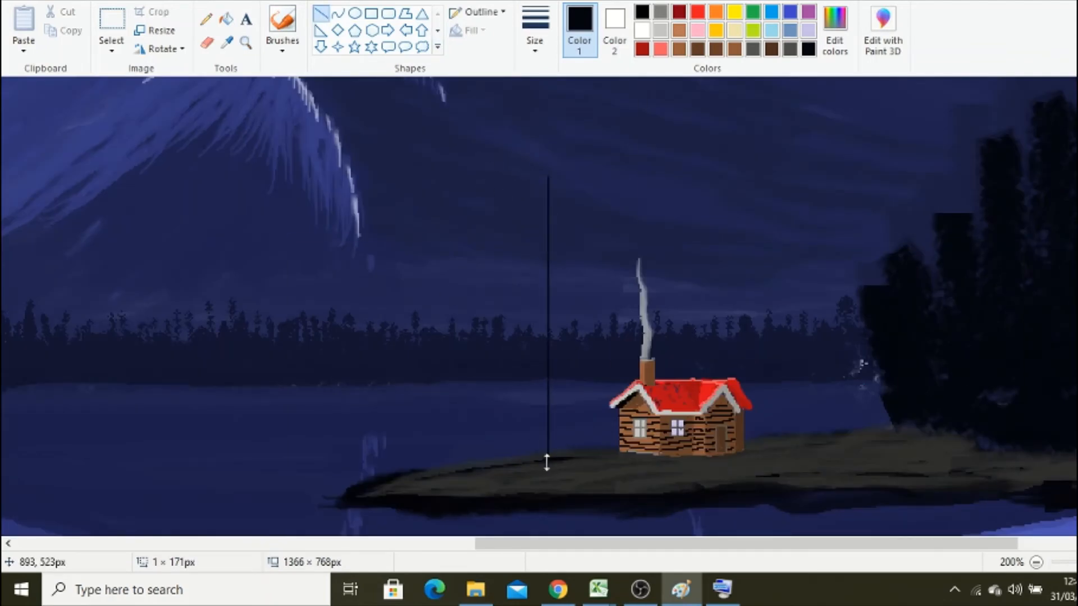
drag(495, 246, 501, 456)
- Mix a near-black blue and paint short layered branches down the taller trunk to form a conifer beside the house
click(206, 22)
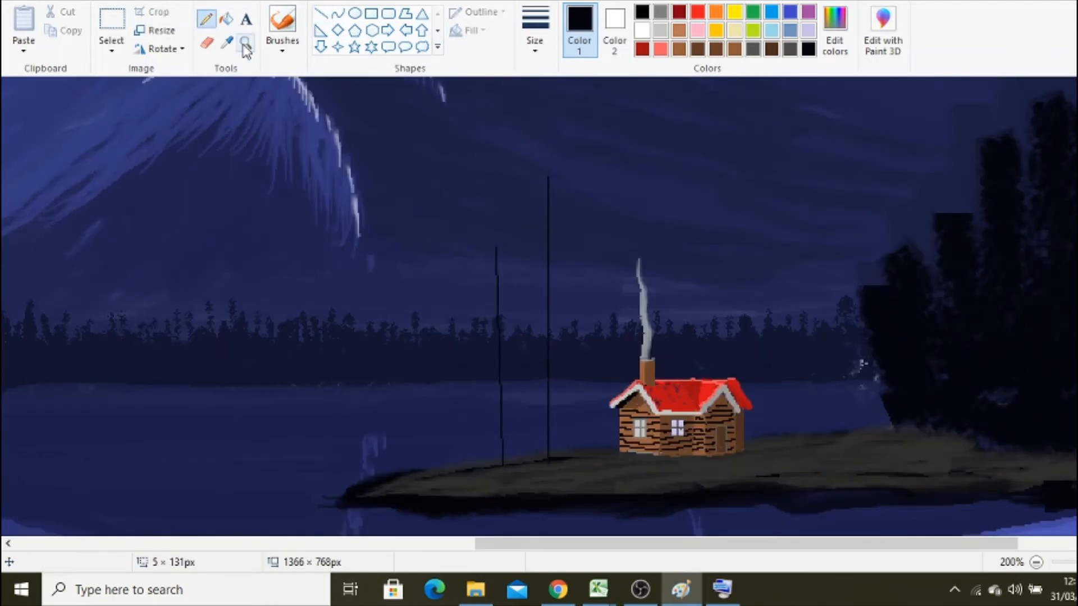
click(834, 45)
click(421, 379)
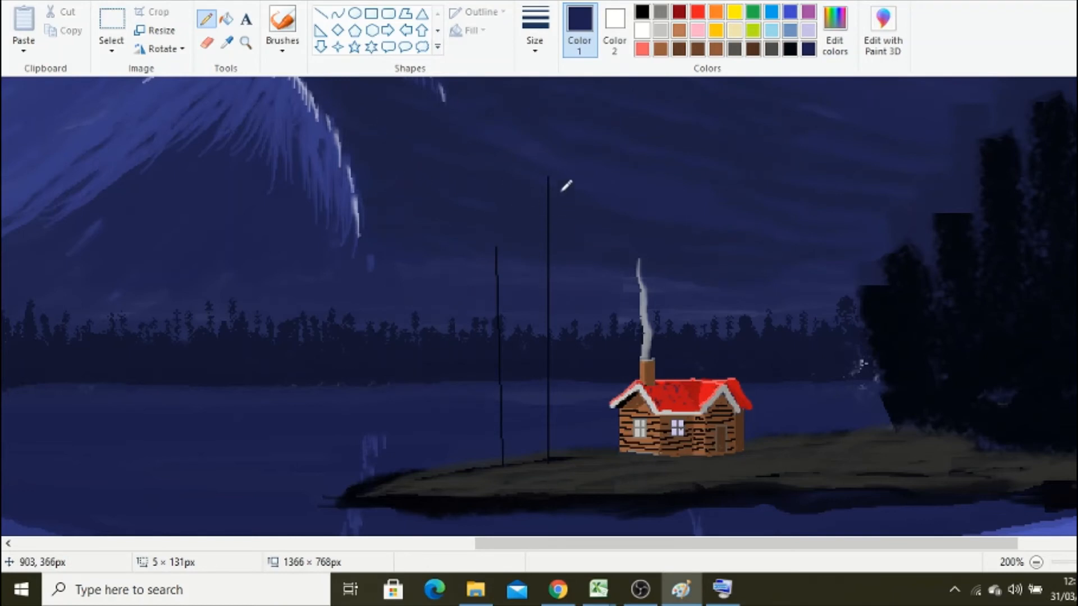
click(245, 44)
click(559, 280)
click(282, 46)
click(382, 75)
click(535, 39)
click(835, 39)
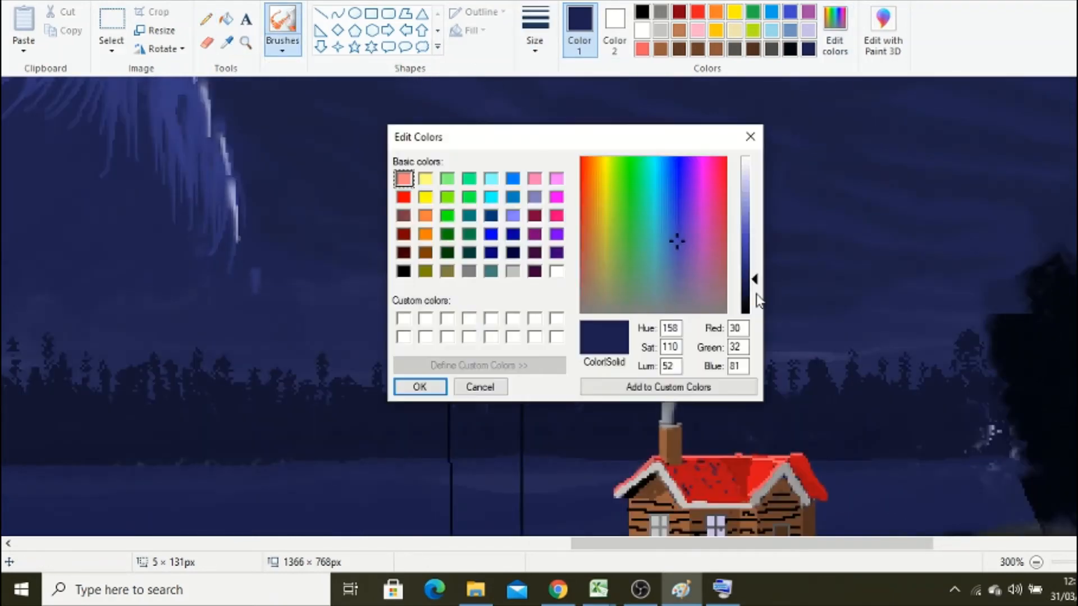
click(755, 304)
click(420, 388)
mouse_move(523, 154)
mouse_down()
mouse_move(493, 430)
mouse_move(533, 531)
mouse_up()
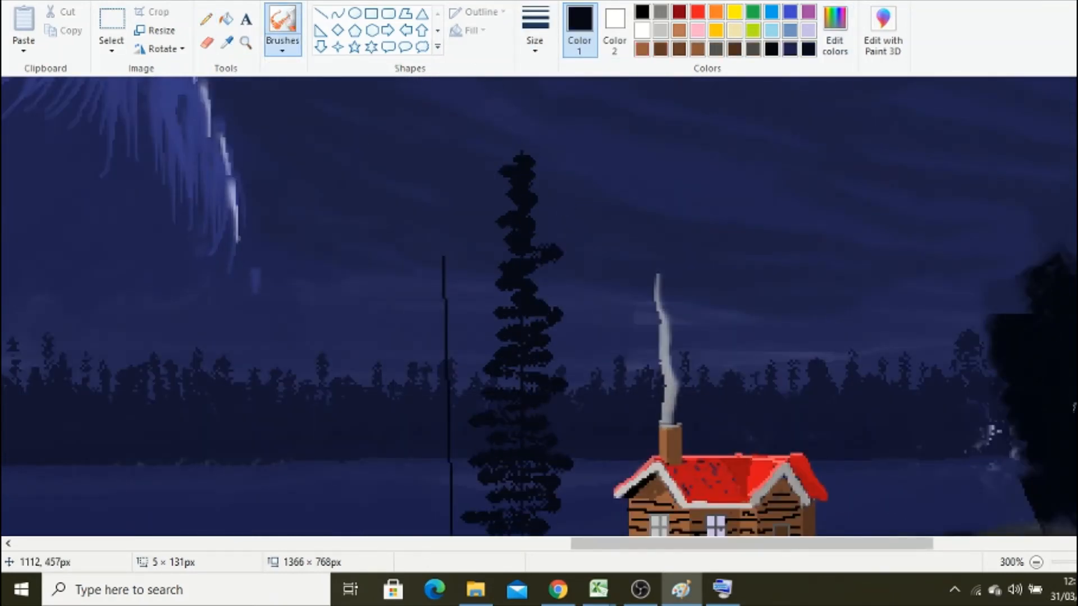
- Fill out the tall conifer's foliage and lower branches, and paint a second, shorter conifer around the left trunk
scroll(534, 505, down, 2)
mouse_move(584, 477)
mouse_down()
mouse_move(481, 489)
mouse_move(510, 308)
mouse_move(550, 158)
mouse_move(496, 357)
mouse_up()
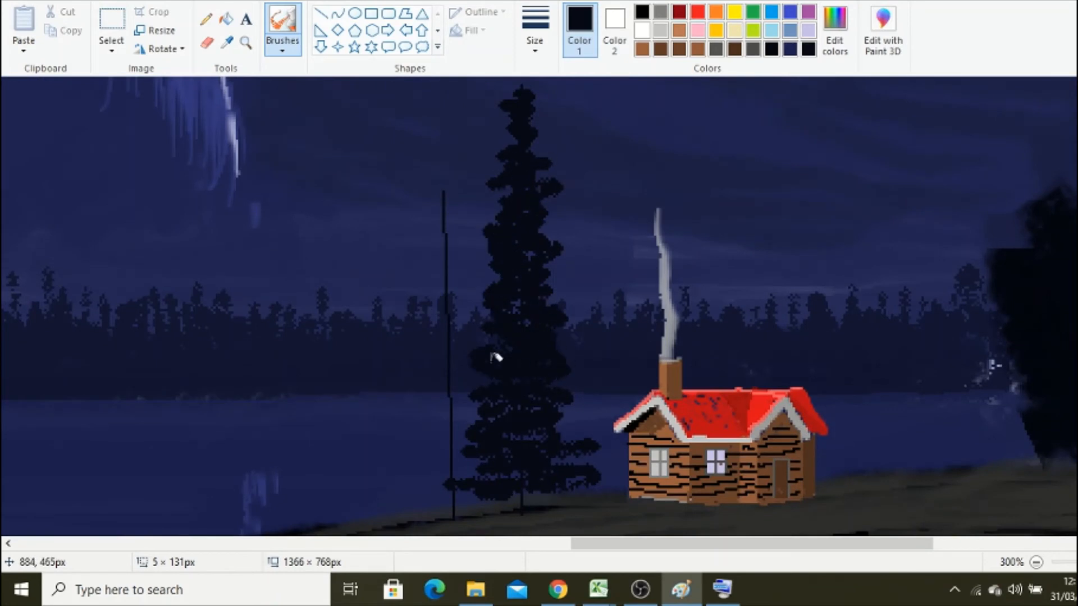
mouse_move(431, 213)
mouse_down()
mouse_move(448, 358)
mouse_move(414, 454)
mouse_move(474, 428)
mouse_up()
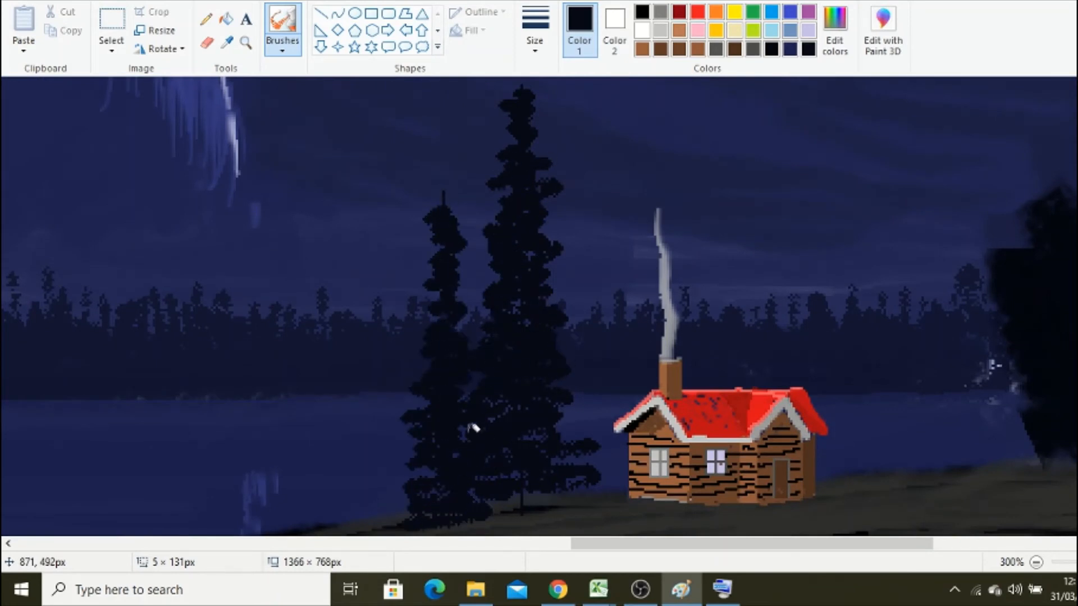
- Mix a very dark green from the palette's green as the painting colour
click(753, 12)
click(834, 30)
click(755, 298)
click(420, 386)
mouse_move(508, 231)
mouse_down()
mouse_move(527, 200)
mouse_move(534, 210)
mouse_up()
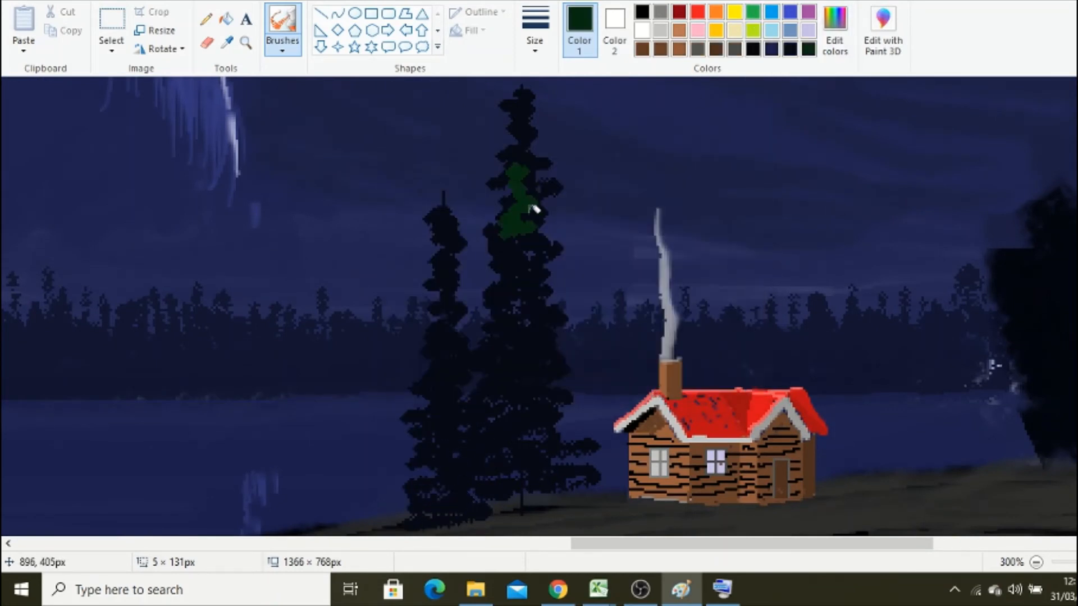
key(ctrl+z)
click(534, 53)
click(534, 114)
drag(505, 253, 522, 221)
key(ctrl+z)
- Speckle very dark green over the foliage of both conifers with a wider spray
click(530, 58)
click(534, 143)
drag(519, 439, 523, 212)
mouse_move(522, 128)
mouse_down()
mouse_move(486, 462)
mouse_move(505, 309)
mouse_move(494, 349)
mouse_move(545, 403)
mouse_move(414, 507)
mouse_move(442, 422)
mouse_move(445, 284)
mouse_move(456, 275)
mouse_move(486, 502)
mouse_up()
- Sample near-black from the tall conifer and dab shadows back into its dark green foliage
click(227, 43)
click(524, 187)
mouse_move(523, 220)
mouse_down()
mouse_move(495, 326)
mouse_move(549, 391)
mouse_move(477, 463)
mouse_move(472, 245)
mouse_move(525, 216)
mouse_move(519, 314)
mouse_up()
click(207, 19)
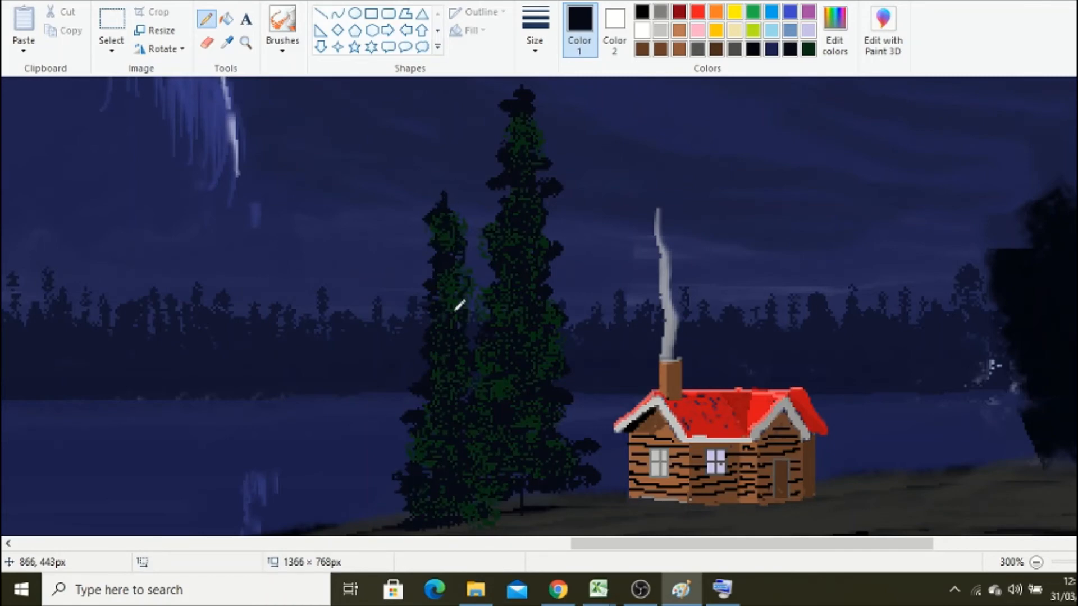
click(1036, 563)
click(1036, 562)
click(246, 43)
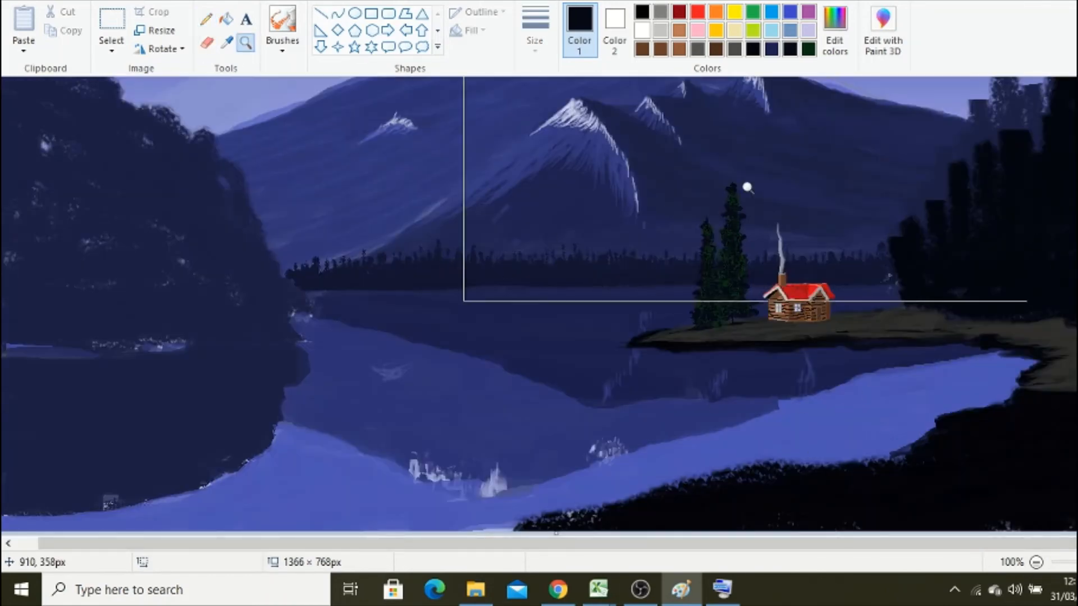
click(721, 246)
click(835, 31)
click(472, 388)
click(207, 19)
click(835, 31)
click(480, 387)
- Sample a colour from the tall conifer and mix a brighter medium green as the painting colour
click(227, 43)
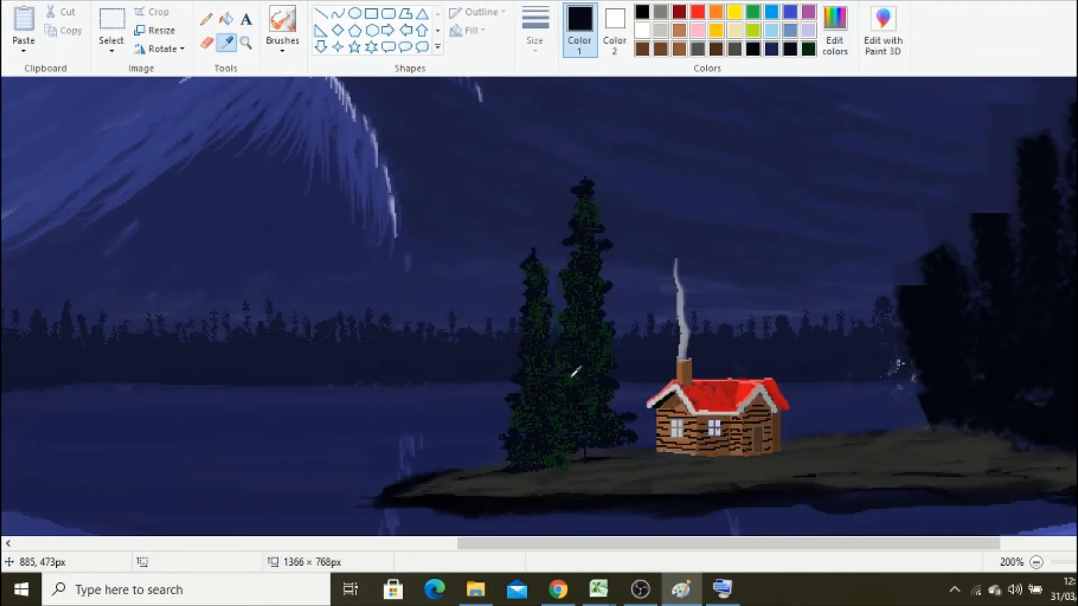
click(570, 372)
click(835, 30)
drag(755, 302, 753, 264)
click(420, 387)
- Spray round bright green highlight clumps down the left side of the tall conifer
click(246, 42)
click(672, 279)
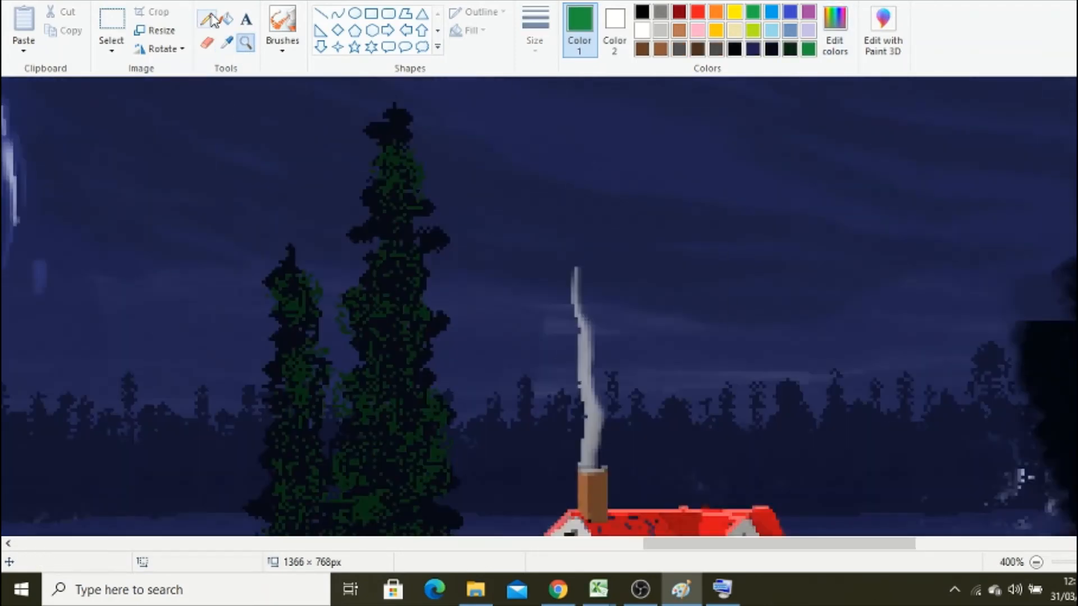
click(207, 19)
click(535, 39)
click(285, 30)
click(535, 42)
click(374, 292)
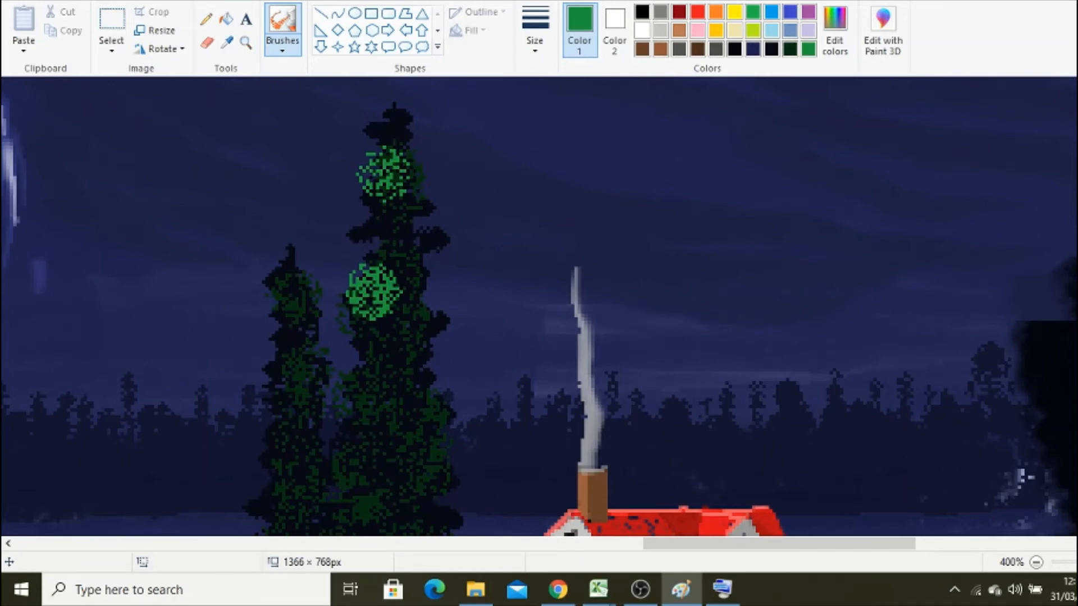
drag(360, 483, 360, 506)
click(377, 355)
- Spray bright green clumps down the shorter conifer and fill gaps between those on the taller one
scroll(366, 415, down, 3)
click(268, 416)
click(280, 352)
click(283, 294)
click(279, 452)
click(349, 393)
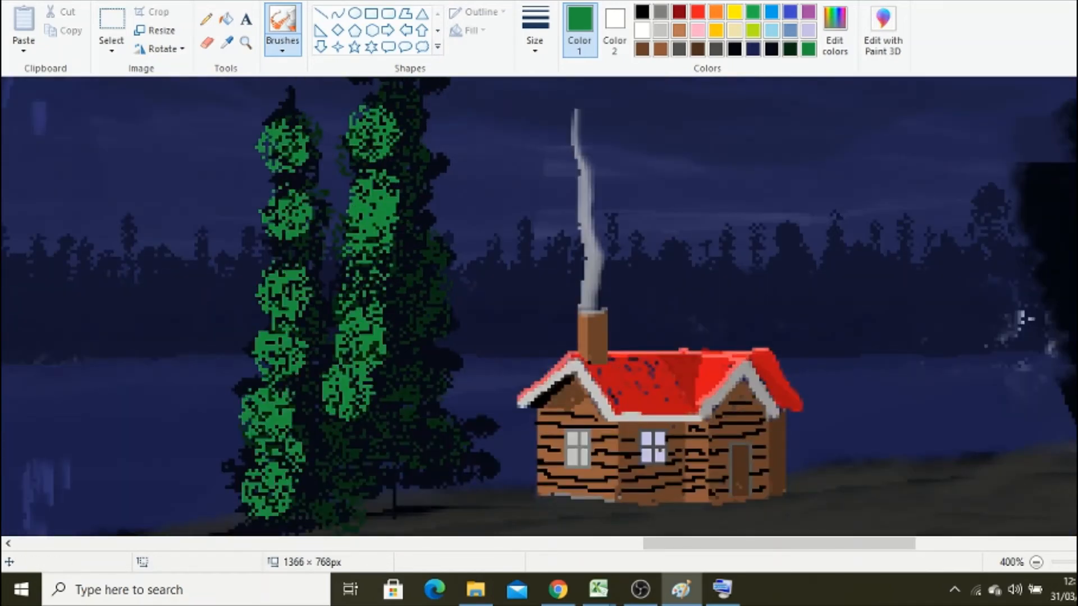
scroll(382, 224, up, 4)
click(377, 235)
click(385, 146)
- Sample the dark green foliage and spray it over the right edges of the bright clumps on both conifers
scroll(385, 183, down, 3)
click(227, 42)
click(412, 343)
click(376, 383)
drag(377, 296, 378, 255)
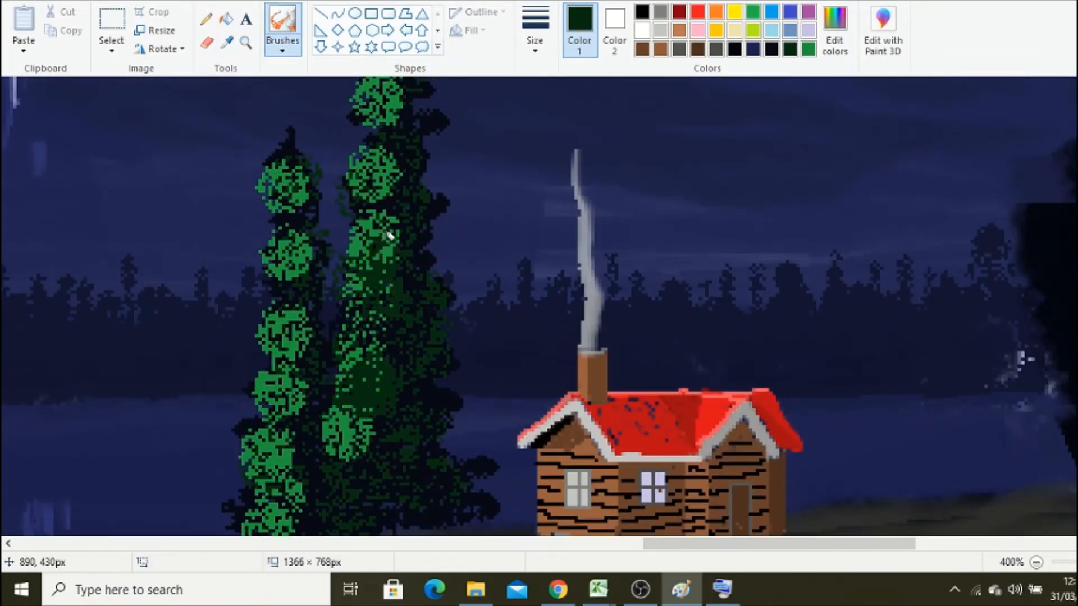
drag(394, 169, 394, 108)
click(370, 448)
click(275, 465)
click(285, 399)
drag(308, 342, 288, 205)
- Sample near-black from the foliage and airbrush shadows between the green clumps of the tall conifer
click(206, 19)
click(227, 43)
click(434, 252)
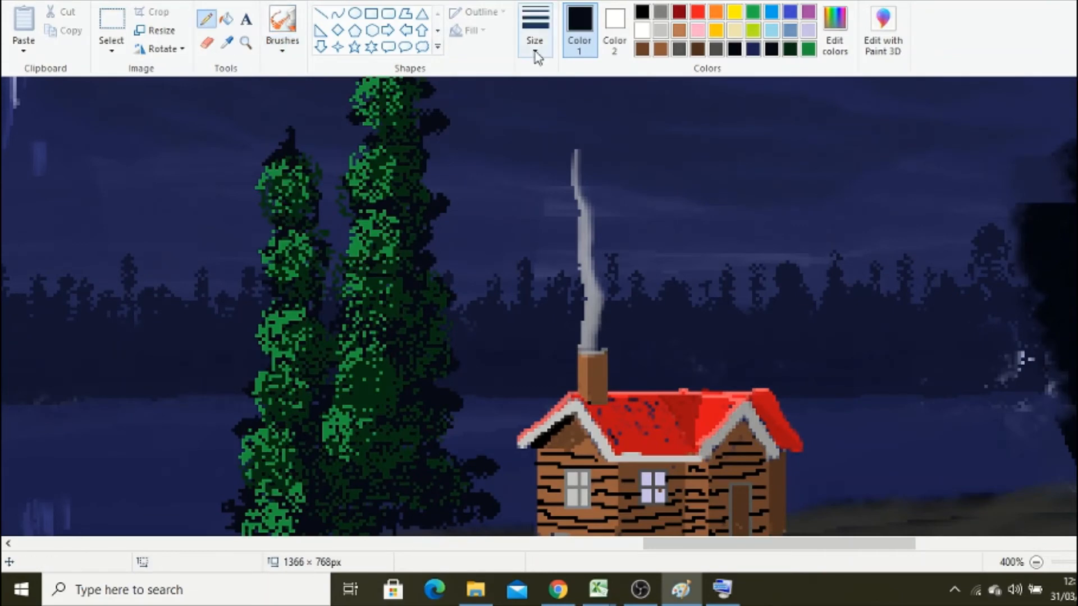
click(537, 55)
click(283, 50)
click(382, 77)
click(536, 49)
click(564, 147)
drag(365, 191, 390, 169)
drag(387, 257, 410, 267)
drag(379, 313, 367, 393)
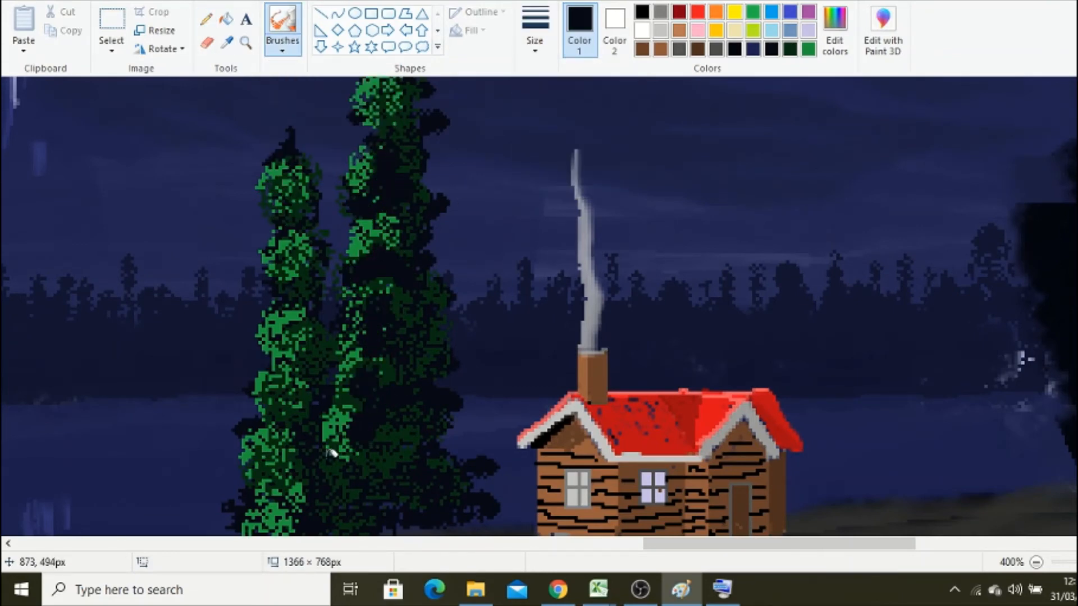
- Airbrush near-black shadows between the green clumps of the shorter conifer and at the tall one's base
click(328, 449)
click(295, 418)
click(290, 363)
drag(306, 286, 272, 220)
drag(286, 460, 285, 485)
scroll(284, 360, down, 3)
click(278, 375)
scroll(278, 375, up, 3)
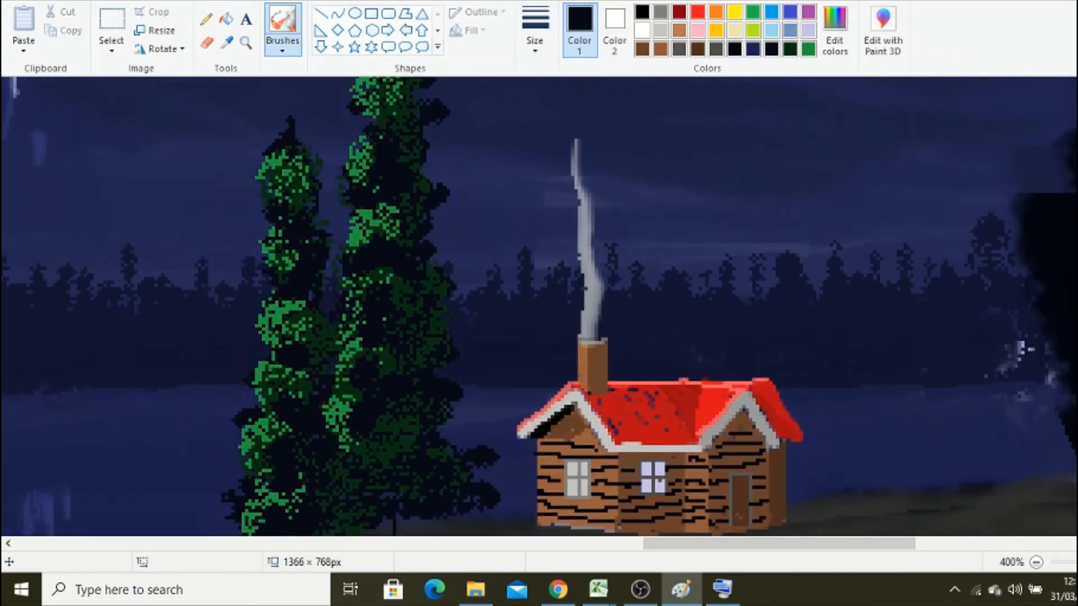
scroll(995, 510, down, 3)
- Mix a dark grey and draw thin pencil strokes as glimpses of trunk within the conifers
click(246, 42)
click(705, 231)
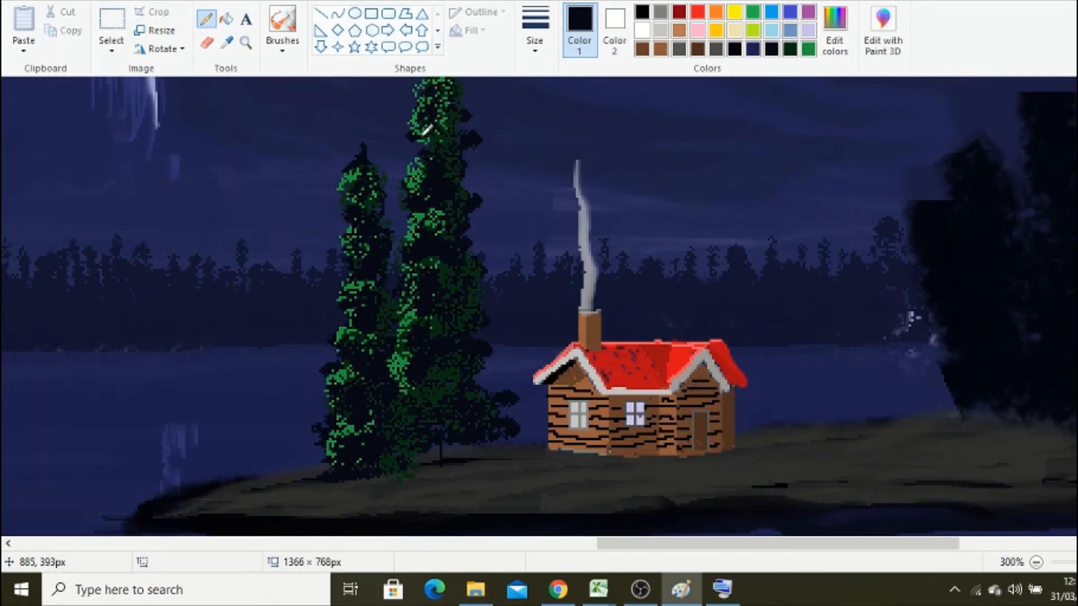
click(834, 30)
drag(752, 236, 753, 268)
click(419, 385)
drag(441, 353, 443, 335)
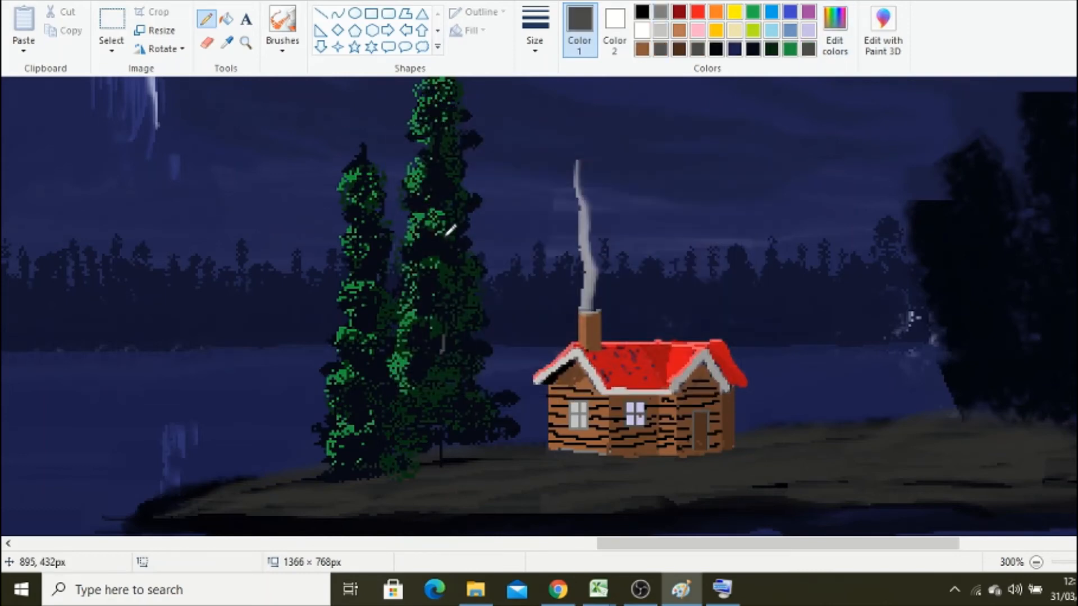
- Sample the near-black shoreline colour and airbrush a row of low dark bushes along the front edge of the spit
click(1037, 563)
click(1037, 563)
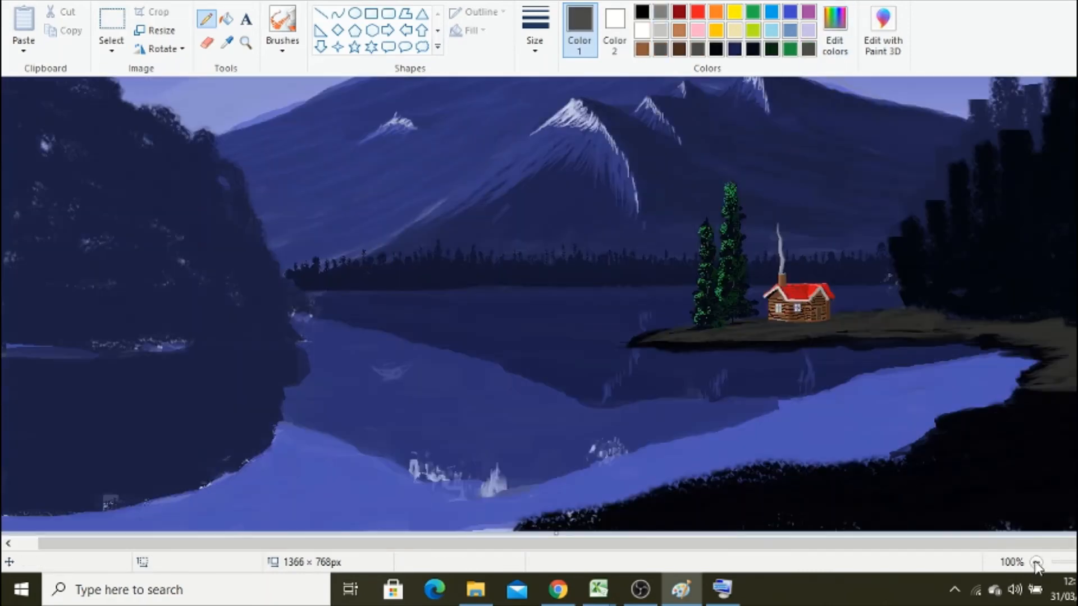
click(283, 48)
click(385, 77)
click(225, 44)
click(676, 345)
click(245, 43)
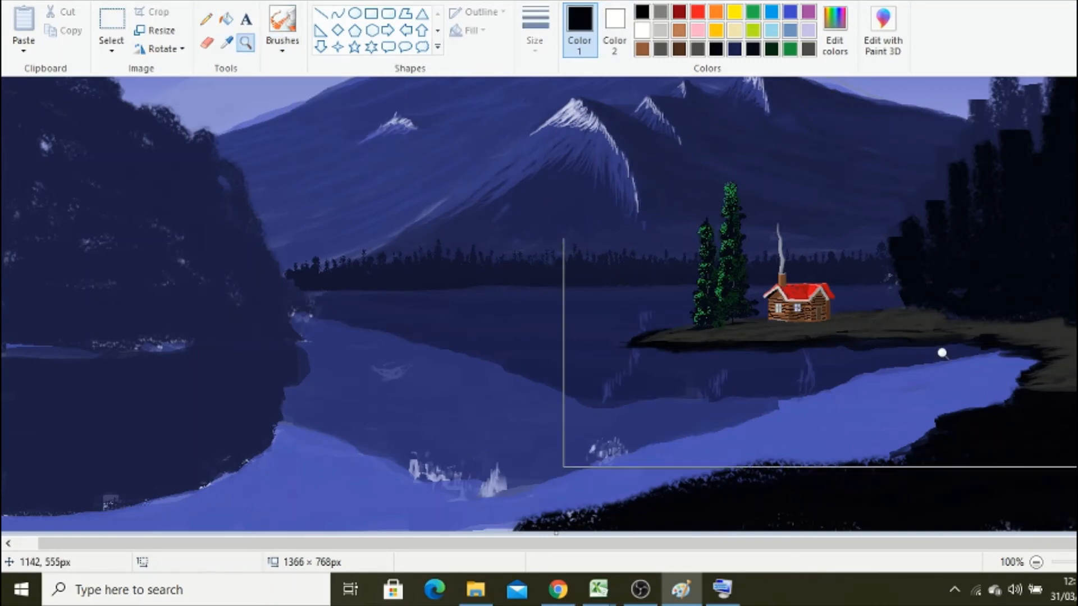
click(724, 326)
click(724, 327)
click(283, 22)
drag(137, 316, 460, 309)
mouse_move(53, 316)
mouse_down()
mouse_move(142, 317)
mouse_move(120, 280)
mouse_move(645, 298)
mouse_move(532, 339)
mouse_move(90, 356)
mouse_move(117, 366)
mouse_up()
- Sample the lake's dark blue and spray it along the underside of the bushes to trim their lower edge
scroll(117, 365, up, 1)
click(227, 44)
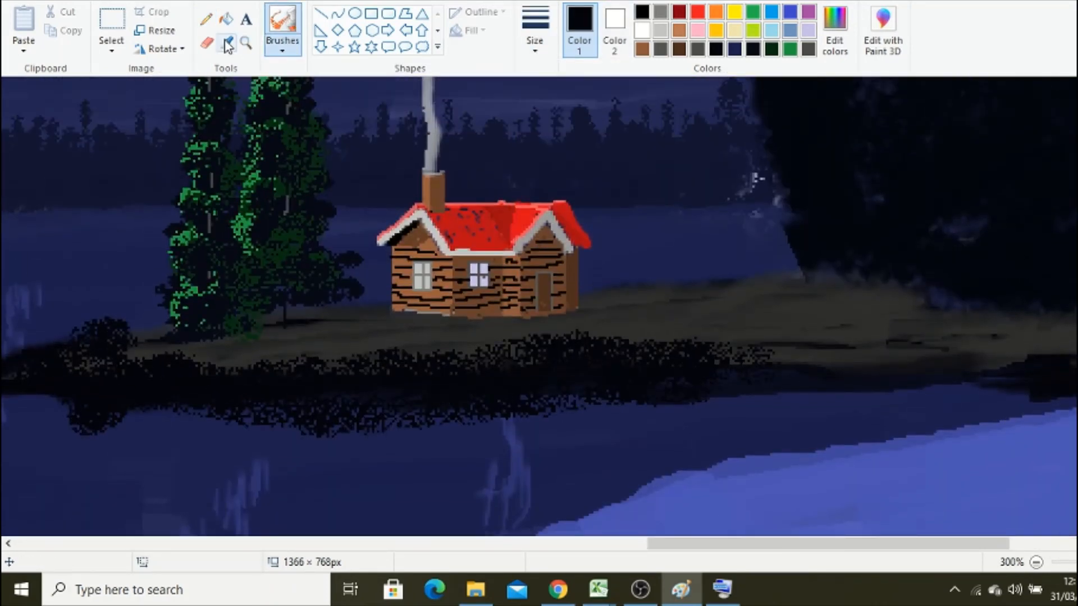
click(298, 442)
mouse_move(298, 440)
mouse_down()
mouse_move(321, 439)
mouse_move(67, 430)
mouse_up()
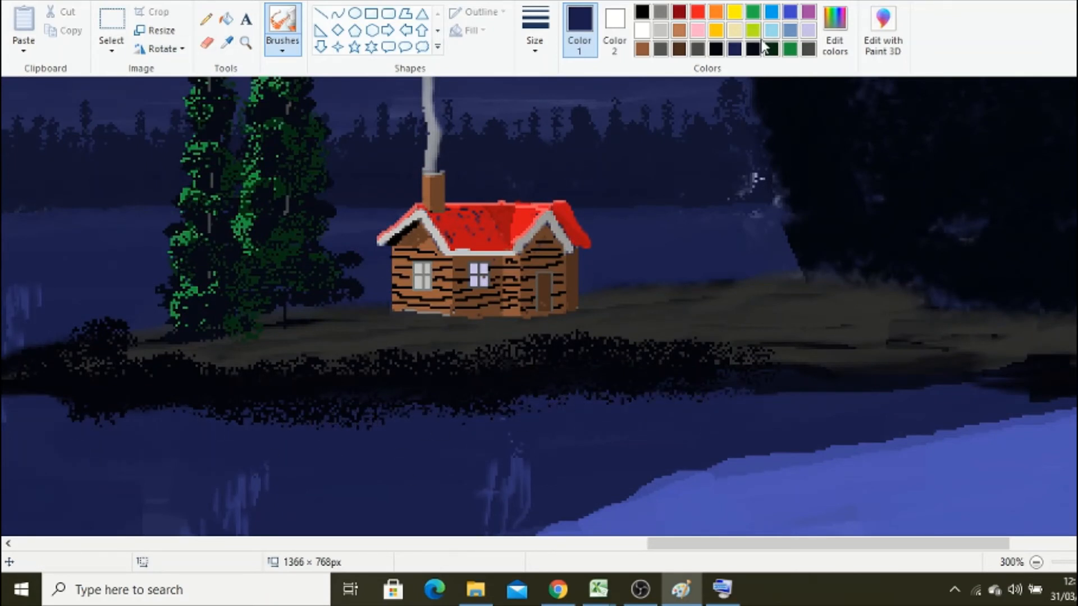
click(790, 48)
click(240, 371)
key(ctrl+z)
- Sample dark green from the tall conifer and dab clumps of it along the row of shoreline bushes
click(227, 43)
click(271, 251)
click(152, 375)
click(213, 378)
click(281, 373)
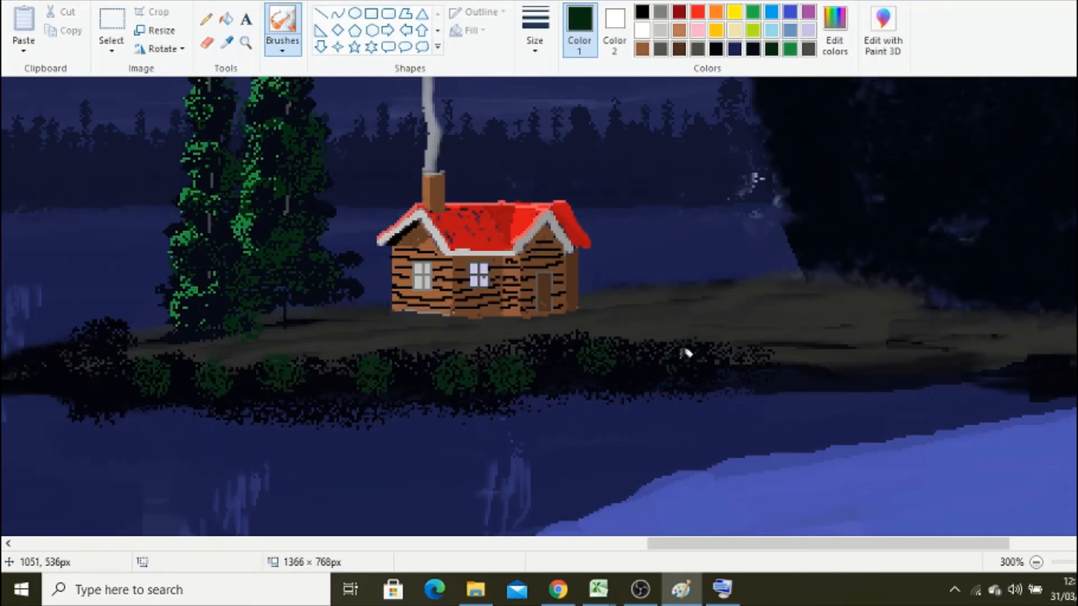
click(677, 362)
click(632, 362)
click(335, 382)
click(101, 340)
click(98, 380)
click(251, 390)
- Dab bright green highlights on the shoreline bushes and break them up with near-black sampled from the conifer
click(790, 49)
click(85, 338)
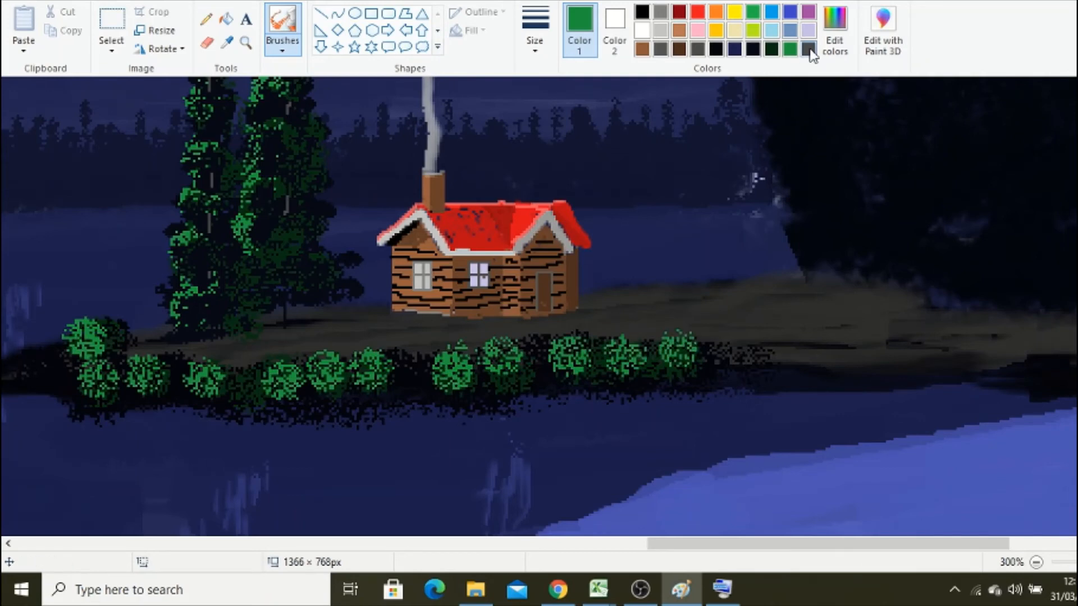
click(226, 43)
click(314, 236)
click(377, 385)
click(323, 380)
click(285, 384)
click(218, 384)
click(156, 382)
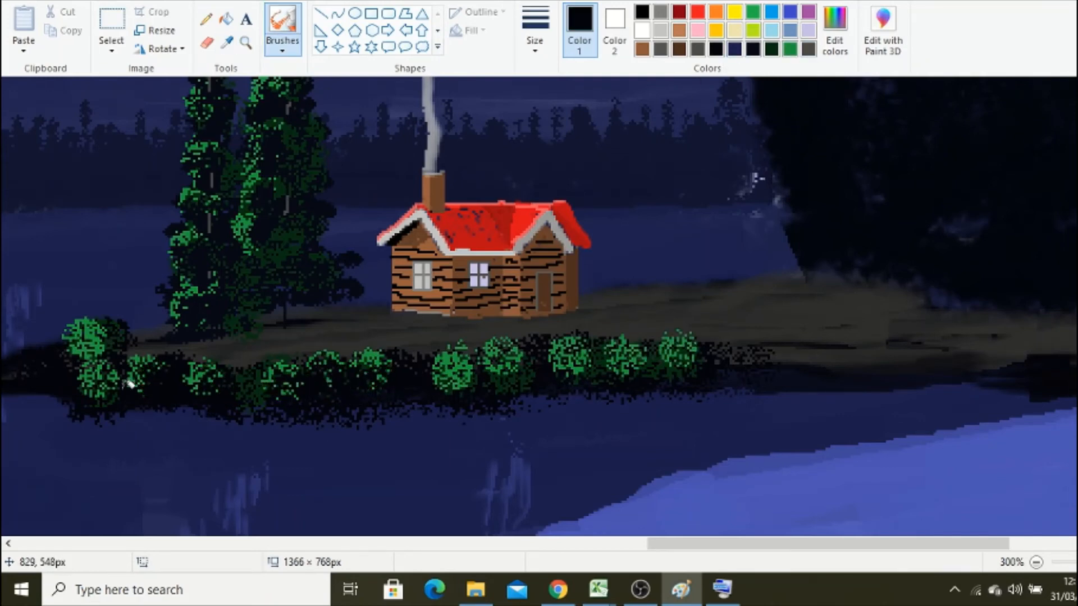
click(94, 347)
click(587, 360)
click(672, 359)
- Paint the bare tip of the spit brown and mix a darker brown for shading it
drag(840, 544, 708, 545)
click(245, 43)
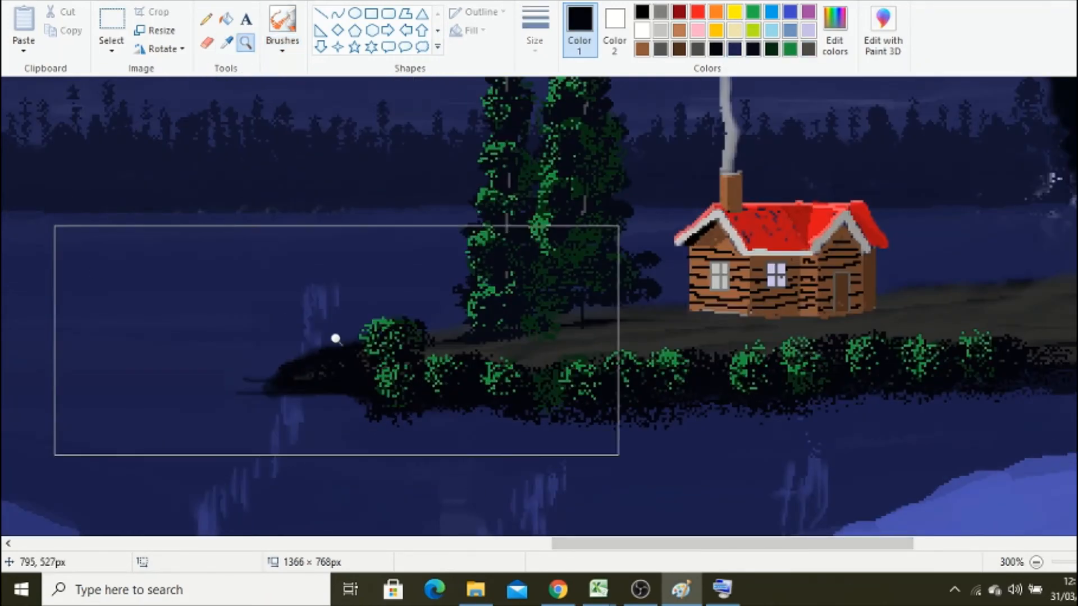
click(335, 339)
click(282, 34)
click(679, 50)
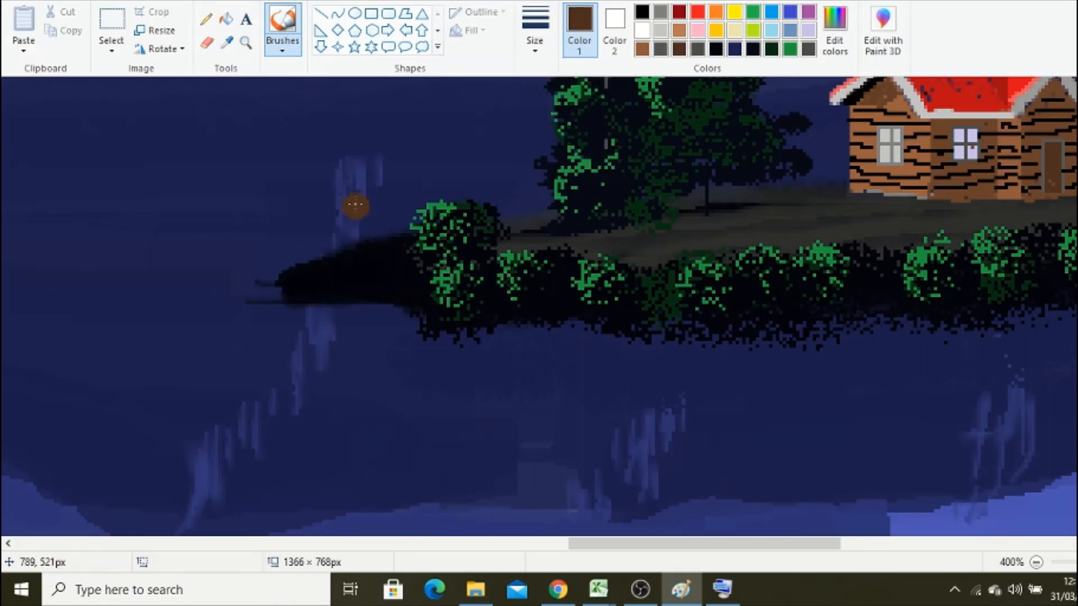
click(835, 29)
drag(753, 281, 753, 294)
click(422, 386)
mouse_move(365, 268)
mouse_down()
mouse_move(291, 281)
mouse_move(403, 281)
mouse_up()
- Draw irregular black pencil lines across the brown tip of the spit to suggest rocks
click(206, 18)
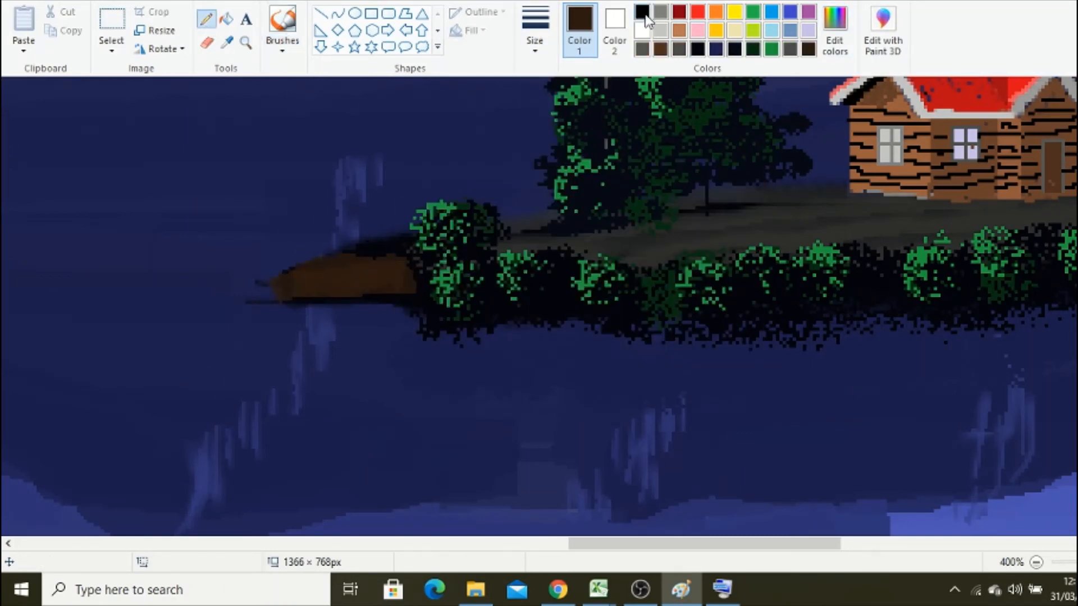
click(642, 11)
drag(281, 289, 405, 273)
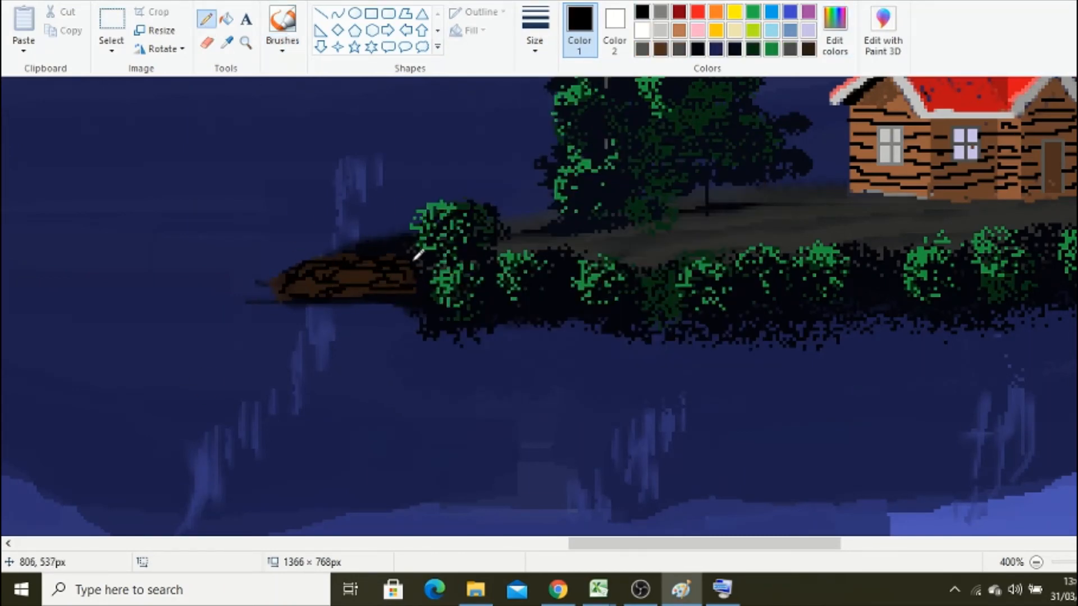
click(835, 39)
click(480, 387)
- Mix an even darker brown from the dark brown and deepen the rock shading at the spit's tip
click(808, 49)
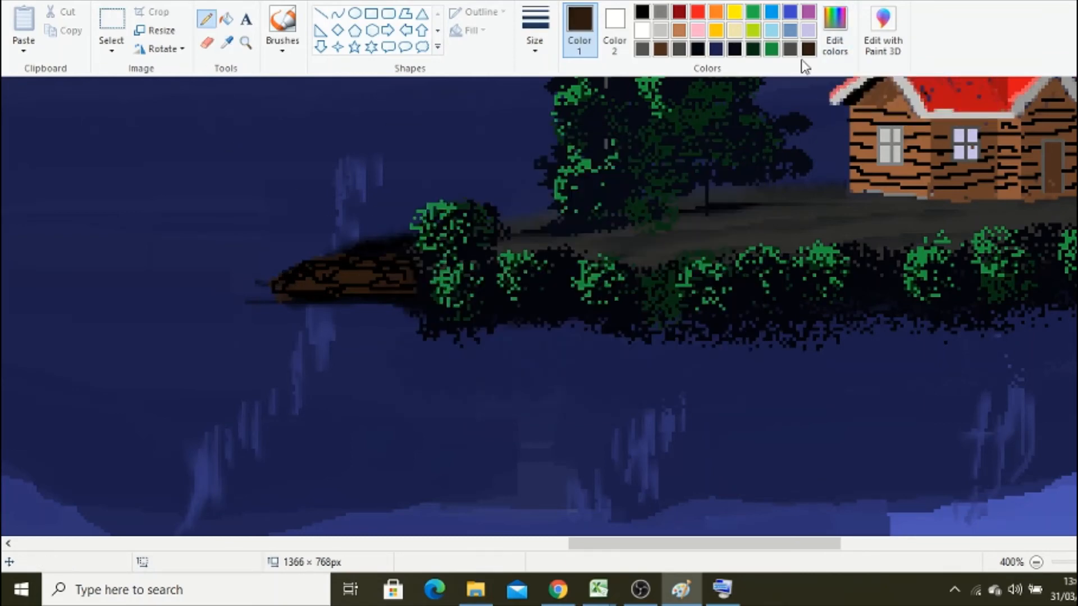
click(835, 34)
drag(753, 294, 753, 303)
click(420, 387)
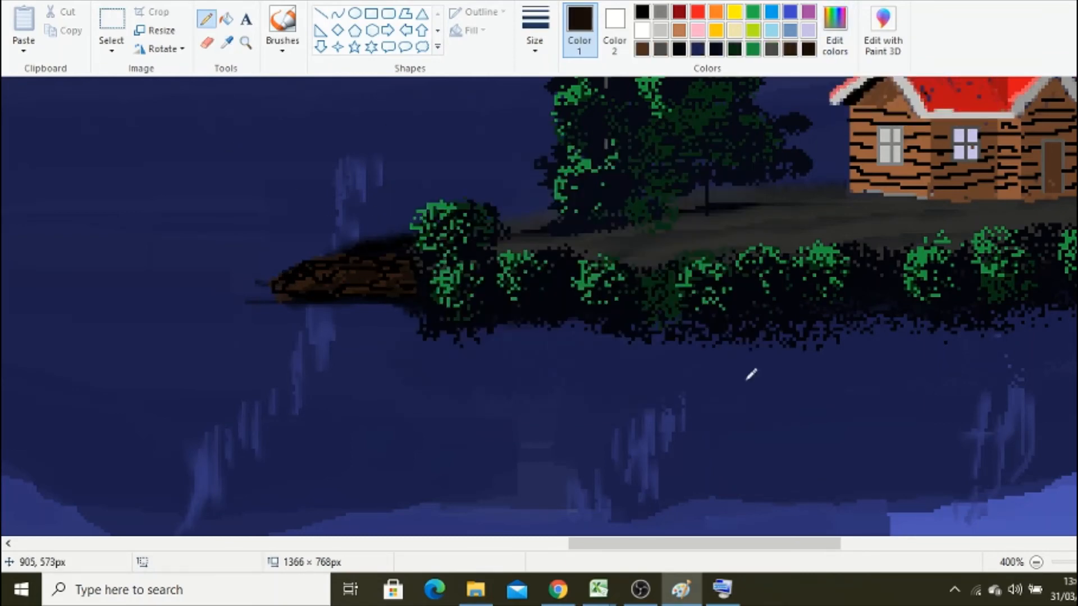
- Mix a grey of RGB 73, 73, 73 and brush highlight streaks along the spit's ground around the house
click(1036, 562)
click(1036, 562)
scroll(518, 126, up, 3)
click(226, 43)
click(416, 296)
click(835, 33)
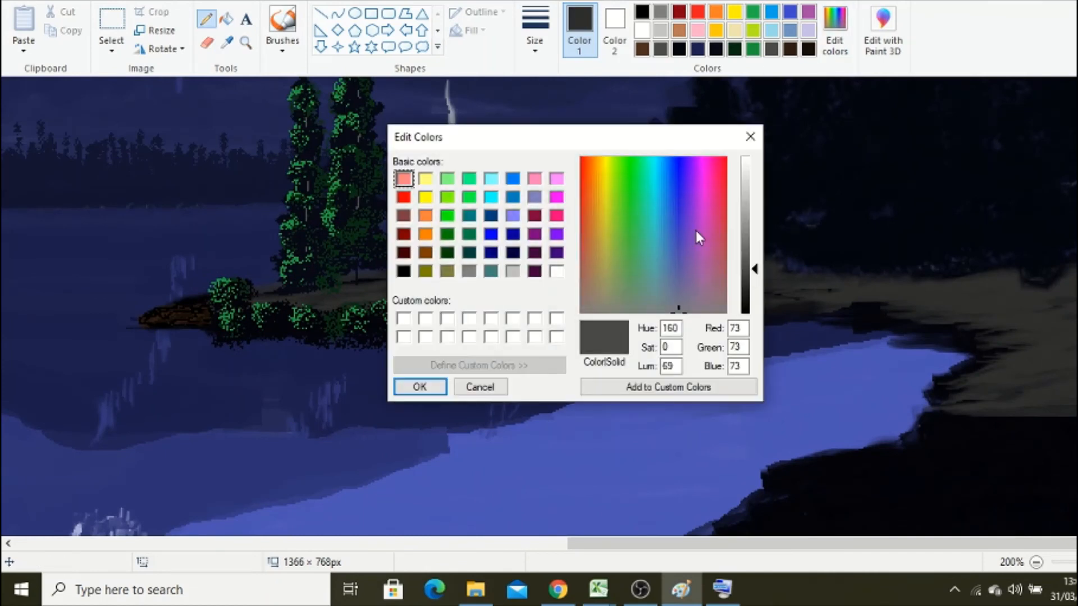
click(420, 387)
click(283, 45)
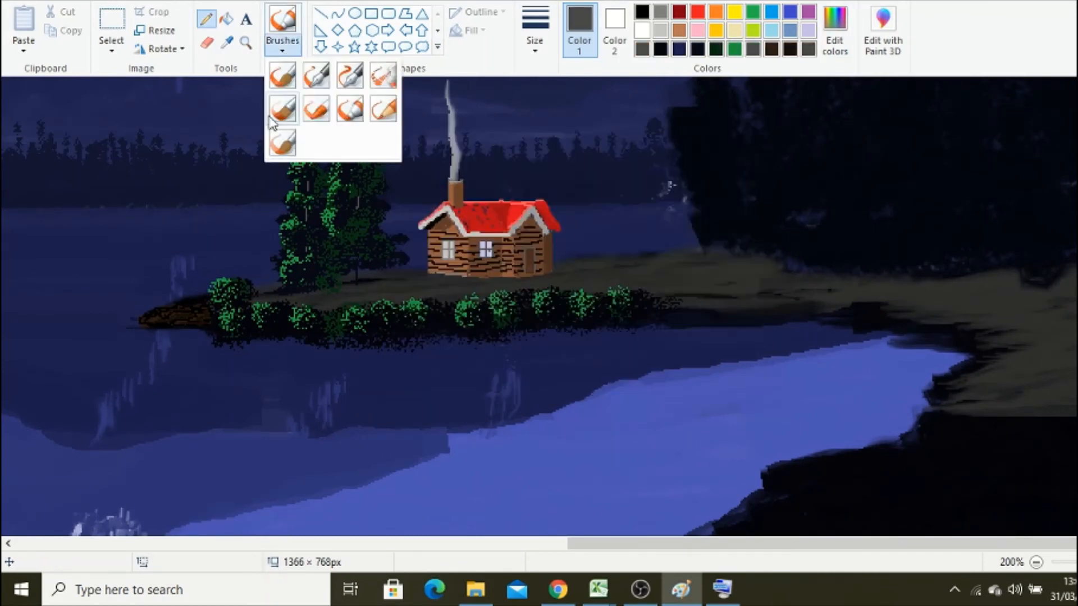
click(284, 78)
mouse_move(383, 298)
mouse_down()
mouse_move(700, 283)
mouse_move(693, 273)
mouse_move(737, 248)
mouse_move(755, 292)
mouse_up()
- Mix a darker grey, sample the existing ground grey, and brush a streak over the path between the house and the dark forest
click(834, 31)
click(420, 386)
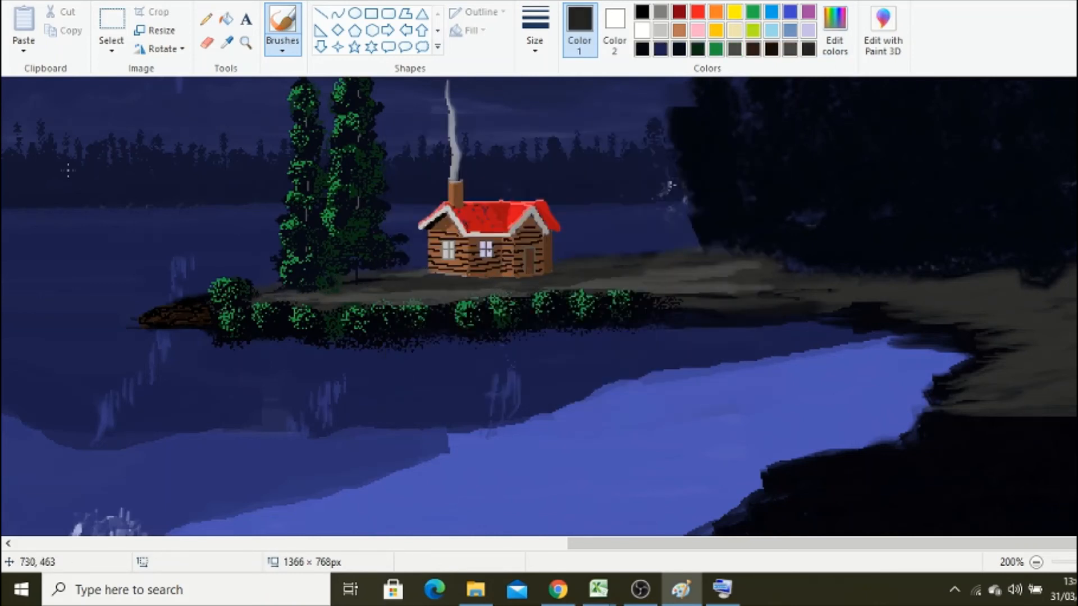
click(227, 43)
click(791, 270)
drag(741, 295, 839, 287)
drag(898, 543, 910, 544)
- Brush thin grey streaks with the natural pencil-style brush across the shore below the forest, down to its black edge
click(284, 47)
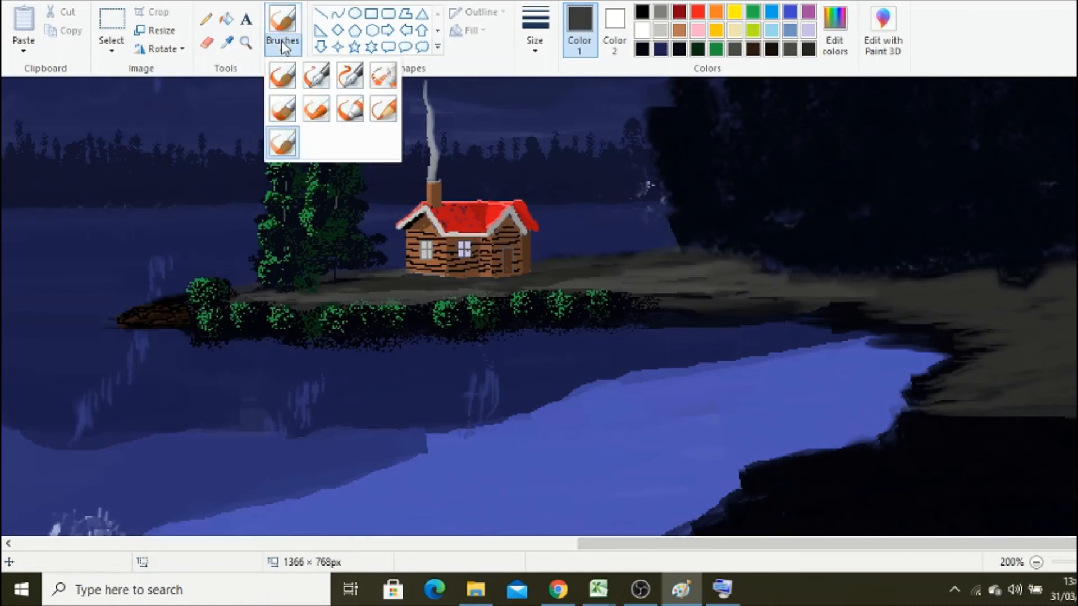
click(284, 140)
click(535, 40)
click(567, 77)
mouse_move(848, 306)
mouse_down()
mouse_move(1012, 303)
mouse_move(1025, 278)
mouse_move(1075, 351)
mouse_move(954, 409)
mouse_up()
drag(955, 408, 1074, 396)
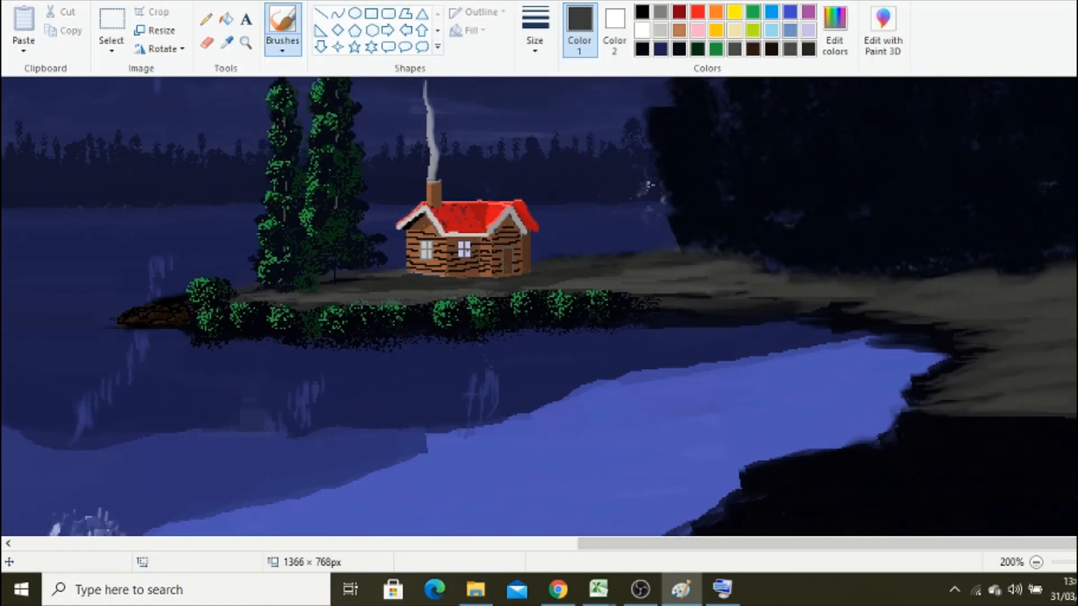
click(1036, 562)
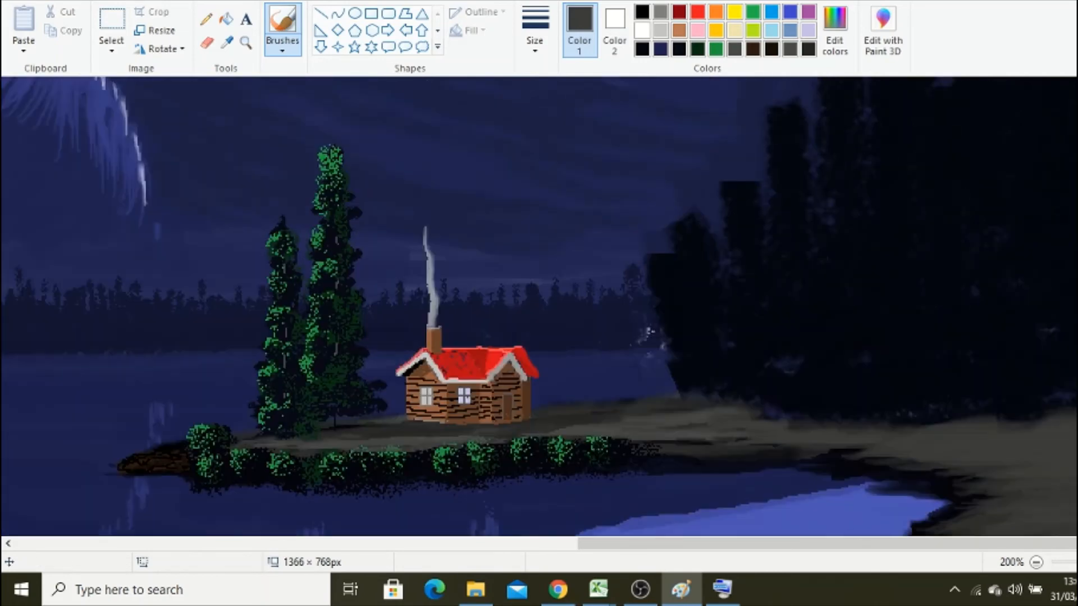
click(1036, 563)
- Brush a white band of light on the lake below the far tree line, beginning at the dark bush
click(245, 43)
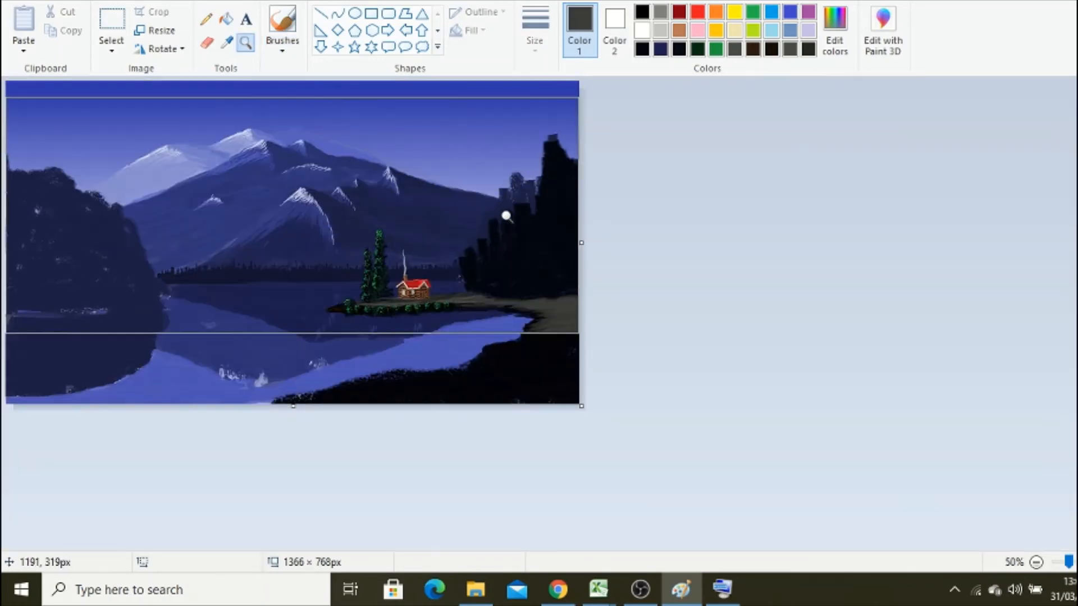
click(506, 217)
click(284, 50)
click(284, 139)
click(647, 34)
click(245, 43)
click(438, 417)
click(438, 416)
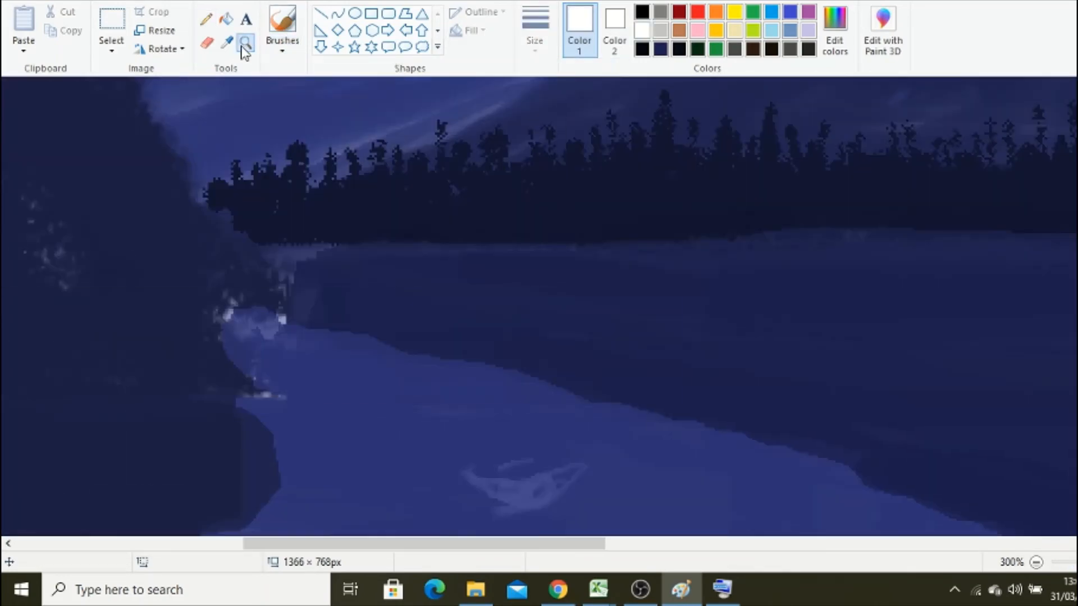
click(282, 20)
drag(508, 240, 268, 252)
mouse_move(542, 248)
mouse_down()
mouse_move(614, 246)
mouse_move(292, 253)
mouse_up()
- Mix a pale lavender and extend the light band along the far shoreline, thickening its lower edge
click(227, 42)
click(452, 257)
click(834, 34)
click(420, 387)
drag(749, 250, 512, 257)
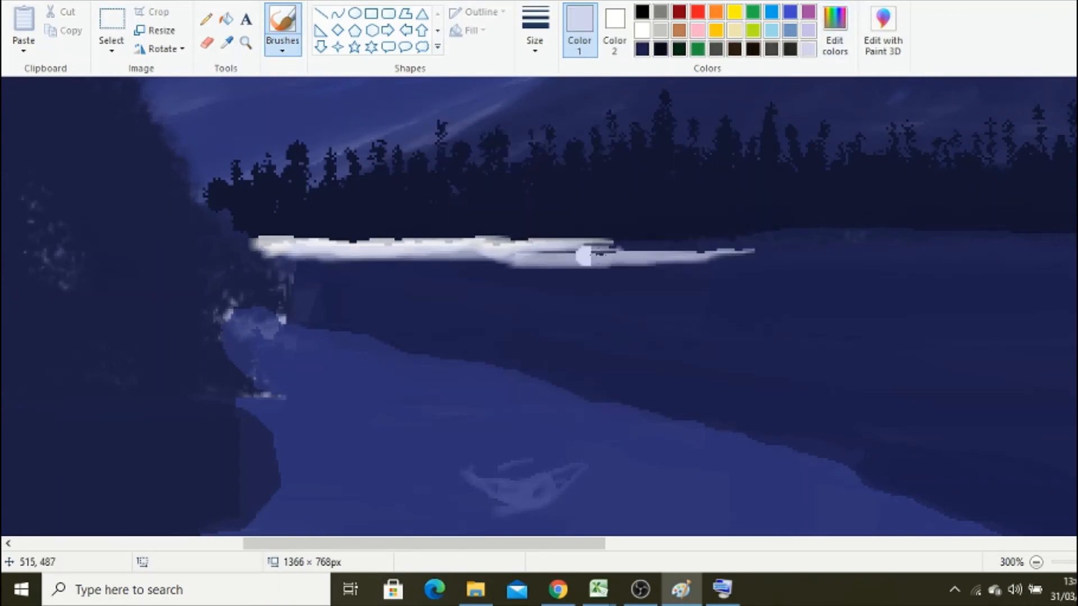
drag(824, 238, 588, 248)
drag(748, 232, 530, 244)
drag(923, 231, 662, 251)
drag(920, 240, 263, 262)
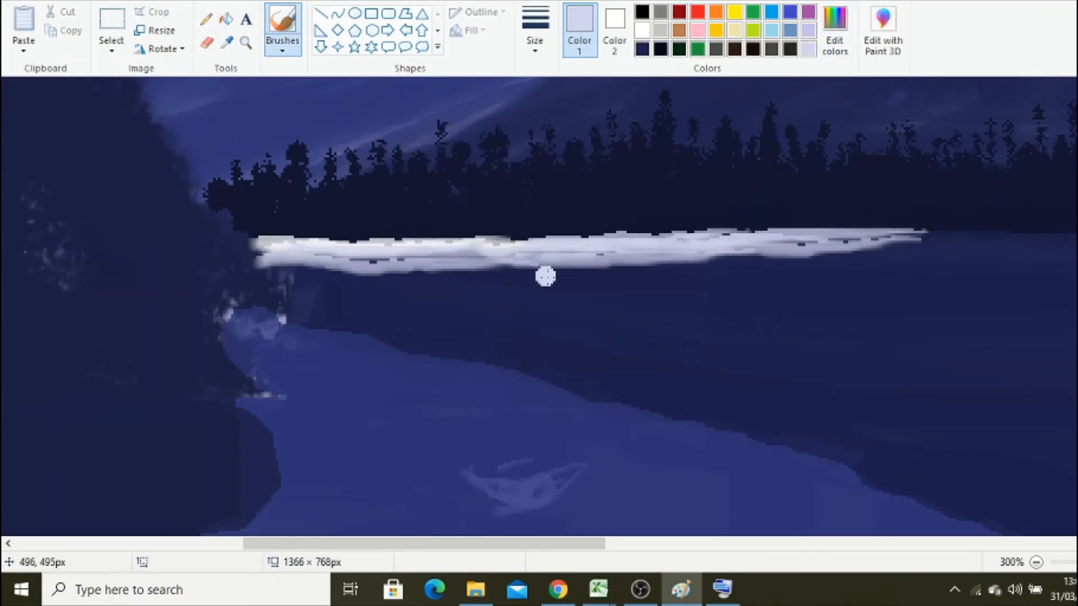
drag(484, 254, 284, 258)
- Mix a deeper lavender-blue and brush streaks along the lower edge and far end of the light band
click(837, 51)
click(752, 194)
click(420, 387)
drag(637, 246, 310, 260)
drag(758, 260, 662, 260)
drag(941, 256, 713, 259)
drag(1066, 246, 763, 241)
- Add a lavender streak beneath the light band and touch up its lower edge with the sampled dark water blue
click(1036, 562)
click(1036, 562)
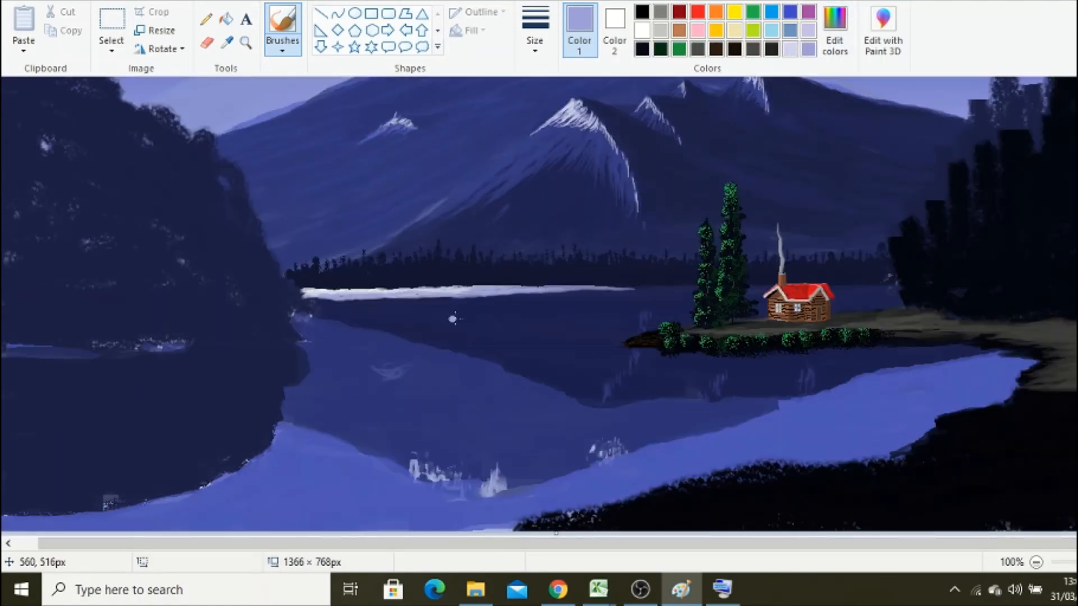
drag(544, 296, 343, 303)
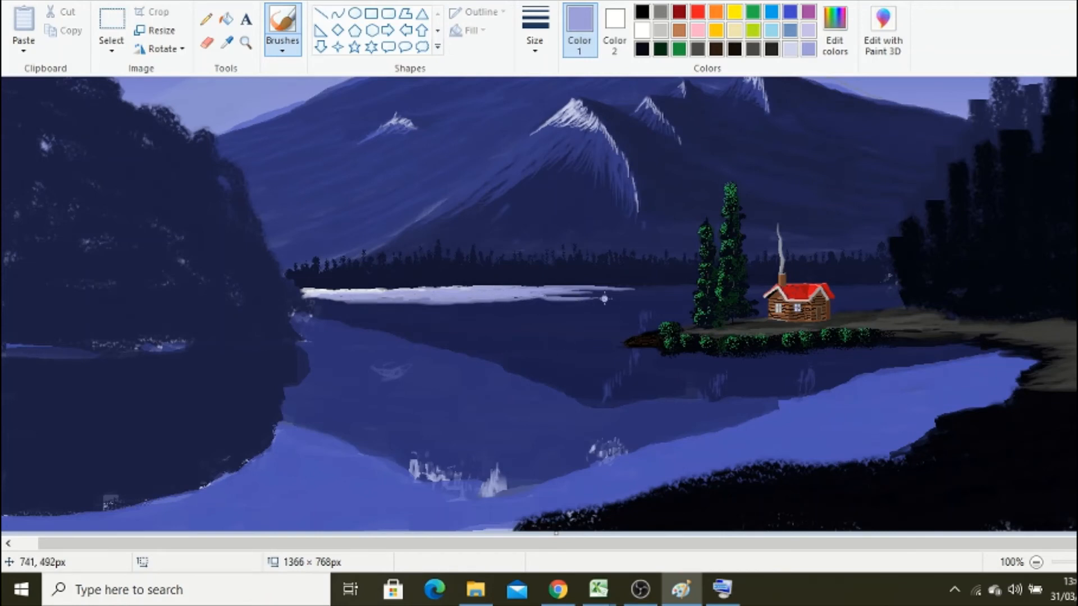
click(227, 42)
click(549, 303)
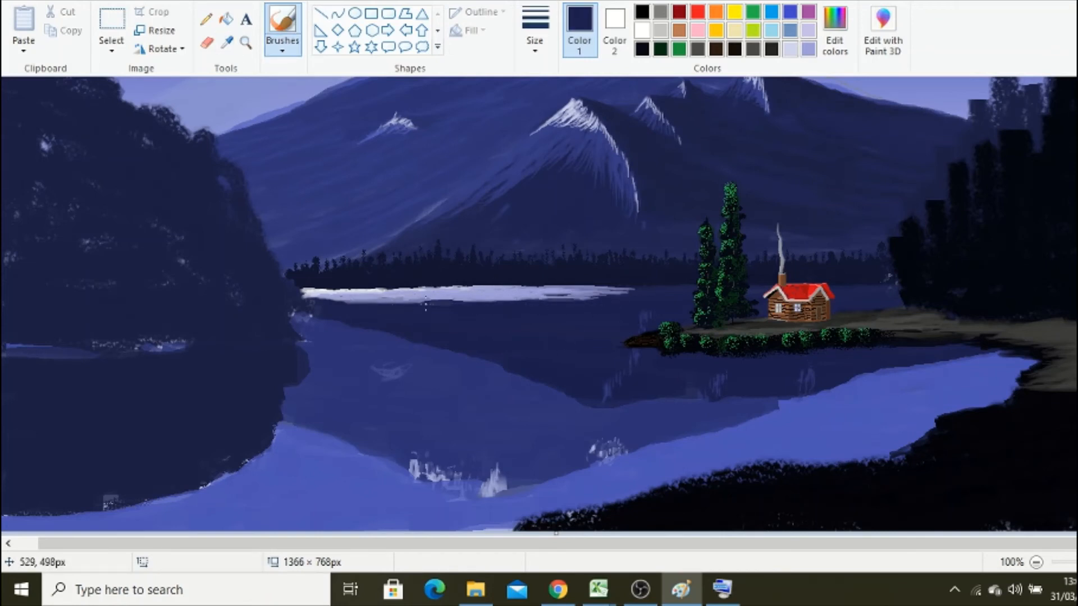
click(1036, 562)
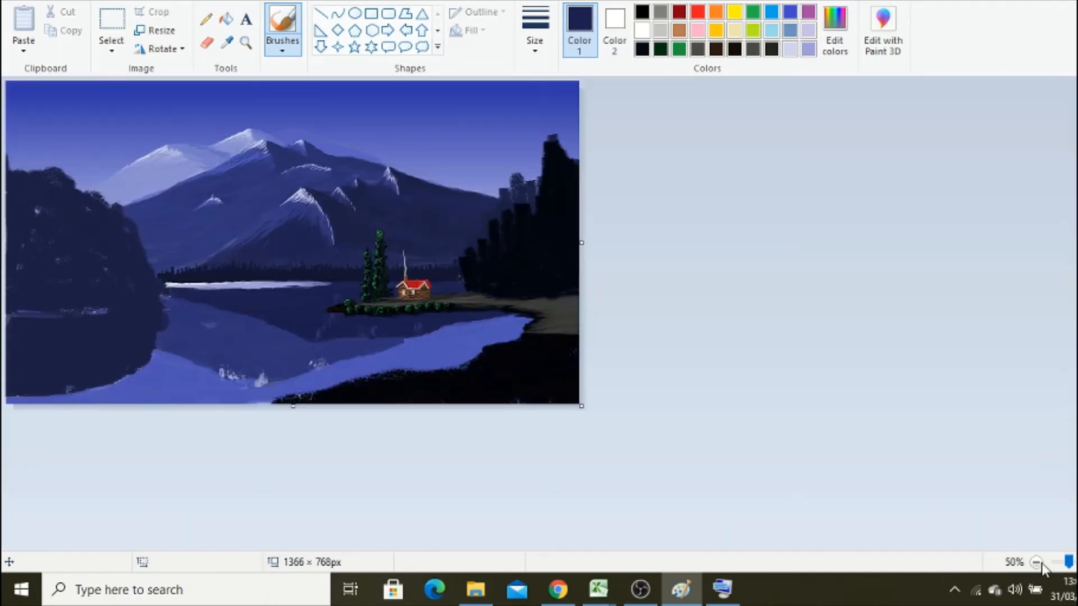
- Switch to the airbrush, sample the distant trees' dark blue, and spray a narrow conifer beside the tall black forest
click(245, 43)
click(393, 186)
click(282, 48)
click(382, 75)
click(535, 46)
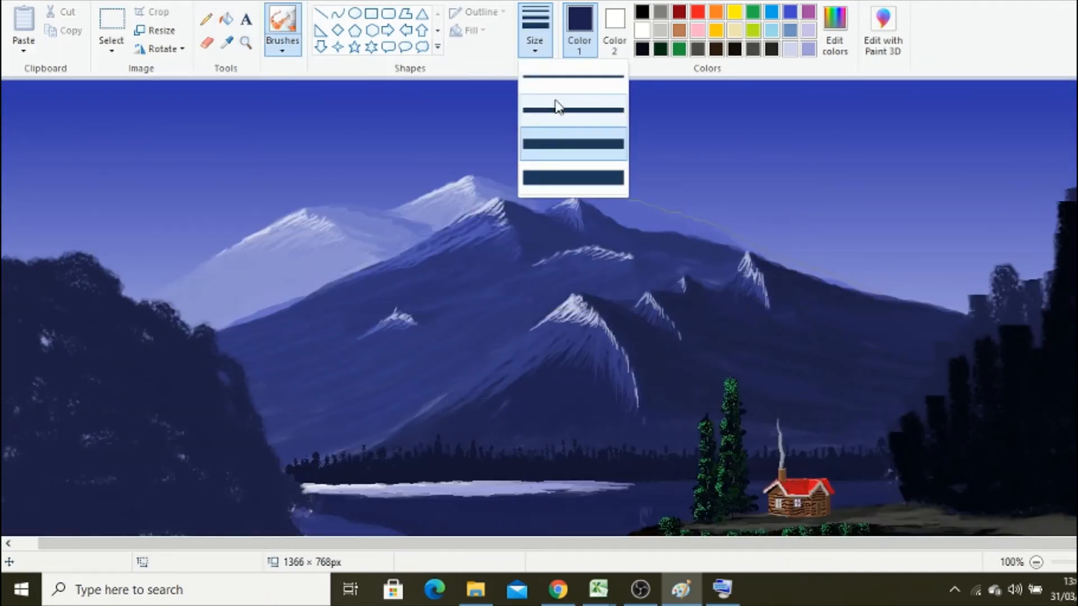
click(561, 174)
click(227, 43)
click(1048, 407)
click(226, 42)
click(1032, 306)
drag(1029, 255, 1034, 305)
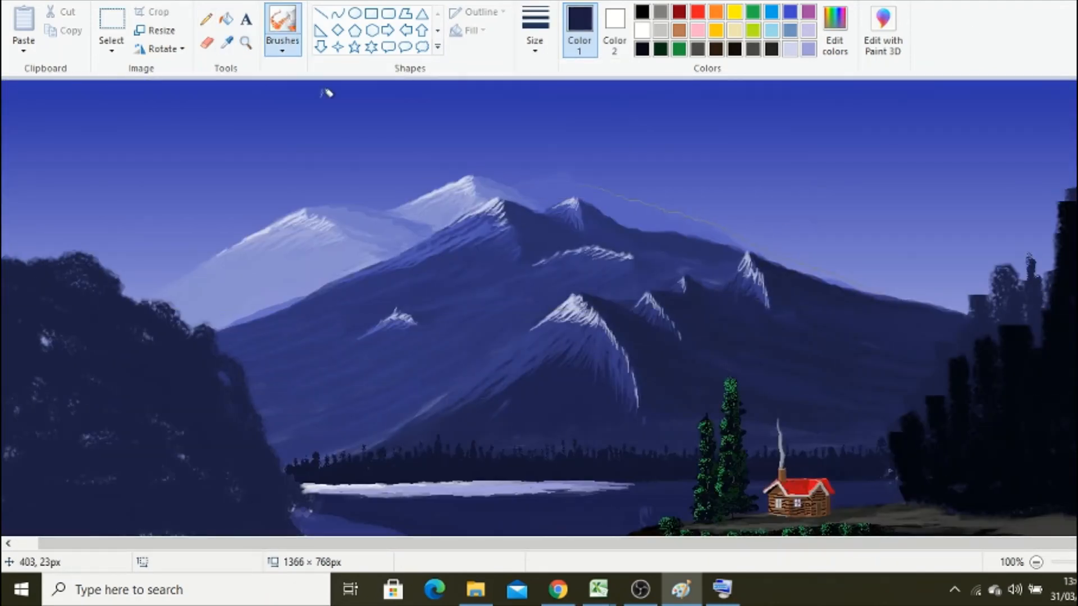
- Spray more dark blue conifers with jagged tops over the blocky distant trees at the end of the mountain slope
click(1076, 562)
click(1015, 543)
scroll(962, 291, down, 1)
drag(926, 271, 935, 417)
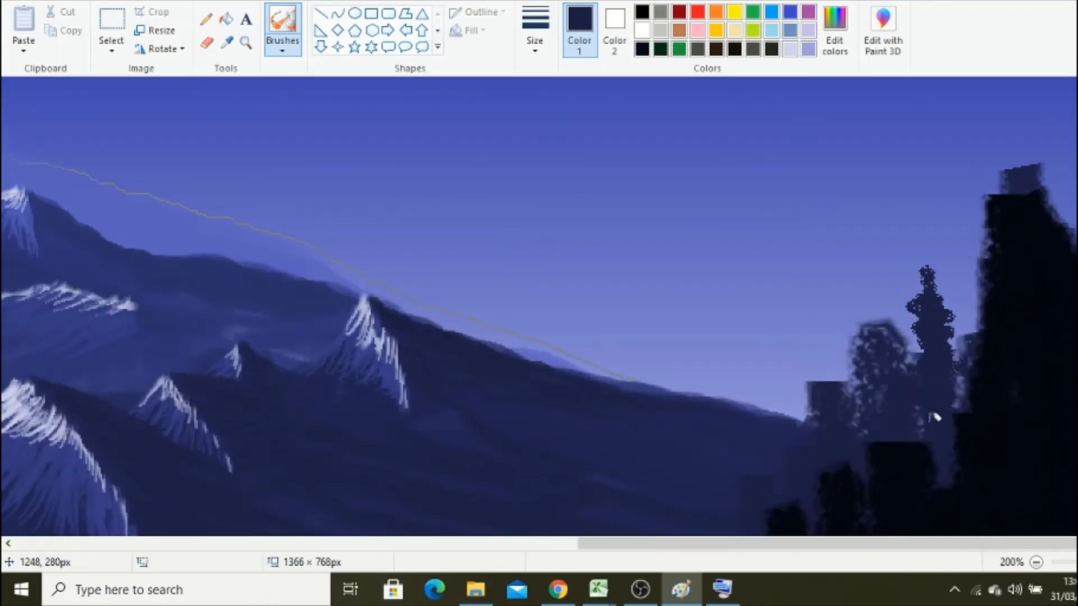
drag(835, 364, 842, 422)
scroll(731, 386, down, 2)
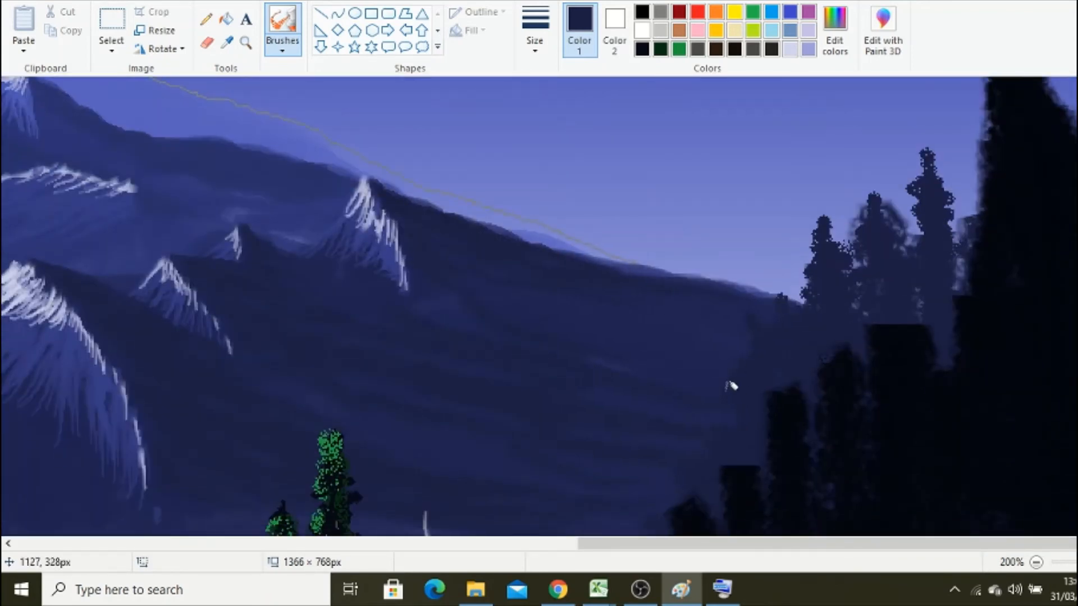
mouse_move(925, 287)
mouse_down()
mouse_move(850, 228)
mouse_move(898, 168)
mouse_move(979, 154)
mouse_move(930, 260)
mouse_up()
mouse_move(793, 279)
mouse_down()
mouse_move(870, 232)
mouse_move(902, 313)
mouse_move(898, 214)
mouse_move(902, 361)
mouse_move(847, 308)
mouse_move(861, 449)
mouse_move(814, 404)
mouse_up()
- Spray near-black conifer silhouettes over the blocky forest edge, descending in height from the tall trees to the lake shore
click(641, 49)
scroll(784, 190, down, 3)
mouse_move(785, 190)
mouse_down()
mouse_move(774, 280)
mouse_move(758, 308)
mouse_move(753, 283)
mouse_move(672, 413)
mouse_move(712, 290)
mouse_up()
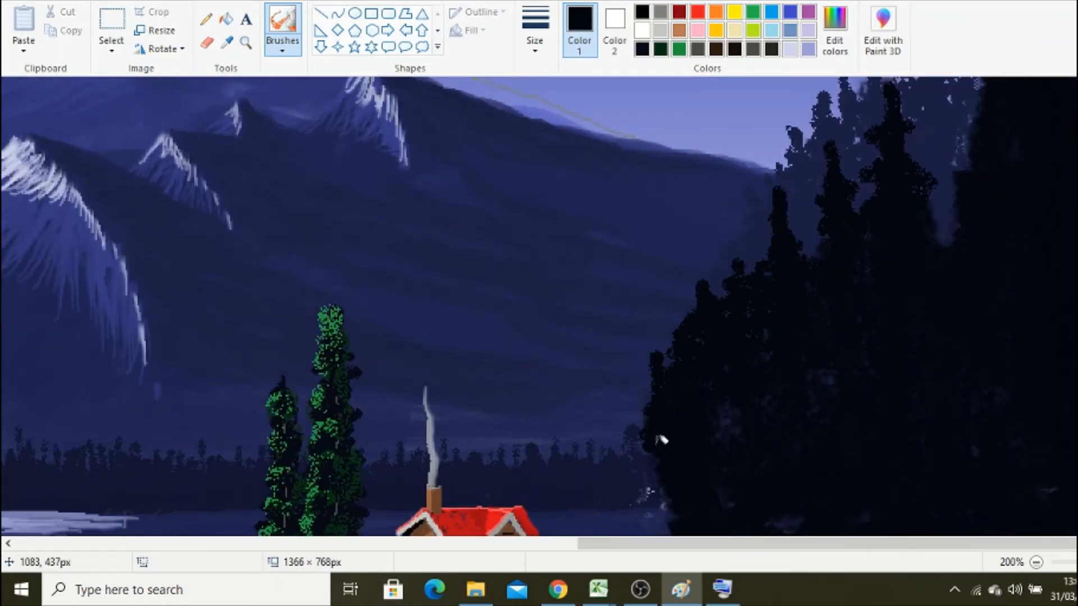
drag(658, 439, 658, 525)
scroll(538, 306, down, 2)
drag(647, 413, 674, 479)
scroll(539, 306, up, 3)
- Add smaller near-black treetops between the conifers and give the tallest tree a pointed, ragged silhouette
click(283, 48)
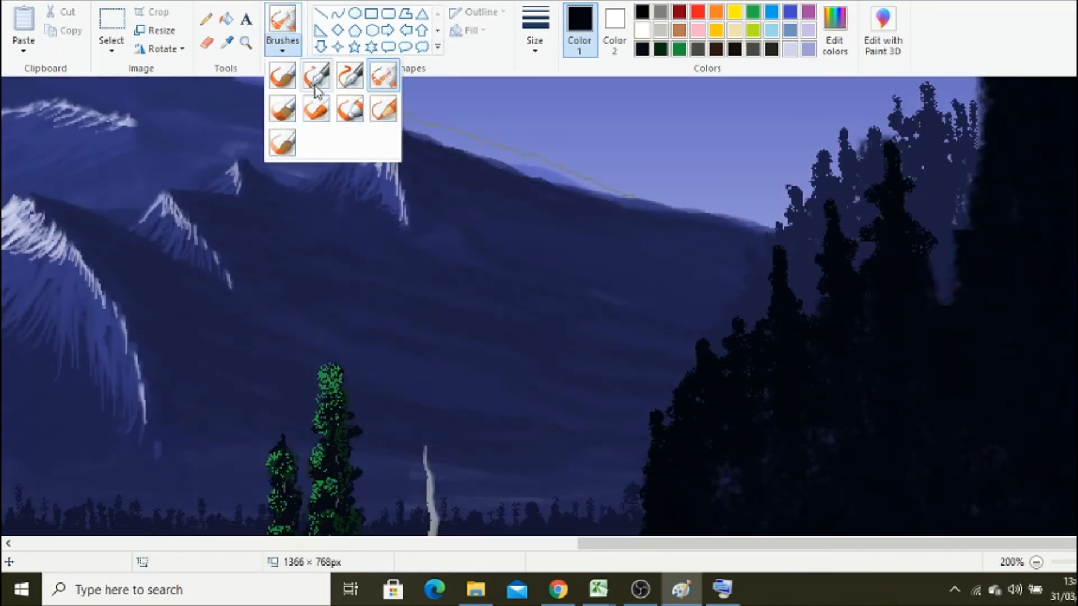
click(316, 87)
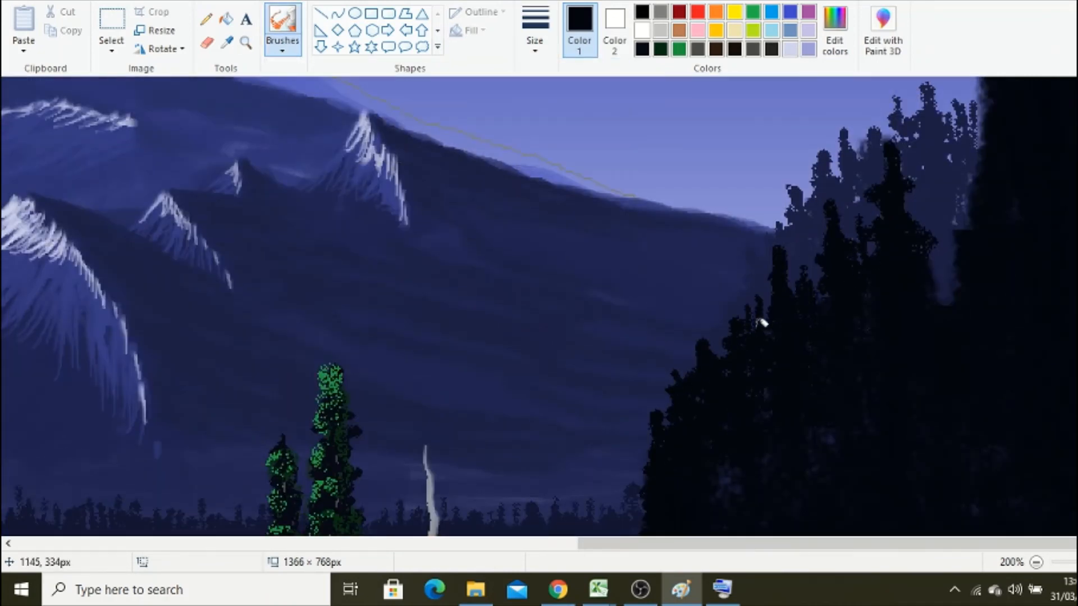
drag(758, 323, 752, 297)
drag(941, 217, 953, 319)
scroll(539, 306, up, 1)
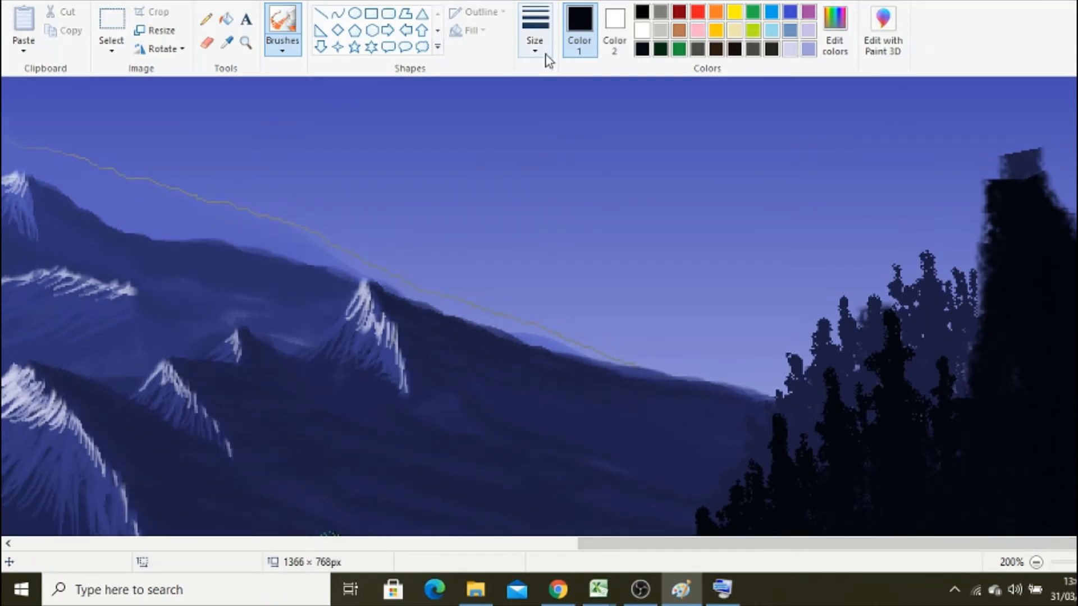
mouse_move(1022, 134)
mouse_down()
mouse_move(1021, 85)
mouse_move(1001, 208)
mouse_move(1031, 148)
mouse_move(1002, 115)
mouse_move(1053, 210)
mouse_move(983, 300)
mouse_move(1057, 303)
mouse_move(1037, 136)
mouse_move(1014, 95)
mouse_move(1069, 107)
mouse_up()
click(1036, 563)
scroll(1038, 281, up, 4)
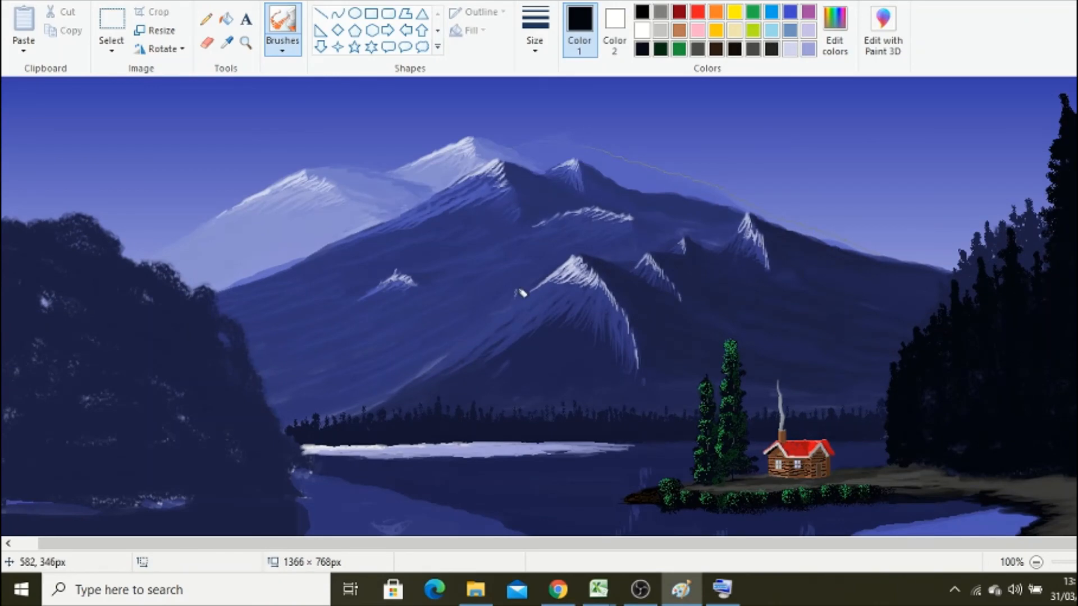
- Mix a dark green and airbrush a foliage patch at the base of the forest tree nearest the house
click(282, 46)
click(678, 51)
click(836, 51)
click(474, 387)
click(679, 50)
click(835, 52)
drag(754, 269, 753, 291)
click(420, 386)
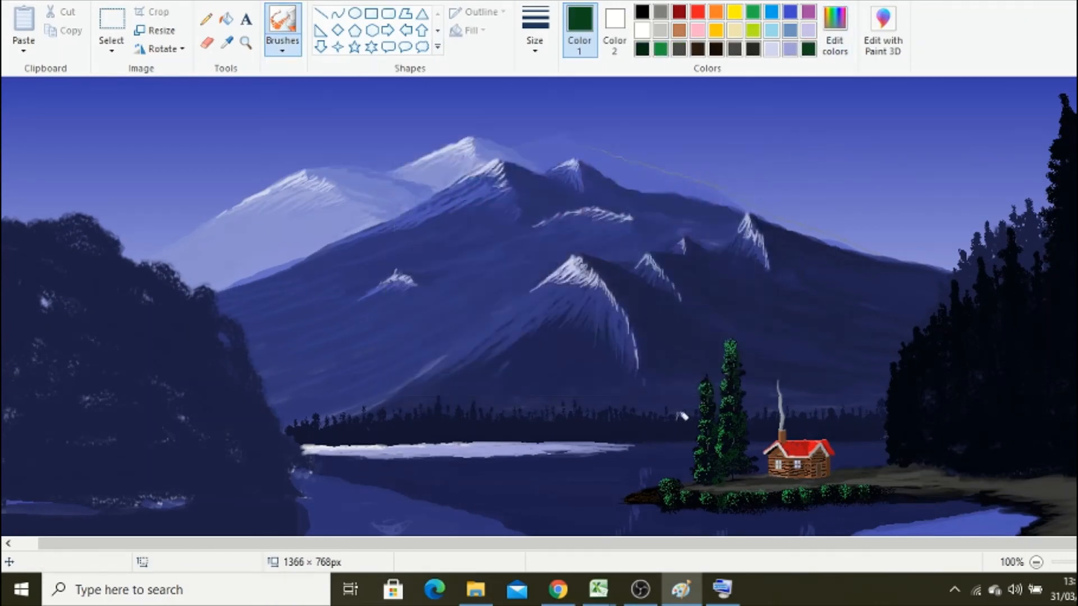
click(245, 43)
click(930, 365)
click(283, 22)
drag(669, 466, 680, 483)
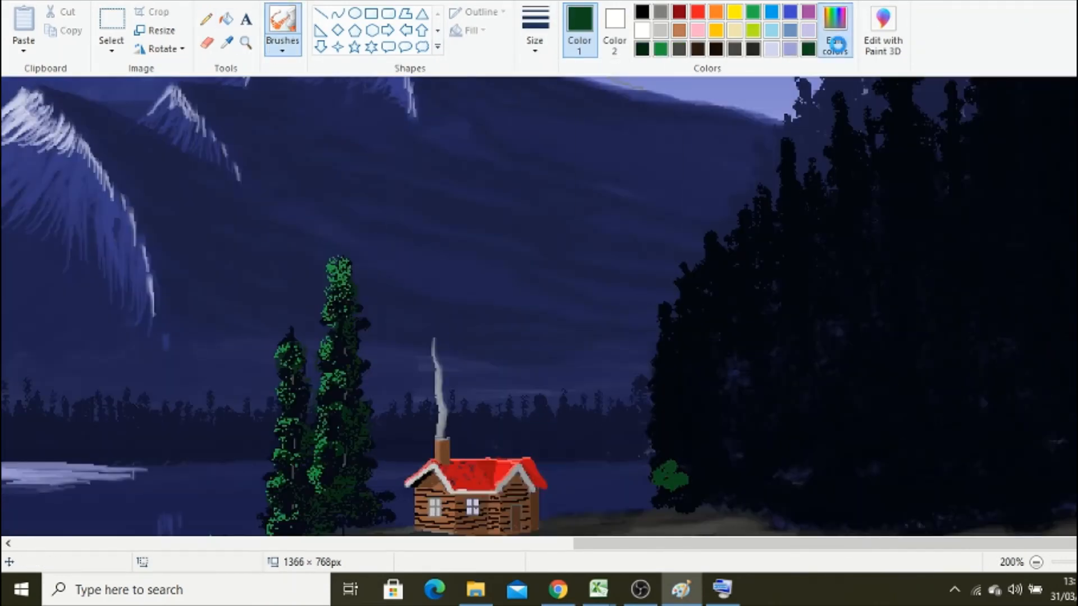
- Mix an even darker green and airbrush vertical foliage columns on the black conifers nearest the house
click(836, 43)
drag(753, 291, 754, 302)
click(420, 386)
mouse_move(694, 489)
mouse_down()
mouse_move(672, 496)
mouse_move(689, 348)
mouse_move(710, 368)
mouse_move(766, 214)
mouse_move(806, 260)
mouse_move(840, 243)
mouse_move(830, 522)
mouse_up()
scroll(920, 203, up, 3)
mouse_move(899, 160)
mouse_down()
mouse_move(894, 385)
mouse_move(862, 505)
mouse_up()
drag(907, 163, 920, 252)
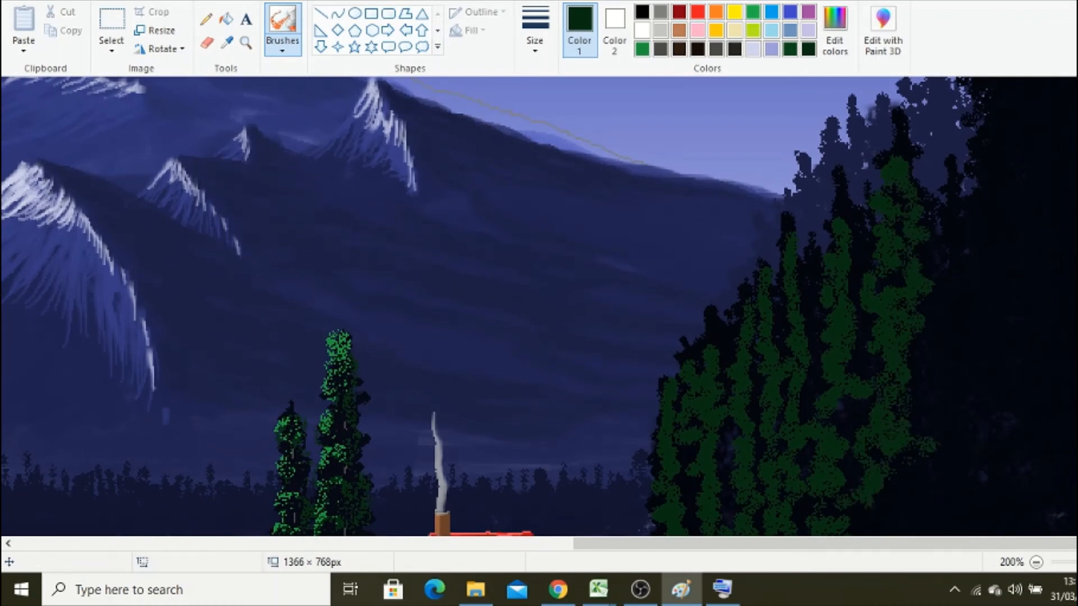
- Extend the dark green foliage over the middle conifers of the forest, from their tops to the ground
scroll(887, 337, down, 7)
drag(898, 320, 890, 427)
scroll(974, 337, up, 7)
drag(975, 353, 954, 436)
scroll(954, 393, down, 4)
mouse_move(957, 281)
mouse_down()
mouse_move(928, 336)
mouse_move(943, 469)
mouse_up()
scroll(954, 421, down, 4)
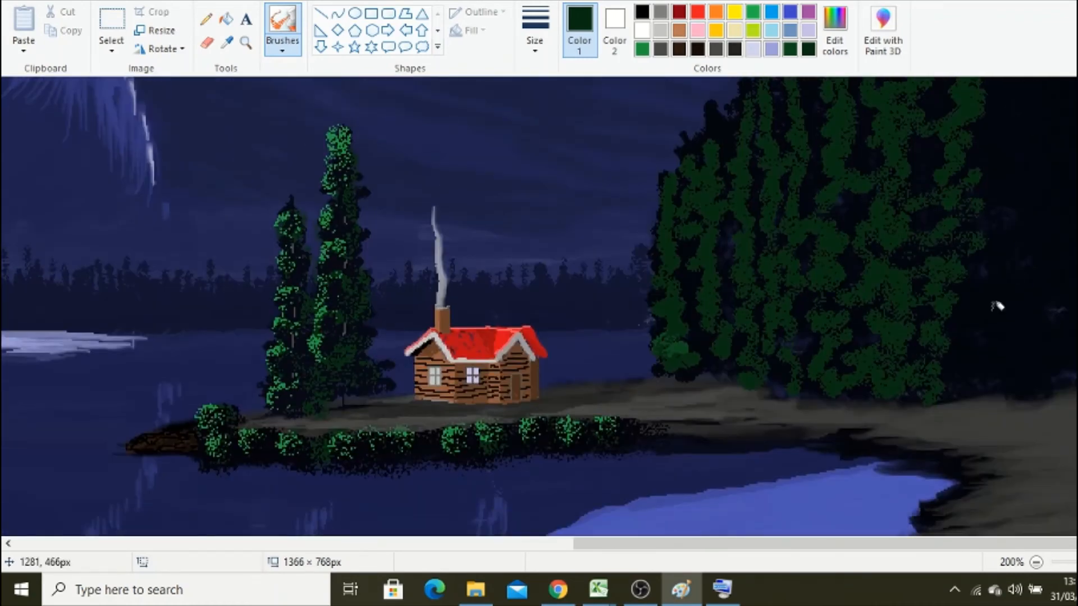
- Airbrush dark green foliage over the tall trees at the canvas edge, filling them down to the forest floor
drag(982, 264, 962, 359)
scroll(962, 336, up, 5)
scroll(661, 223, down, 3)
scroll(1021, 280, up, 8)
mouse_move(1005, 151)
mouse_down()
mouse_move(1038, 499)
mouse_move(1008, 517)
mouse_up()
mouse_move(1058, 280)
mouse_down()
mouse_move(1076, 394)
mouse_move(1070, 497)
mouse_up()
scroll(1055, 393, down, 4)
mouse_move(1008, 272)
mouse_down()
mouse_move(1076, 389)
mouse_move(1010, 517)
mouse_up()
drag(1061, 300, 1076, 397)
scroll(1069, 401, down, 4)
drag(982, 382, 1067, 356)
- Sample the forest's near-black and spray shadows along the base of the green conifers
click(226, 43)
mouse_move(1017, 390)
mouse_down()
mouse_move(936, 428)
mouse_move(885, 425)
mouse_move(809, 449)
mouse_up()
click(1002, 425)
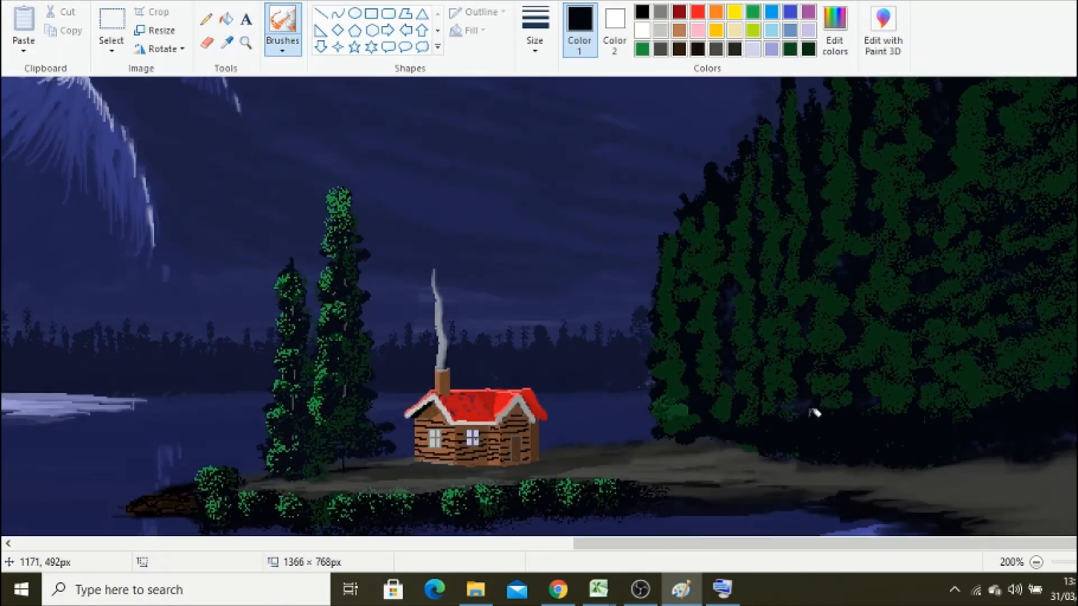
scroll(815, 413, up, 4)
- Sample a brighter green, undo the stray spray, and airbrush highlights on the conifers nearest the house with a changed brush size
click(227, 42)
click(673, 351)
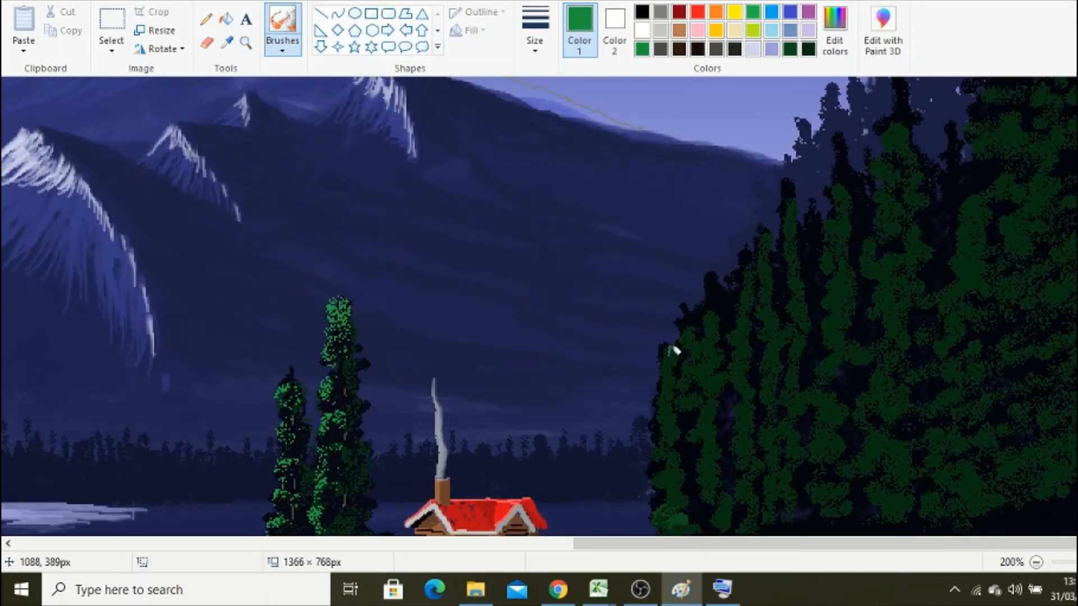
key(ctrl+z)
drag(668, 358, 656, 468)
click(534, 31)
click(572, 148)
scroll(656, 477, down, 2)
mouse_move(700, 284)
mouse_down()
mouse_move(696, 388)
mouse_move(726, 369)
mouse_move(765, 298)
mouse_move(786, 140)
mouse_move(798, 337)
mouse_move(826, 291)
mouse_move(885, 103)
mouse_move(865, 383)
mouse_move(874, 437)
mouse_up()
drag(884, 90, 907, 124)
click(923, 152)
- Airbrush bright green highlights over the tall trees at the canvas edge, from their tops to the lower branches
scroll(923, 163, up, 3)
drag(986, 227, 1005, 104)
scroll(1005, 103, up, 4)
mouse_move(1013, 98)
mouse_down()
mouse_move(999, 334)
mouse_move(1067, 421)
mouse_move(977, 505)
mouse_up()
scroll(976, 505, down, 3)
mouse_move(1030, 273)
mouse_down()
mouse_move(1068, 345)
mouse_move(994, 452)
mouse_up()
scroll(994, 452, down, 3)
drag(1069, 331, 958, 407)
click(1068, 274)
- Sample the dark green and spray shading between the bright highlights on the conifers nearest the house
click(227, 43)
click(889, 382)
mouse_move(878, 396)
mouse_down()
mouse_move(932, 106)
mouse_move(840, 250)
mouse_move(791, 298)
mouse_move(769, 186)
mouse_move(686, 272)
mouse_up()
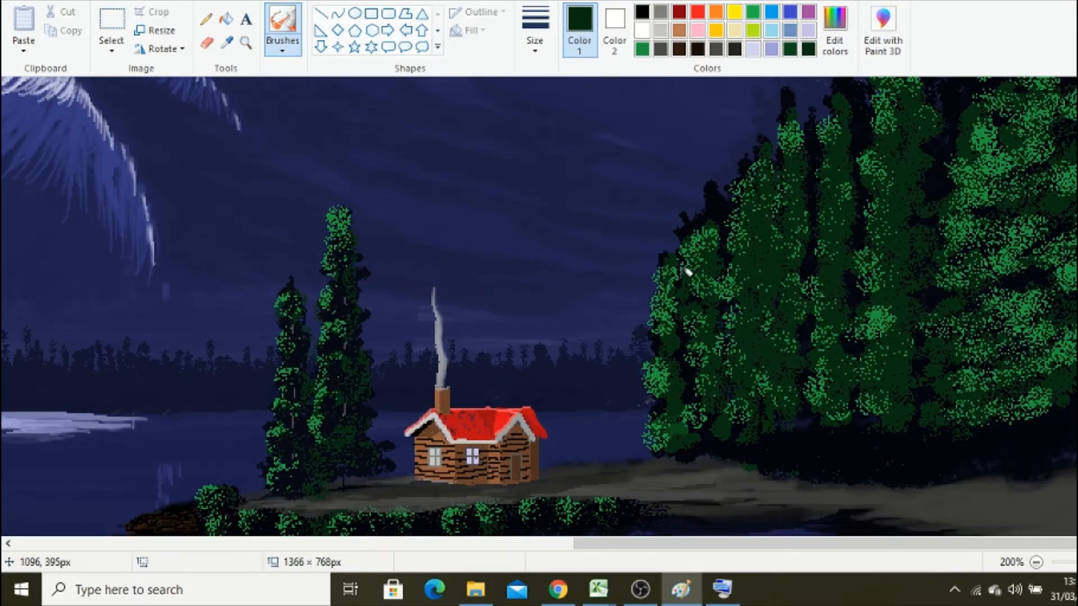
scroll(769, 227, up, 3)
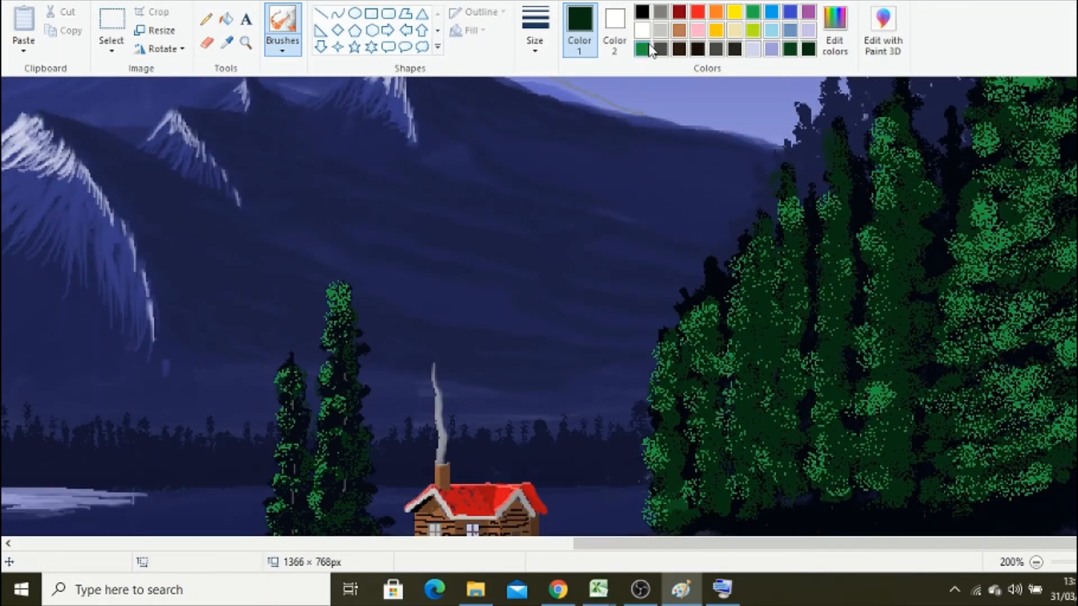
- Dab bright green highlights onto the conifer tops and shade beside one of them with the dark green
click(643, 49)
click(836, 175)
click(832, 135)
click(886, 105)
click(783, 172)
click(738, 246)
click(791, 49)
drag(791, 213, 800, 171)
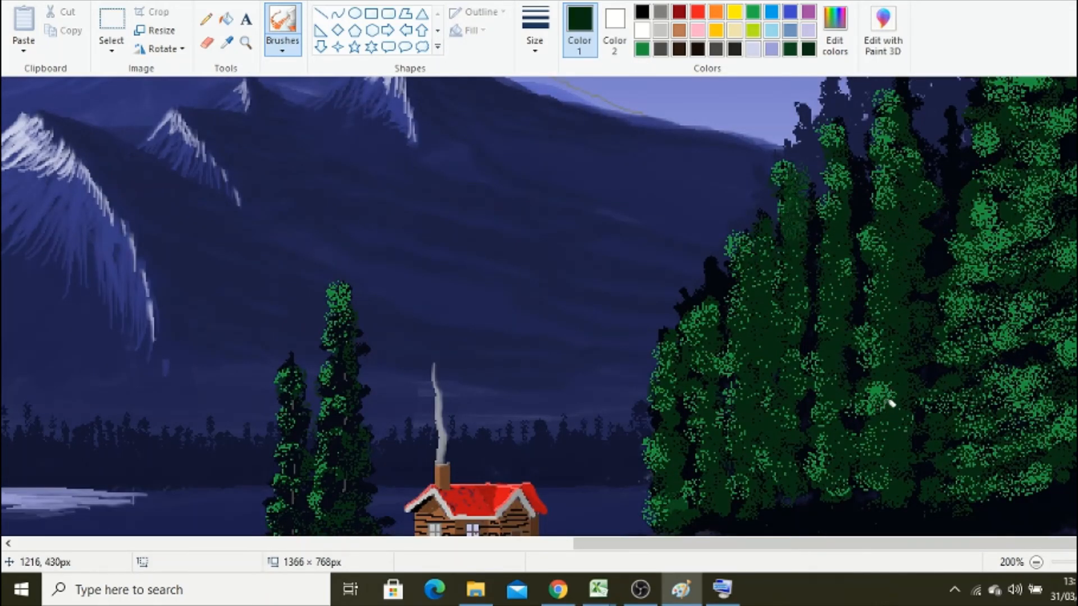
- Change the brush size, sample the near-black, and airbrush shadows between the conifers nearest the house
click(534, 31)
click(578, 107)
click(227, 43)
click(941, 220)
drag(772, 260, 755, 459)
drag(716, 339, 685, 479)
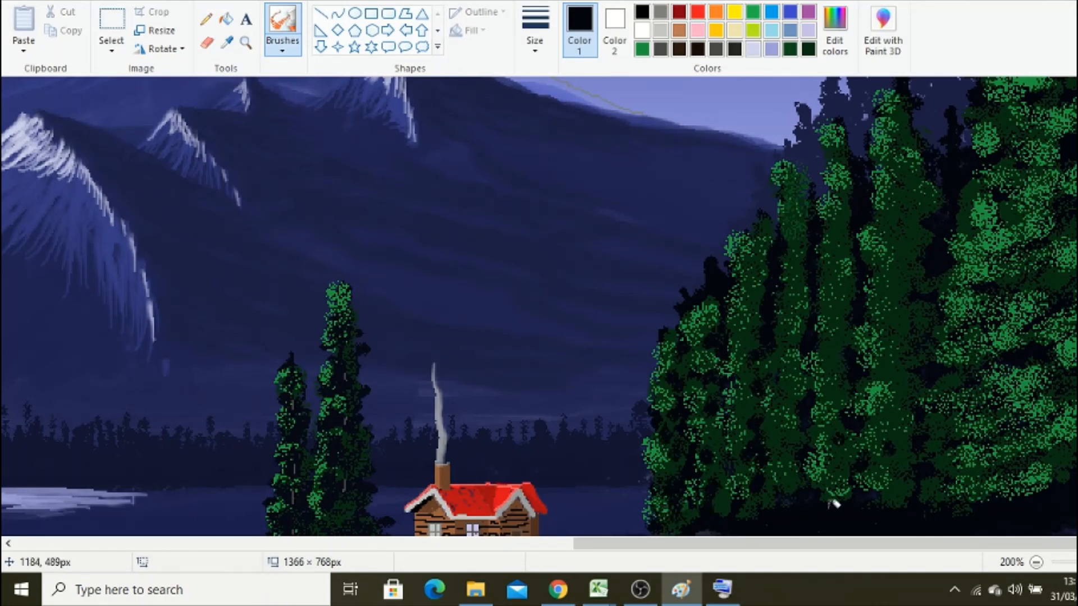
- Airbrush dark green shading over the bright highlights of the tall trees at the canvas edge, from their tops to the lower branches
drag(1043, 543, 1051, 543)
drag(963, 278, 1021, 243)
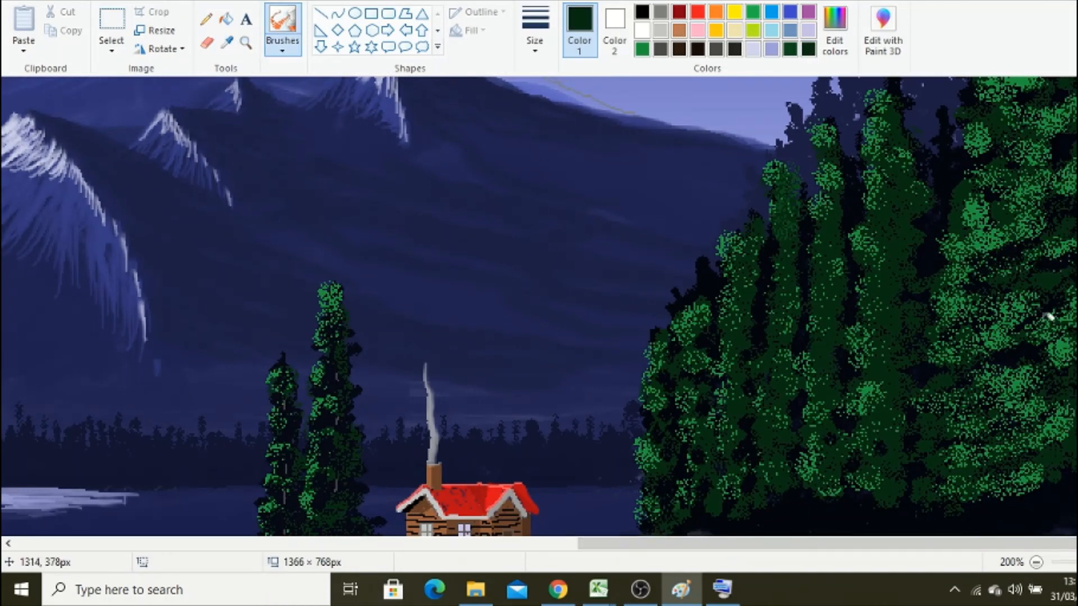
mouse_move(1050, 318)
mouse_down()
mouse_move(1015, 291)
mouse_move(1009, 203)
mouse_up()
scroll(1010, 204, up, 2)
drag(1032, 243, 1015, 103)
scroll(1007, 146, down, 1)
mouse_move(988, 247)
mouse_down()
mouse_move(977, 309)
mouse_move(997, 330)
mouse_up()
drag(1010, 474, 1022, 488)
scroll(1019, 483, down, 1)
drag(1037, 377, 1056, 387)
drag(978, 196, 1048, 265)
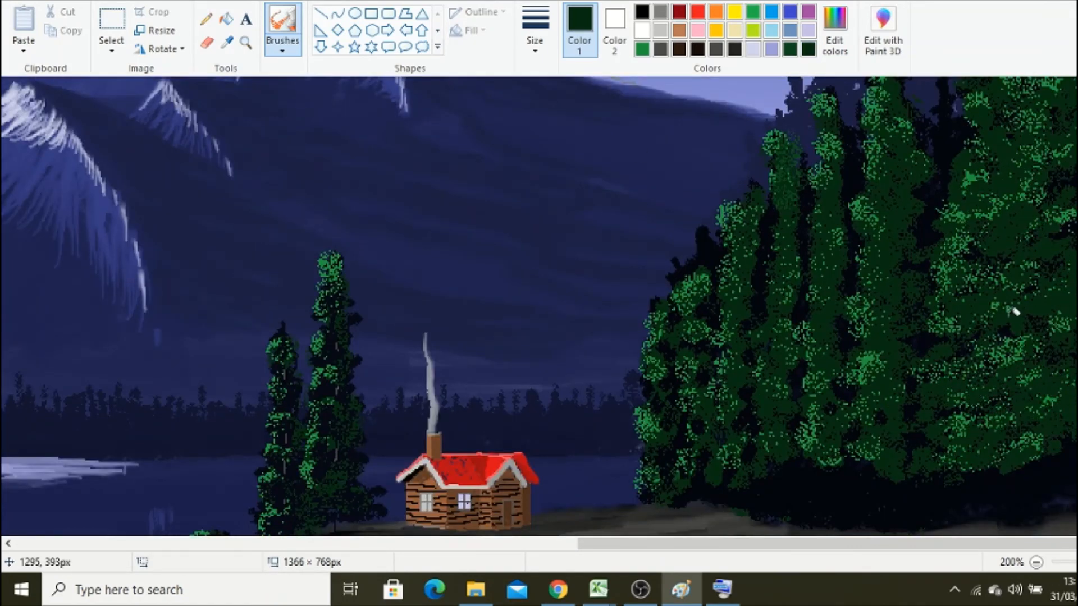
- Sample the near-black beneath the trees and spray shadows into the tall trees at the canvas edge, up towards their tops
click(226, 43)
click(1062, 460)
drag(1059, 399, 996, 394)
mouse_move(1049, 309)
mouse_down()
mouse_move(1044, 222)
mouse_move(1063, 224)
mouse_up()
drag(996, 387, 948, 377)
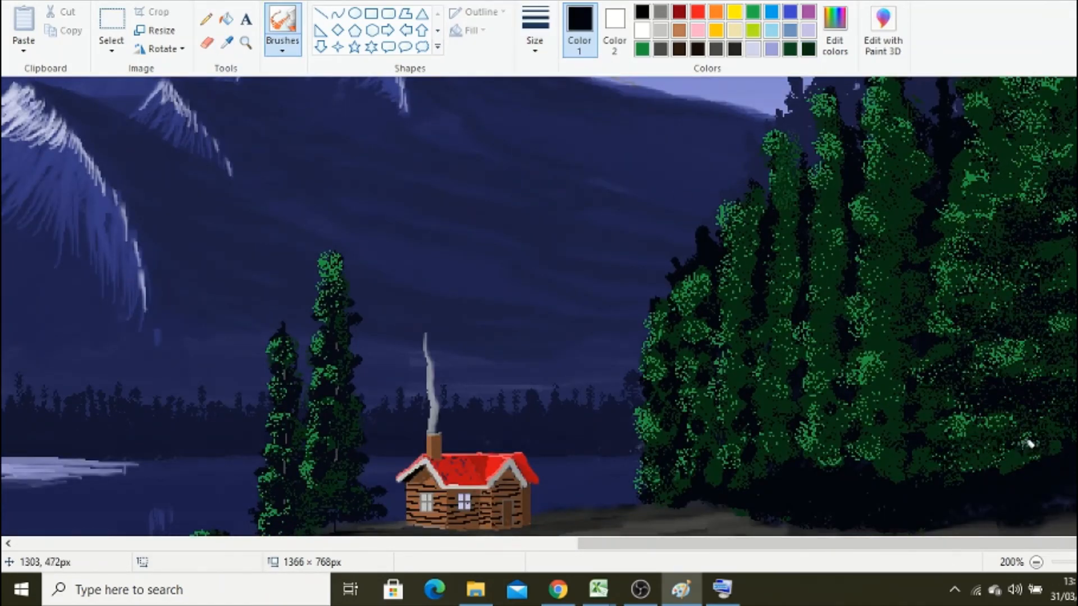
scroll(1030, 438, up, 3)
mouse_move(1055, 340)
mouse_down()
mouse_move(994, 249)
mouse_move(1025, 112)
mouse_up()
scroll(1030, 224, up, 3)
drag(1015, 281, 1002, 205)
scroll(1038, 280, down, 4)
drag(994, 342, 963, 362)
scroll(1039, 373, down, 3)
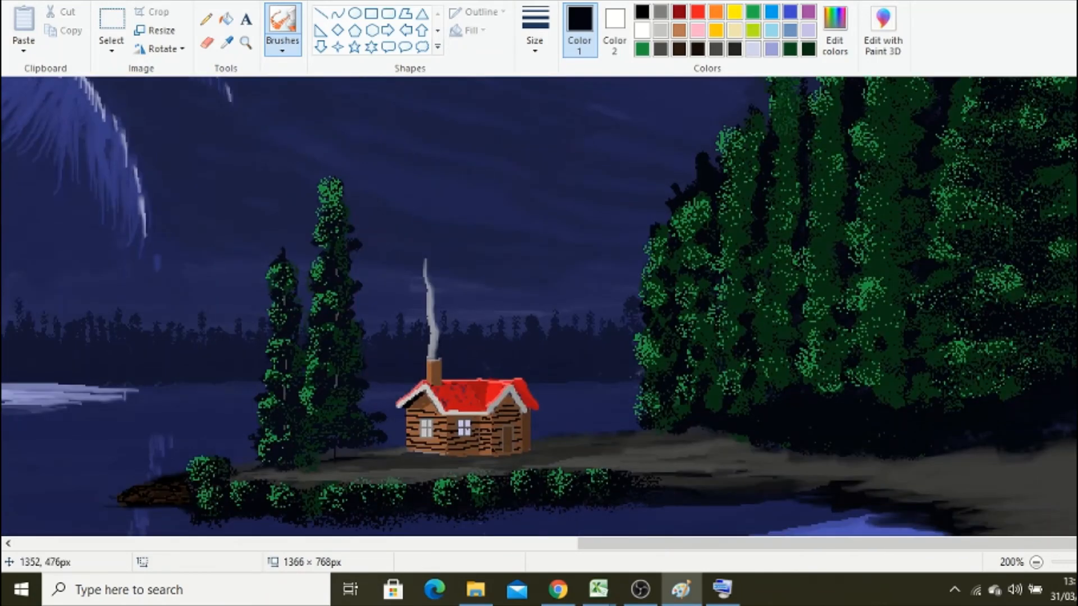
- Spray near-black shadows into the forest and its base, and extend the dark shrub line along the edge of the spit
scroll(1067, 381, down, 2)
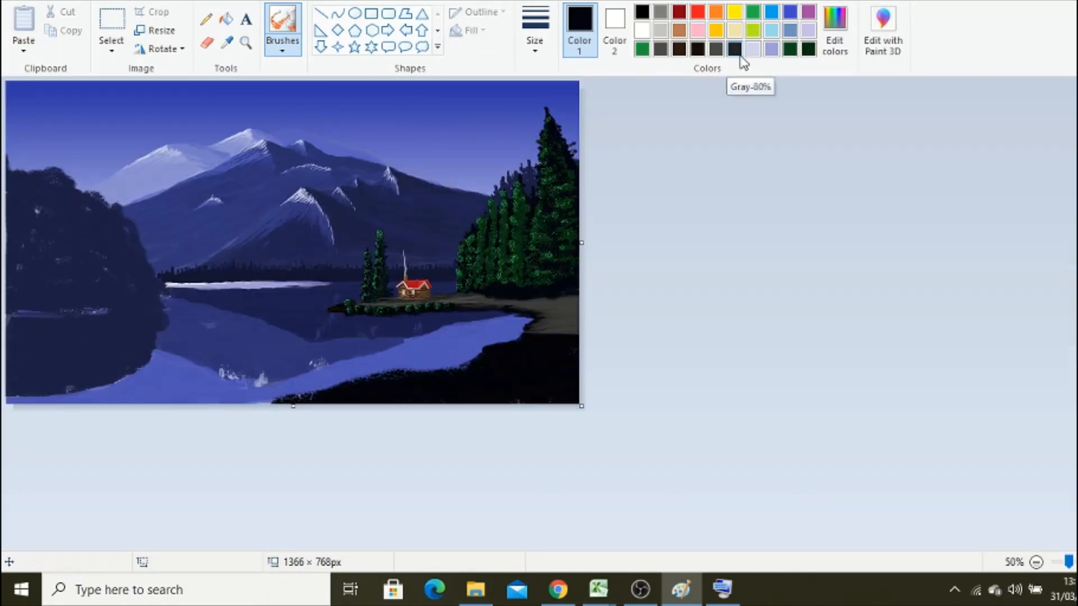
click(245, 43)
click(494, 194)
drag(539, 543, 584, 544)
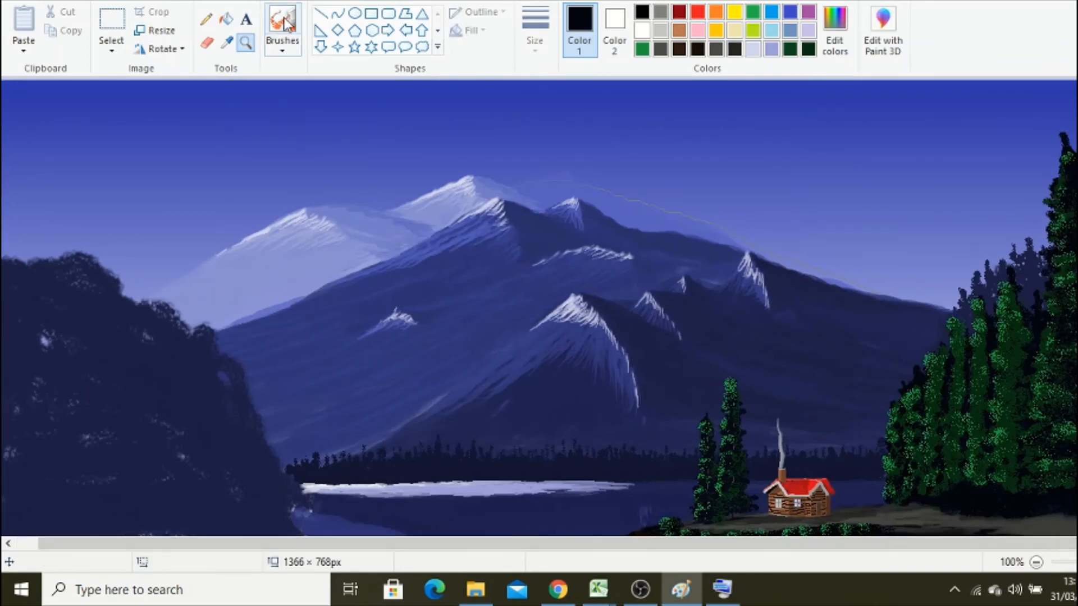
click(283, 20)
drag(1052, 482, 1073, 481)
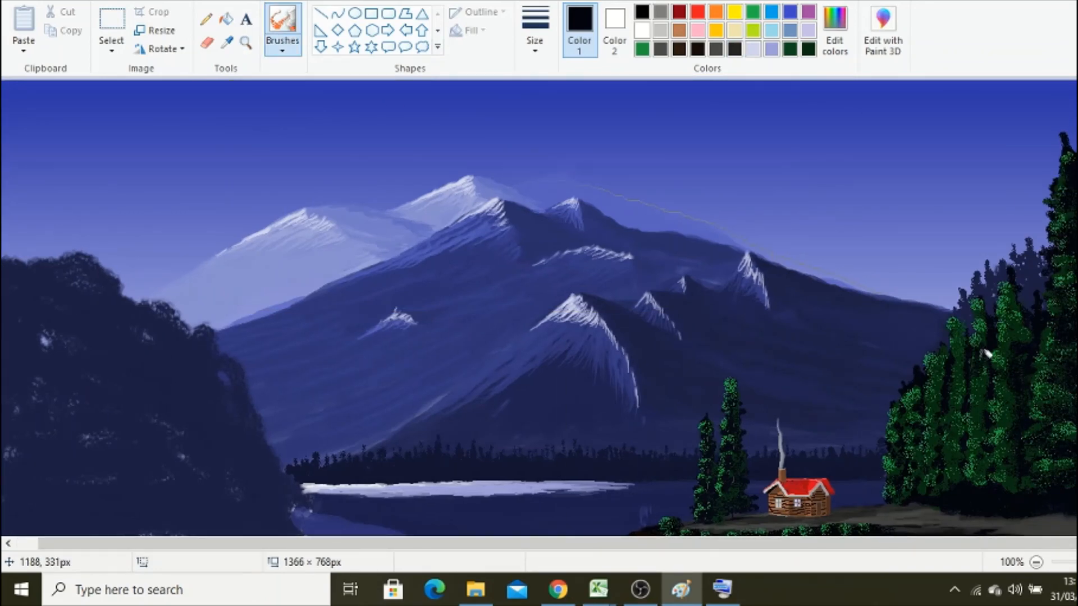
drag(985, 351, 963, 451)
scroll(954, 422, down, 3)
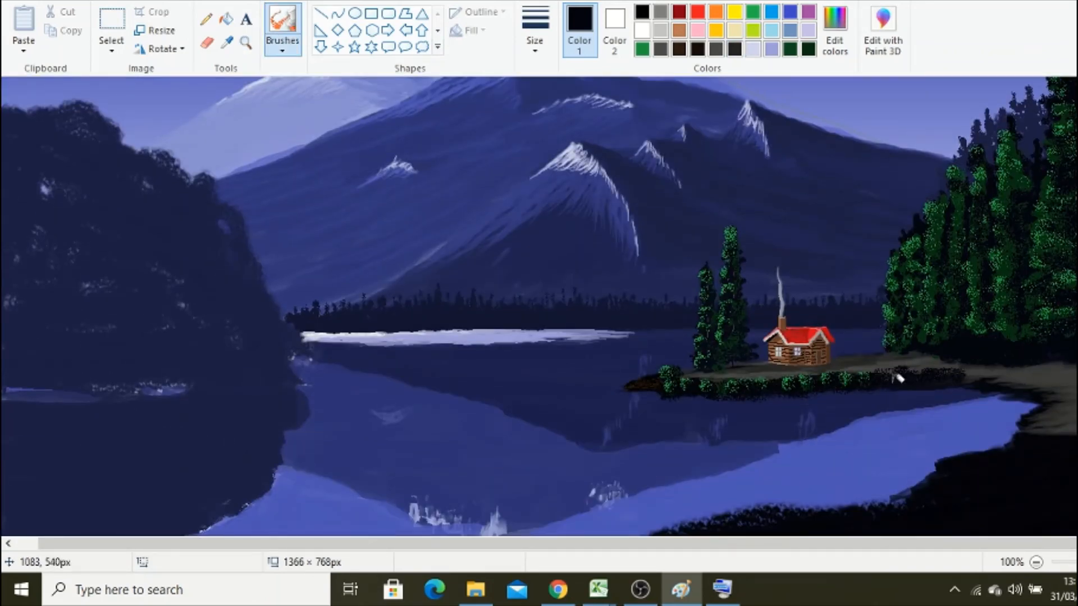
drag(898, 378, 966, 373)
- Airbrush dark green grass over the black foreground bank, changing the brush size along the way
scroll(965, 373, down, 1)
click(808, 50)
mouse_move(1032, 485)
mouse_down()
mouse_move(999, 476)
mouse_move(974, 508)
mouse_move(786, 477)
mouse_move(1068, 507)
mouse_up()
click(535, 31)
click(573, 181)
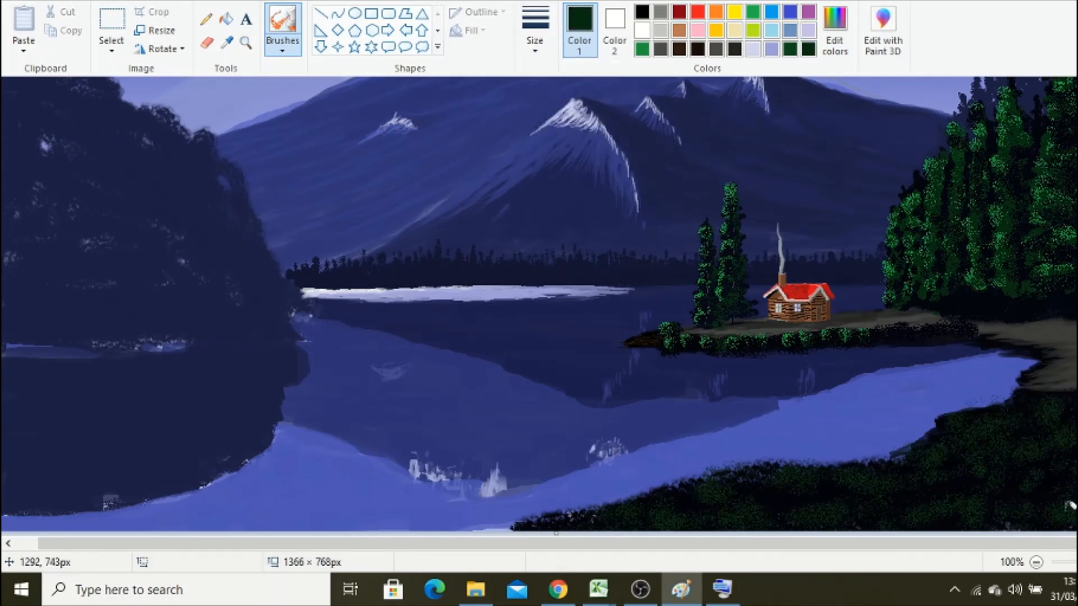
mouse_move(692, 519)
mouse_down()
mouse_move(762, 472)
mouse_move(955, 499)
mouse_up()
- Spray bright green highlights over the foreground bank, then break them up with sampled near-black shading
click(642, 50)
mouse_move(952, 439)
mouse_down()
mouse_move(1069, 407)
mouse_move(610, 508)
mouse_move(873, 471)
mouse_up()
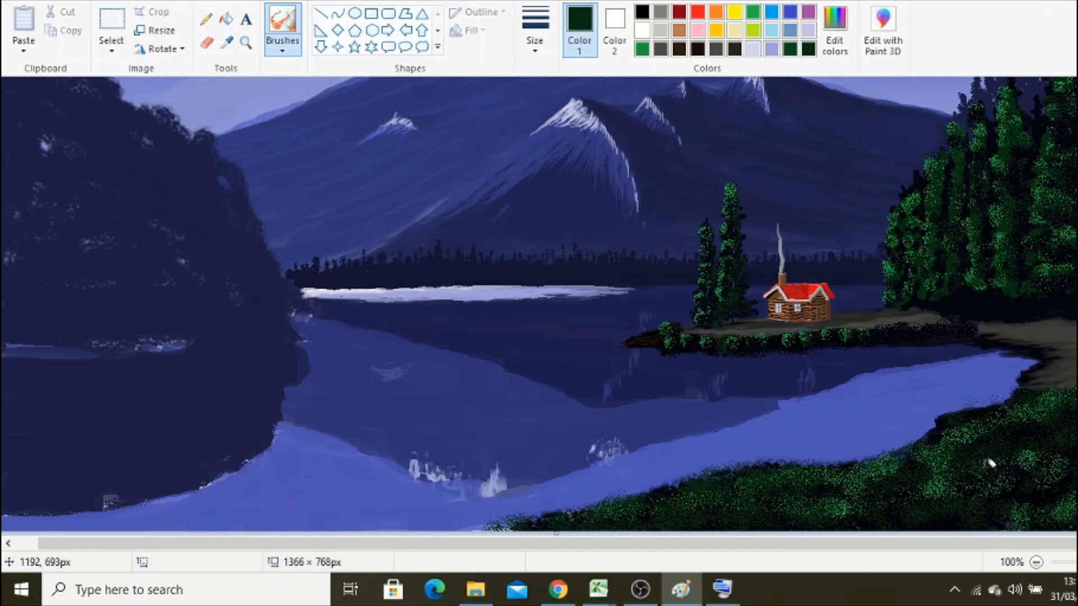
click(226, 43)
click(906, 331)
drag(936, 457, 965, 480)
drag(1045, 471, 863, 505)
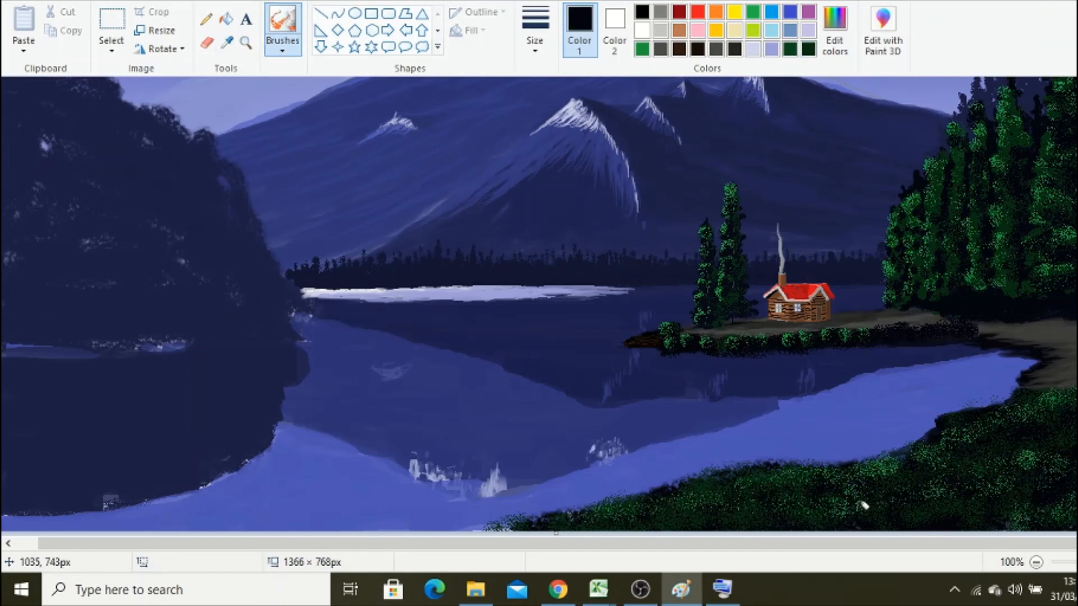
drag(1037, 403, 1039, 468)
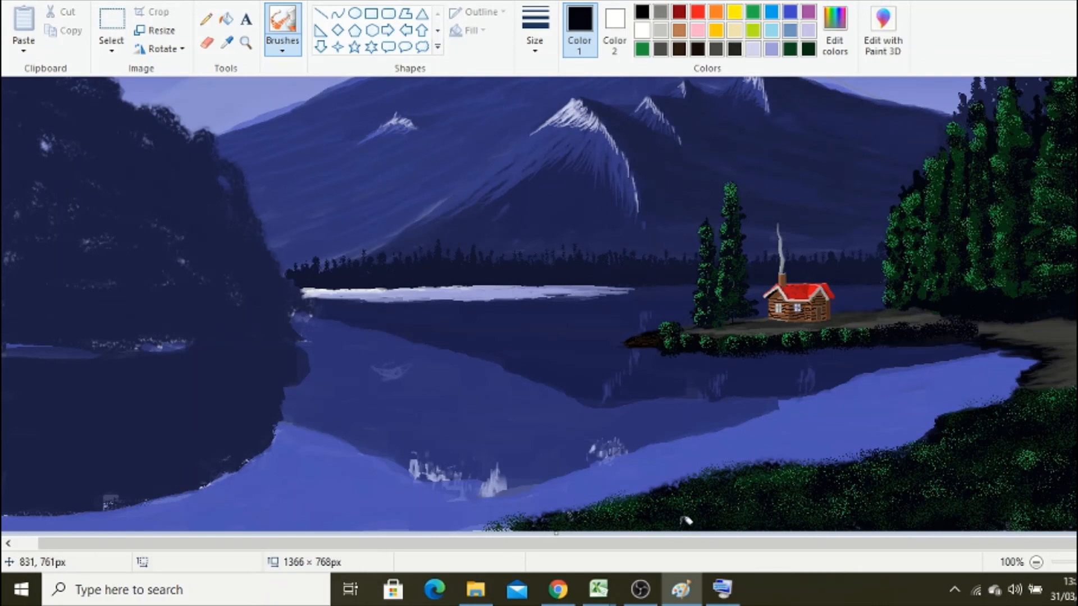
- Spray small orange flower patches across the green foreground bank
drag(1022, 407, 1053, 404)
drag(932, 447, 949, 443)
drag(798, 471, 786, 473)
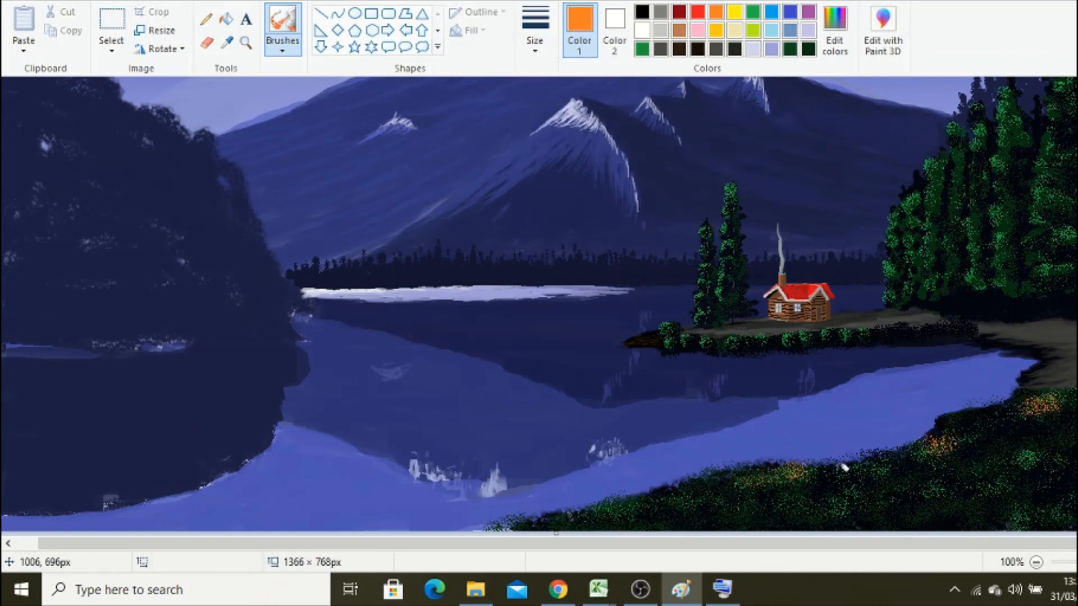
drag(1013, 465, 992, 472)
drag(866, 492, 861, 495)
drag(825, 496, 807, 499)
click(683, 501)
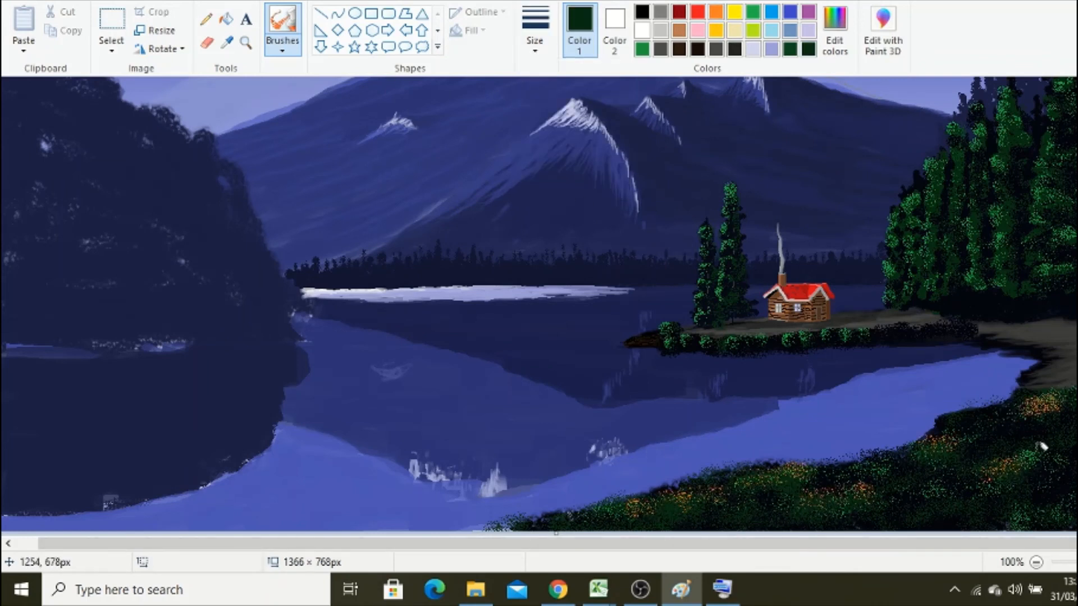
- Sample a dark tone from the spit and brush in a large sloping rock mass in front of the blue trees across the lake
drag(874, 543, 847, 543)
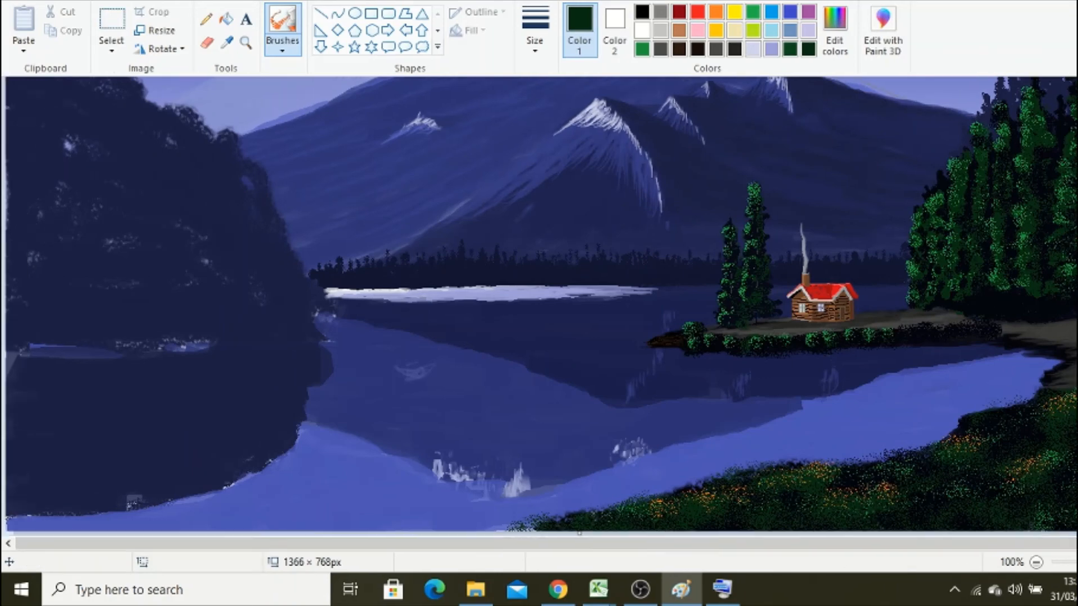
scroll(570, 517, up, 3)
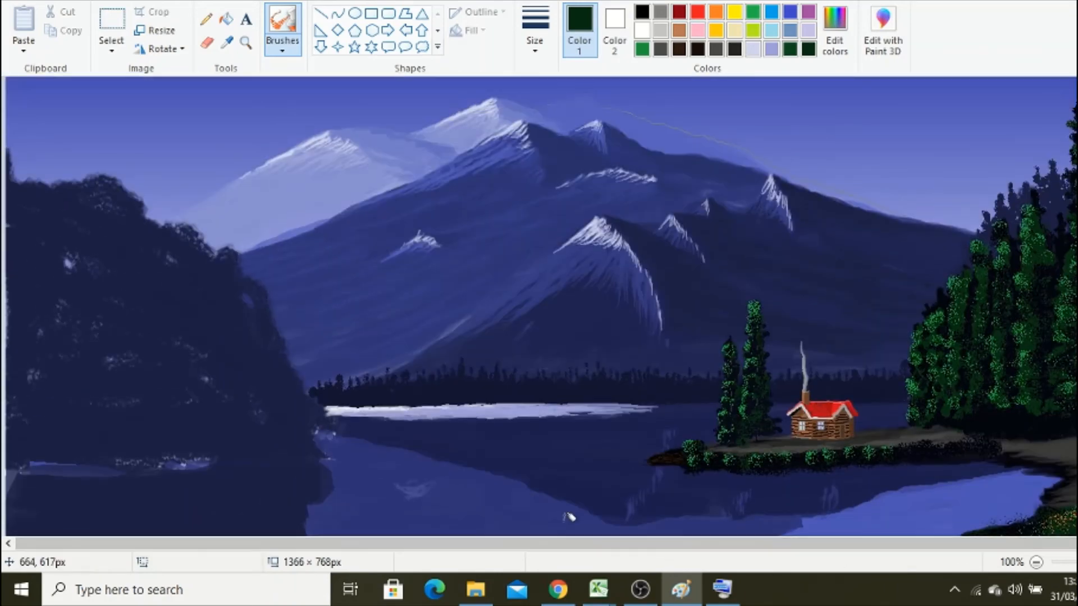
click(228, 43)
click(882, 437)
click(272, 50)
click(282, 77)
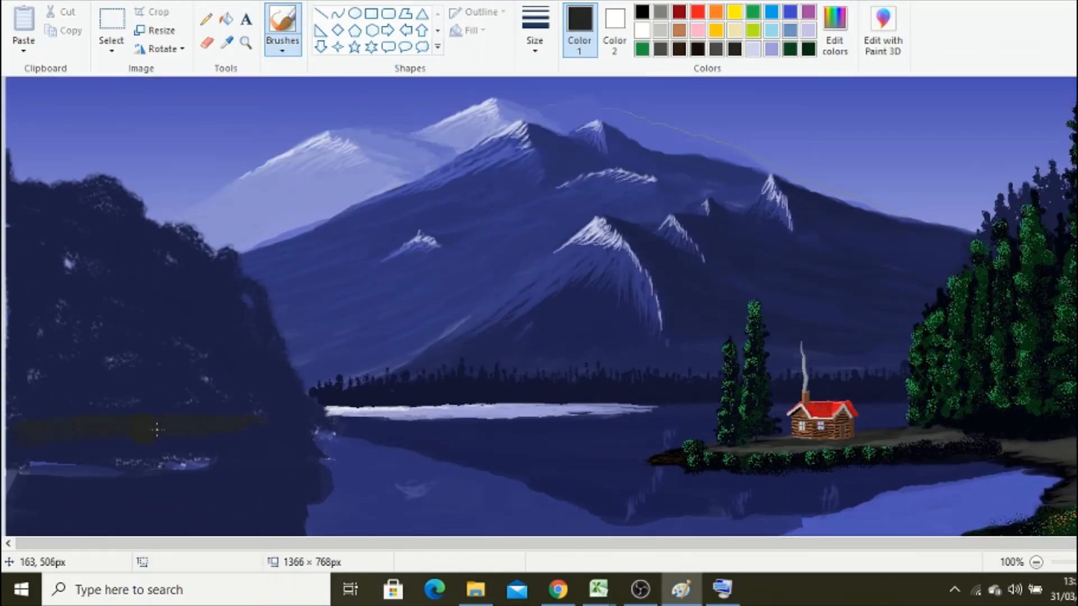
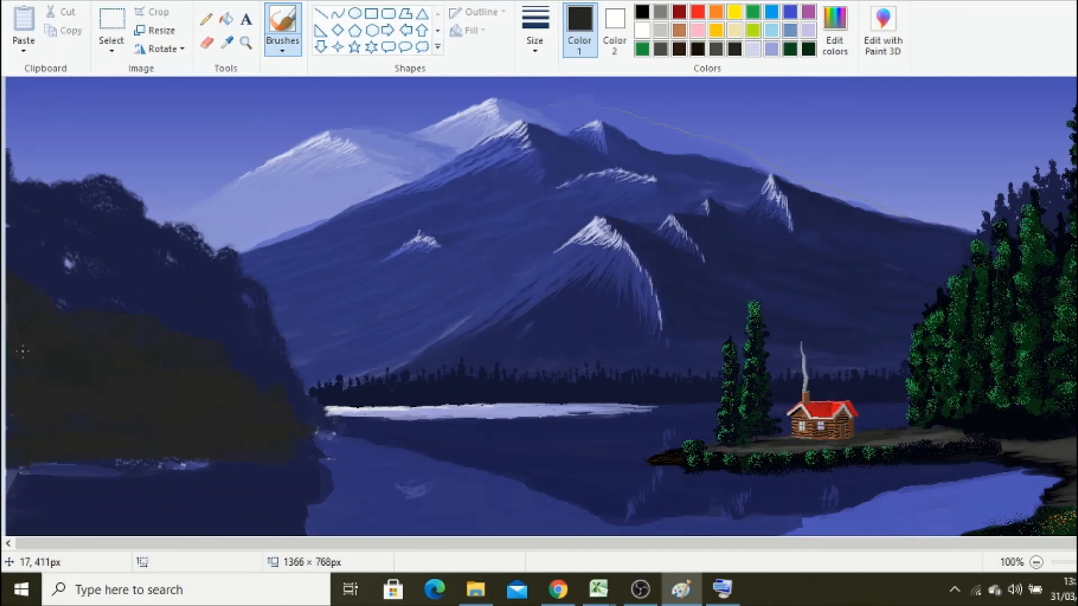
- Mix a lighter grey of RGB 64, 64, 66 and paint ridge contours down the rock slope with a changed brush size
click(835, 31)
click(421, 385)
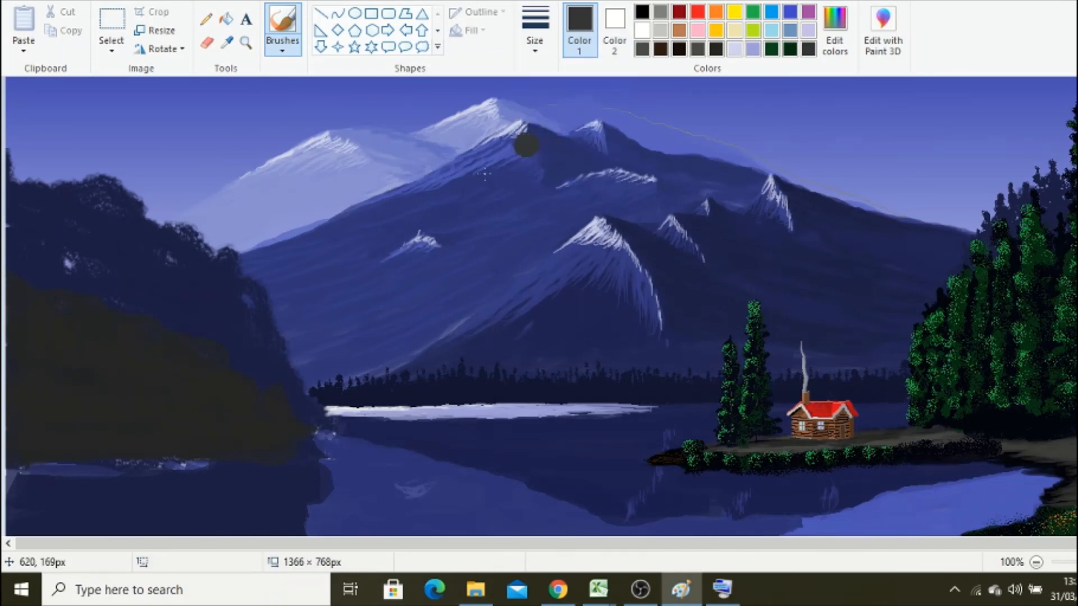
drag(309, 444, 241, 401)
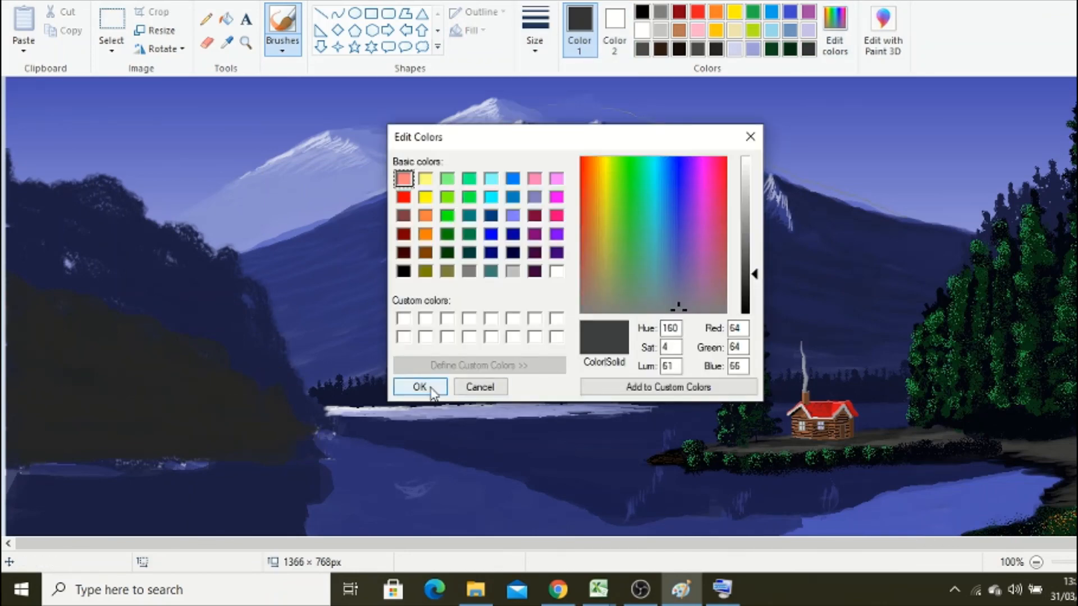
click(414, 387)
click(535, 25)
click(541, 84)
mouse_move(264, 427)
mouse_down()
mouse_move(166, 356)
mouse_move(292, 411)
mouse_move(74, 333)
mouse_move(150, 290)
mouse_move(74, 400)
mouse_move(9, 349)
mouse_up()
- Mix another shade of grey and paint additional ridge strokes along the lower slope and outer edge of the rock
click(835, 31)
click(422, 387)
drag(220, 451, 193, 444)
drag(58, 376, 10, 363)
- Sample the rock's dark base, adjust the colour, and paint dark crevices between the ridges to thin and break up the highlights
click(226, 43)
click(140, 432)
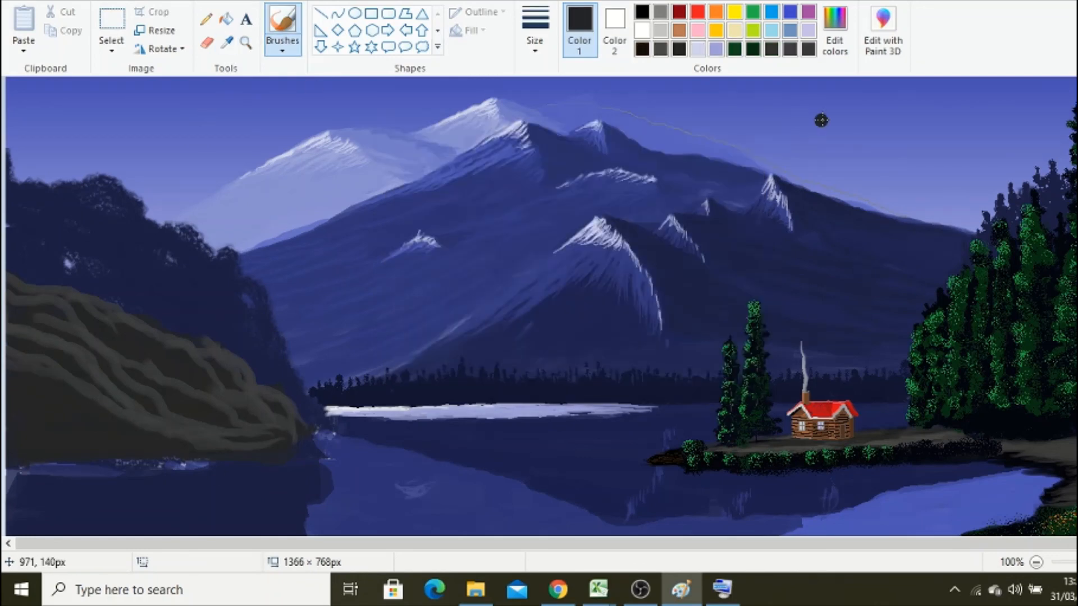
click(834, 31)
click(420, 387)
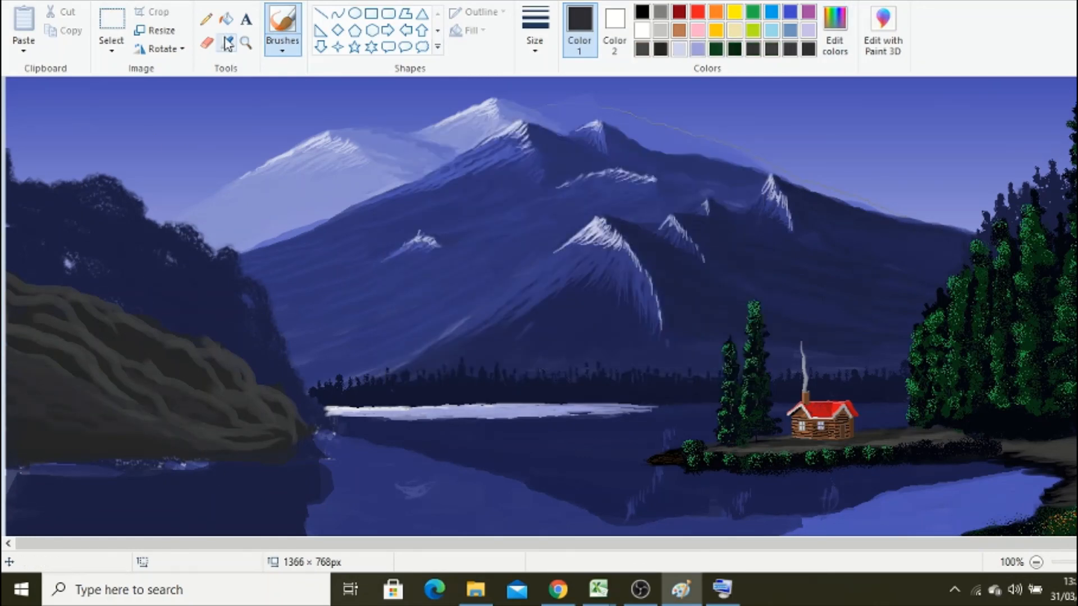
ctrl+scroll(116, 345, up, 1)
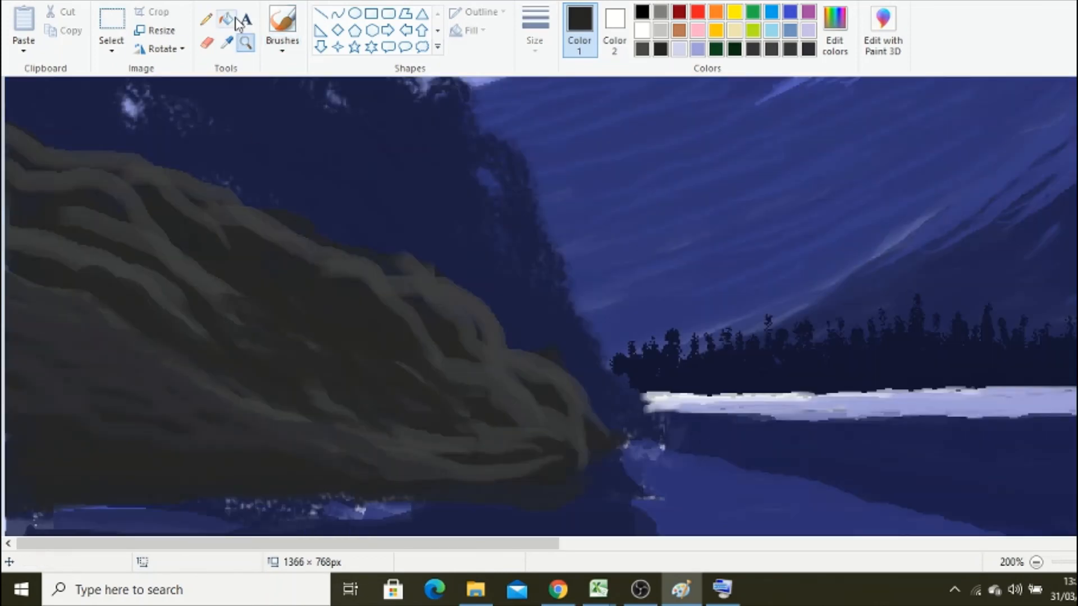
drag(522, 382, 463, 328)
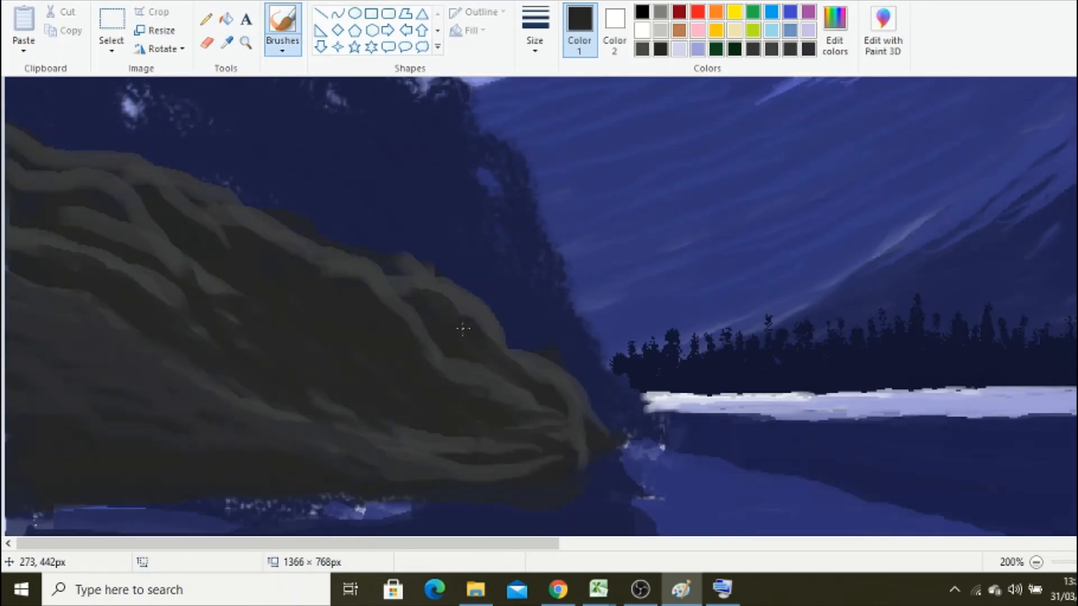
drag(556, 415, 527, 364)
drag(127, 240, 19, 168)
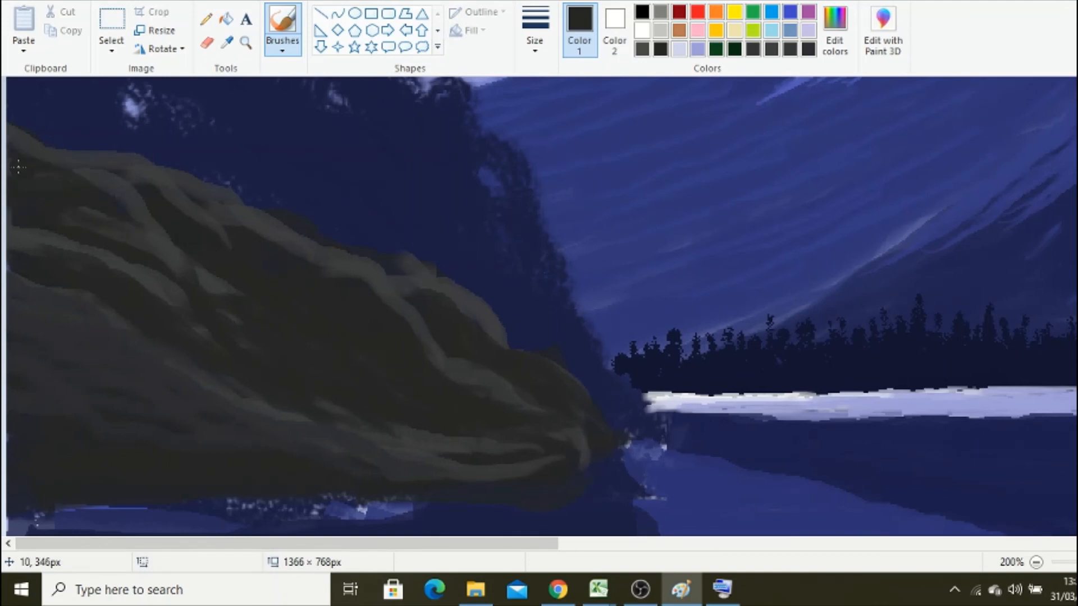
drag(287, 264, 348, 253)
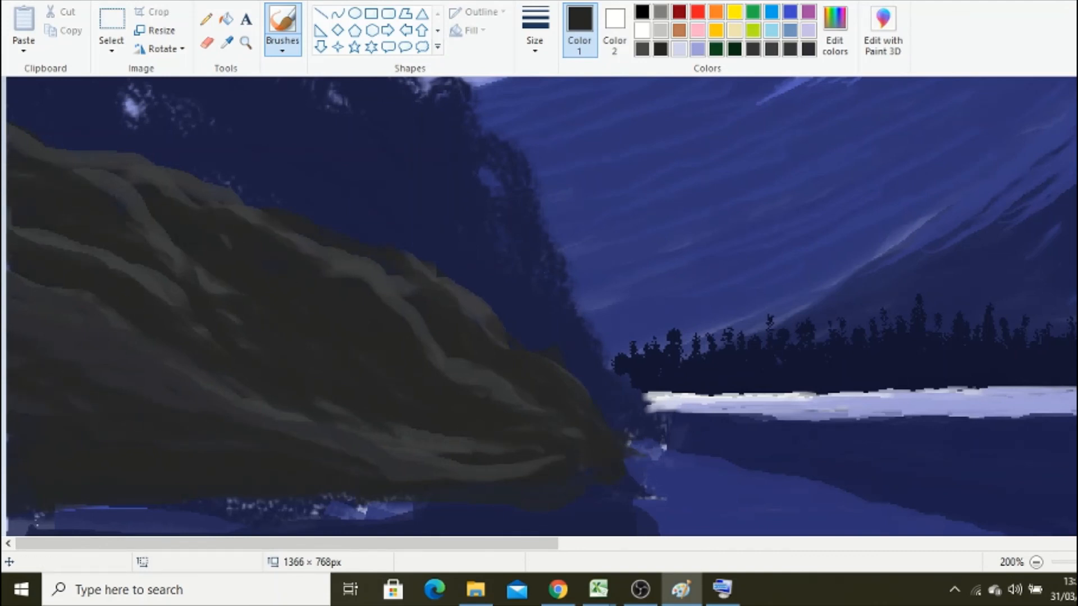
- Sample the rock's upper edge, mix a dark grey around RGB 57, 57, 61, and paint softer ridge highlights across the rock
scroll(469, 463, up, 1)
click(1036, 562)
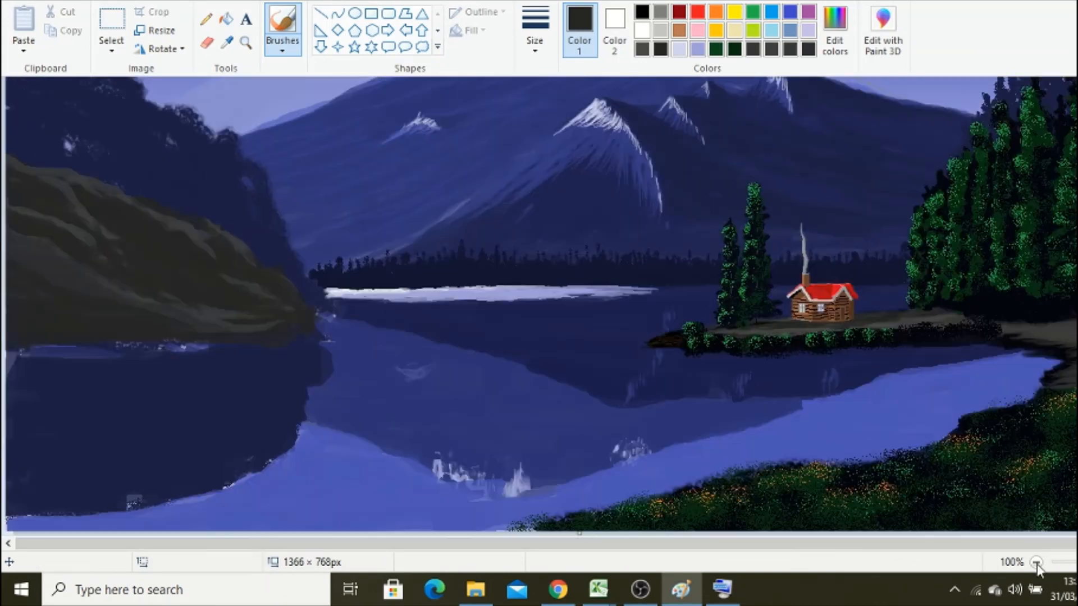
click(226, 43)
click(67, 188)
click(834, 30)
click(756, 278)
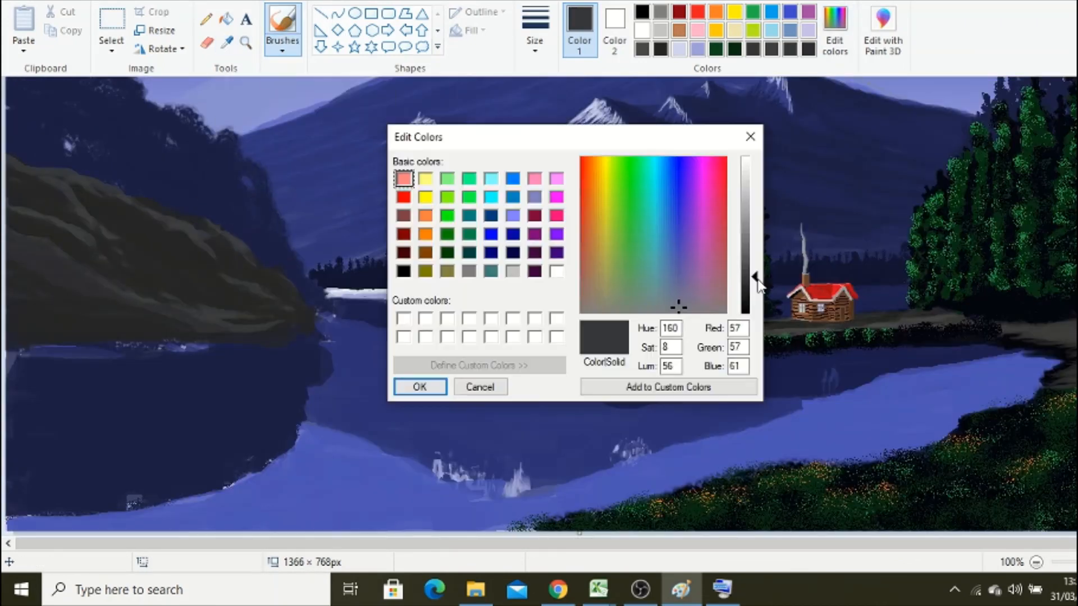
click(419, 385)
click(246, 44)
click(180, 246)
click(179, 245)
click(286, 25)
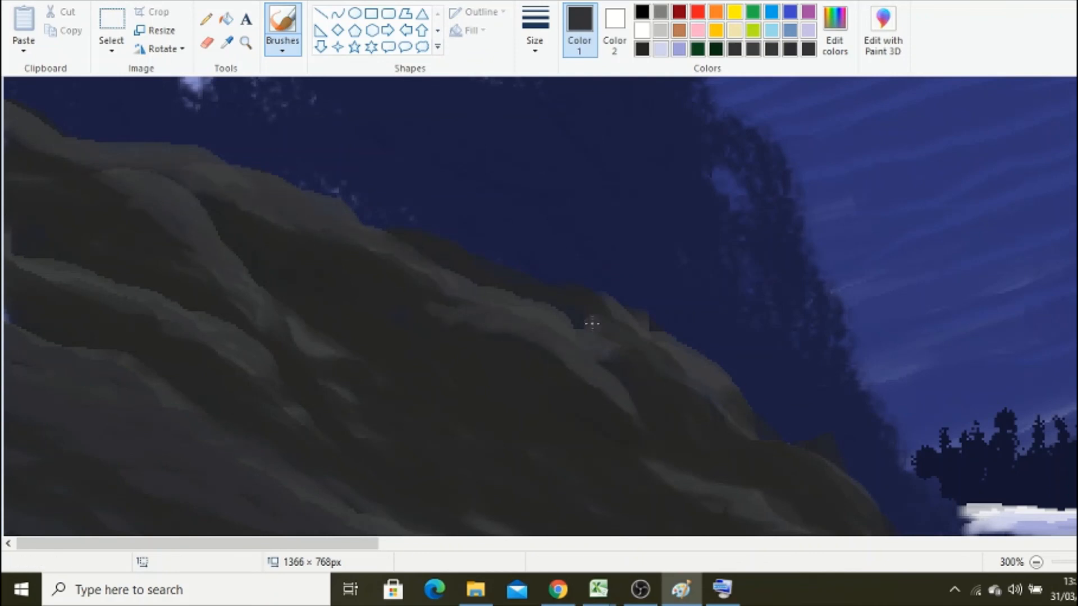
scroll(196, 393, down, 3)
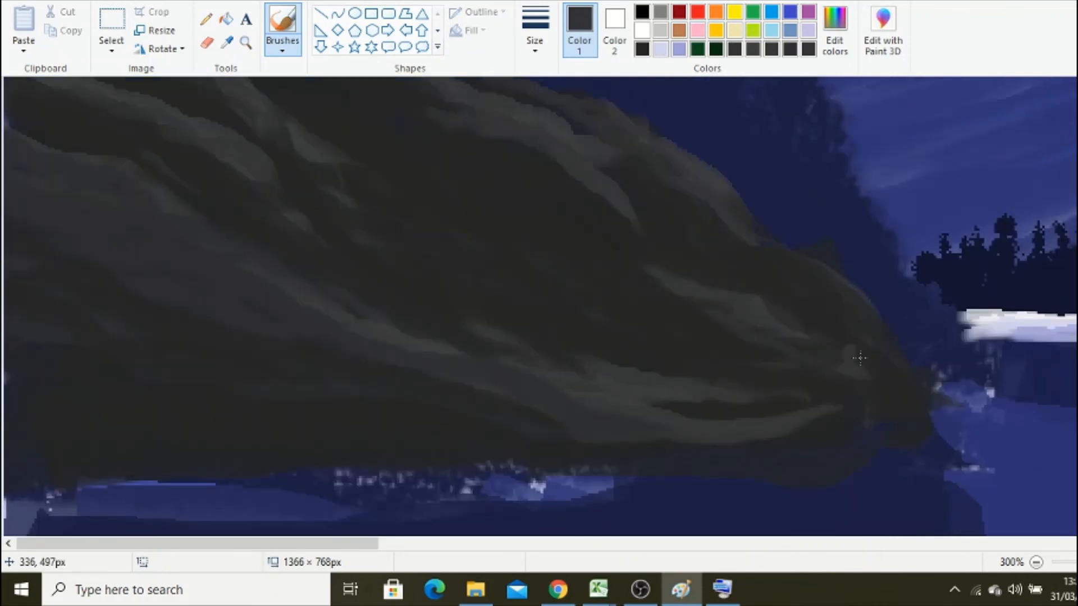
scroll(368, 372, up, 3)
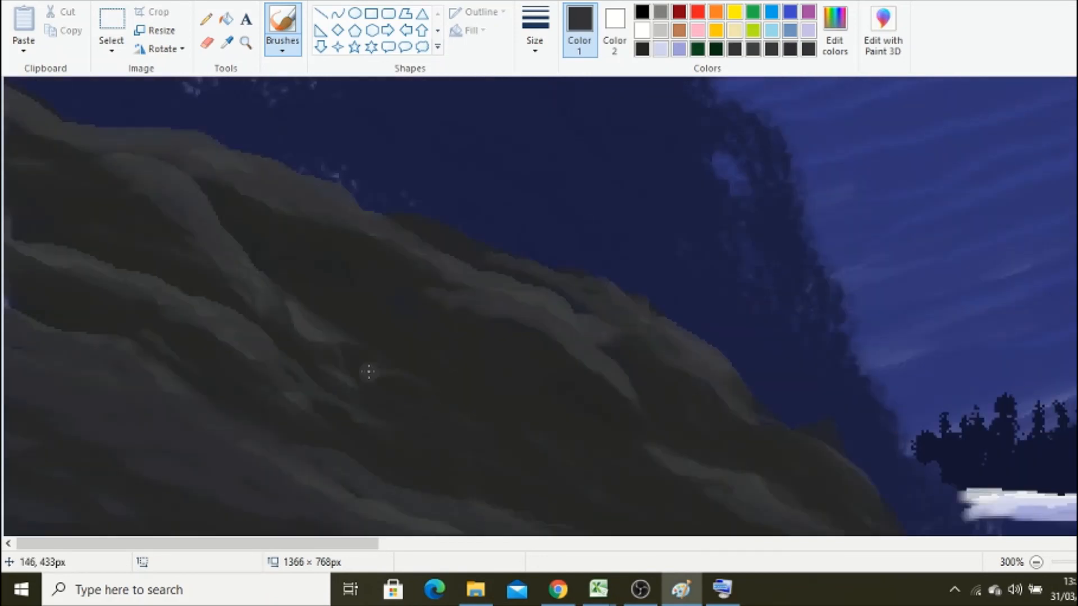
- Sample the near-black shade beneath the large conifers and paint over the wooded hillside behind the rock slope
click(1037, 563)
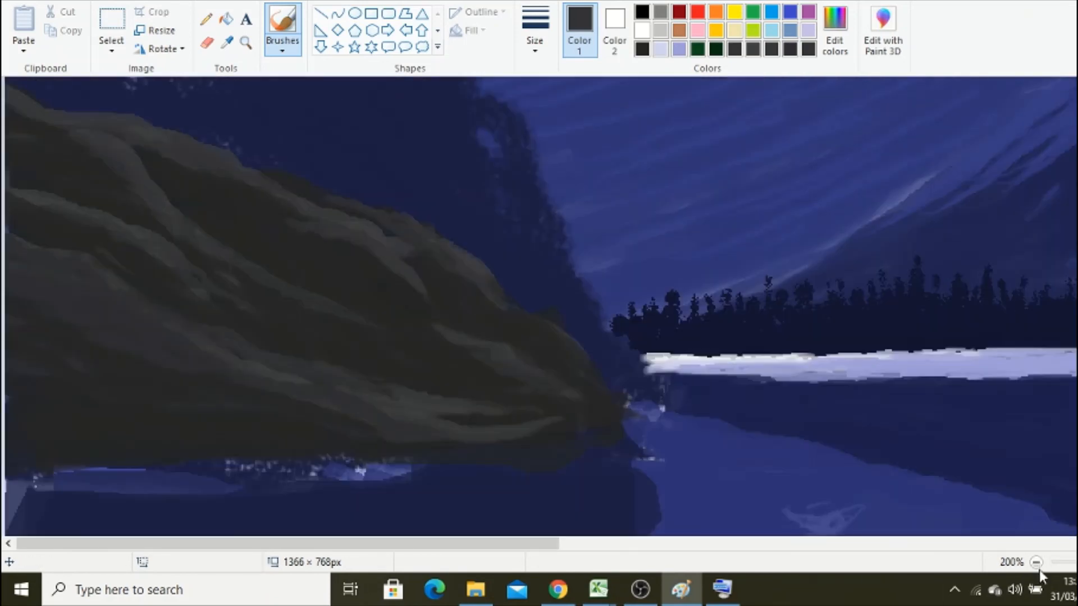
click(1037, 563)
scroll(429, 86, up, 3)
click(282, 49)
click(281, 110)
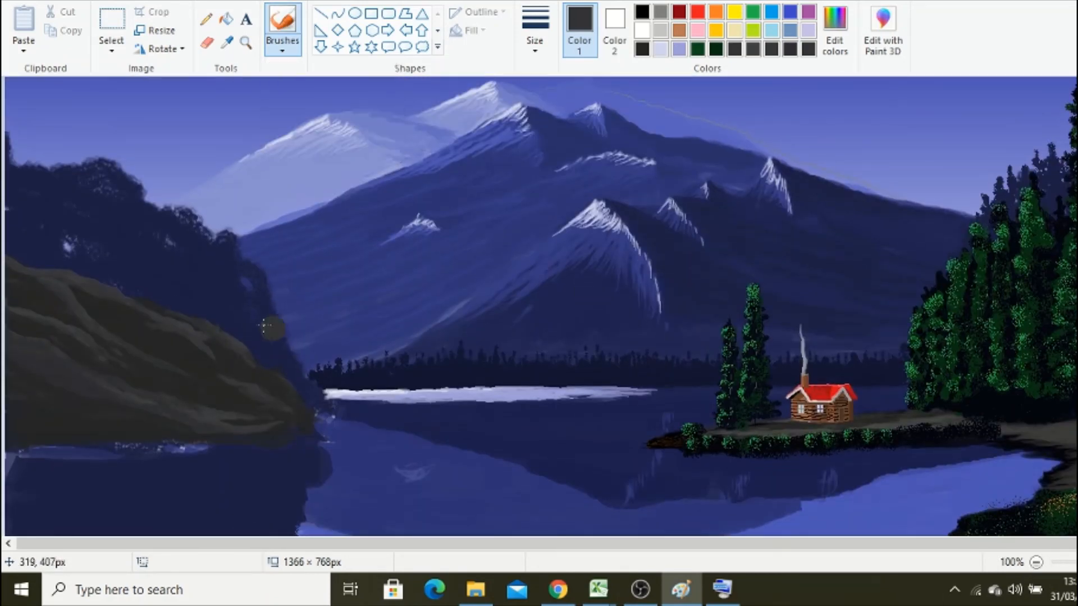
click(226, 43)
click(1006, 394)
mouse_move(264, 335)
mouse_down()
mouse_move(280, 361)
mouse_move(147, 279)
mouse_move(28, 184)
mouse_move(112, 211)
mouse_move(243, 331)
mouse_move(41, 236)
mouse_up()
- Switch to the airbrush, adjust its size, and spray pointed conifer tops in near-black along the hillside's upper outline
click(282, 50)
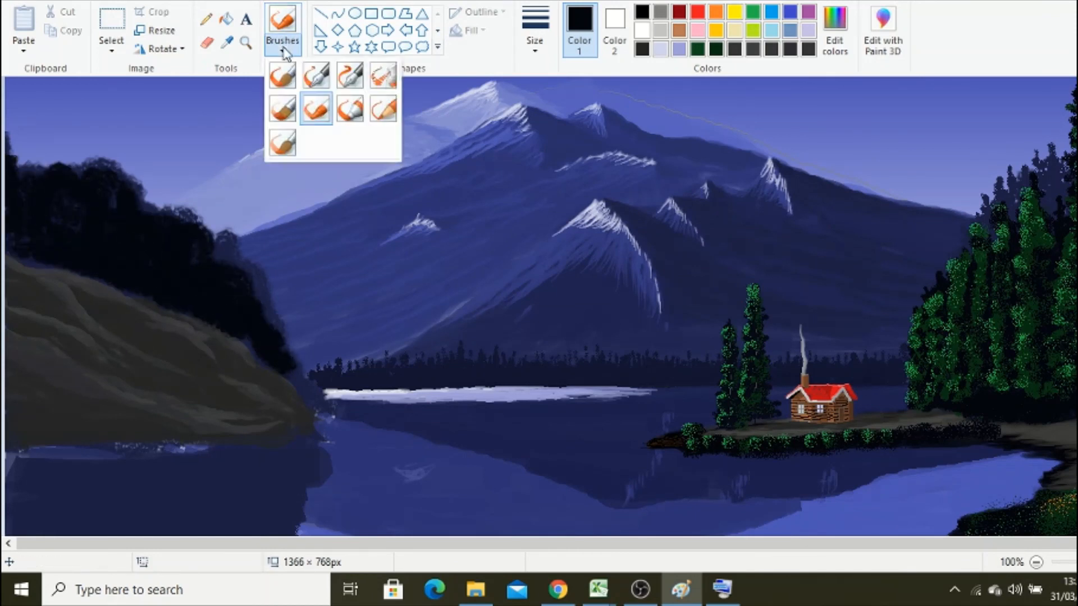
click(382, 75)
click(535, 50)
click(563, 128)
mouse_move(26, 142)
mouse_down()
mouse_move(62, 152)
mouse_move(153, 215)
mouse_up()
click(534, 49)
click(561, 81)
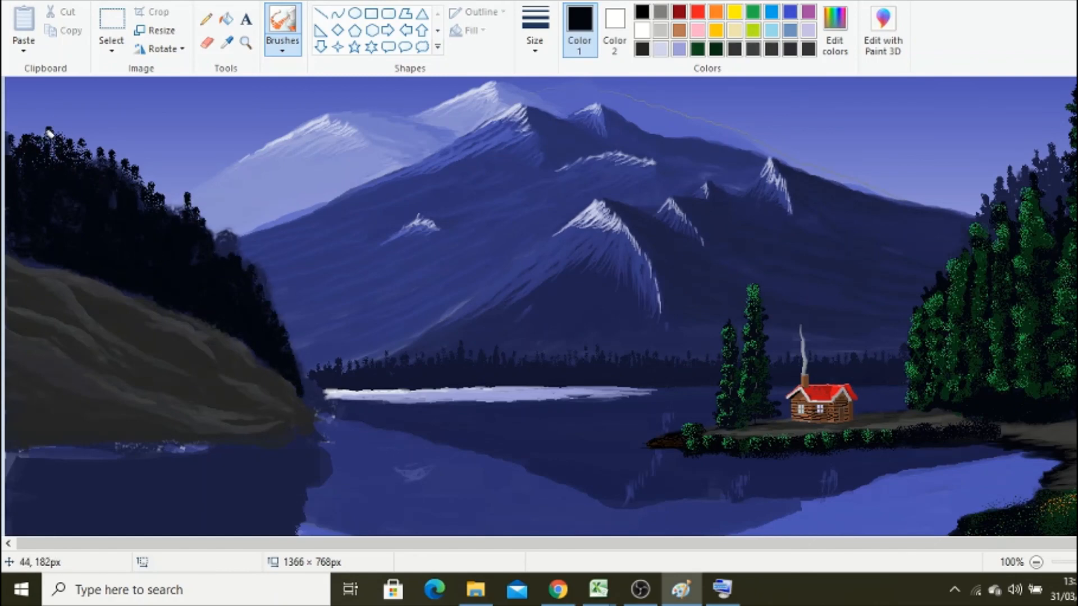
drag(184, 201, 249, 242)
- Sample the hillside's dark blue and spray small distant trees beyond the slope's outer edge and at the canvas's far left
click(226, 42)
click(226, 242)
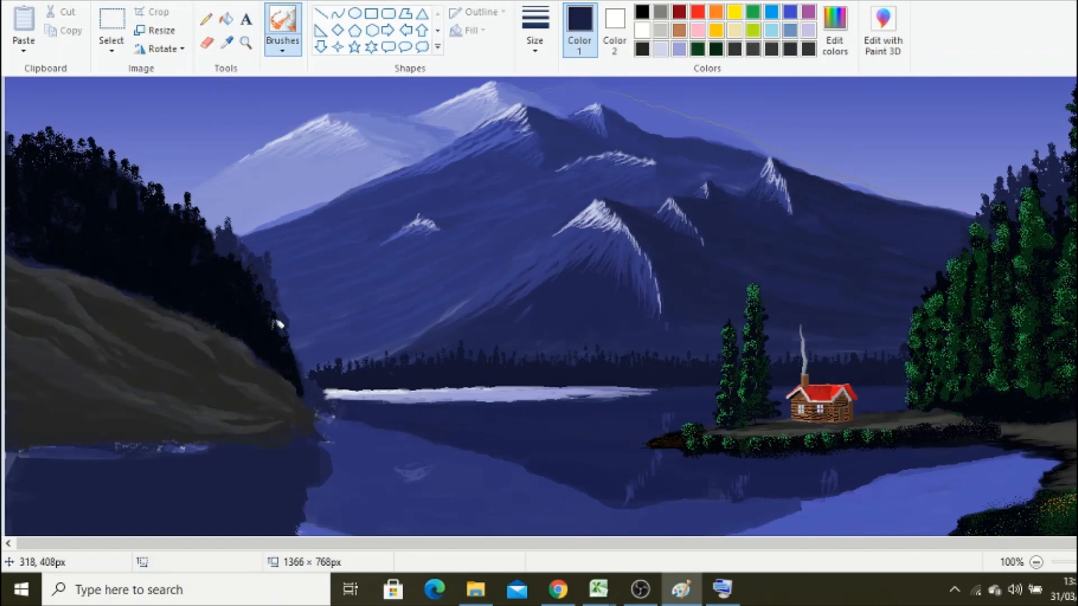
click(245, 43)
click(235, 203)
click(283, 19)
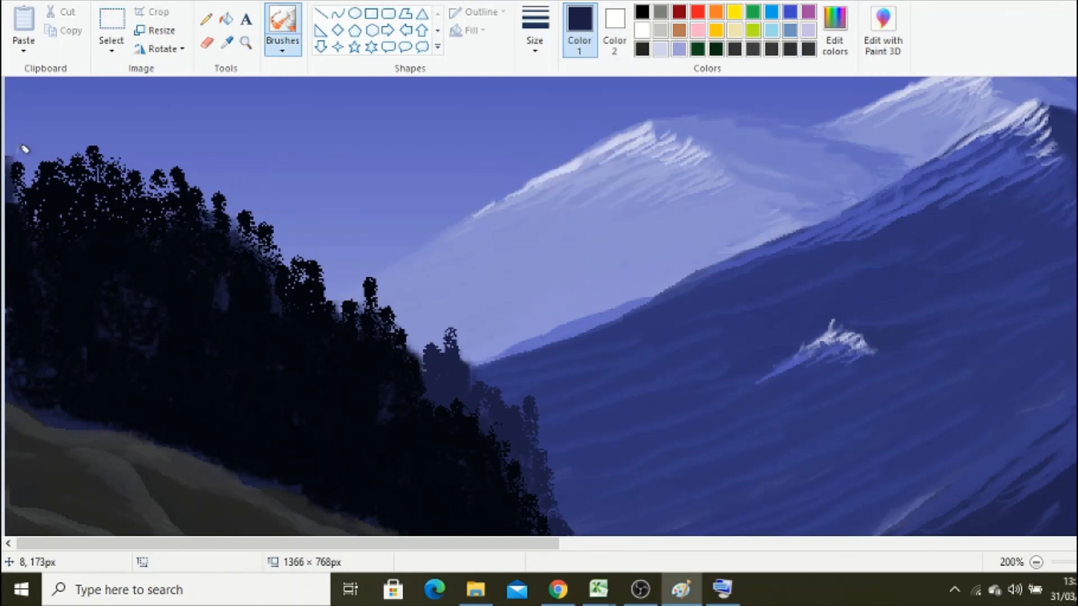
drag(8, 141, 21, 191)
- Sample the forest's near-black and spray taller conifer tops along the hillside's ridge line
click(227, 43)
click(122, 254)
drag(35, 150, 95, 176)
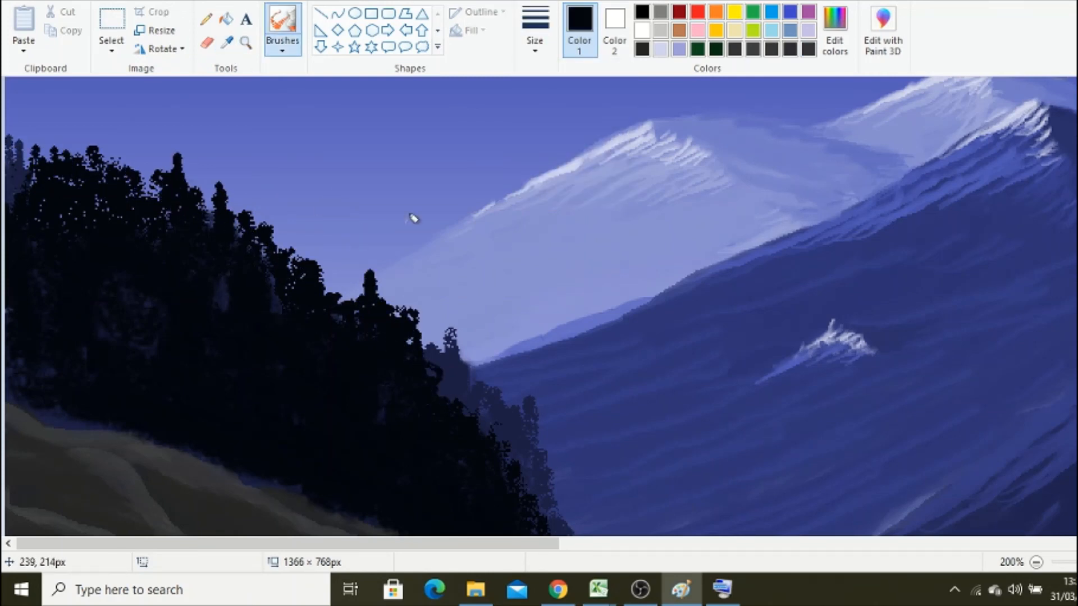
- Mix a very dark green, set the airbrush to 16 px, and spray the first foliage column at the forest's left end
double_click(697, 49)
click(435, 386)
click(534, 31)
click(552, 113)
click(534, 31)
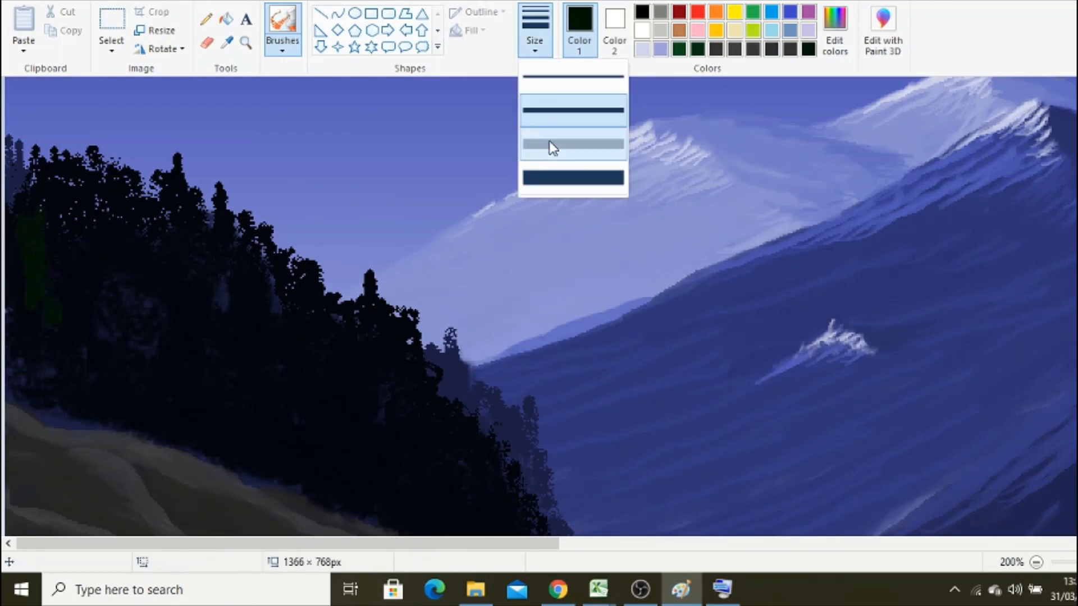
click(551, 144)
click(835, 31)
drag(756, 301, 756, 298)
click(421, 386)
drag(33, 224, 53, 314)
- Spray vertical dark green foliage columns across the hillside forest, from its lower right end back to the left edge
scroll(531, 384, down, 3)
drag(531, 393, 580, 502)
drag(480, 318, 517, 433)
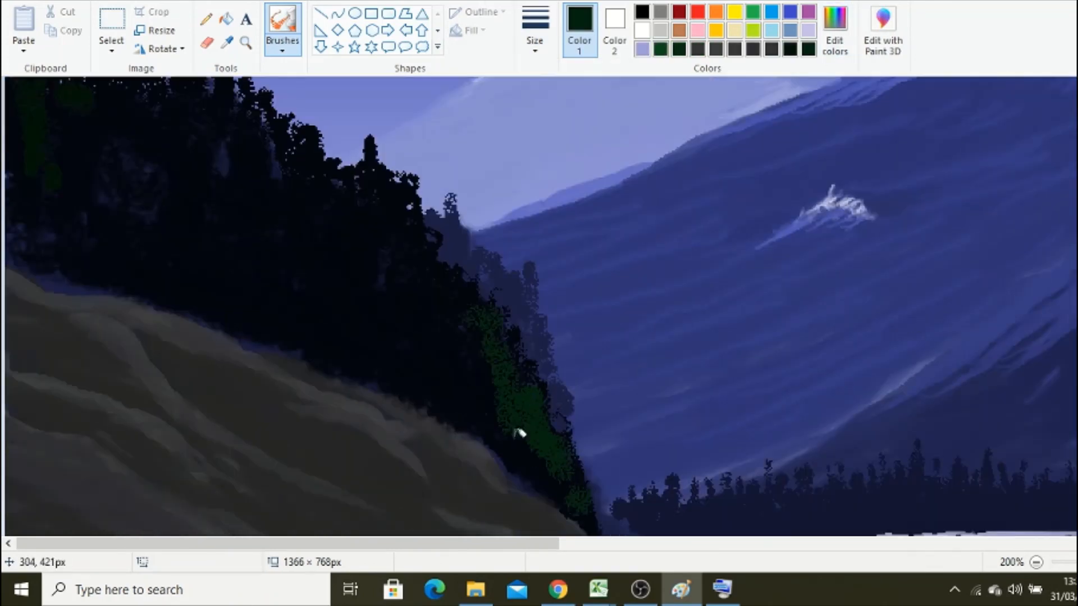
drag(451, 289, 483, 401)
drag(414, 218, 456, 409)
scroll(596, 404, up, 2)
drag(359, 253, 398, 446)
drag(338, 329, 365, 429)
mouse_move(226, 157)
mouse_down()
mouse_move(268, 287)
mouse_move(168, 361)
mouse_move(85, 185)
mouse_move(14, 356)
mouse_up()
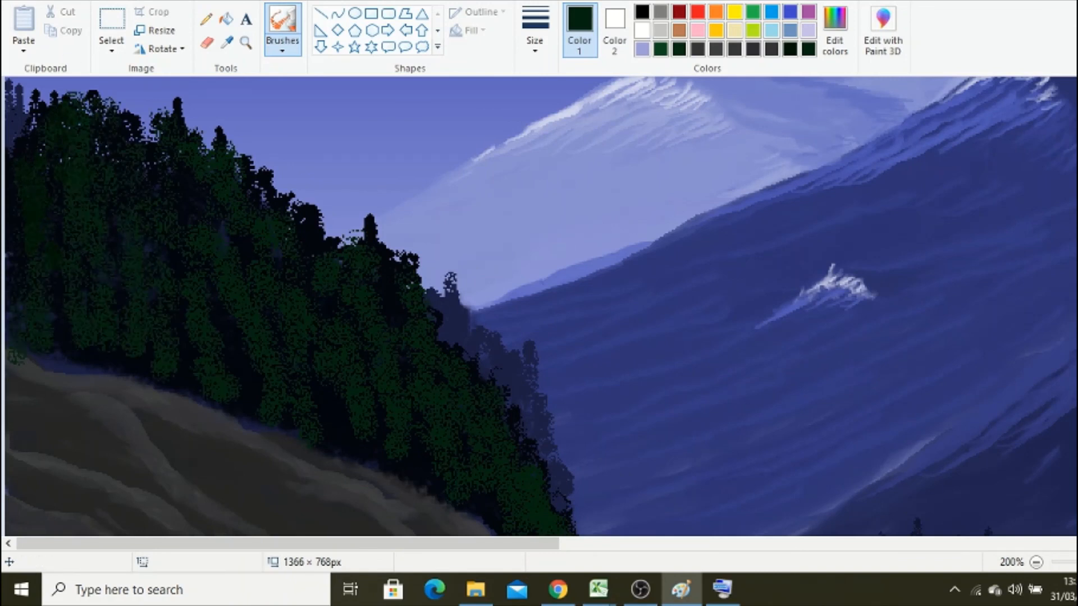
- Spray near-black vertical shadows between the green foliage columns in the forest's left and middle parts
drag(191, 145, 211, 372)
drag(154, 188, 177, 368)
drag(118, 224, 136, 351)
drag(95, 132, 49, 331)
mouse_move(194, 188)
mouse_down()
mouse_move(227, 259)
mouse_move(232, 392)
mouse_up()
drag(269, 216, 297, 360)
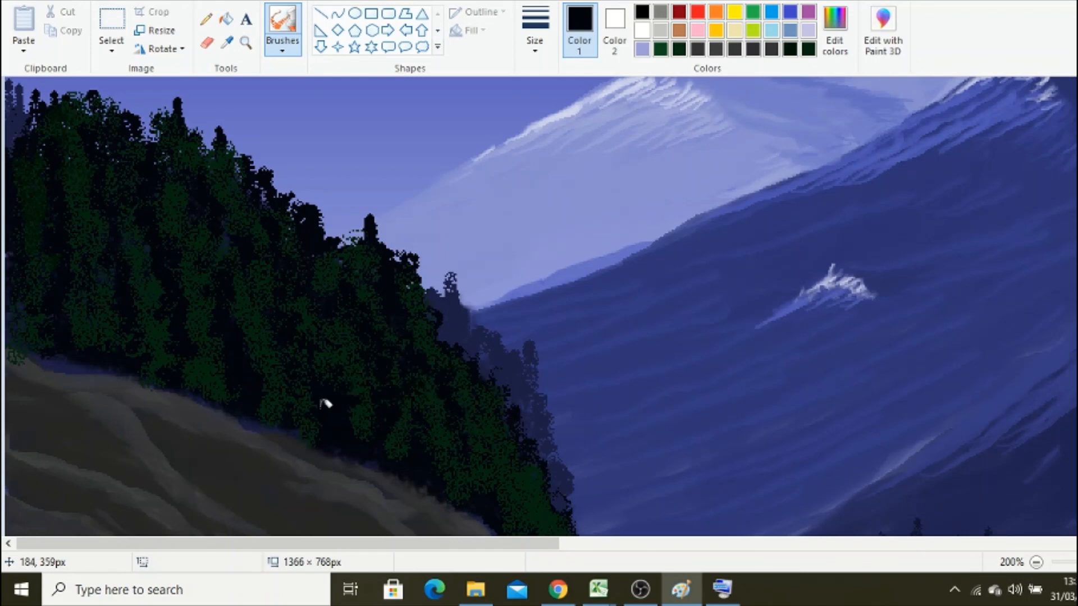
- Choose a smaller airbrush size and separate the conifers on the forest's lower right slope with fine near-black shadows
scroll(325, 402, down, 3)
click(535, 34)
click(536, 86)
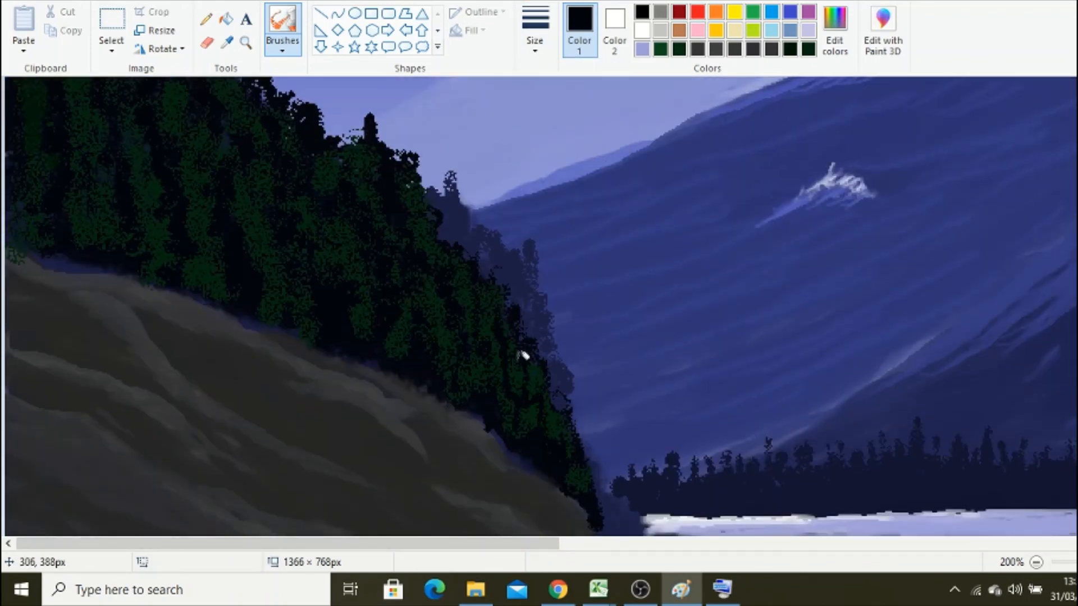
scroll(156, 199, up, 3)
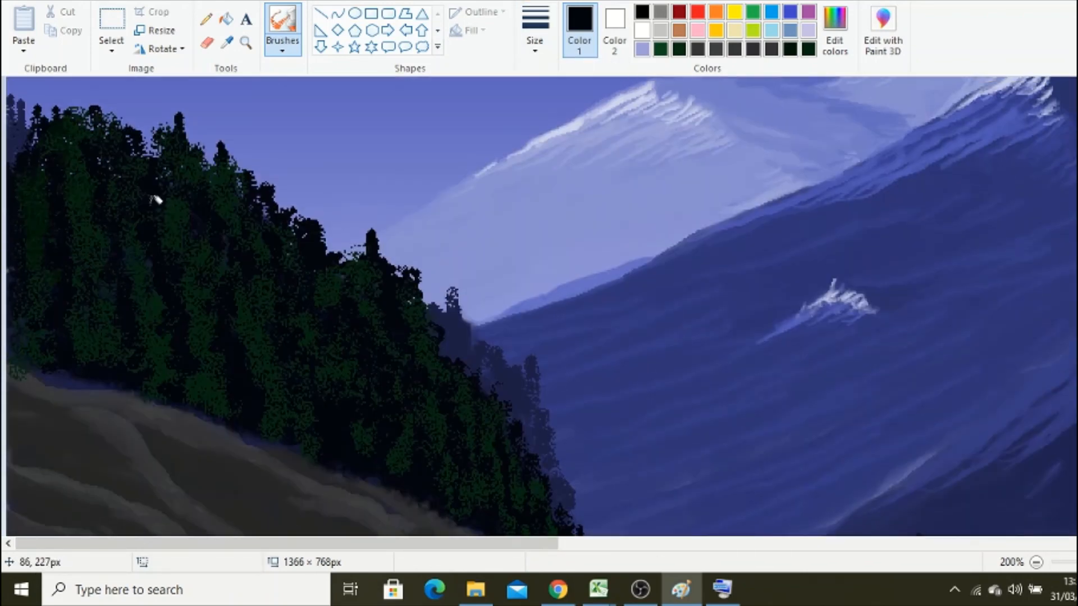
- Sample the foliage's dark green and spray a distinct conifer beneath the treetop midway down the ridge
click(227, 45)
click(319, 258)
drag(320, 224, 327, 291)
- Mix a dark grey and draw thin vertical trunks among the hillside conifers with the Pencil tool
click(661, 12)
click(835, 30)
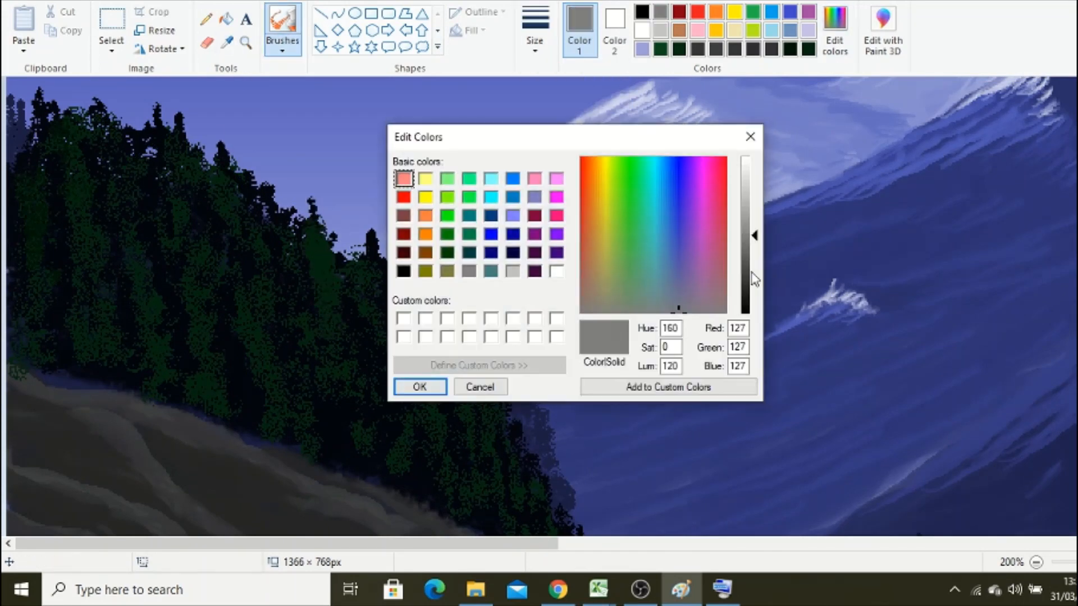
click(751, 275)
click(418, 385)
click(207, 20)
drag(55, 175, 55, 197)
drag(55, 222, 53, 261)
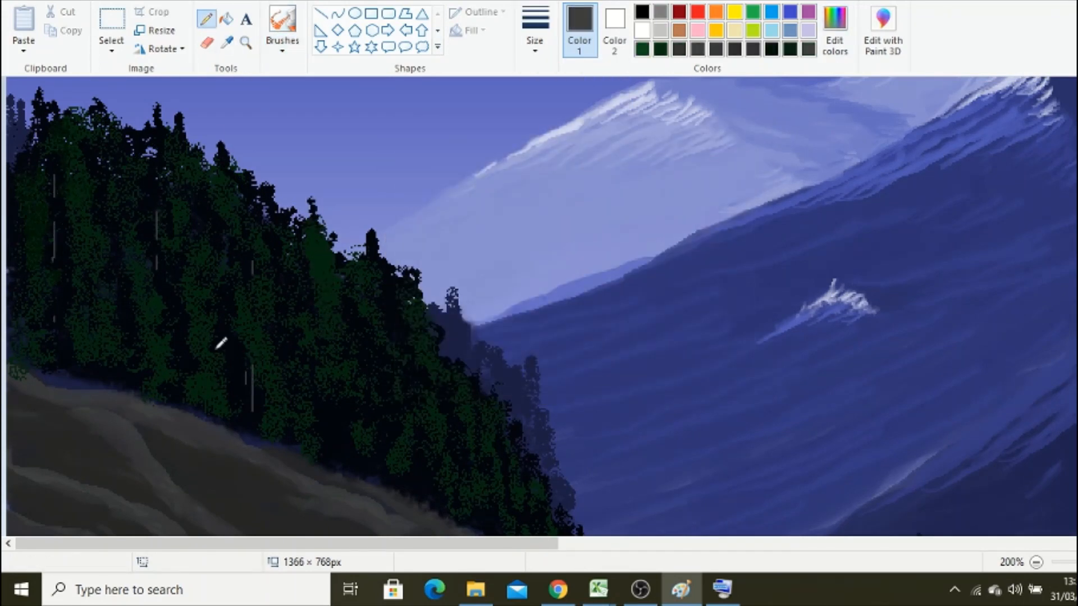
drag(393, 283, 394, 326)
scroll(458, 342, down, 2)
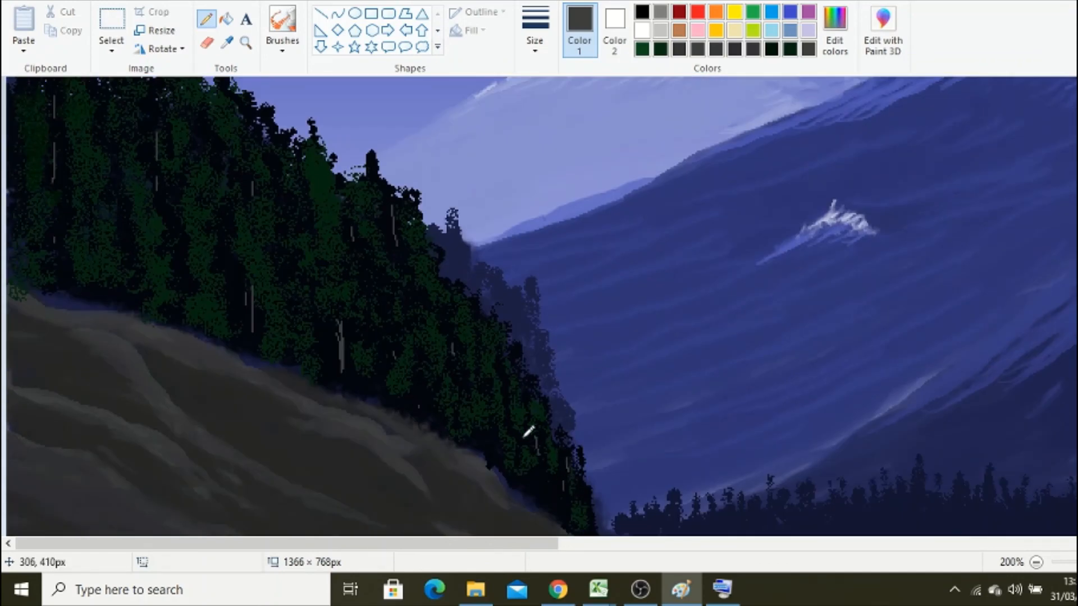
- Darken the hillside conifers with a 16 px near-black airbrush and spray a dark band along the rock's upper edge
click(282, 25)
click(535, 31)
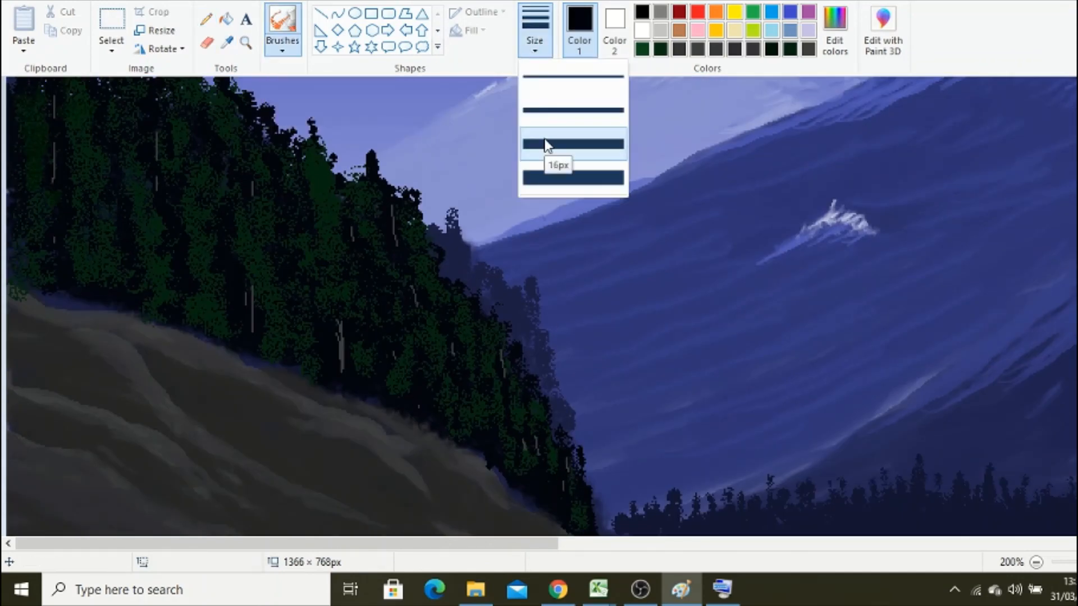
click(548, 147)
scroll(330, 329, up, 4)
scroll(347, 437, down, 3)
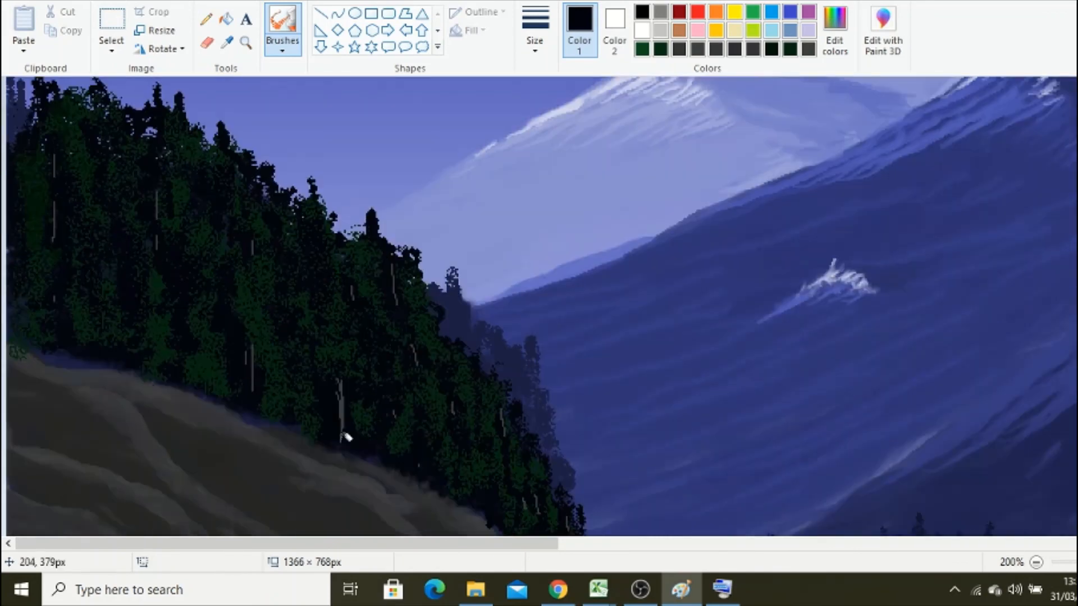
scroll(477, 476, down, 1)
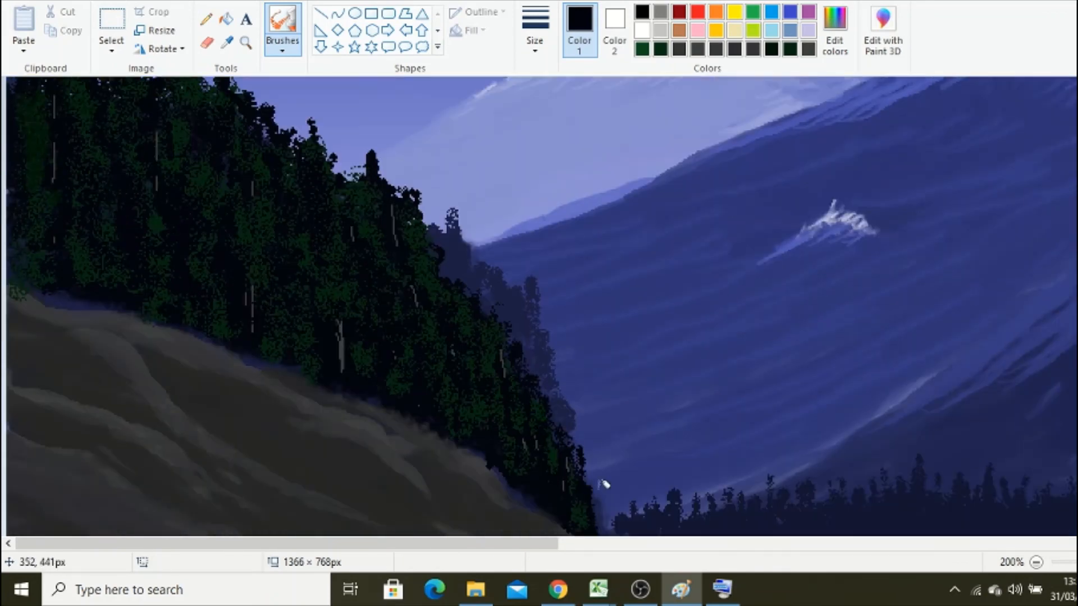
scroll(601, 486, up, 3)
scroll(288, 255, down, 8)
drag(505, 306, 95, 121)
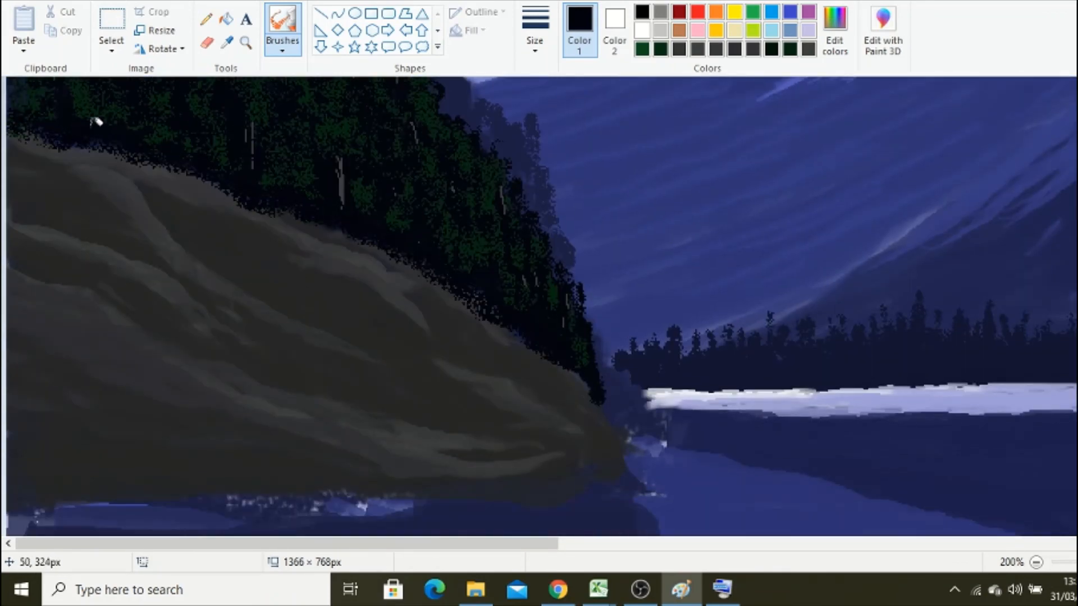
- Spray dark green undergrowth along the rock's upper edge and dot brighter green bushes over it
click(790, 51)
mouse_move(595, 370)
mouse_down()
mouse_move(168, 145)
mouse_move(9, 120)
mouse_up()
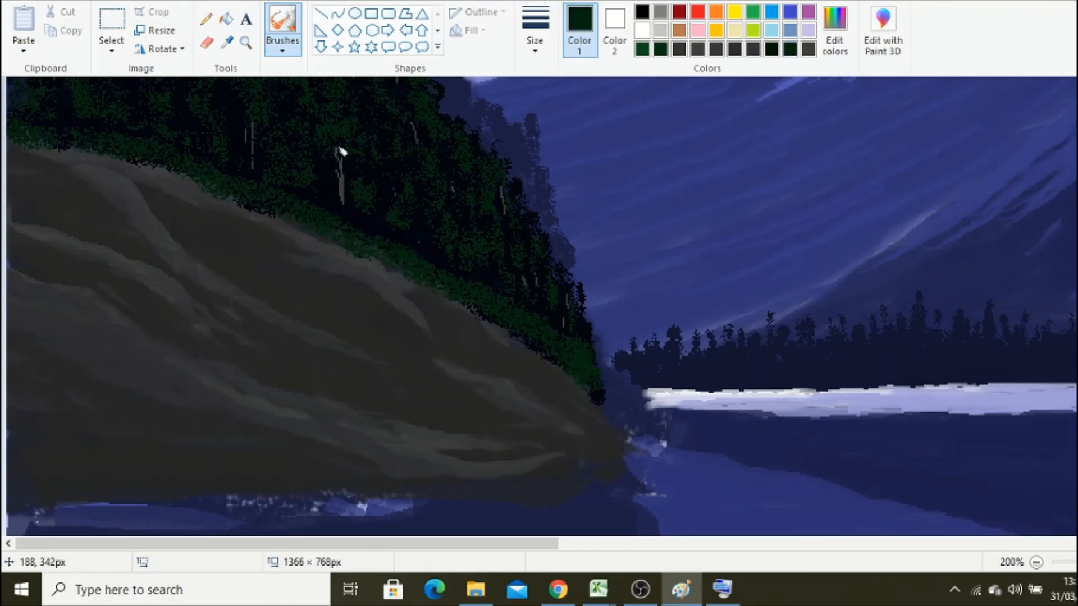
drag(183, 147, 199, 161)
drag(464, 271, 247, 169)
drag(570, 343, 541, 332)
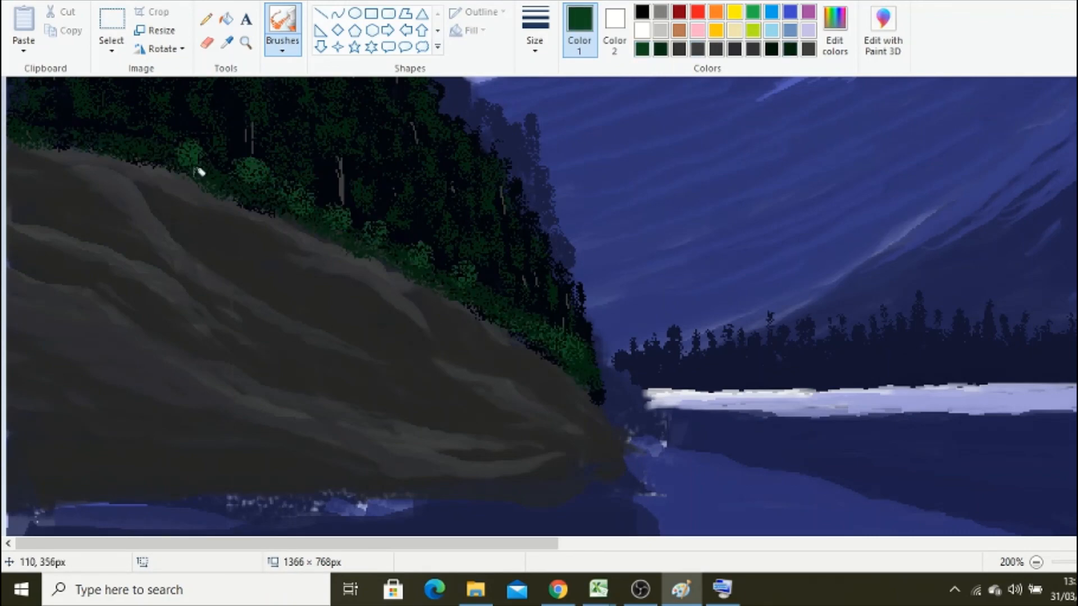
drag(157, 133, 61, 118)
- Pick a darker green from the recent colours and blend the bushes together along the forest's base
click(660, 49)
drag(583, 351, 100, 150)
scroll(539, 306, up, 3)
scroll(539, 306, down, 1)
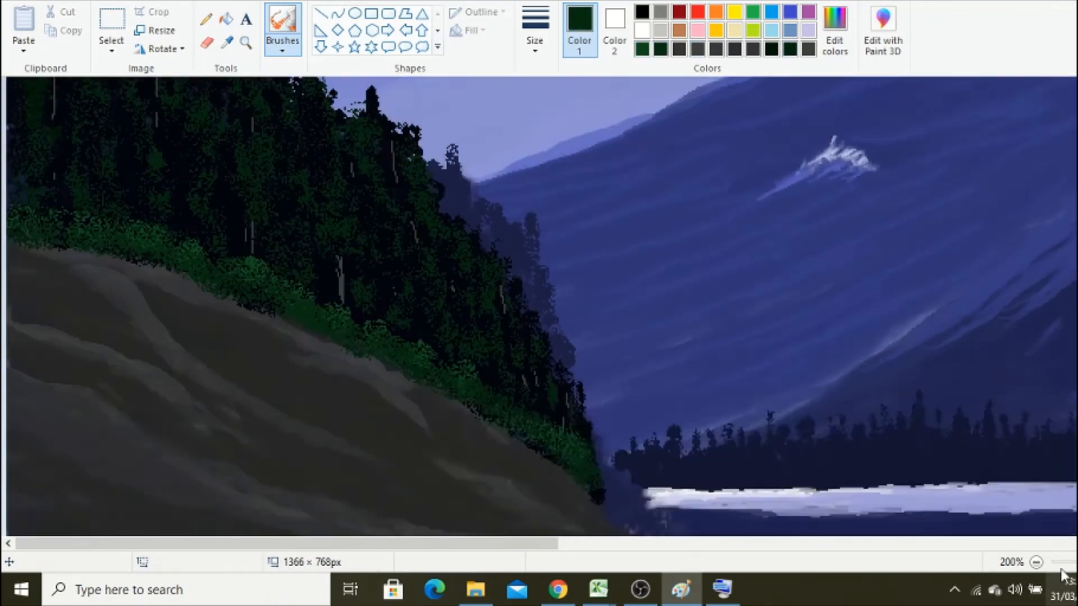
- Draw a rectangular frame just inside the whole canvas with the thickest outline, coloured yellow
click(1036, 562)
click(1037, 562)
click(245, 42)
click(289, 257)
right_click(264, 293)
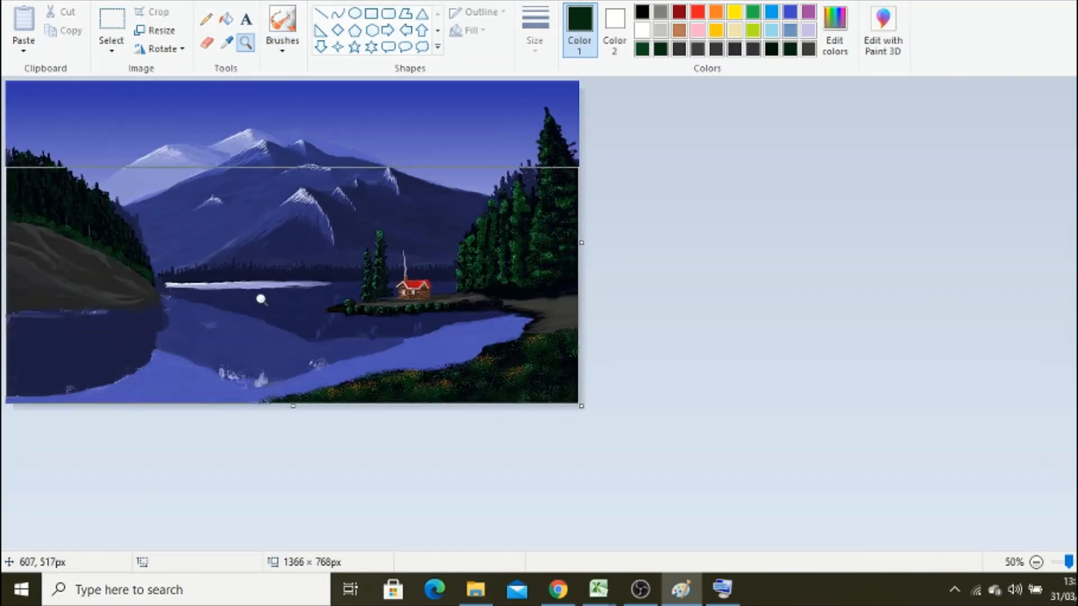
click(372, 13)
mouse_move(13, 85)
mouse_down()
mouse_move(525, 350)
mouse_move(574, 400)
mouse_up()
click(535, 34)
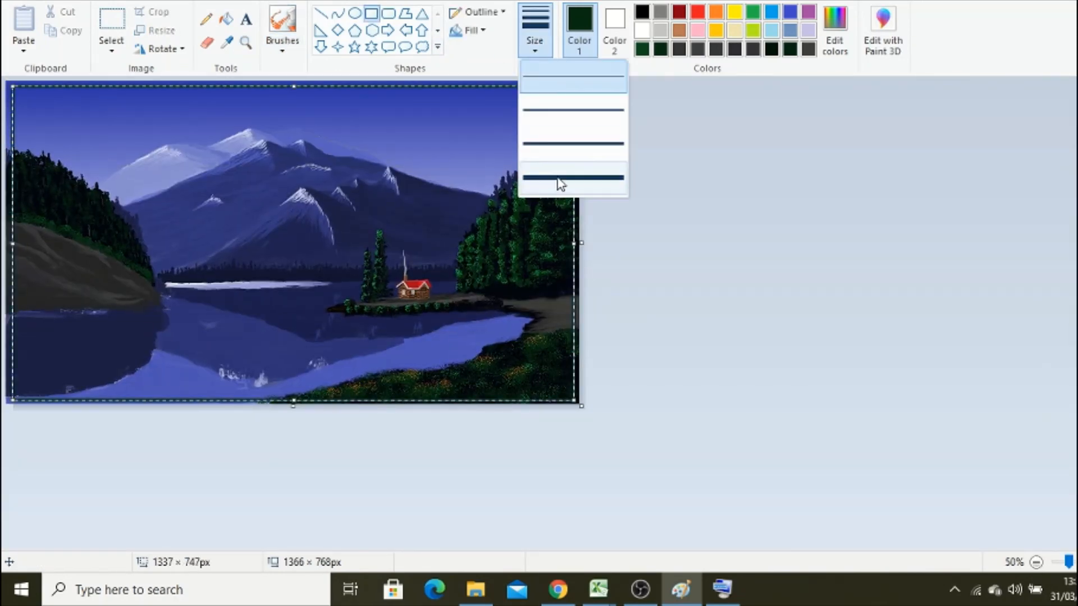
click(558, 182)
click(698, 11)
click(735, 13)
- Add the artist's name as yellow text over the flowered foreground bank, inside the frame's lower right corner
click(245, 19)
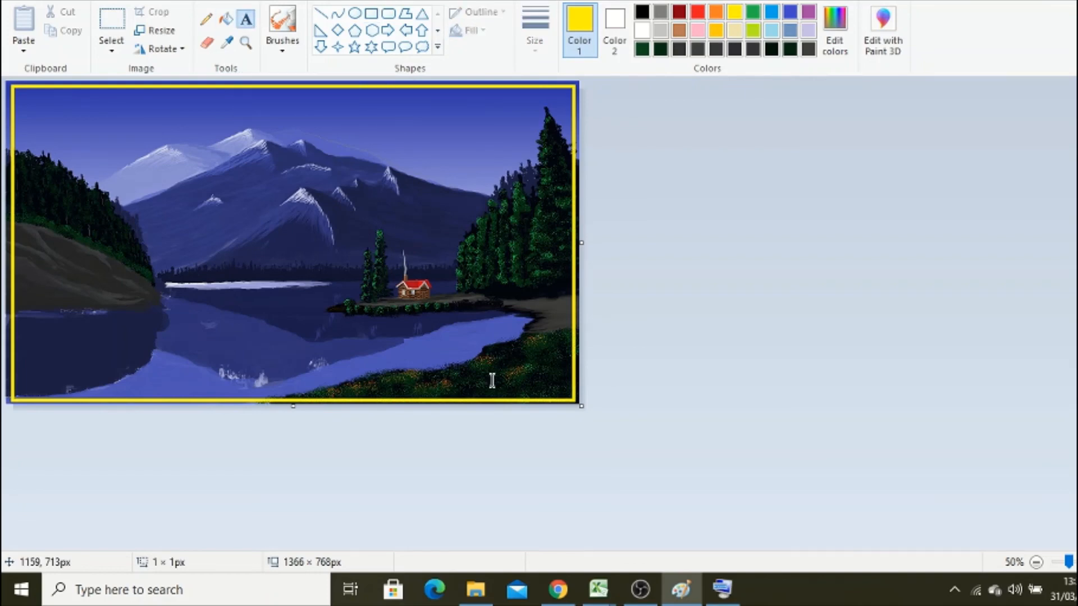
click(491, 360)
text(matius londong)
drag(514, 357, 481, 364)
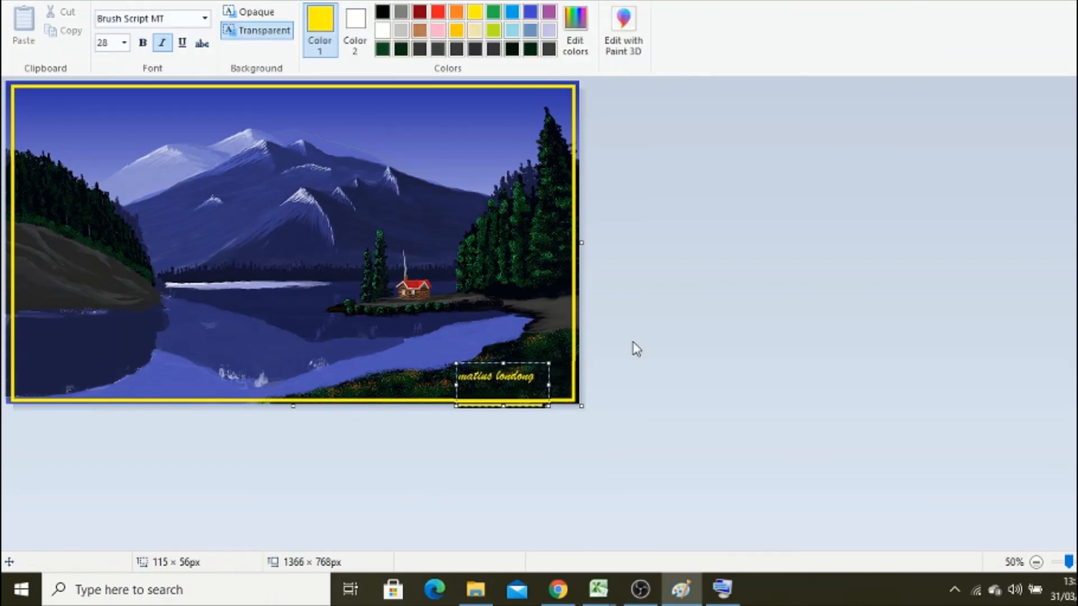
click(59, 0)
- Draw a small yellow signature mark beside the artist's name with the Pencil tool and return to the full-canvas view
click(245, 43)
click(497, 374)
click(898, 449)
click(207, 19)
drag(1039, 482, 1072, 461)
mouse_move(1041, 443)
mouse_down()
mouse_move(1060, 455)
mouse_move(1073, 416)
mouse_up()
click(1036, 563)
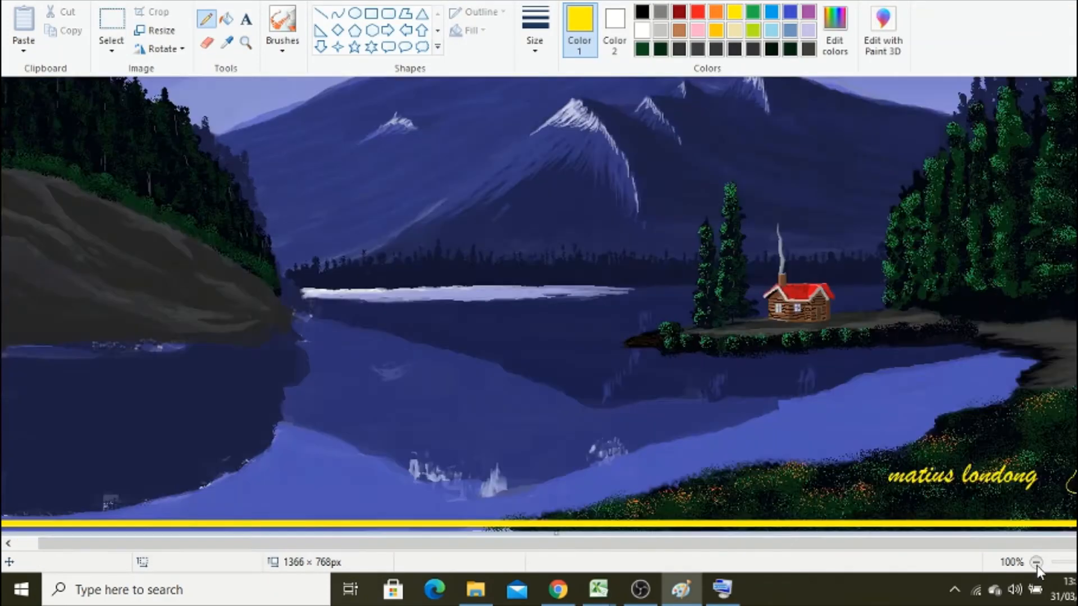
click(1036, 562)
click(34, 1)
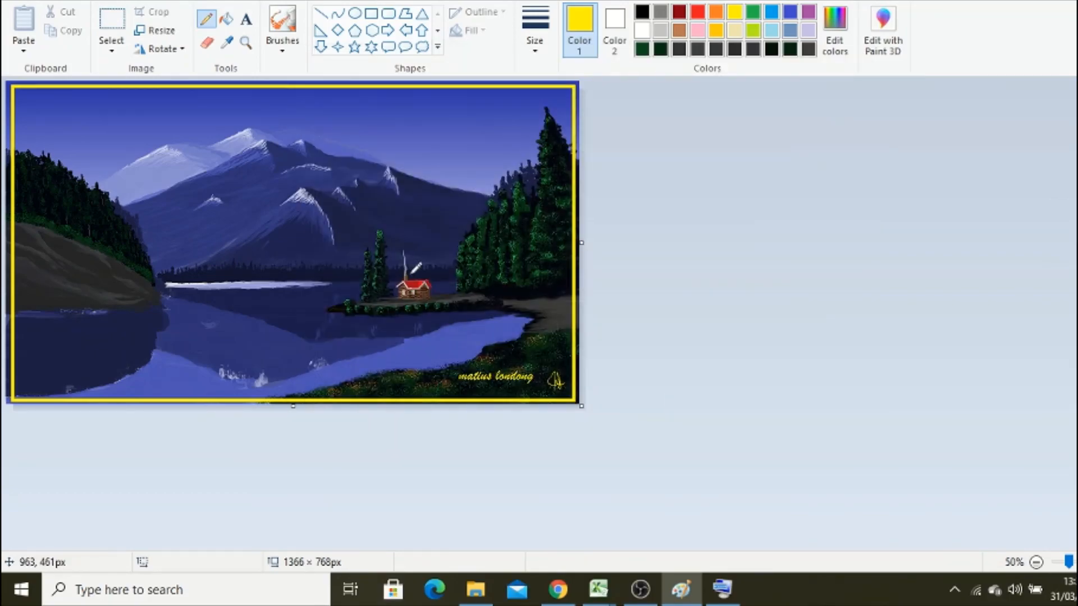